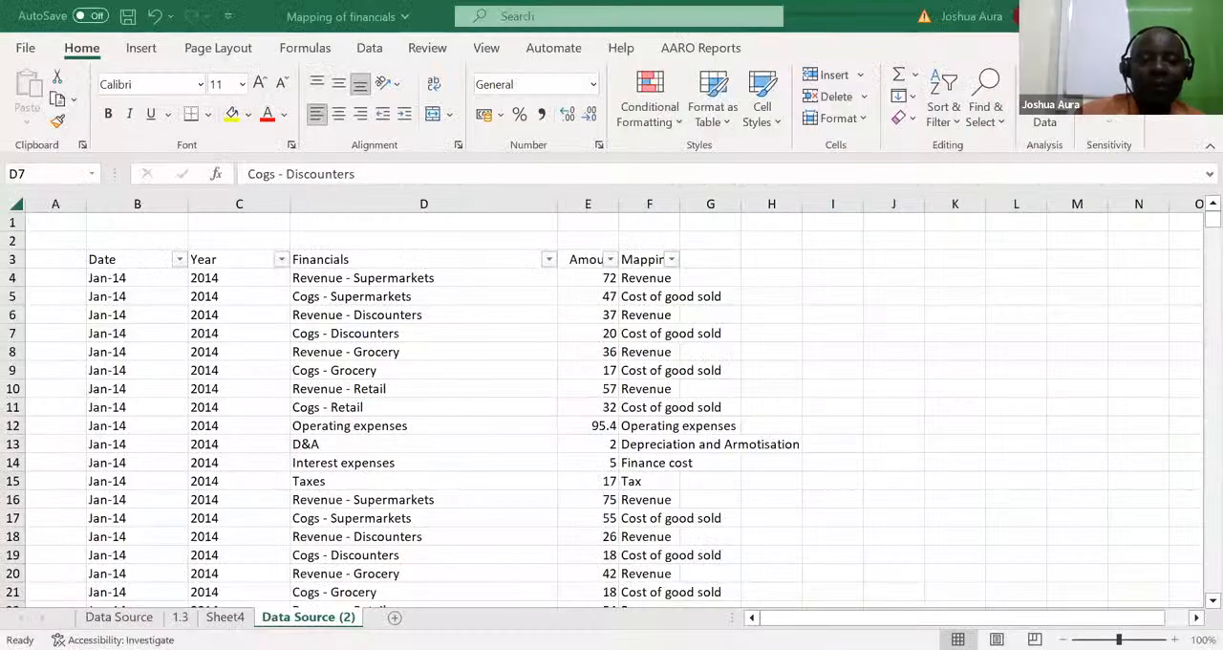
Step: Add a new worksheet and enter the years 1978, 1979 and 1980 in cells A1 to A3
click(395, 617)
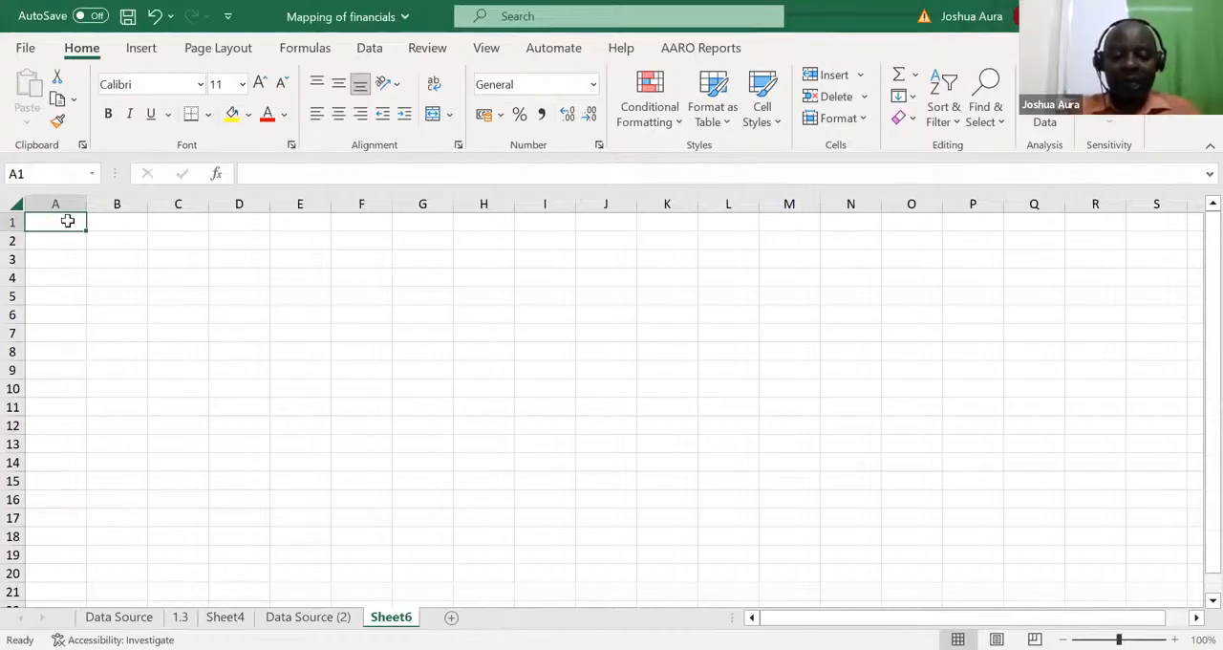
text(1978)
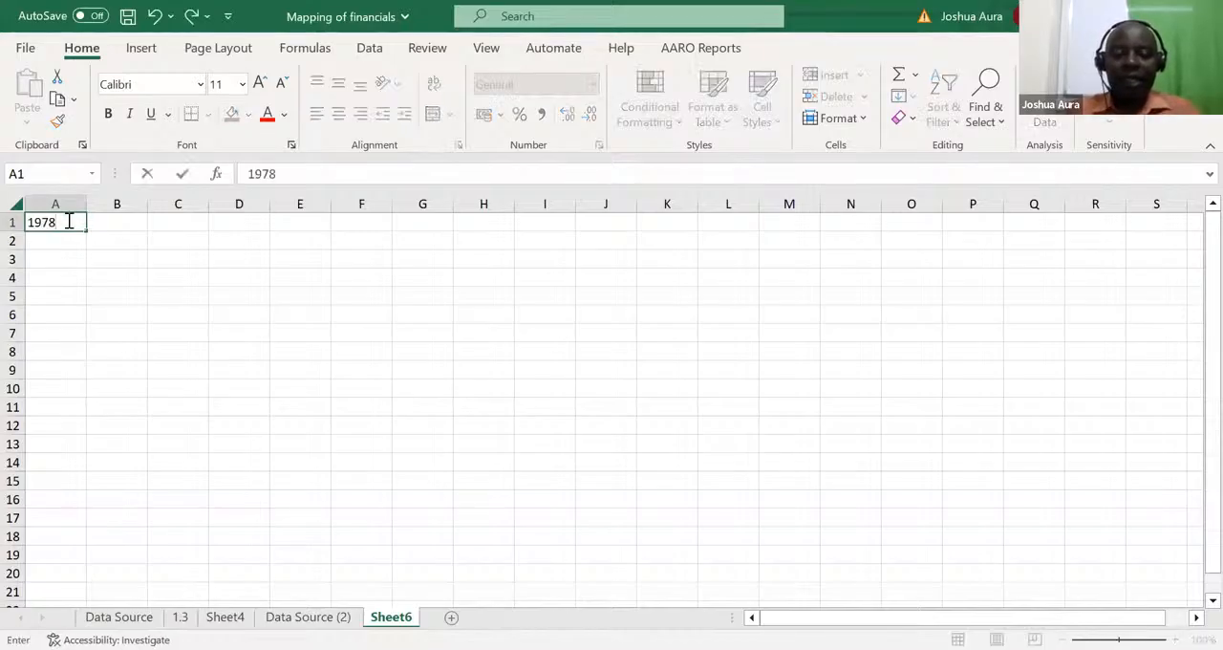
key(Return)
text(1979)
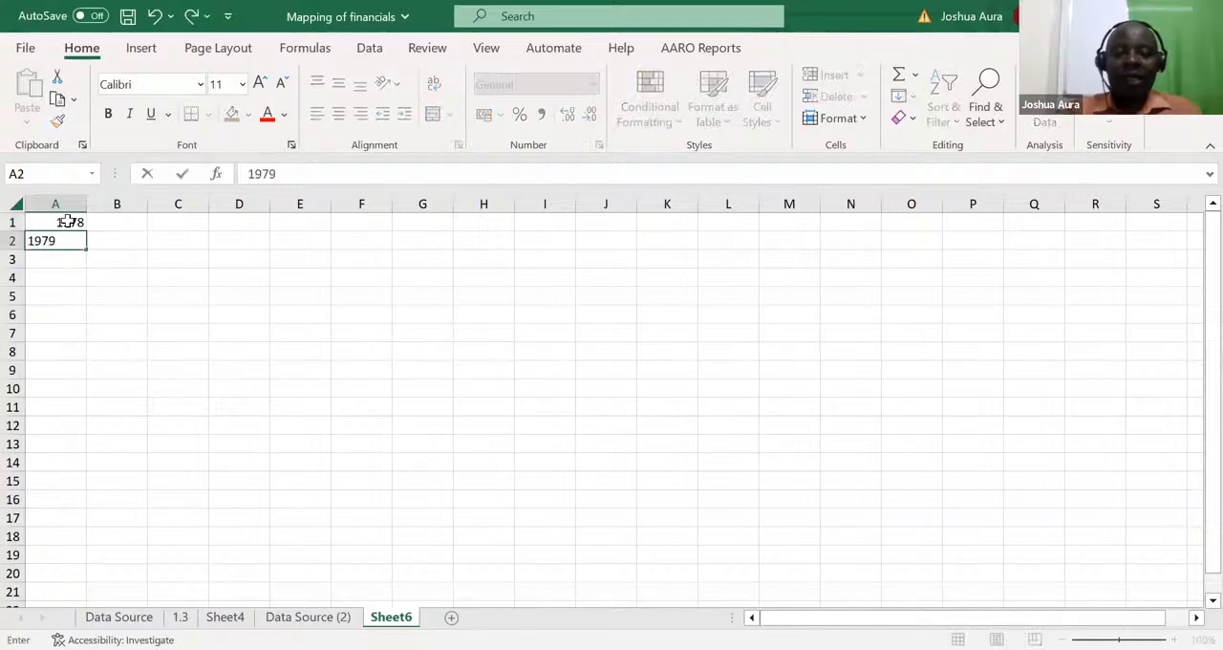
key(Return)
text(19)
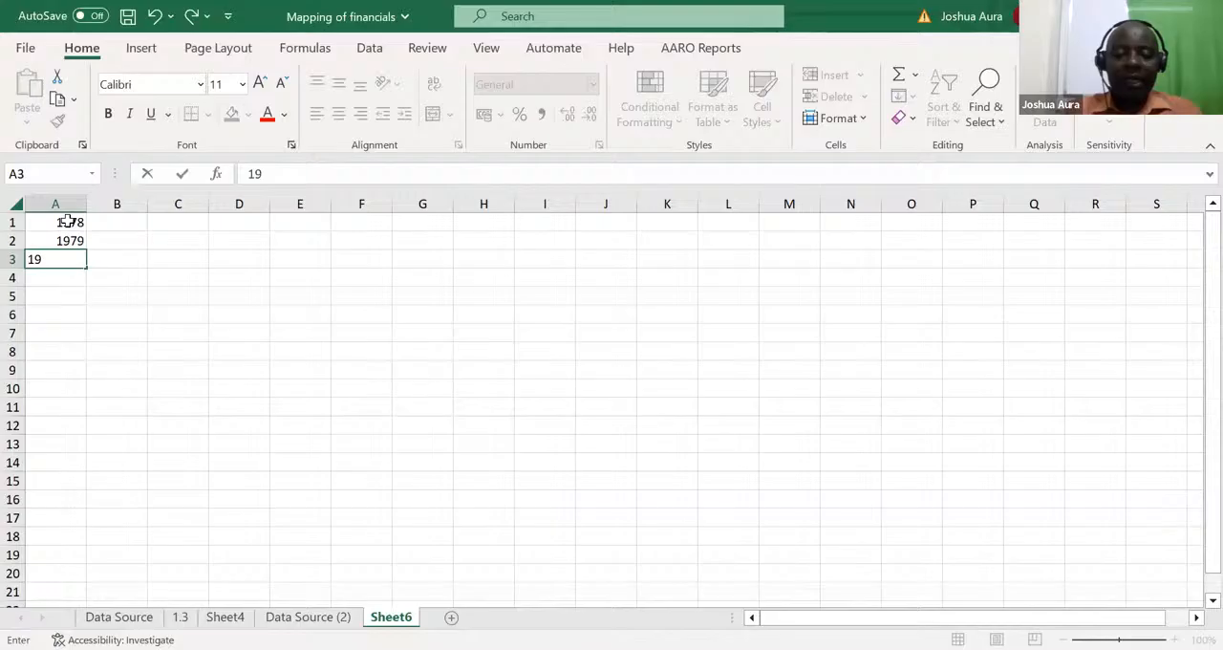
text(80)
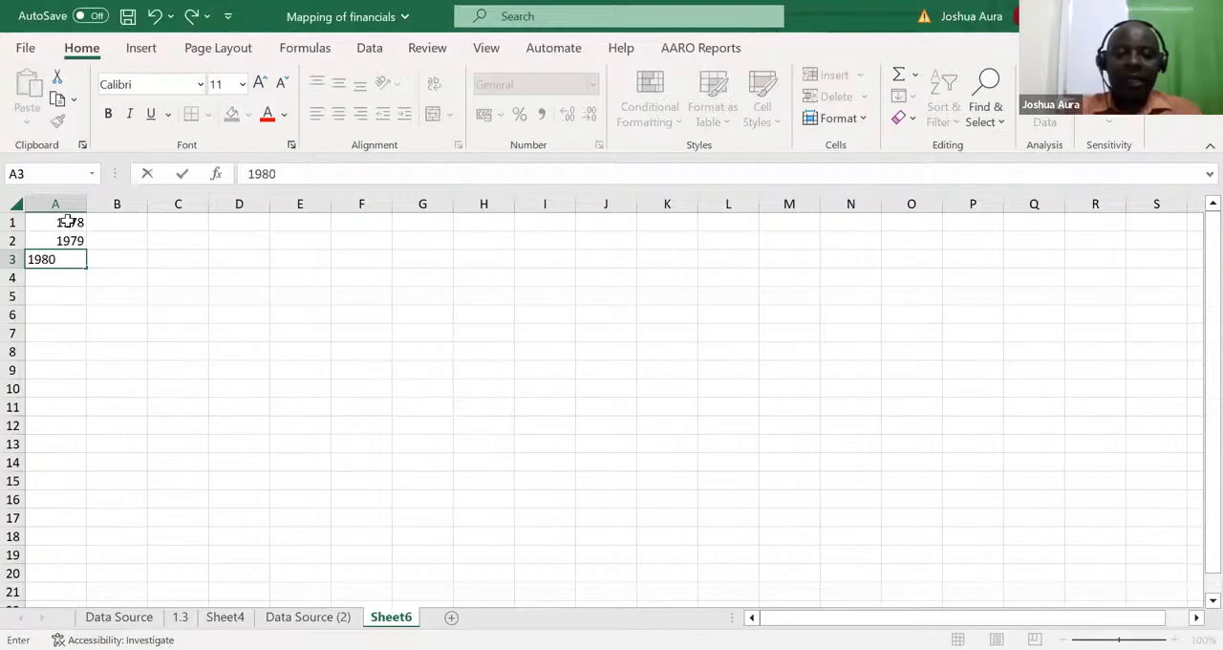
click(67, 349)
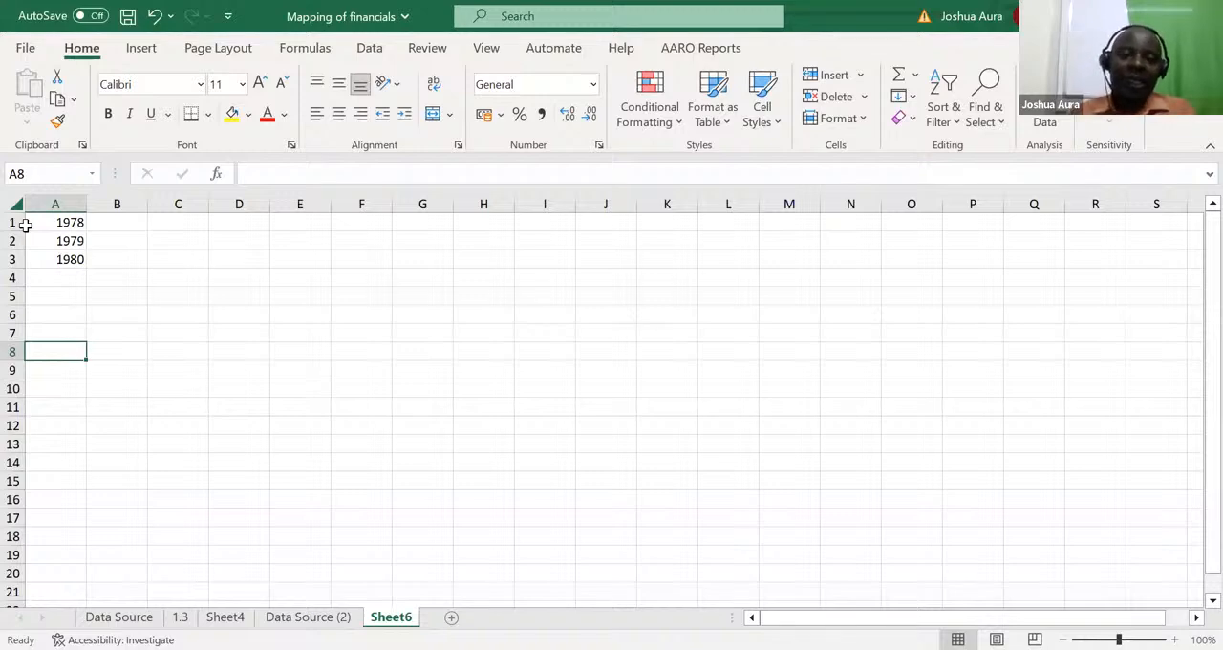
Step: Enter uio in I1 and oiu in I2, and clear the contents of column I
click(535, 224)
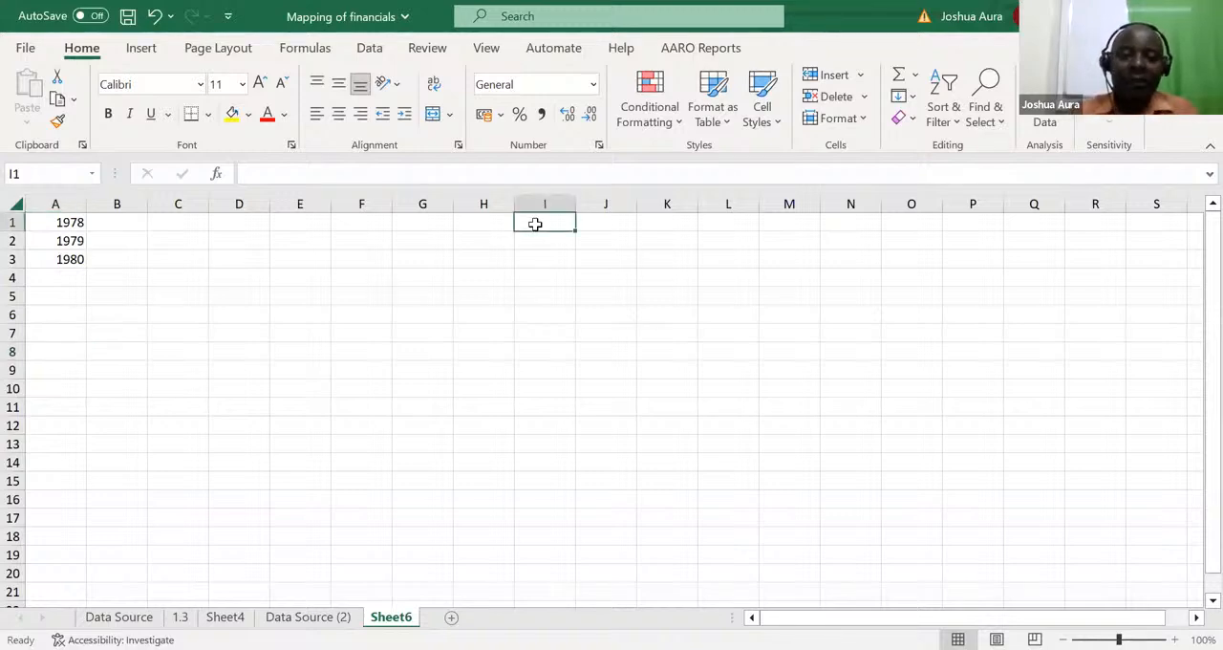
text(uio)
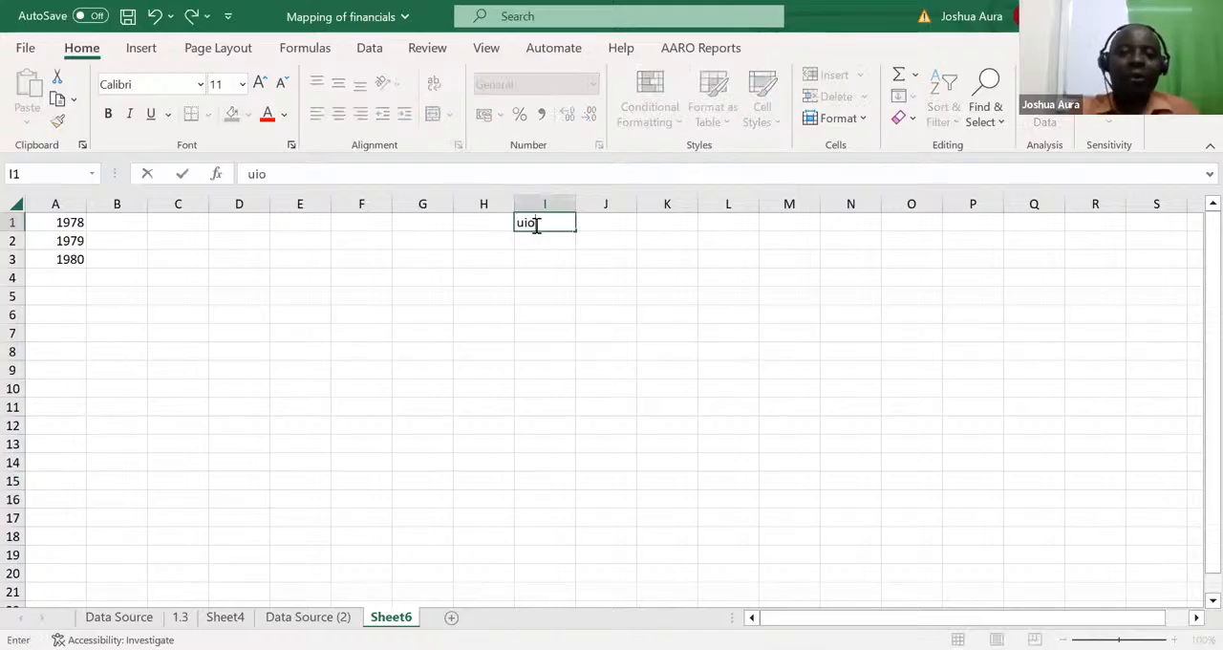
key(Return)
text(oiu)
key(Return)
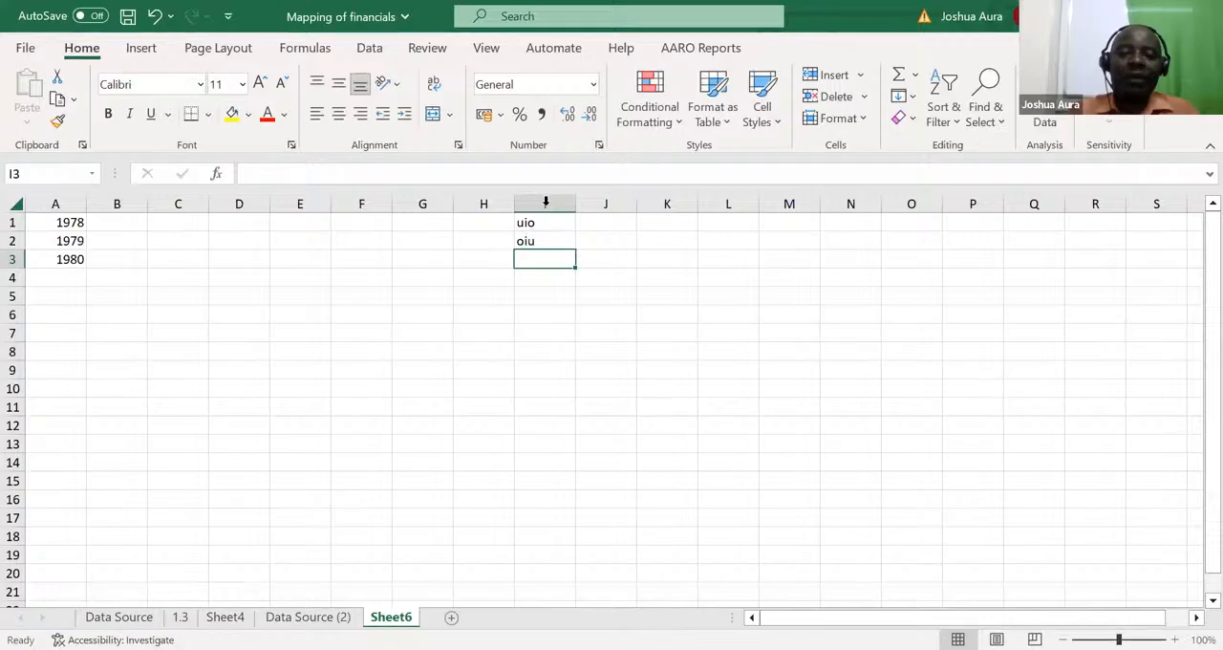
click(545, 203)
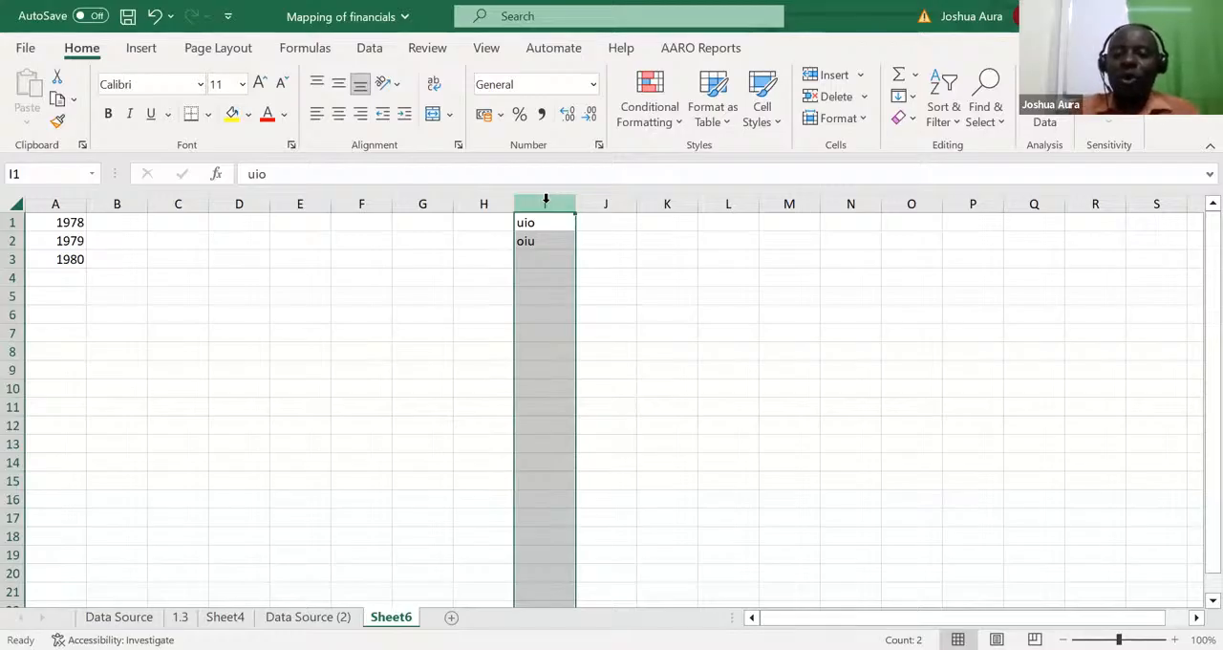
key(Delete)
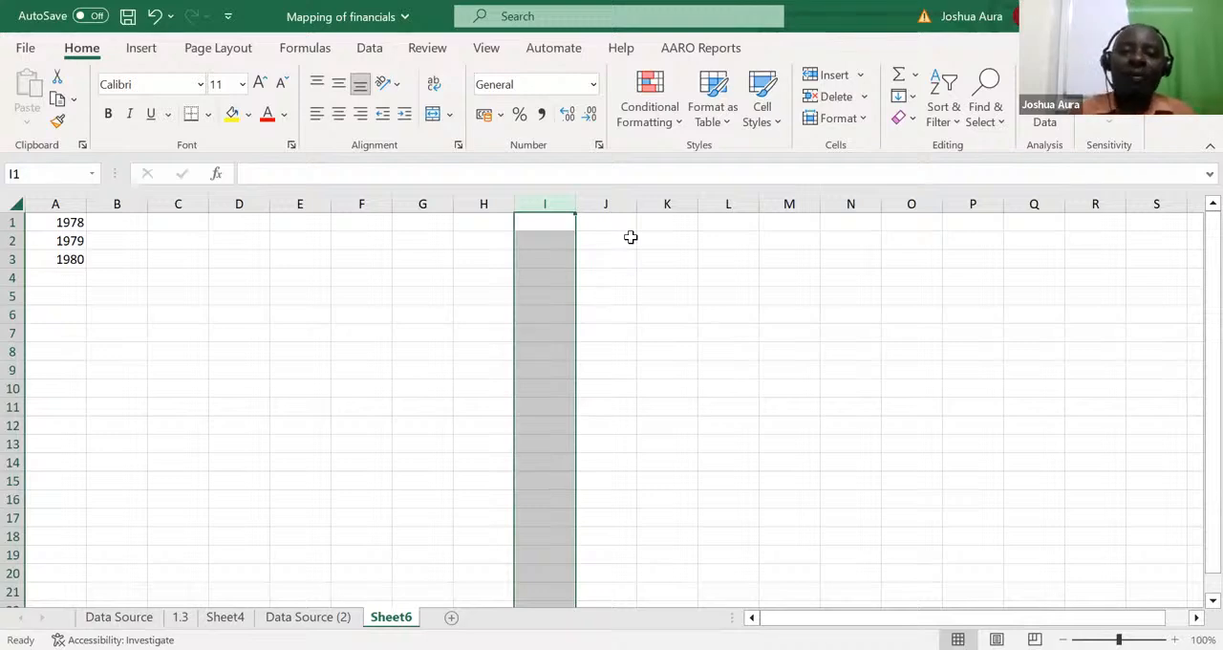
Step: Enter uio in cells I2 and I3, klj in J2 and jkl in J3
click(550, 237)
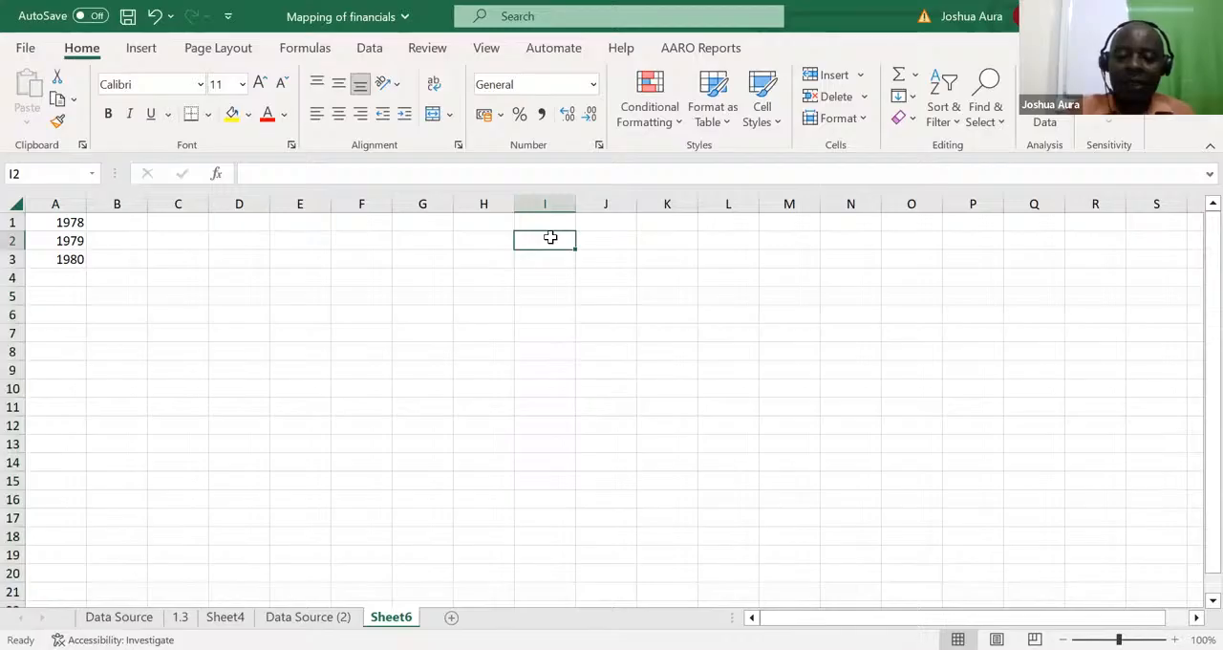
text(uio)
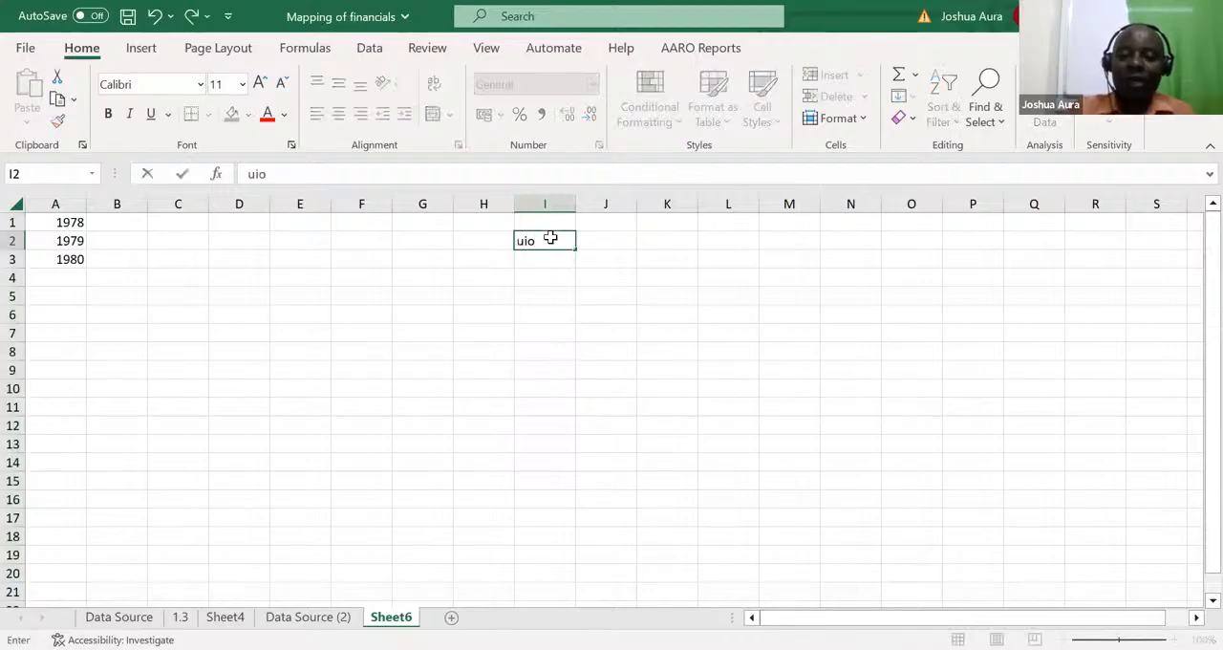
key(Return)
text(uio)
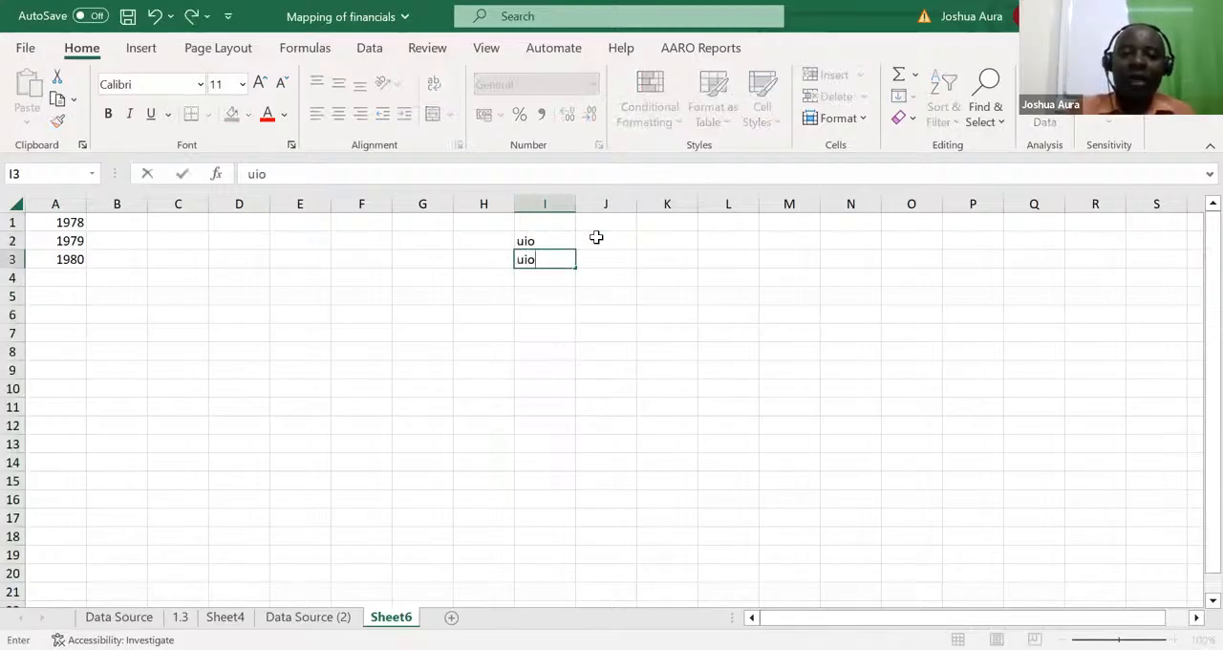
click(597, 238)
text(klj)
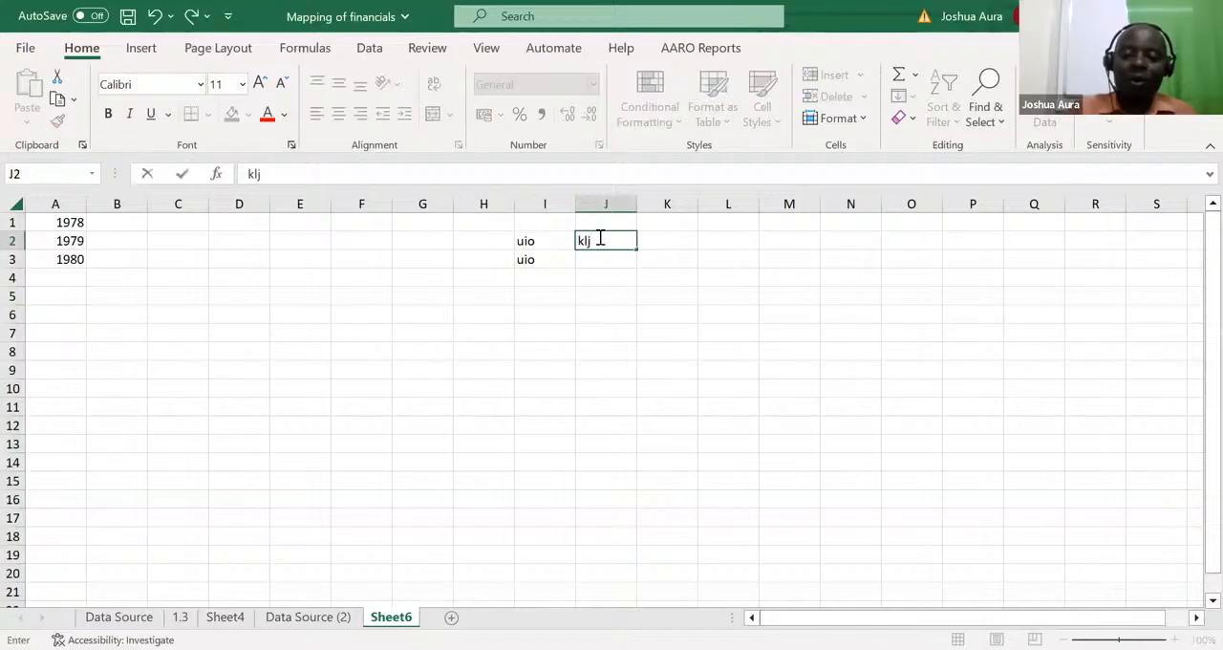
key(Return)
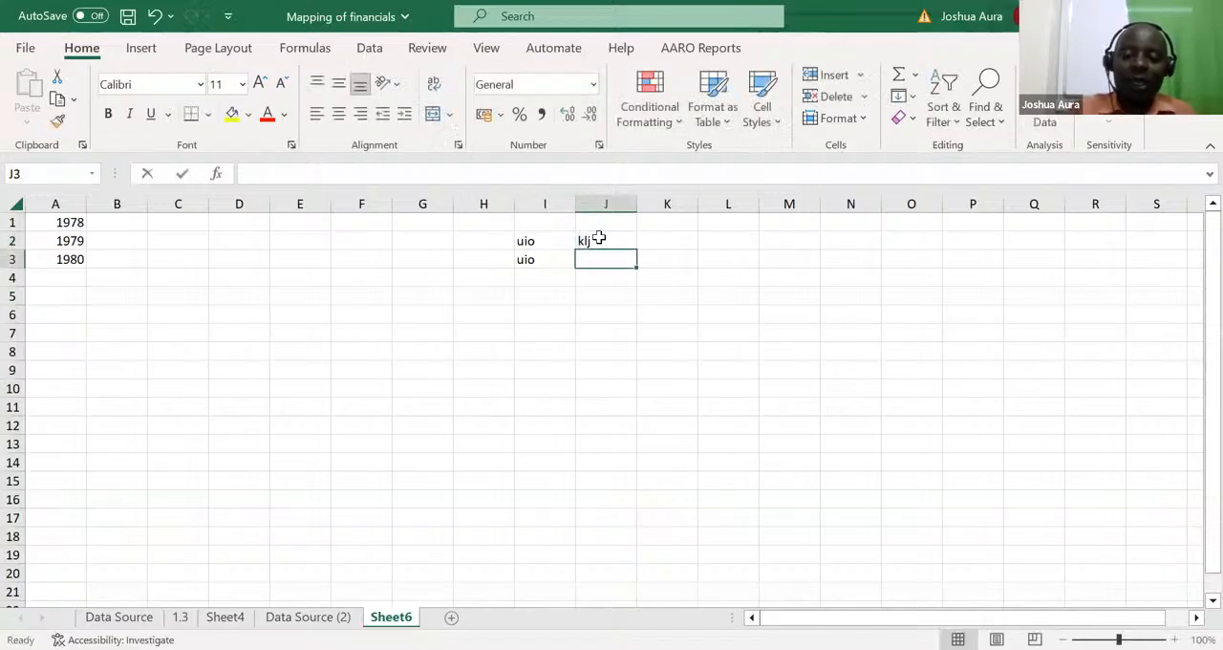
text(jkl)
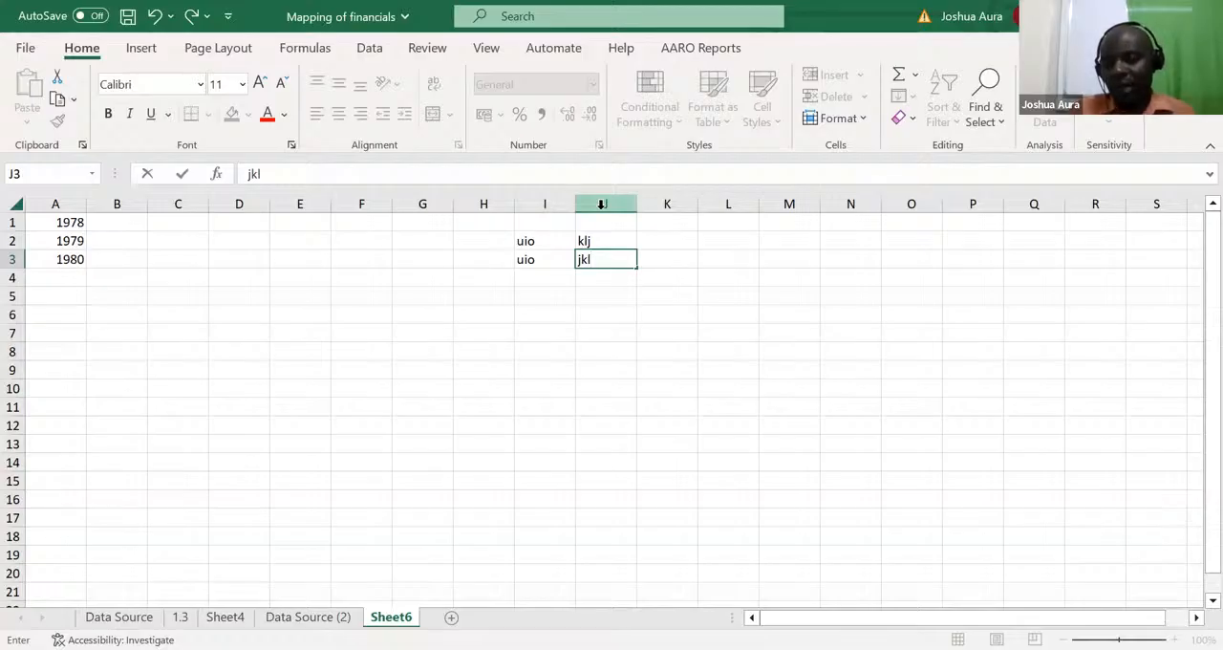
Step: Insert a blank column before column J, between the two columns of sample text
click(602, 203)
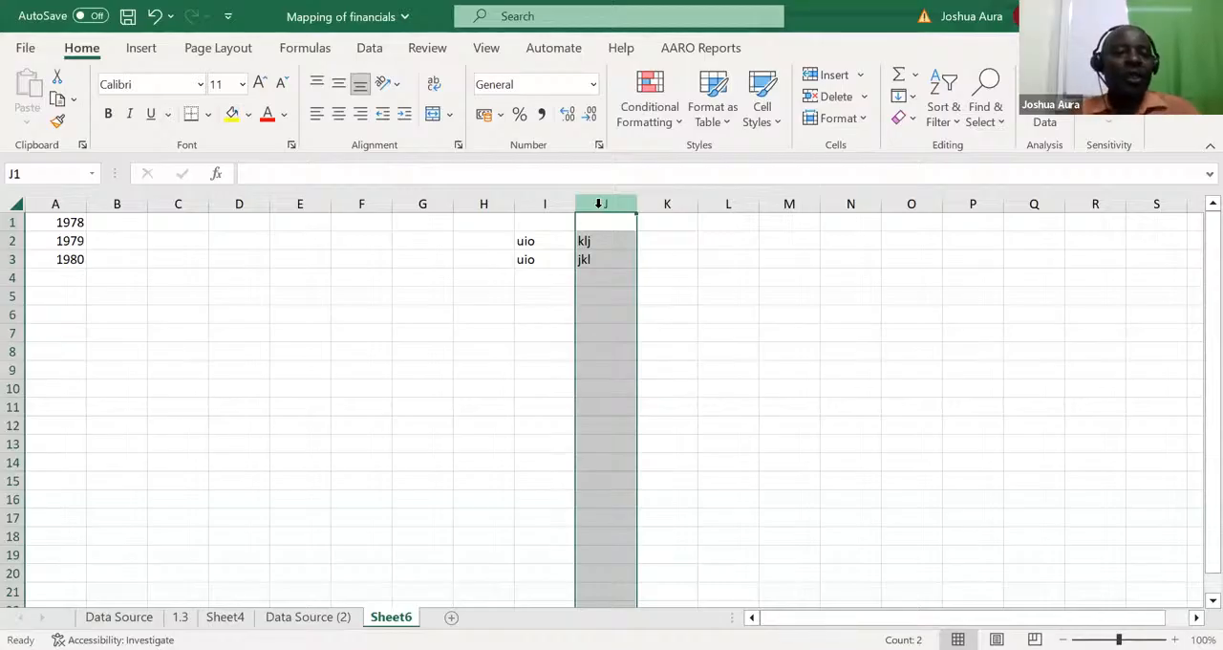
key(ctrl+shift+plus)
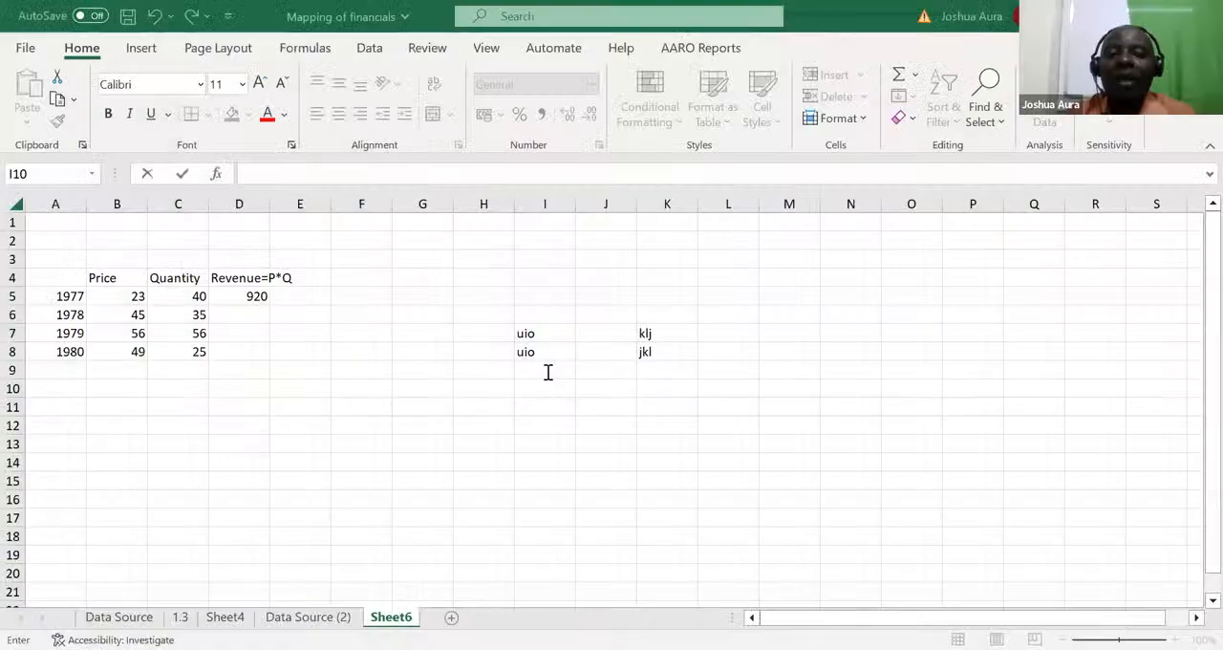
Step: Re-enter the 1977 revenue formula in D5 as =B5*C5 and check its cell references
click(256, 294)
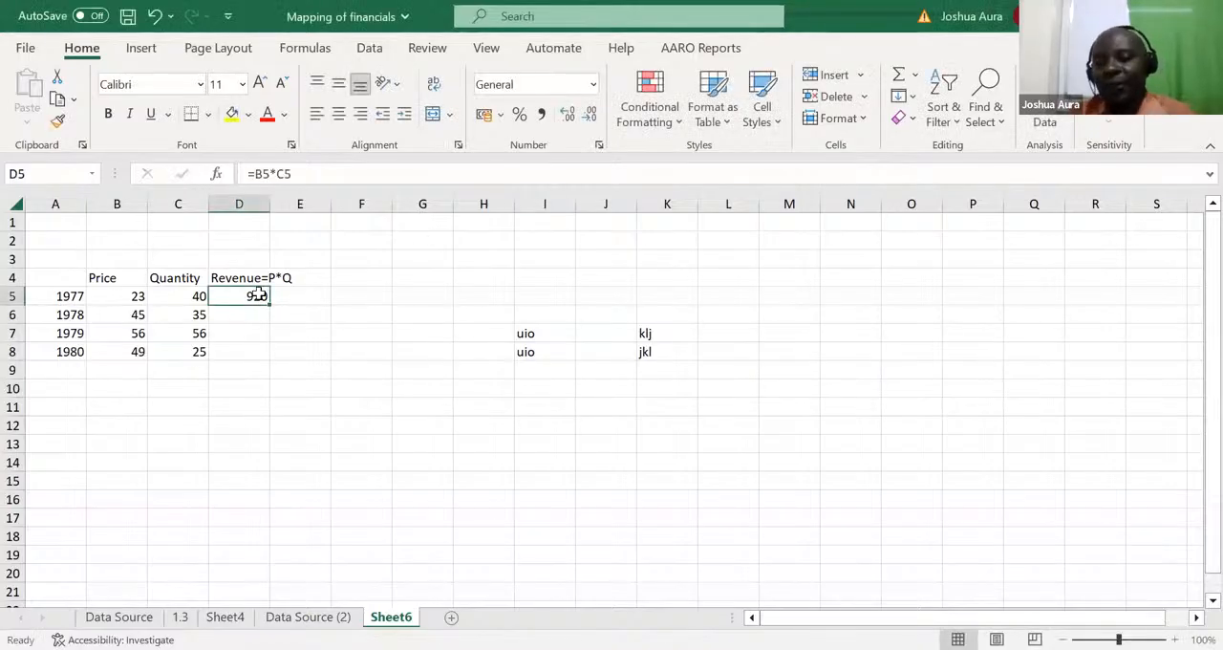
text(=)
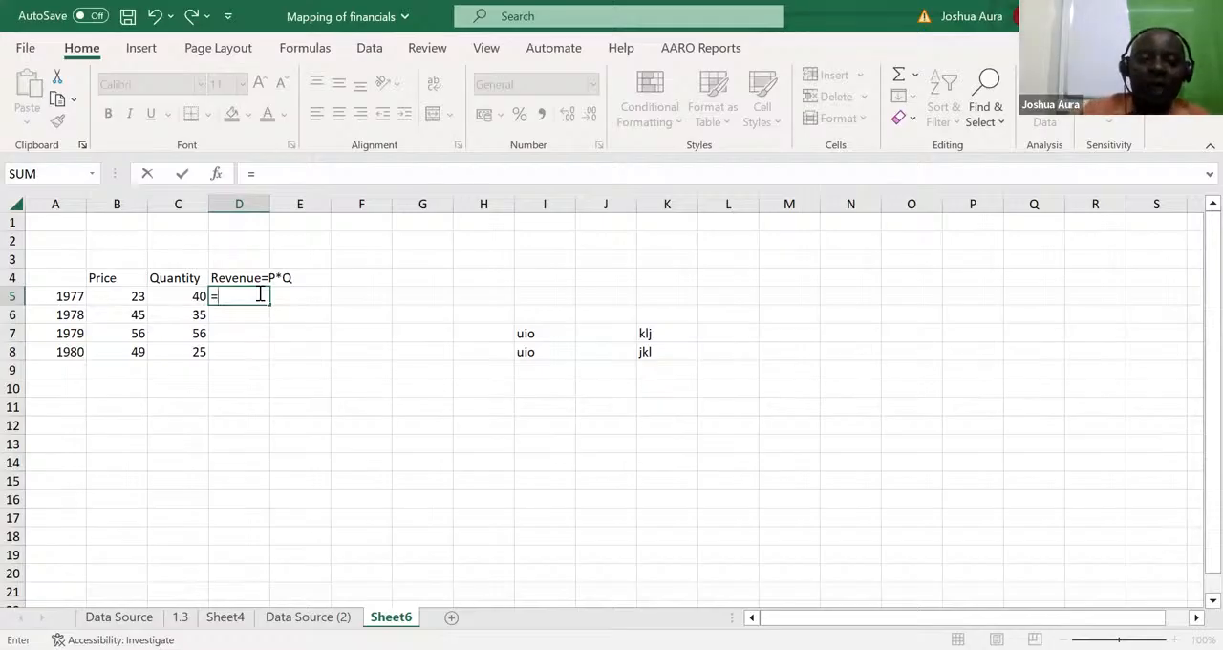
click(132, 297)
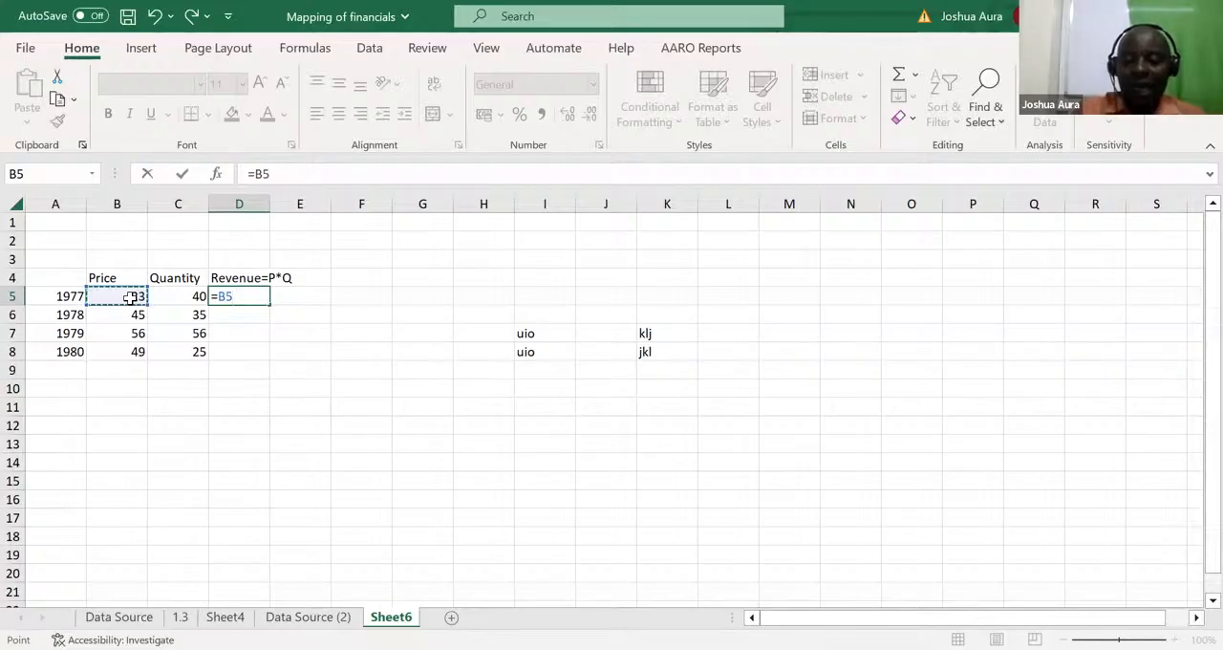
text(*)
click(187, 297)
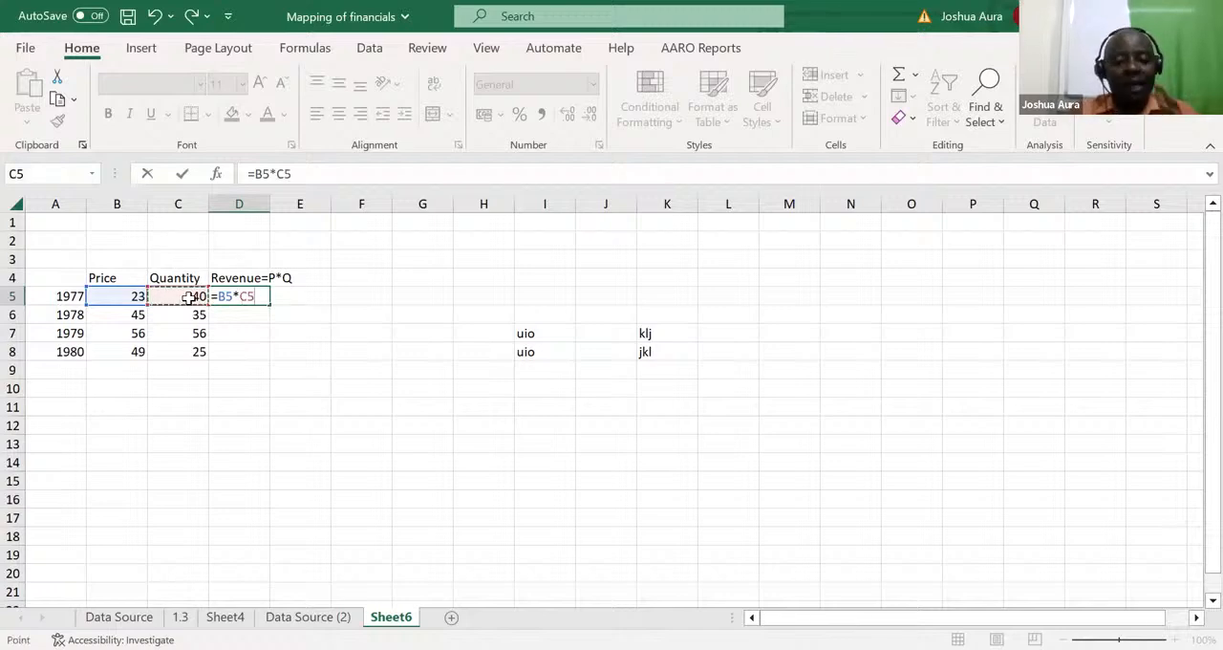
key(Return)
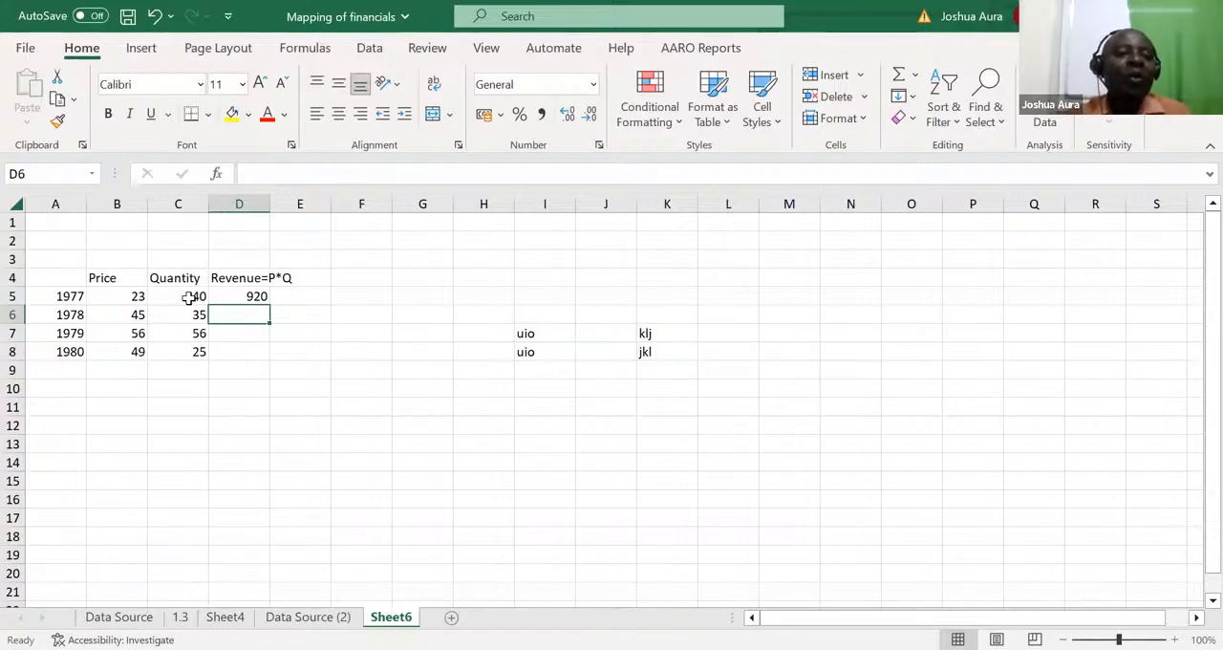
click(258, 296)
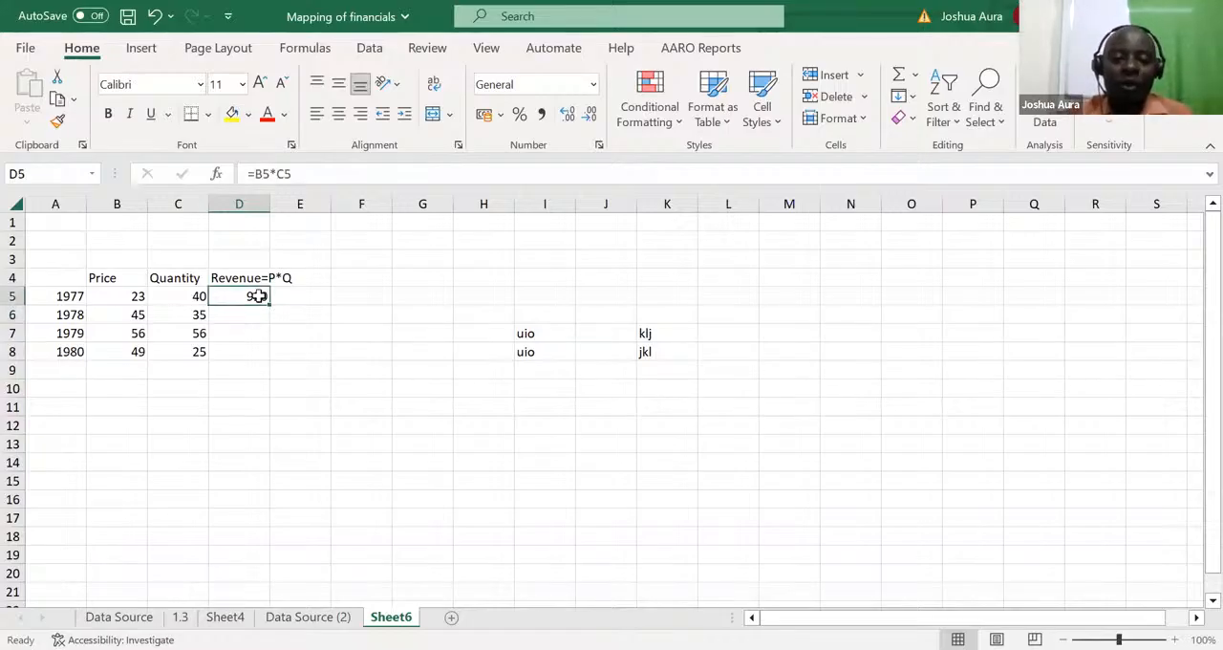
double_click(258, 296)
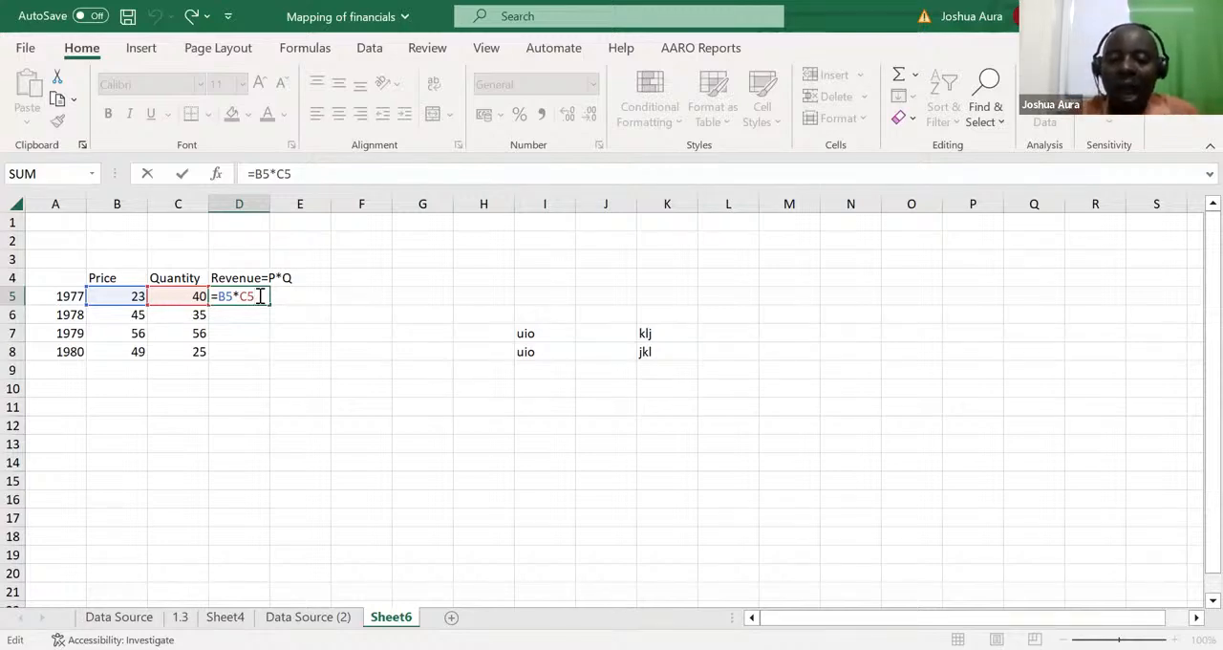
key(ctrl+Return)
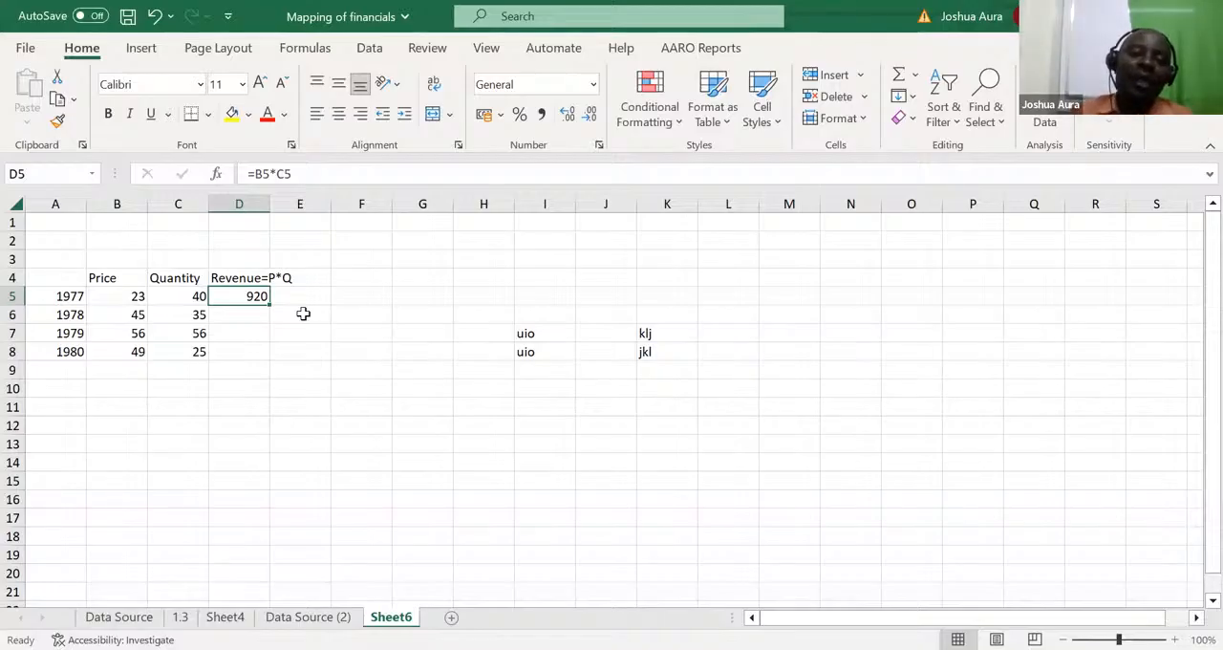
Step: Calculate the 1978 revenue in D6 with =B6*C6 and compare it with the formula above
click(237, 316)
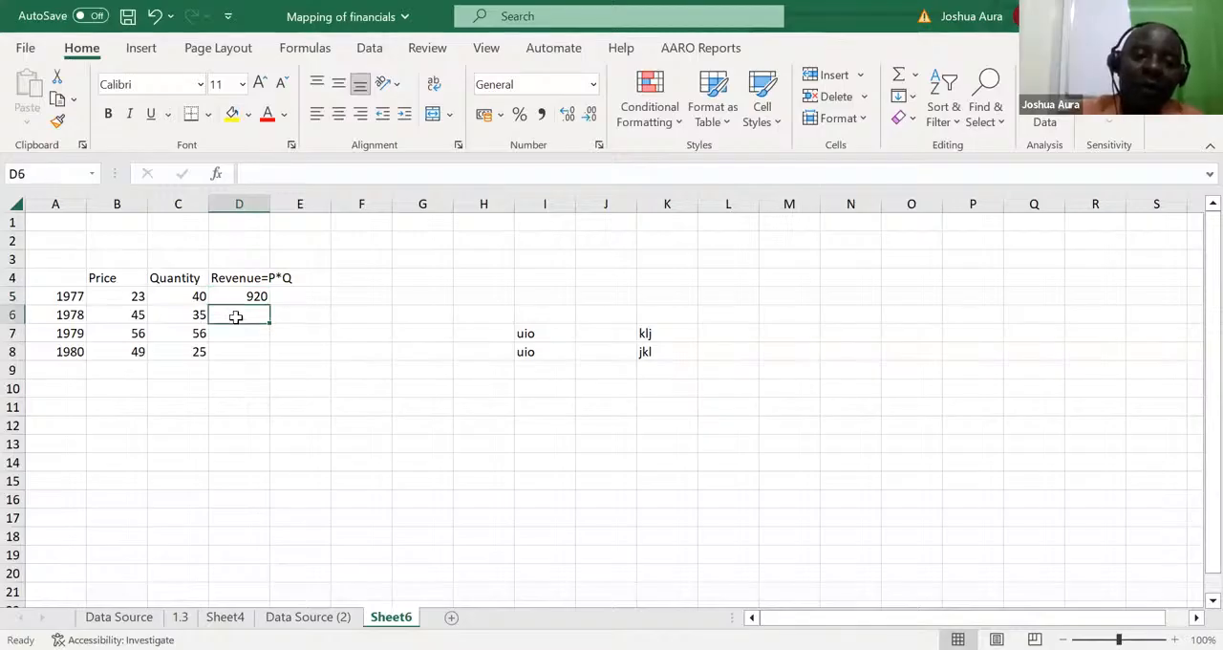
text(=)
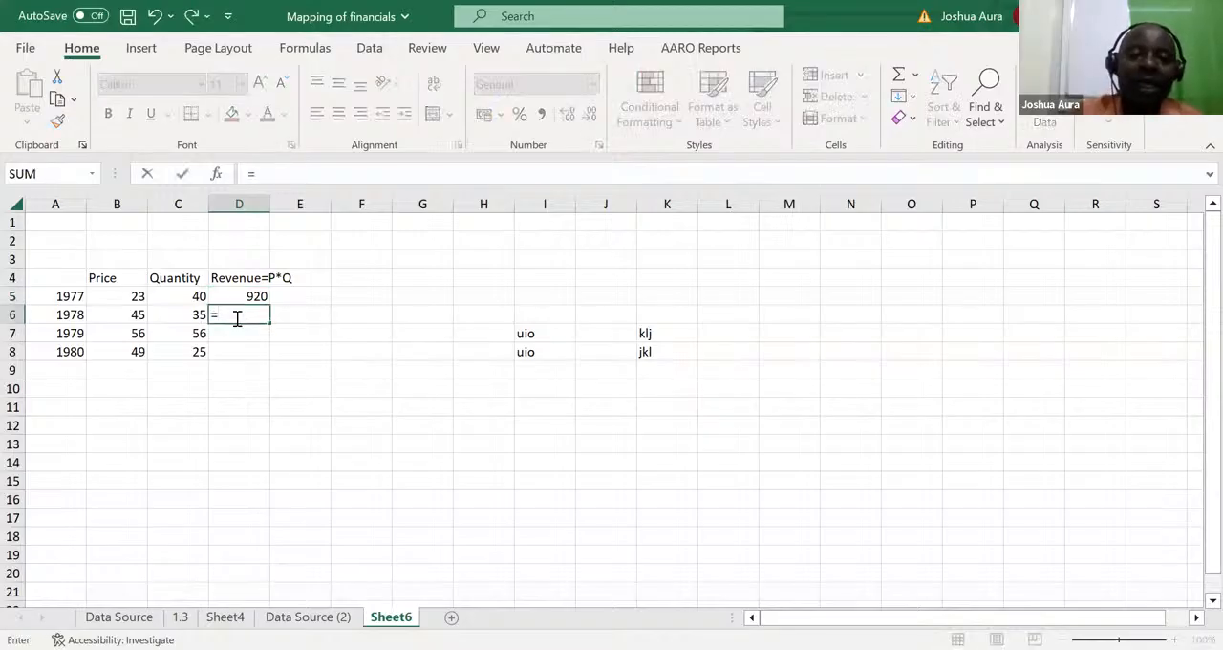
click(138, 318)
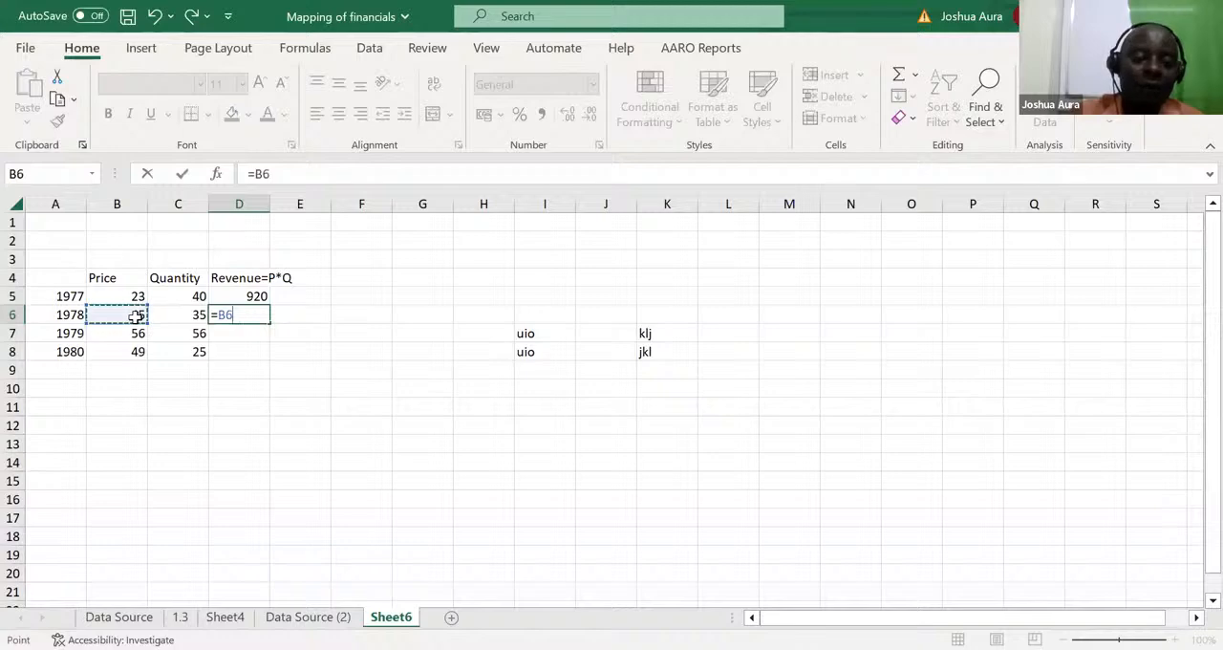
text(*)
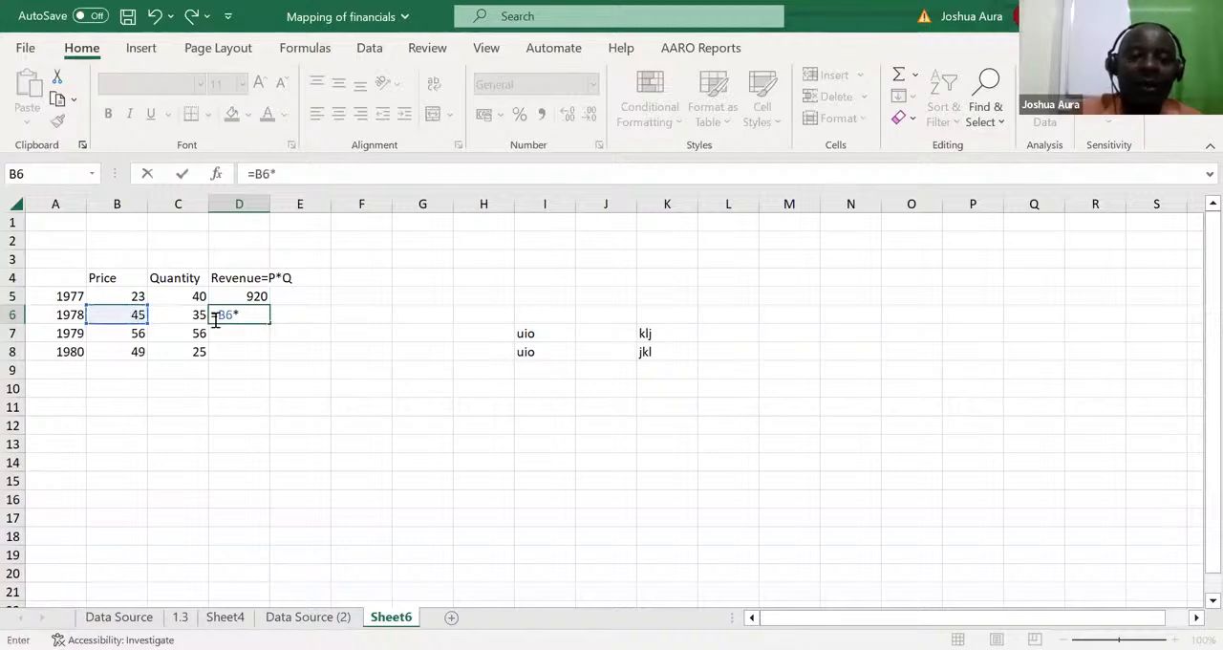
click(191, 315)
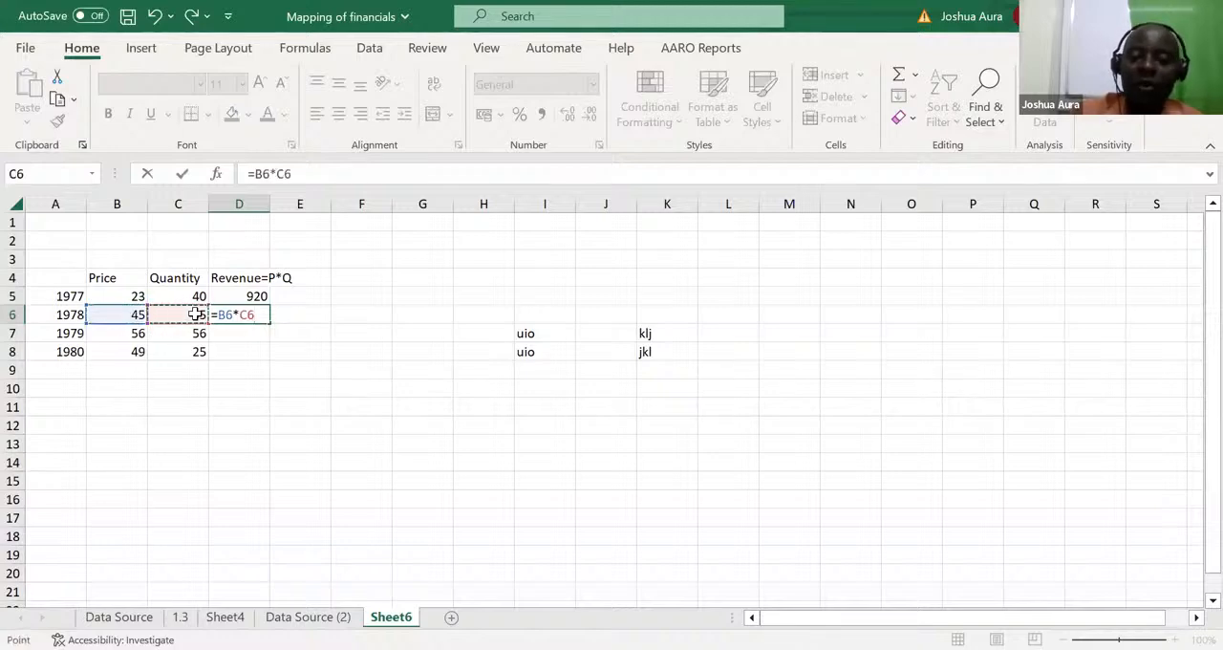
key(ctrl+Return)
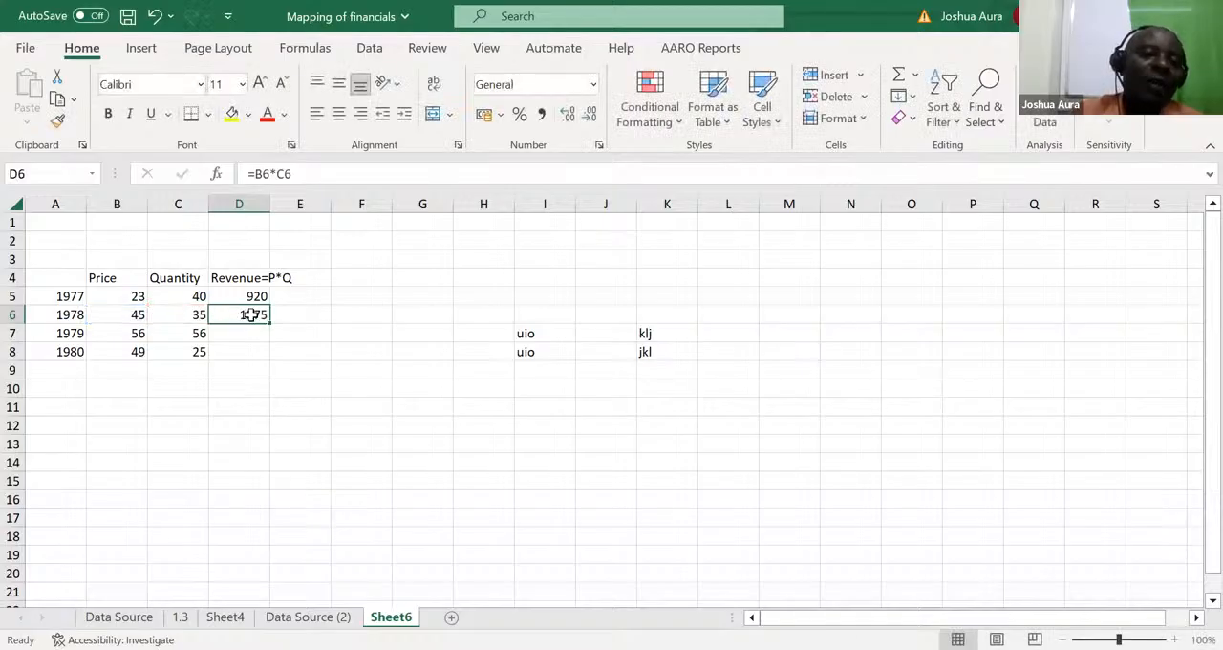
click(252, 296)
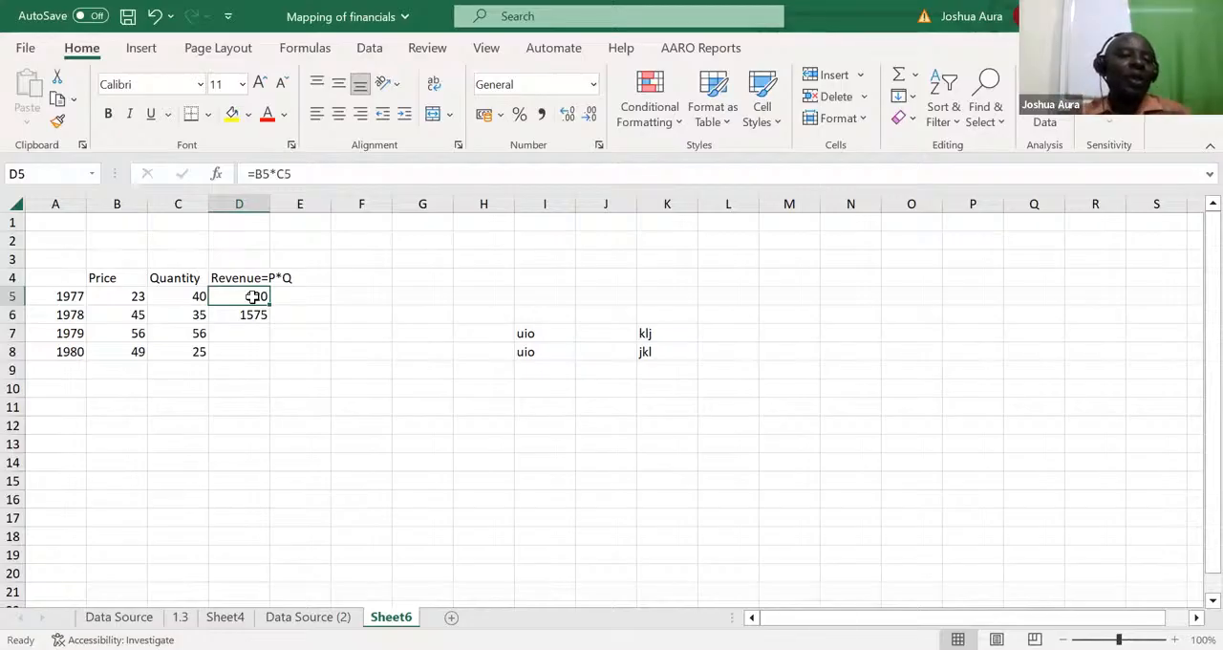
click(251, 313)
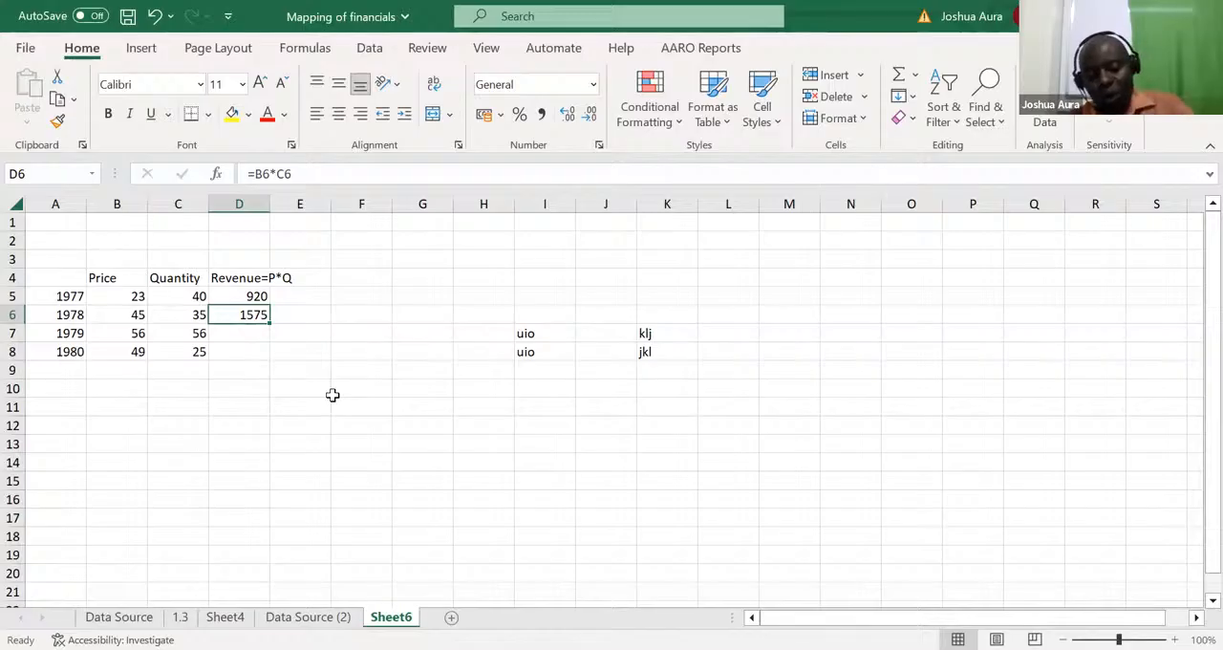
Step: Undo the 1978 revenue entry and fill the D5 formula down through D8 for the remaining years
key(ctrl+z)
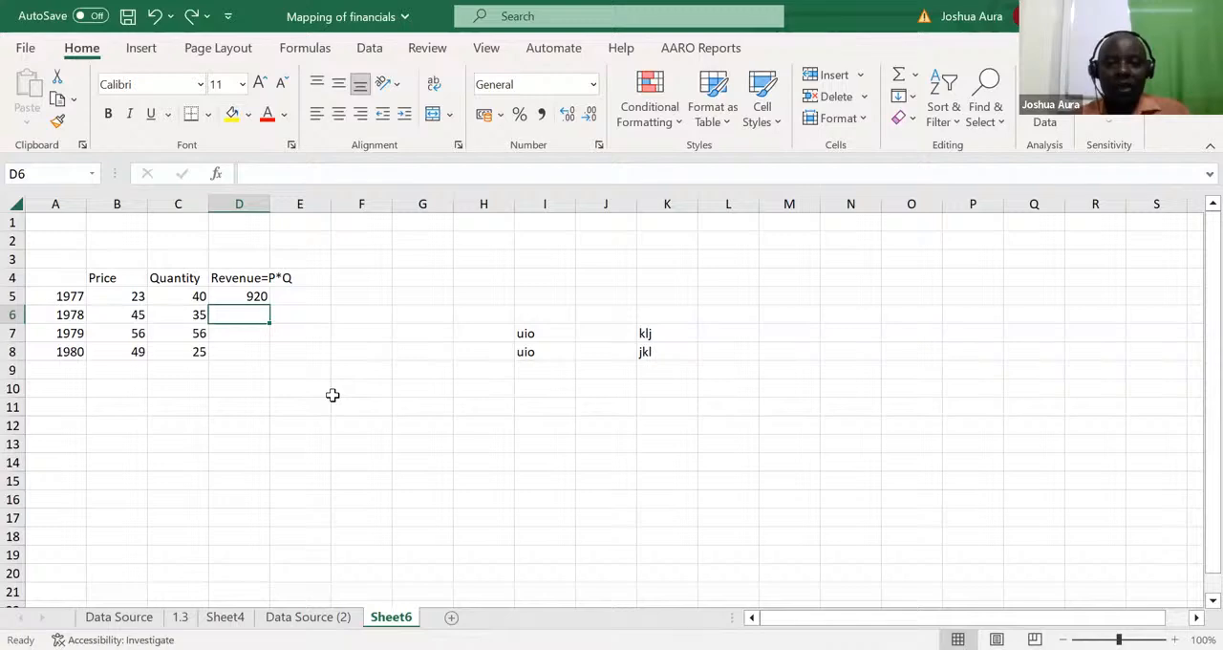
click(248, 295)
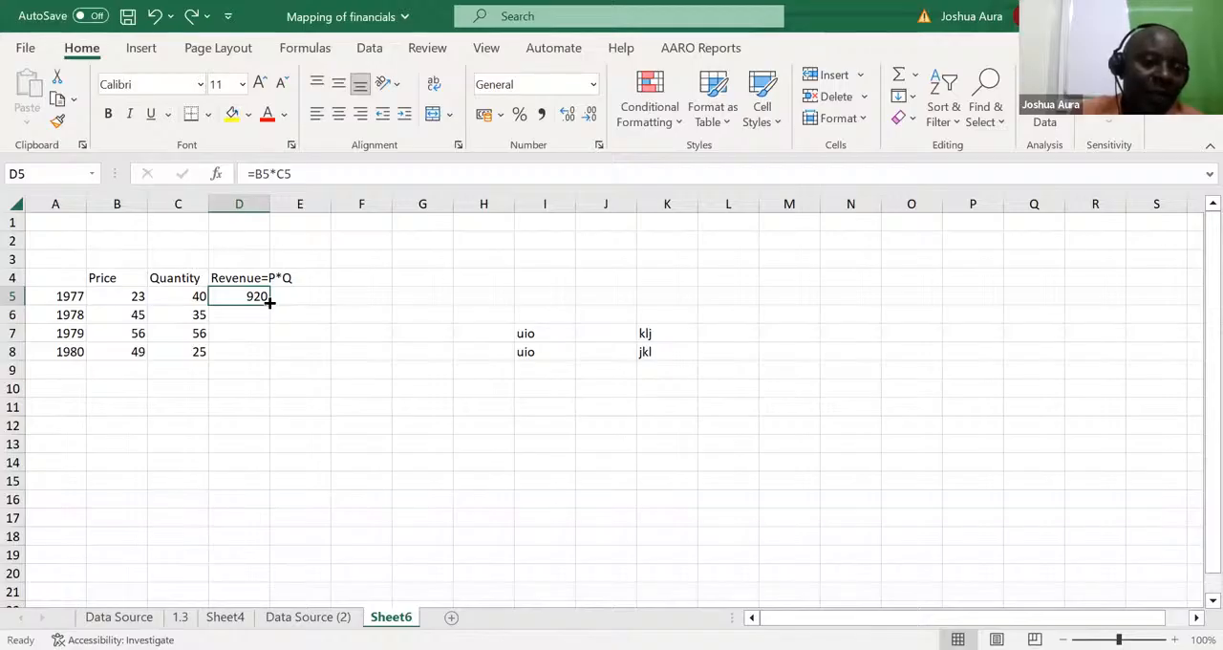
drag(270, 302, 272, 356)
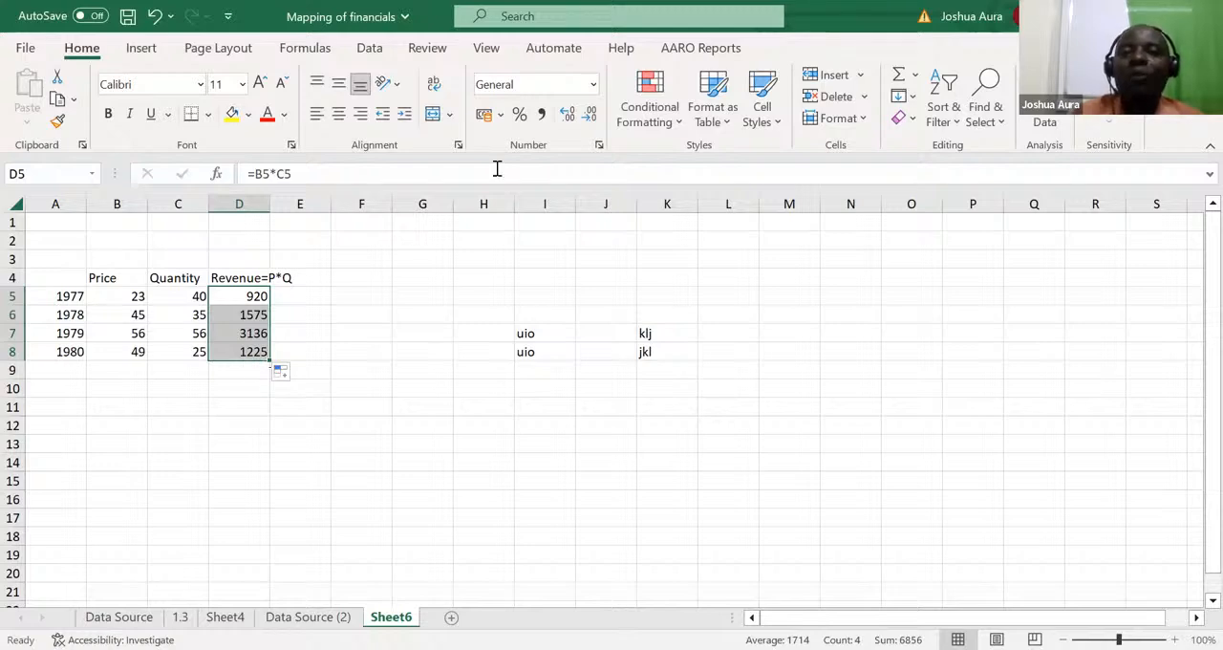
key(alt+Tab)
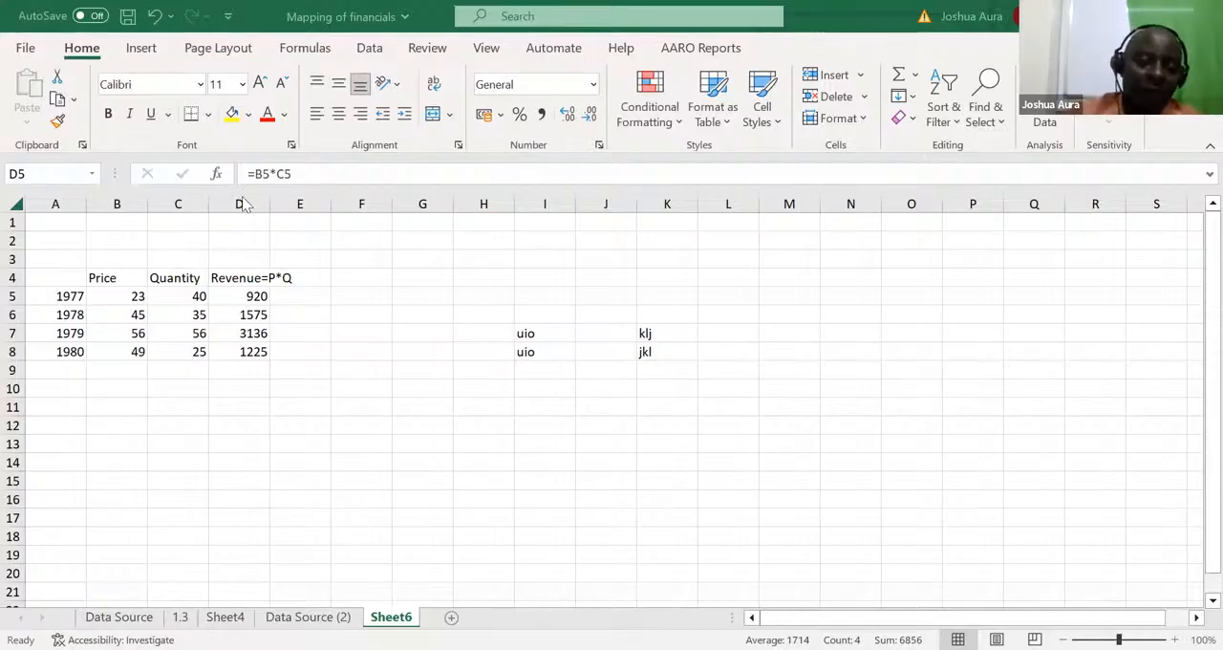
Step: Total the yearly revenues in D9 with the formula =SUM(D5:D8) and delete that total
click(239, 368)
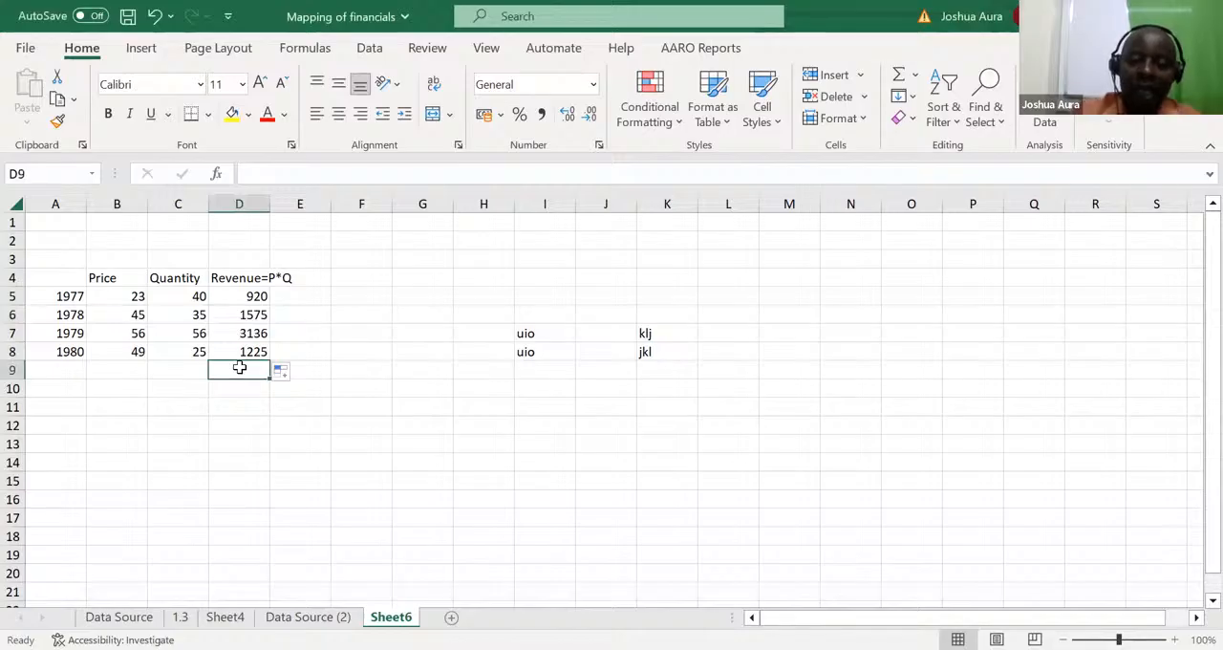
text(=)
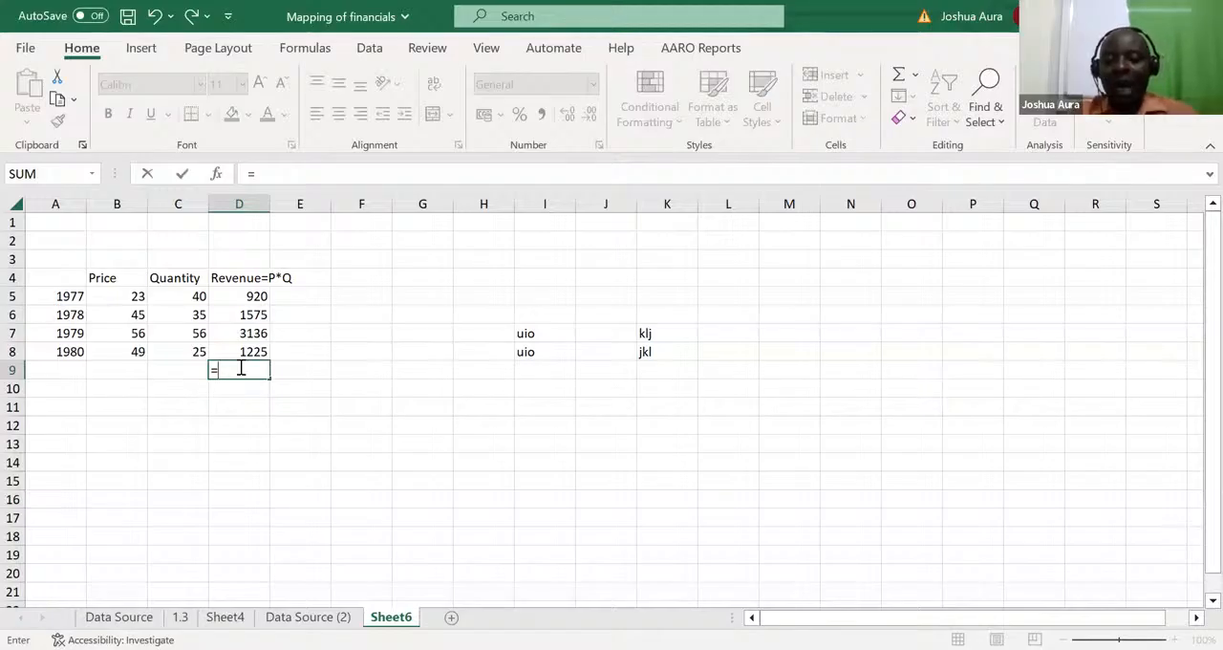
text(sum)
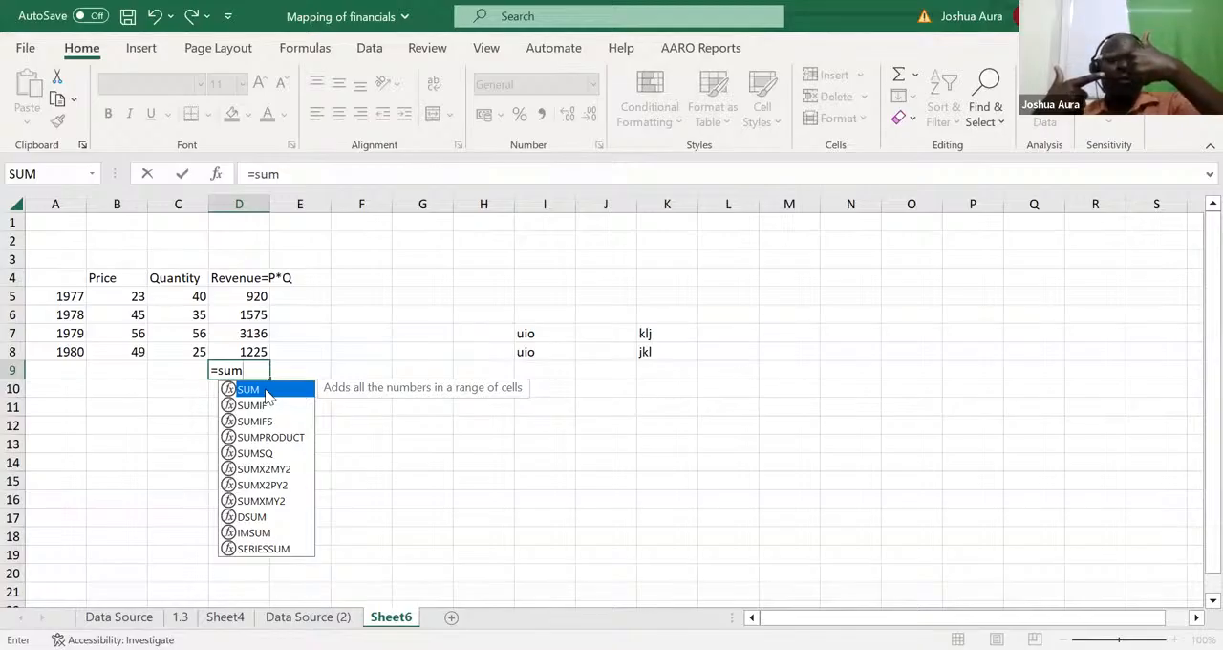
double_click(266, 389)
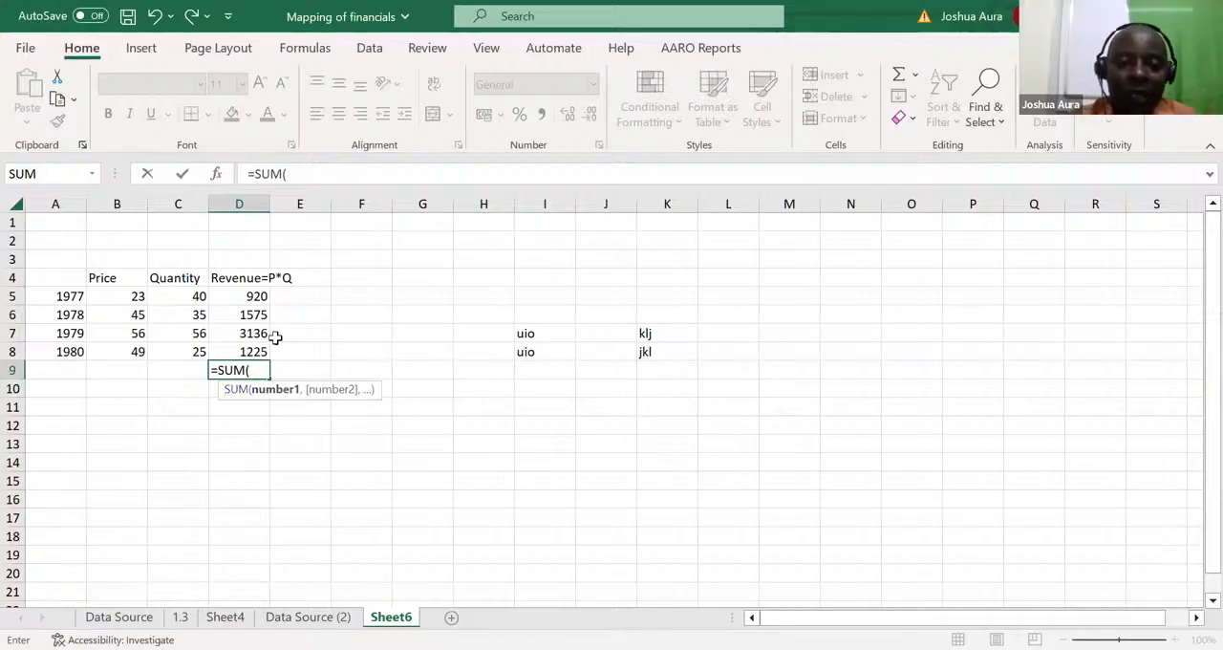
click(251, 295)
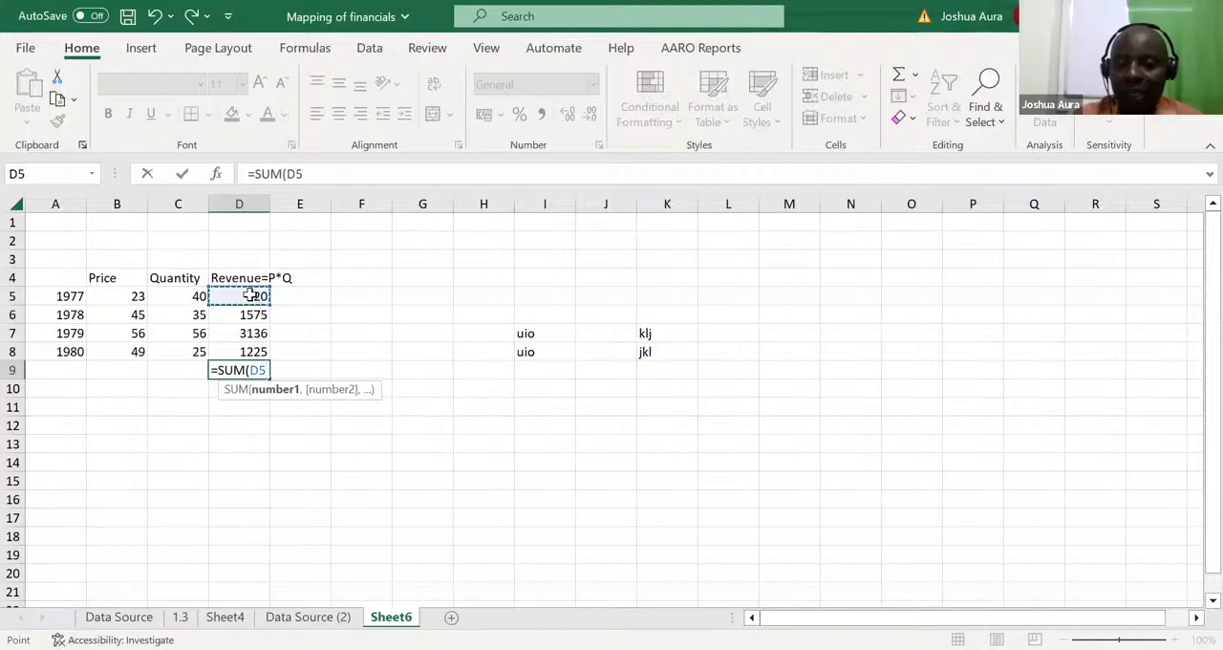
drag(250, 295, 251, 347)
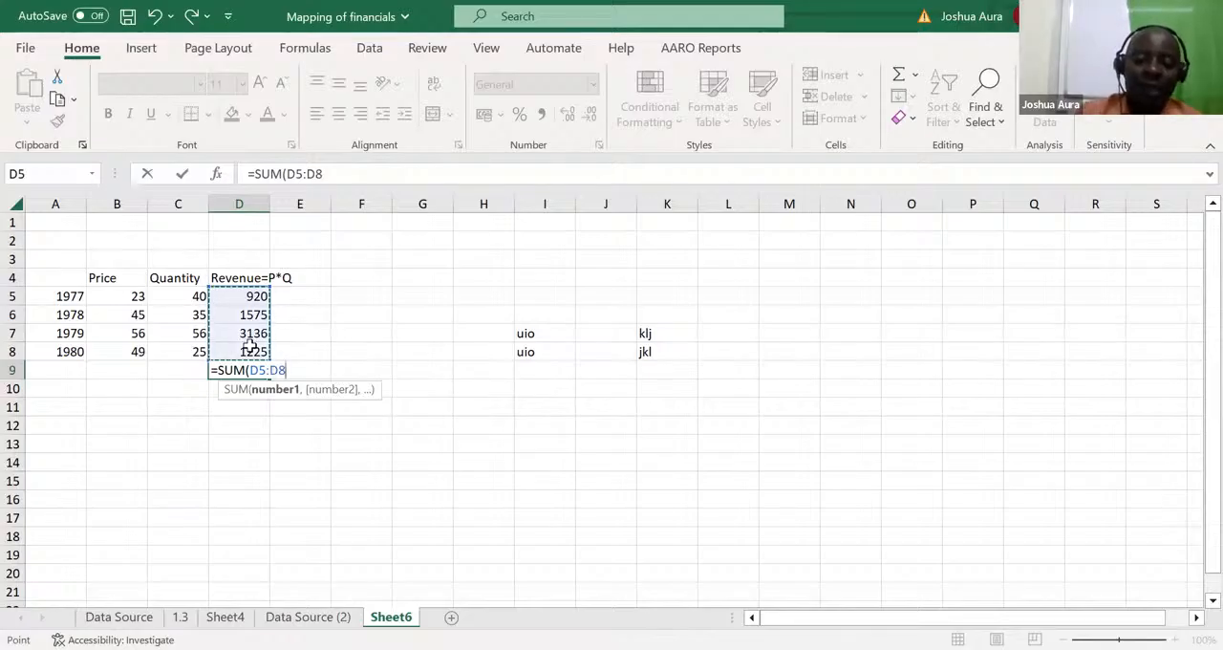
key(Return)
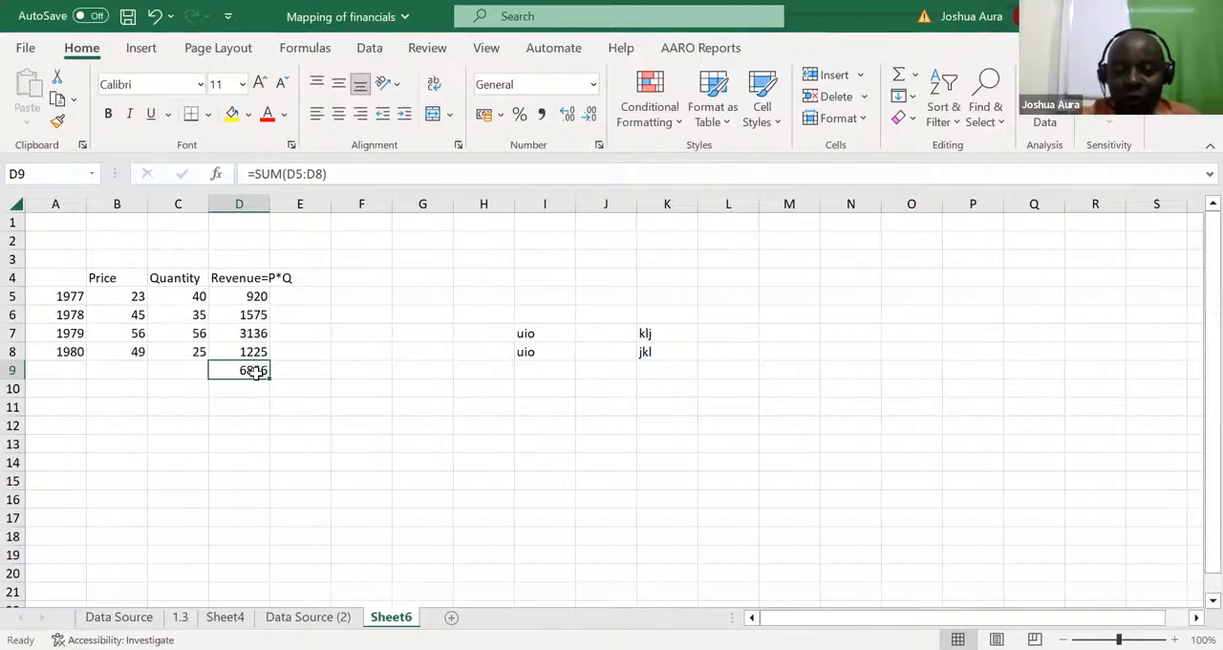
key(Delete)
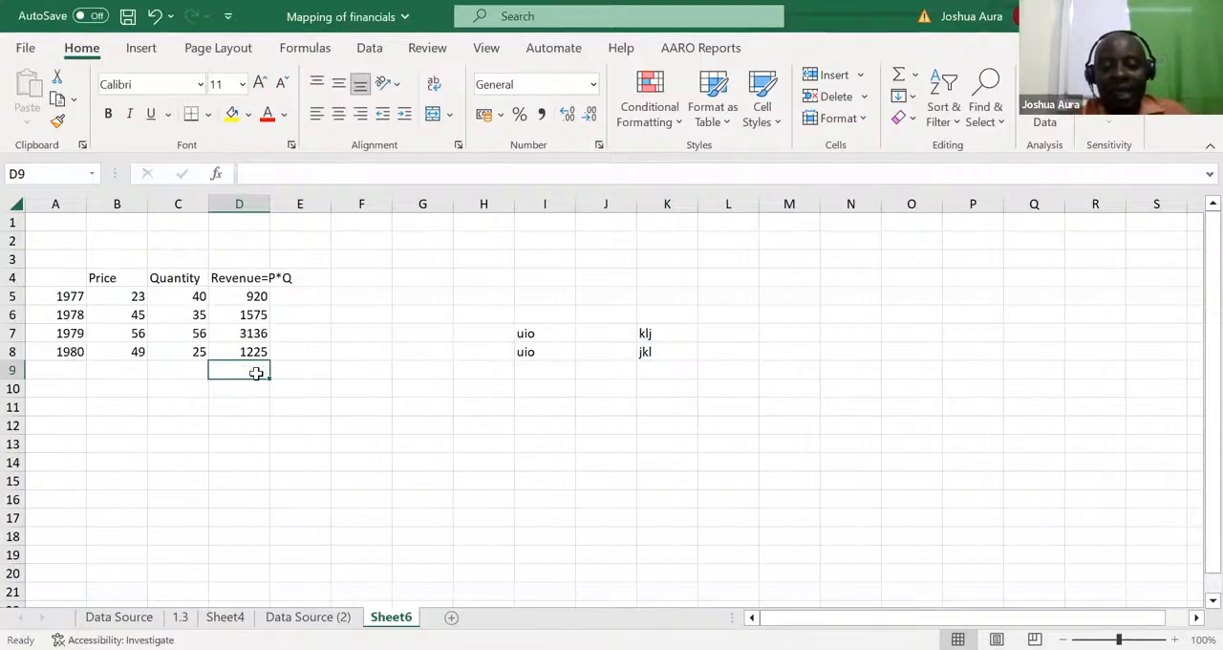
Step: Re-enter =SUM(D5:D8) in D9 by completing the suggested SUM function, and clear the cell again
text(=s)
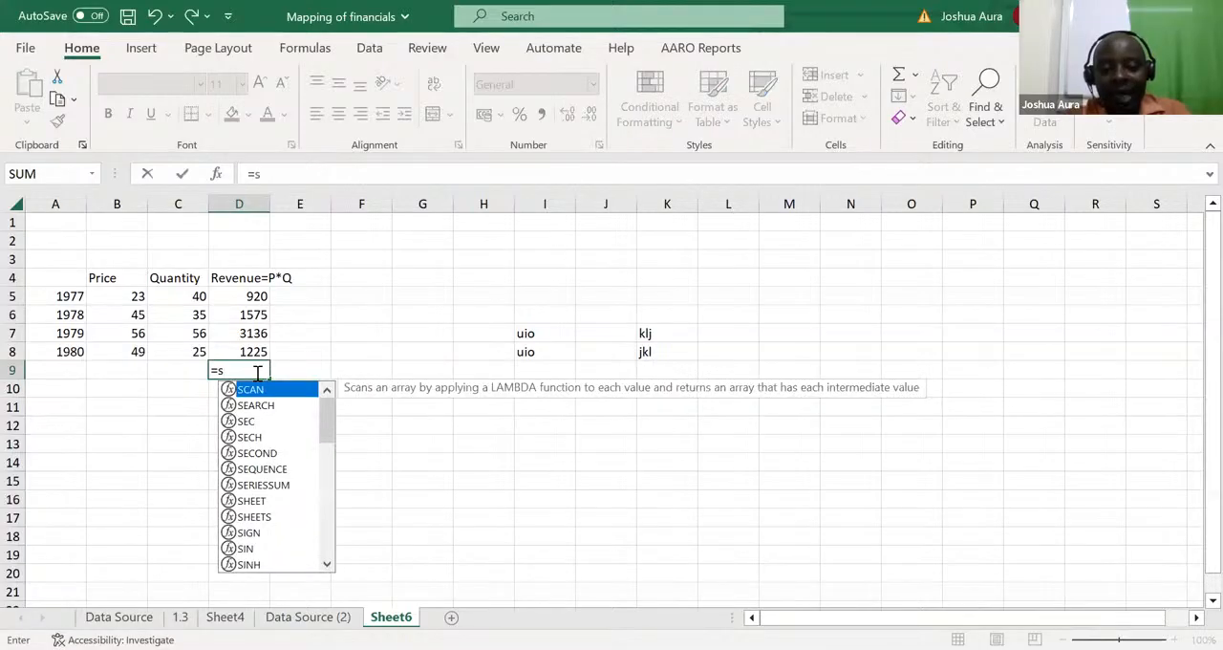
text(u)
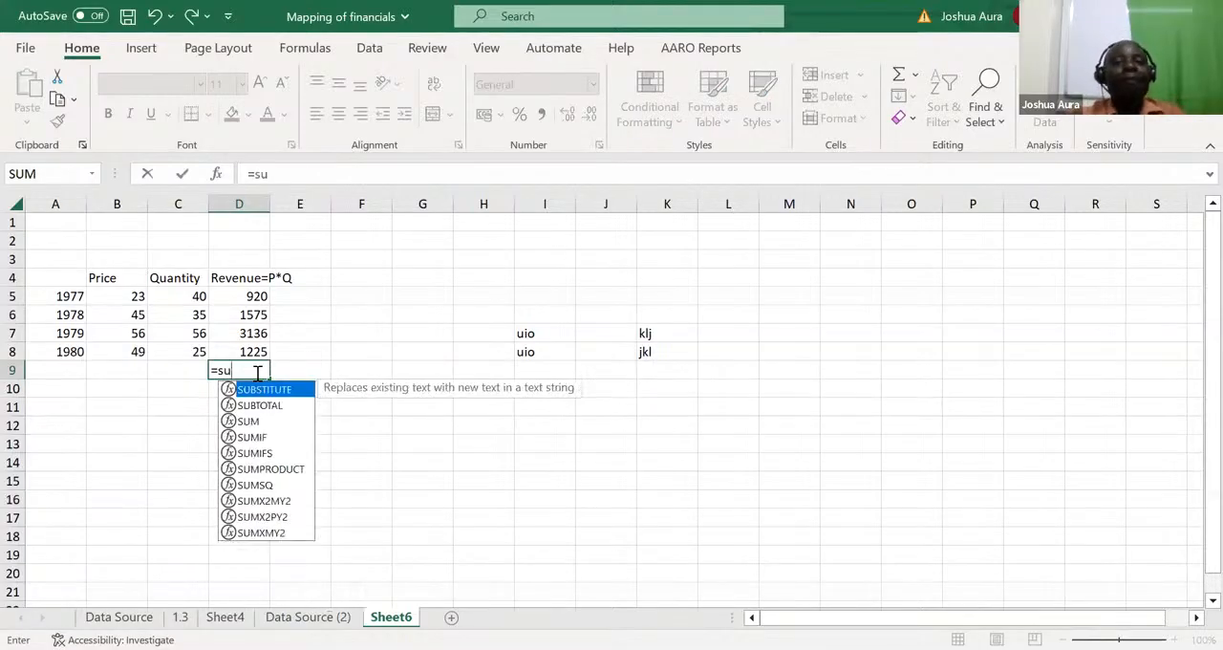
text(m)
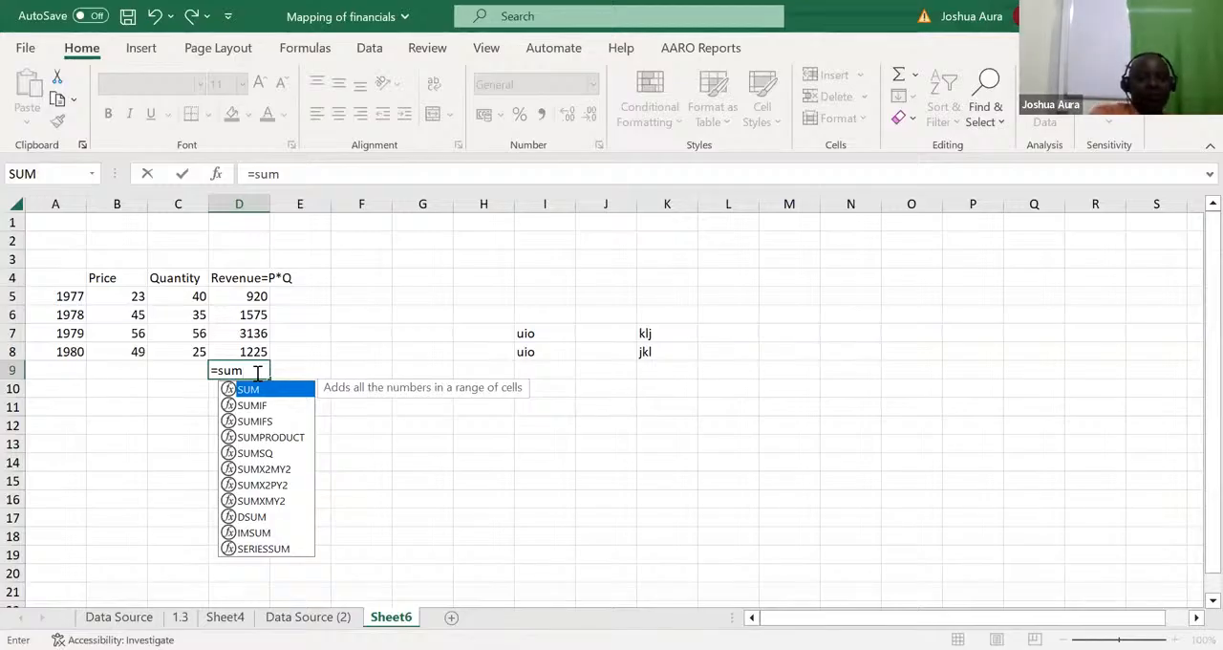
key(Tab)
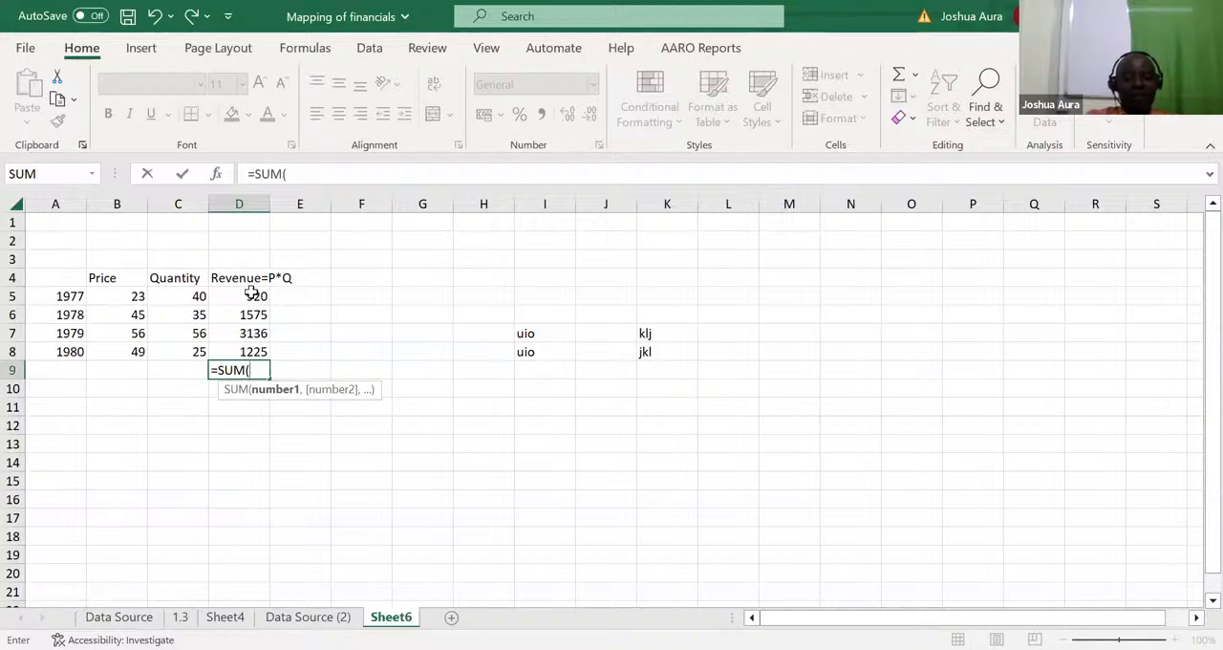
drag(251, 293, 255, 348)
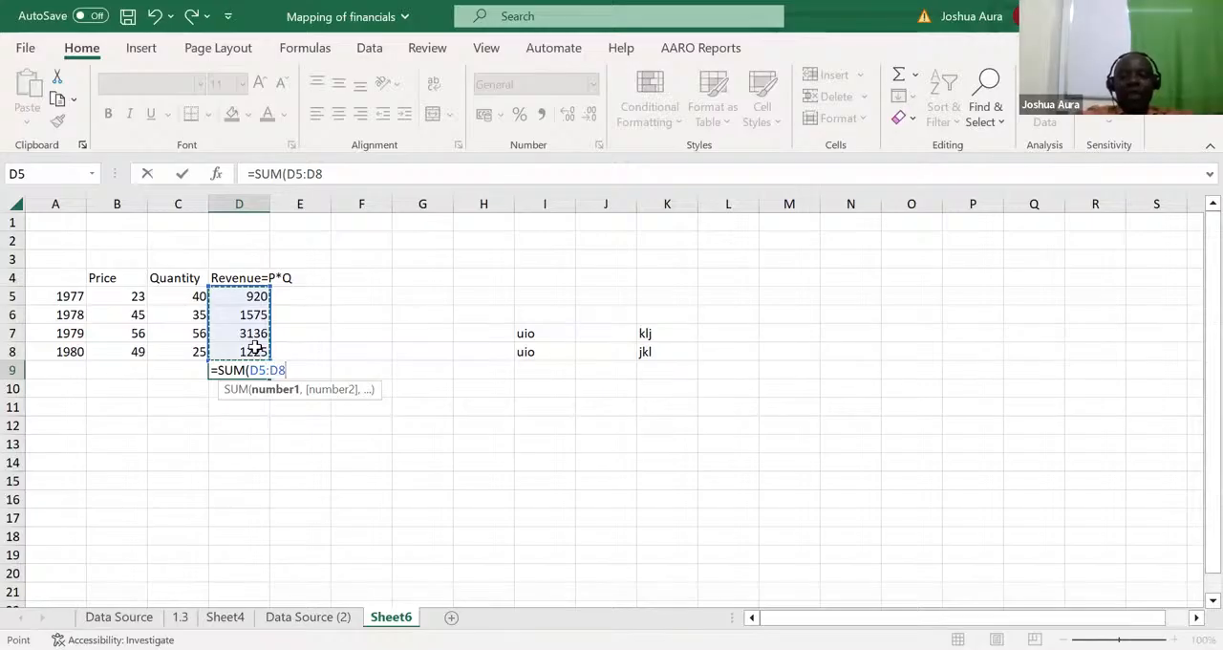
key(Return)
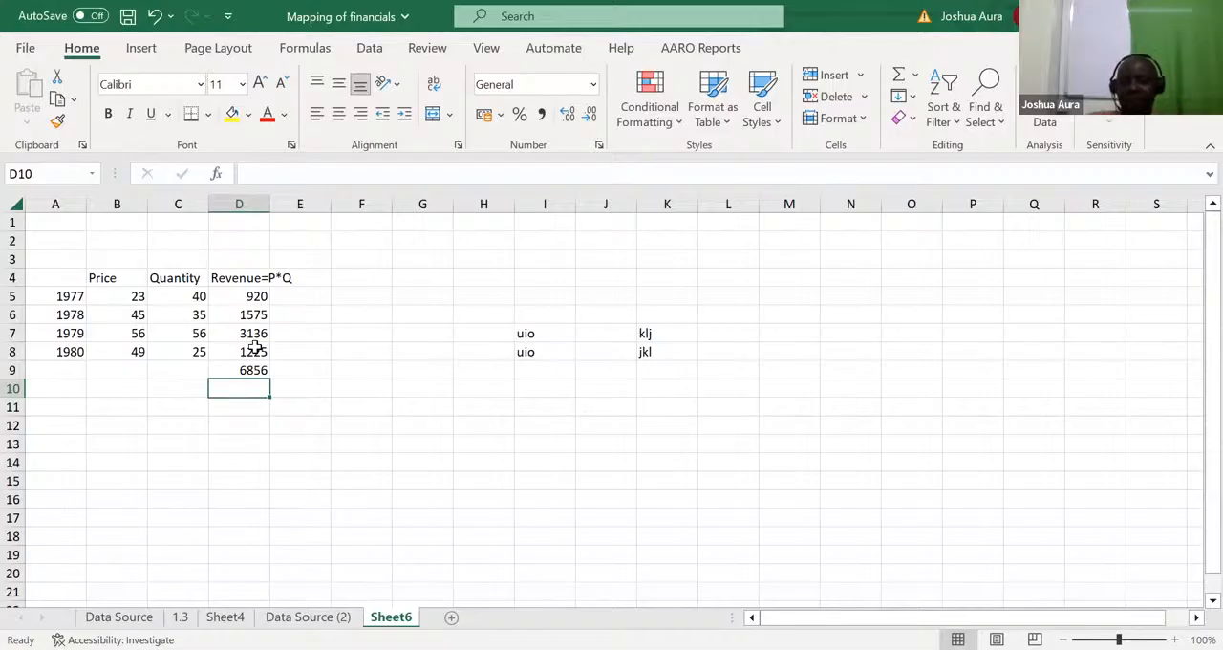
click(256, 365)
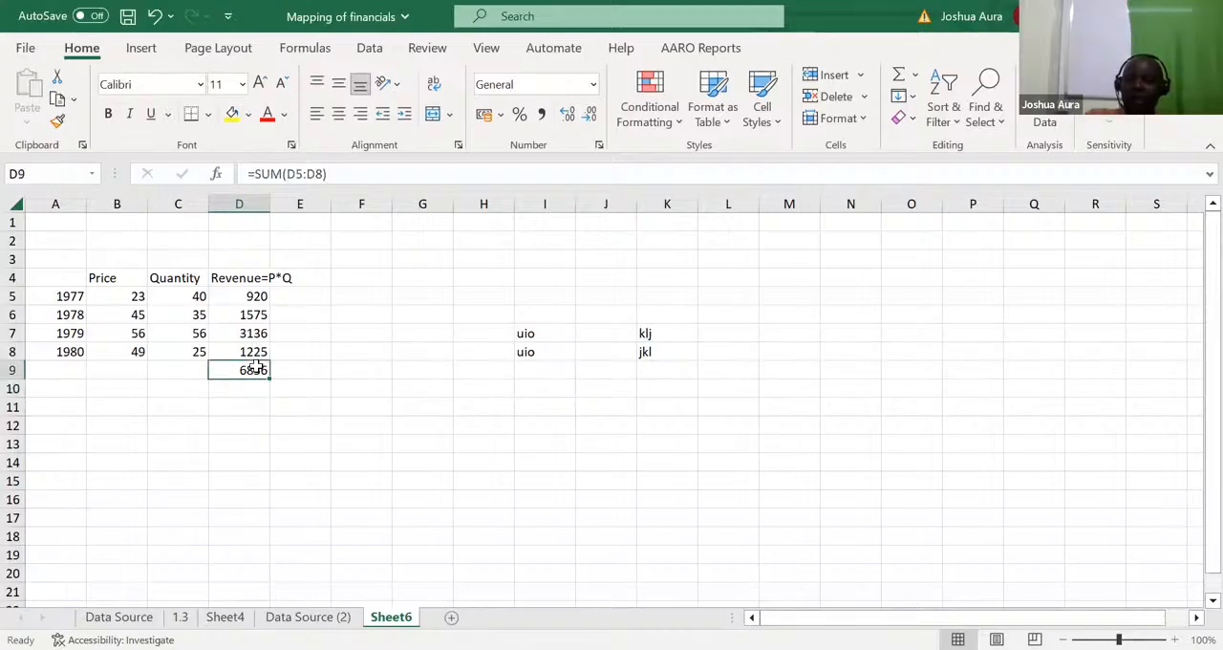
key(Delete)
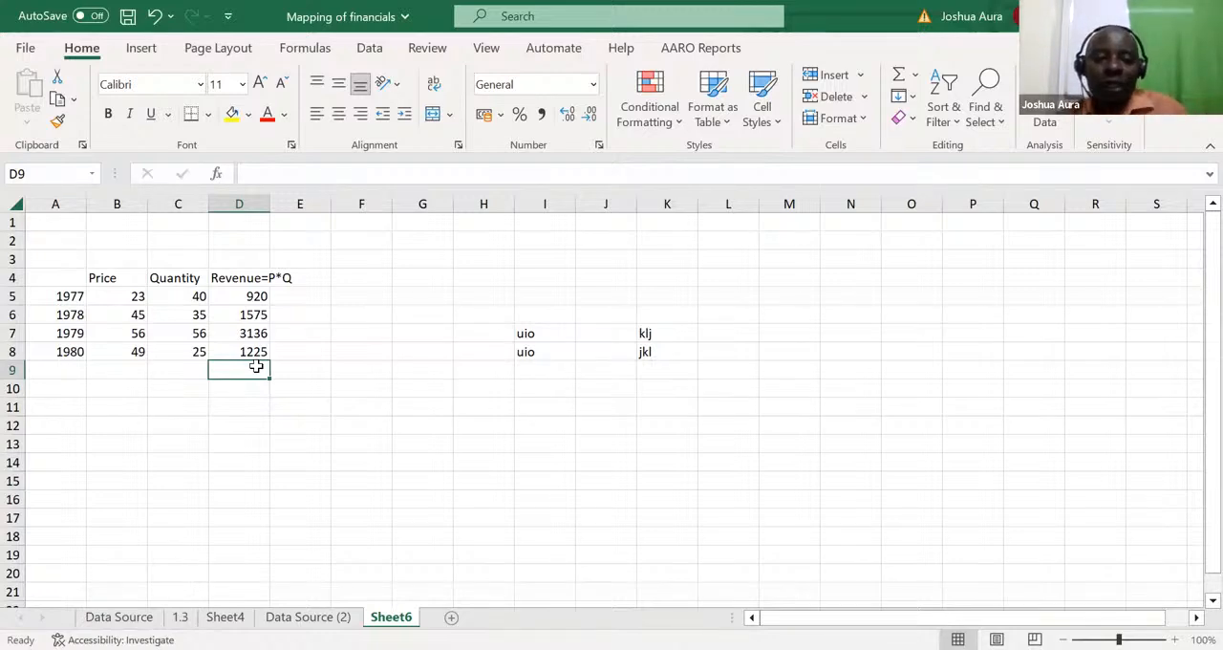
Step: Sum the revenue range D5:D8 in D9 with AutoSum, staying on the cell when committing, and remove the result
click(321, 411)
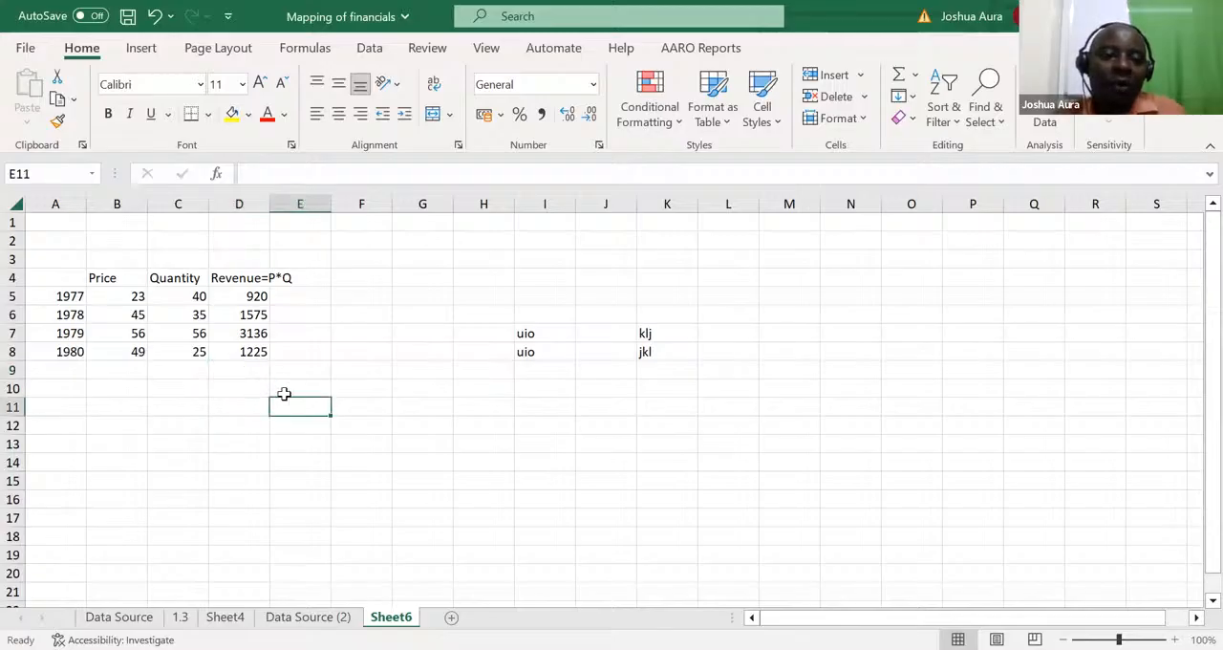
click(246, 371)
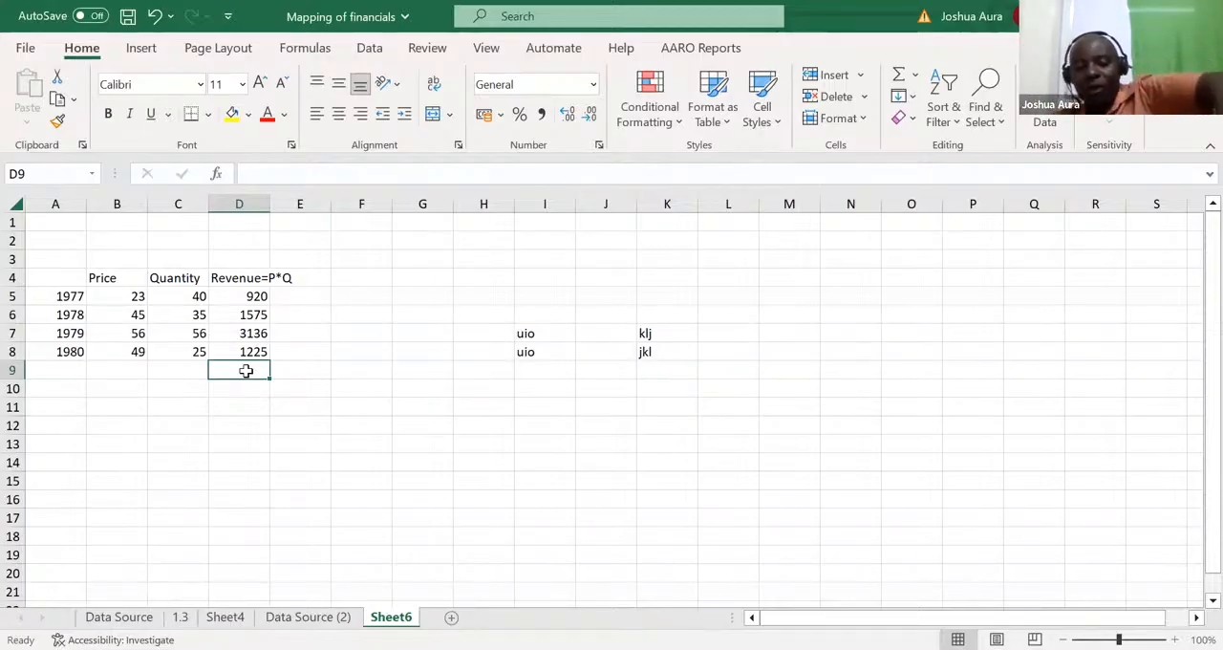
double_click(247, 371)
key(alt+equal)
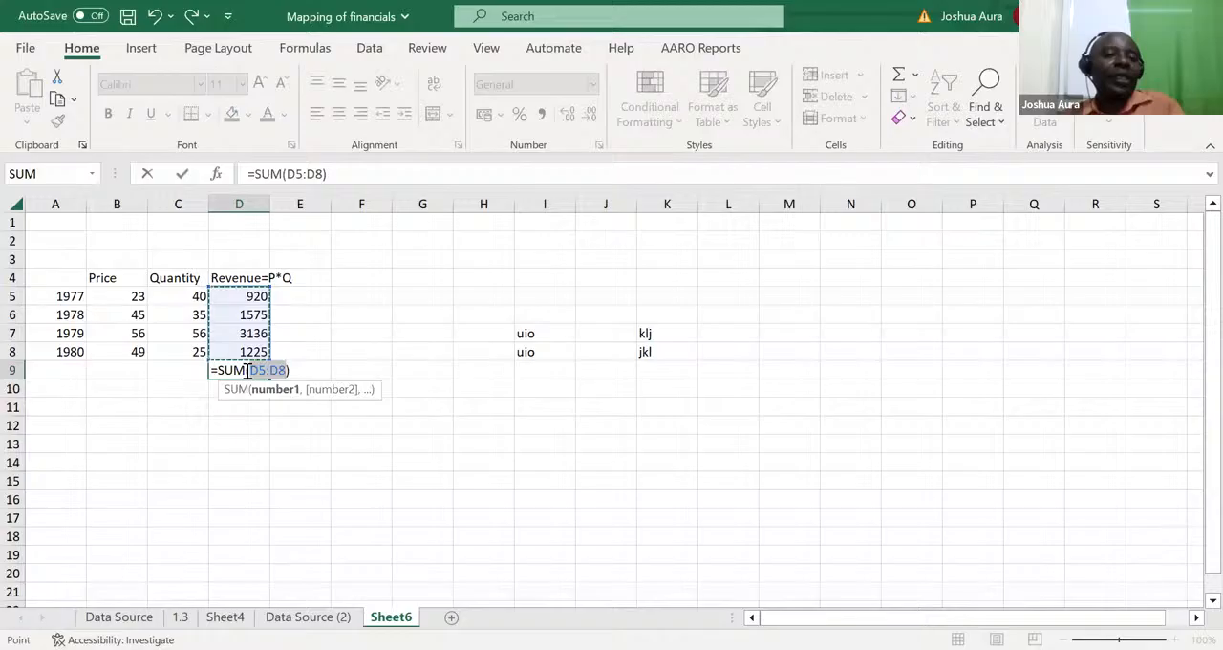
key(ctrl+Return)
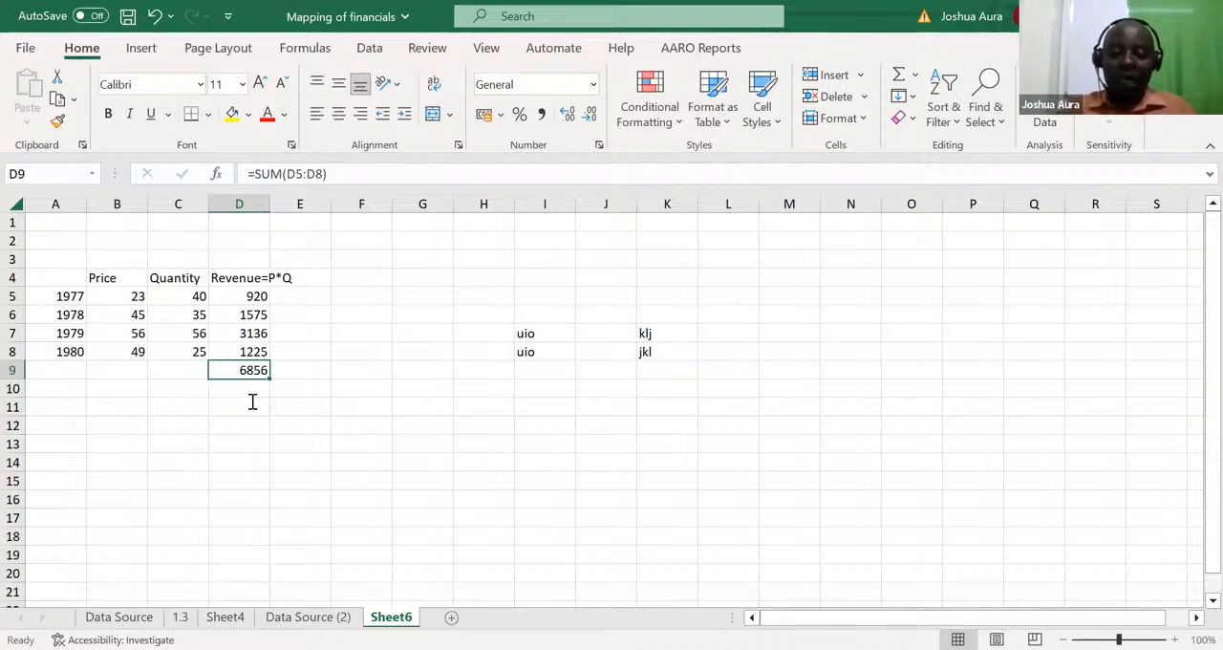
key(Delete)
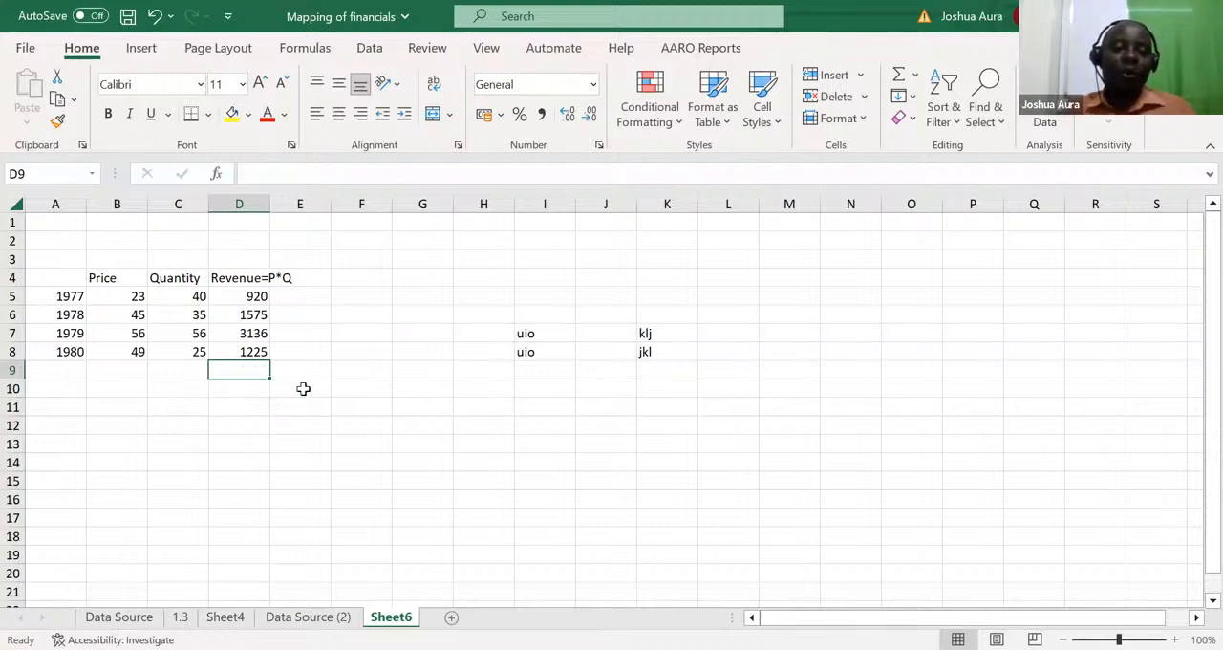
Step: Enter the shortcut note ALT in cell M18
click(794, 538)
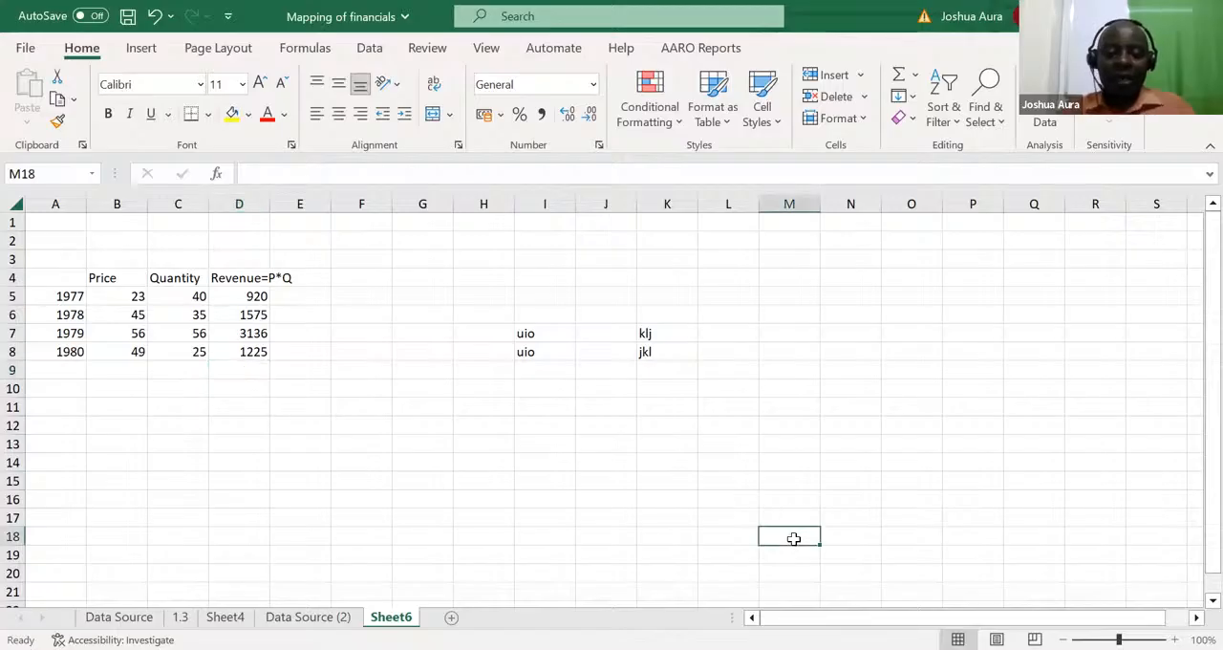
text(ALT)
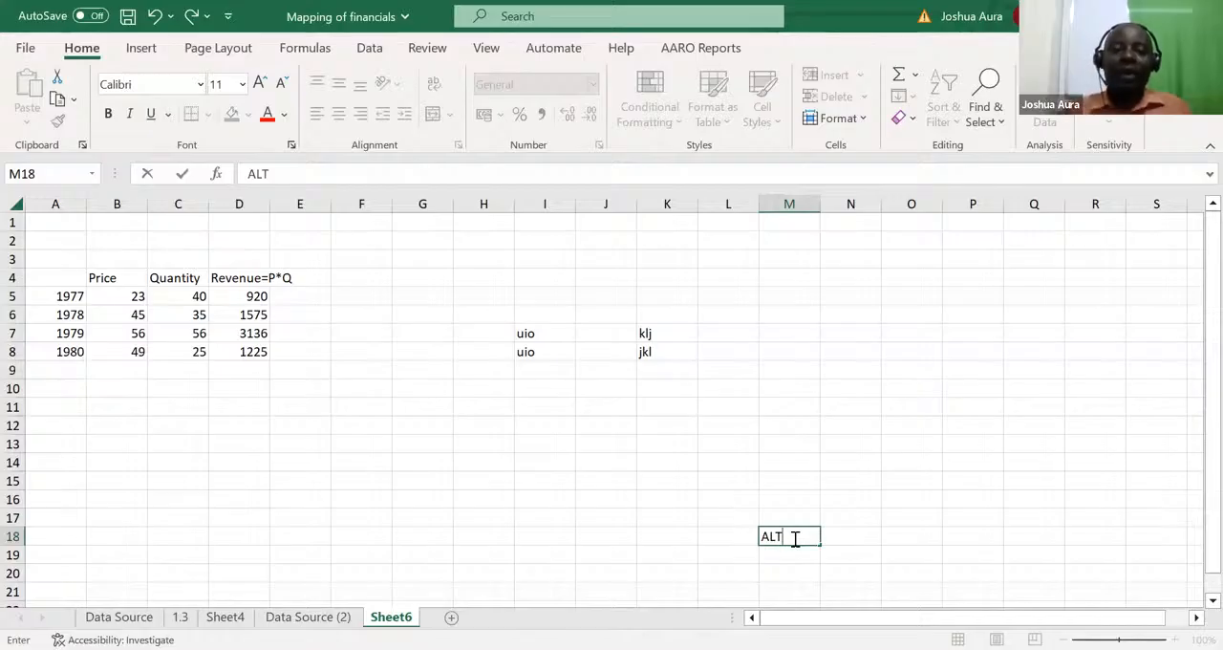
click(243, 369)
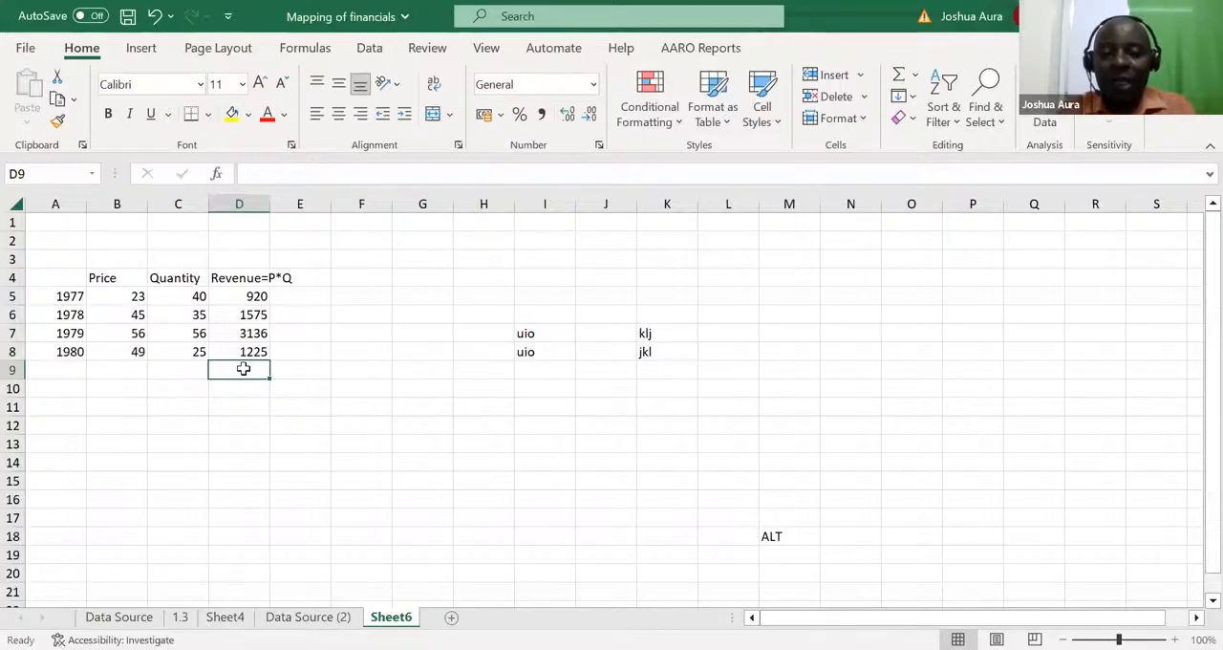
Step: Repeat the AutoSum of D5:D8 in D9 and delete the total
key(alt+equal)
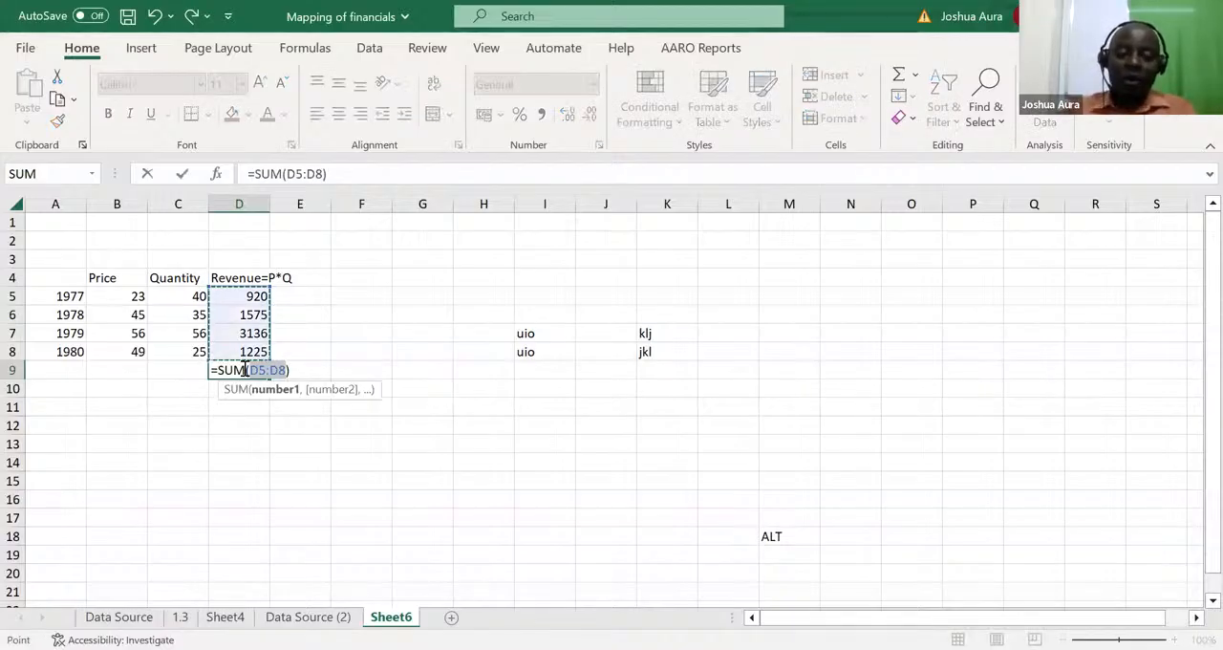
key(ctrl+Return)
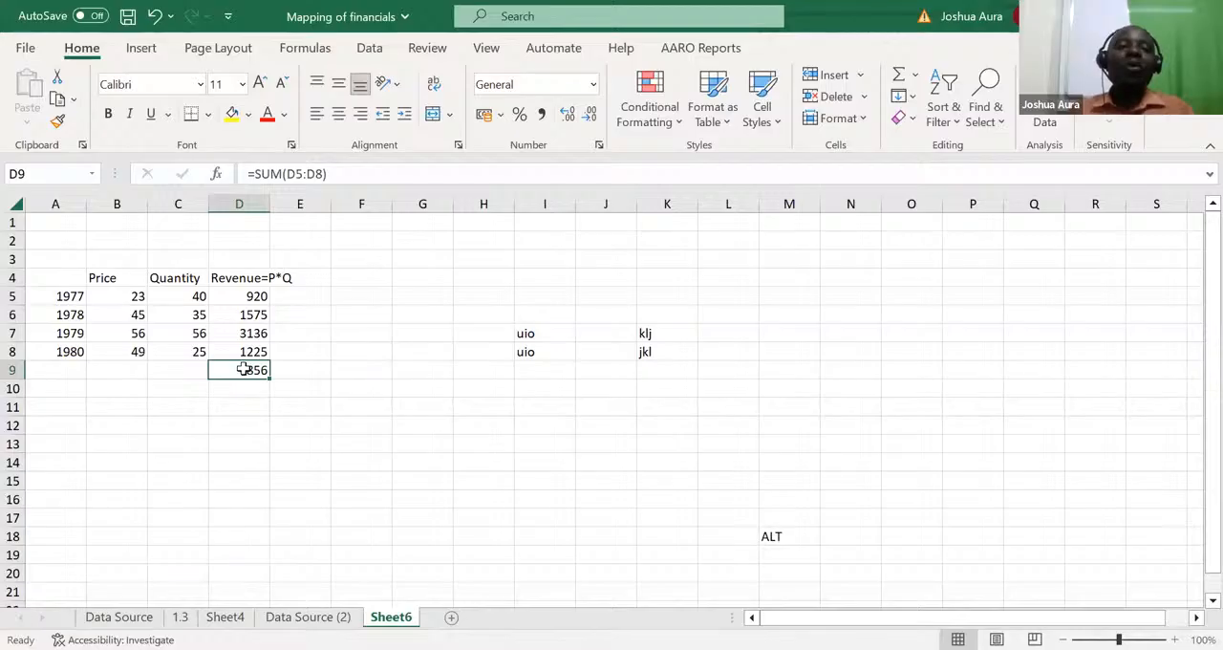
click(131, 363)
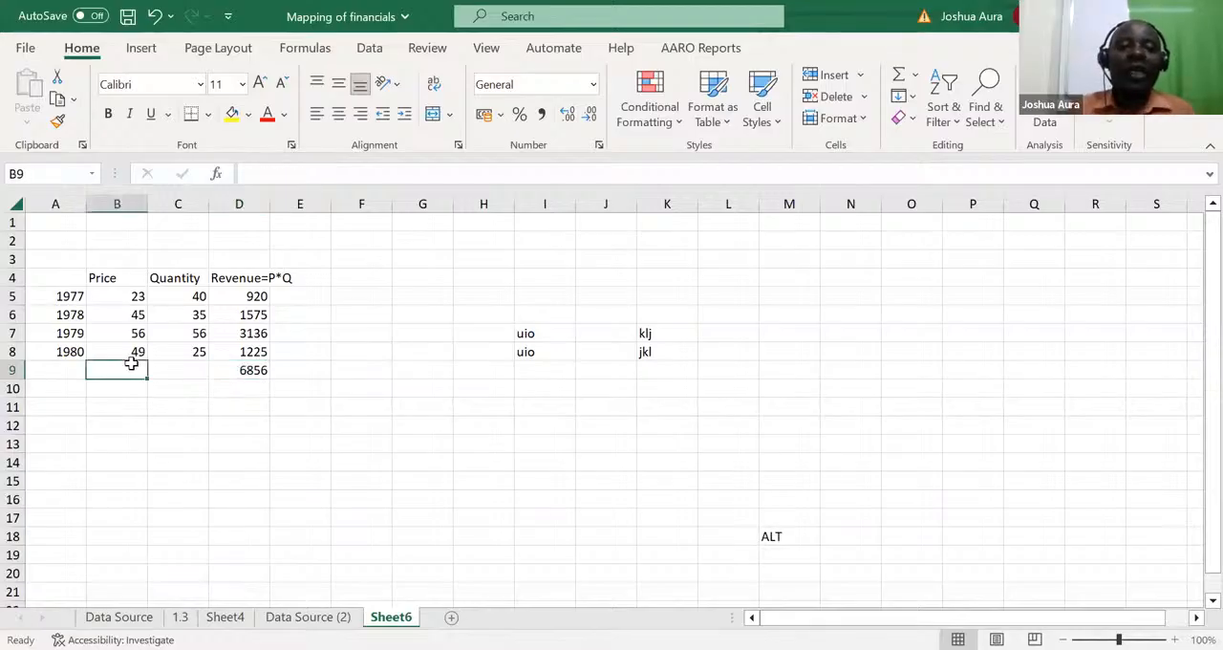
click(256, 369)
key(Delete)
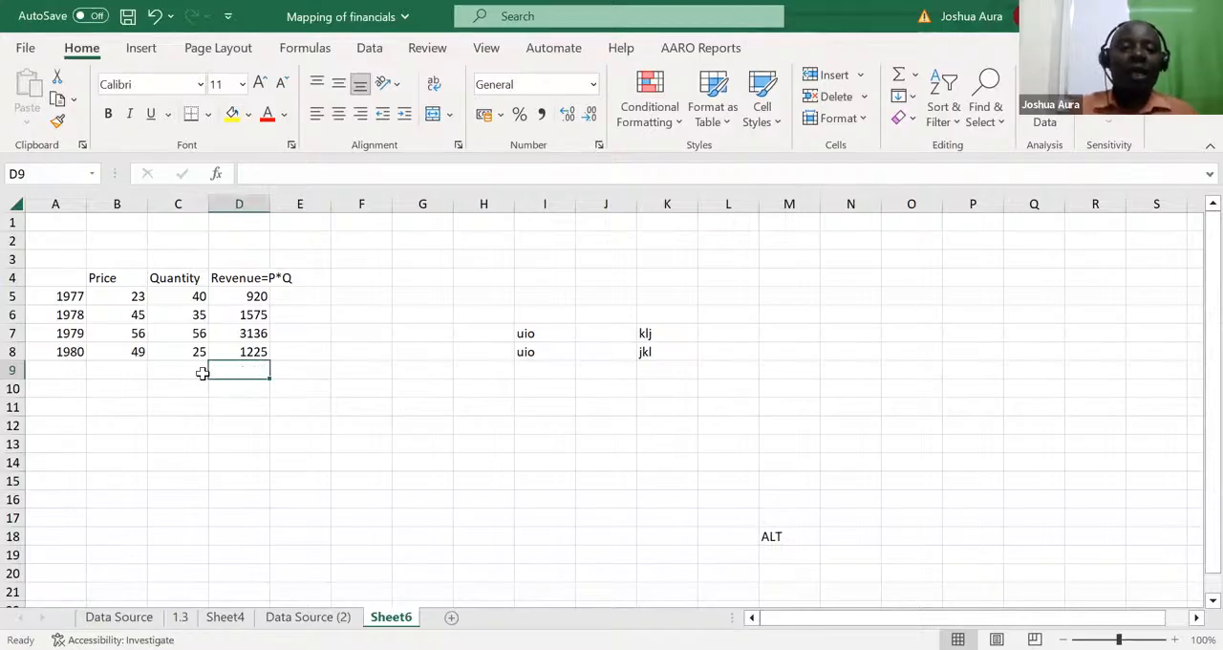
Step: Total the Price column in B9 with AutoSum over B5:B8 and move on to C9
click(123, 370)
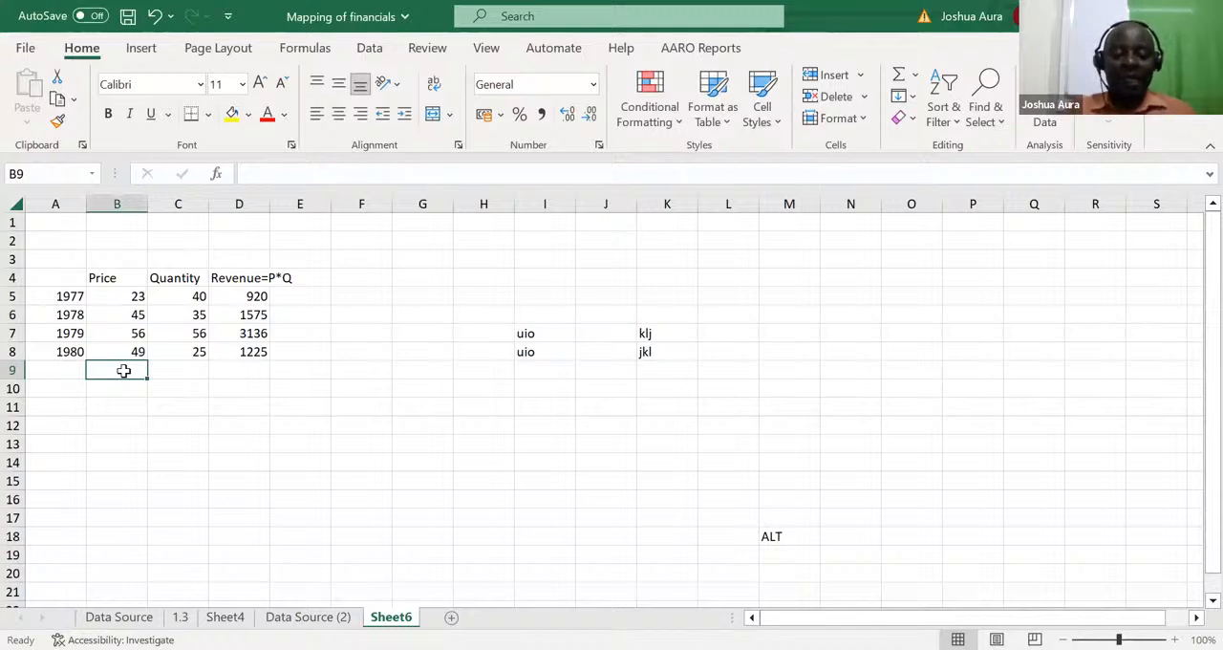
key(alt+equal)
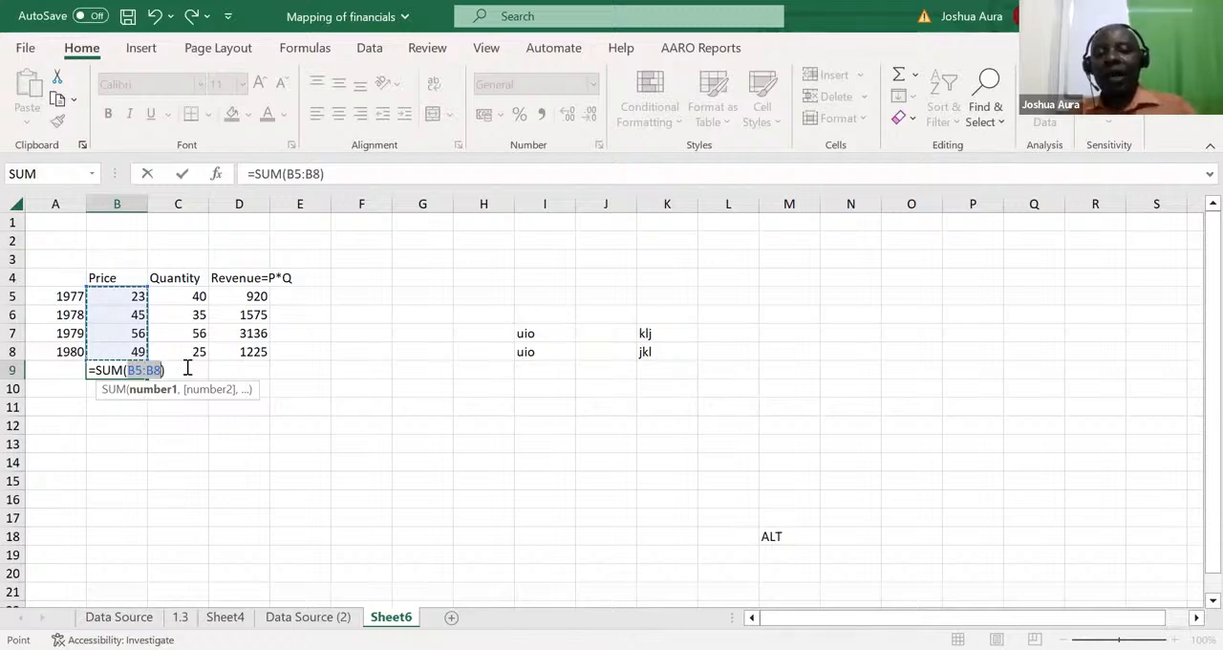
key(Tab)
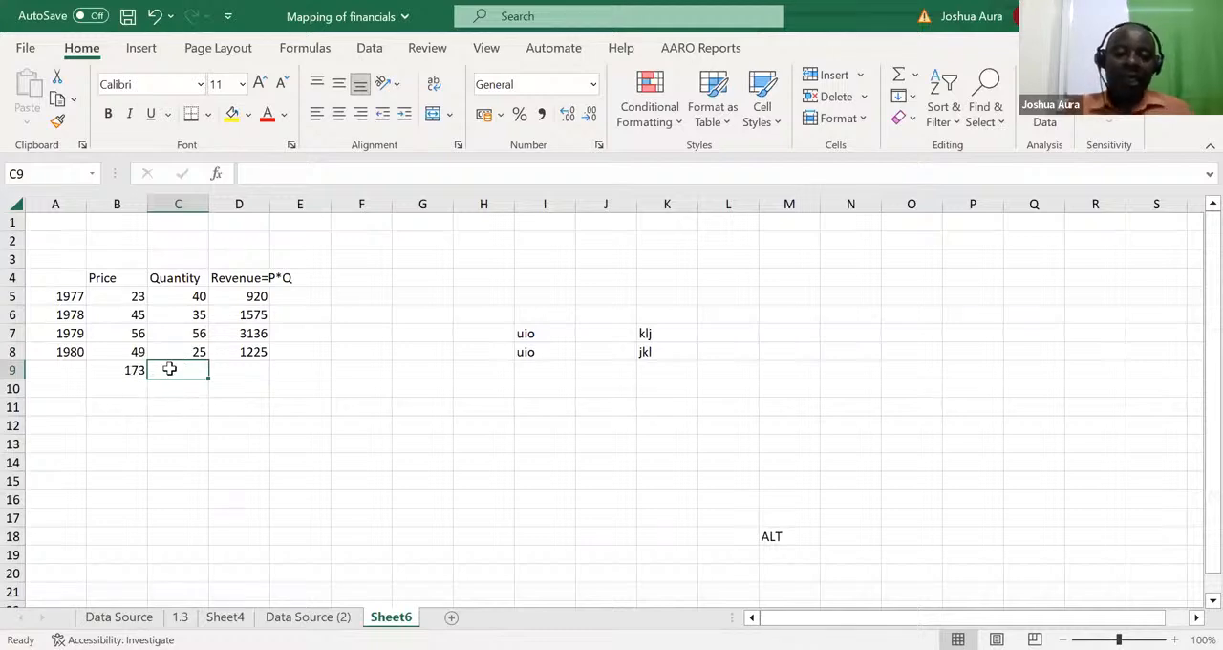
Step: Try totalling Quantity in C9 by filling the B9 formula right and Revenue in D9 over D5:D8, and undo both totals
key(ctrl+r)
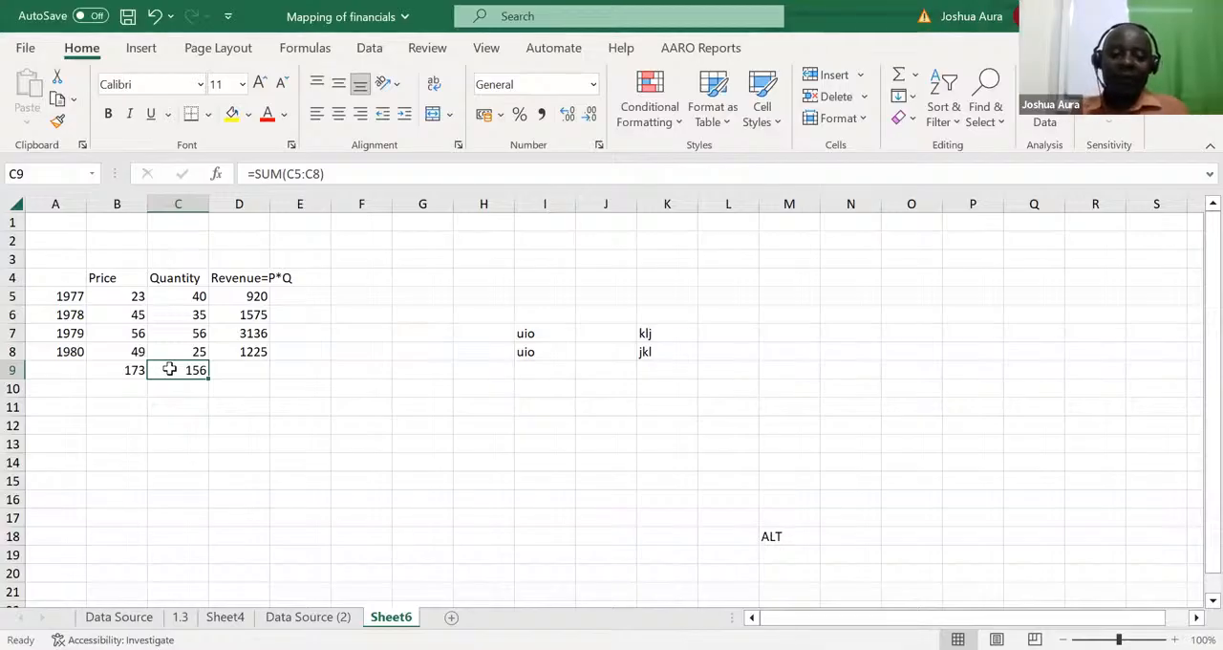
key(Right)
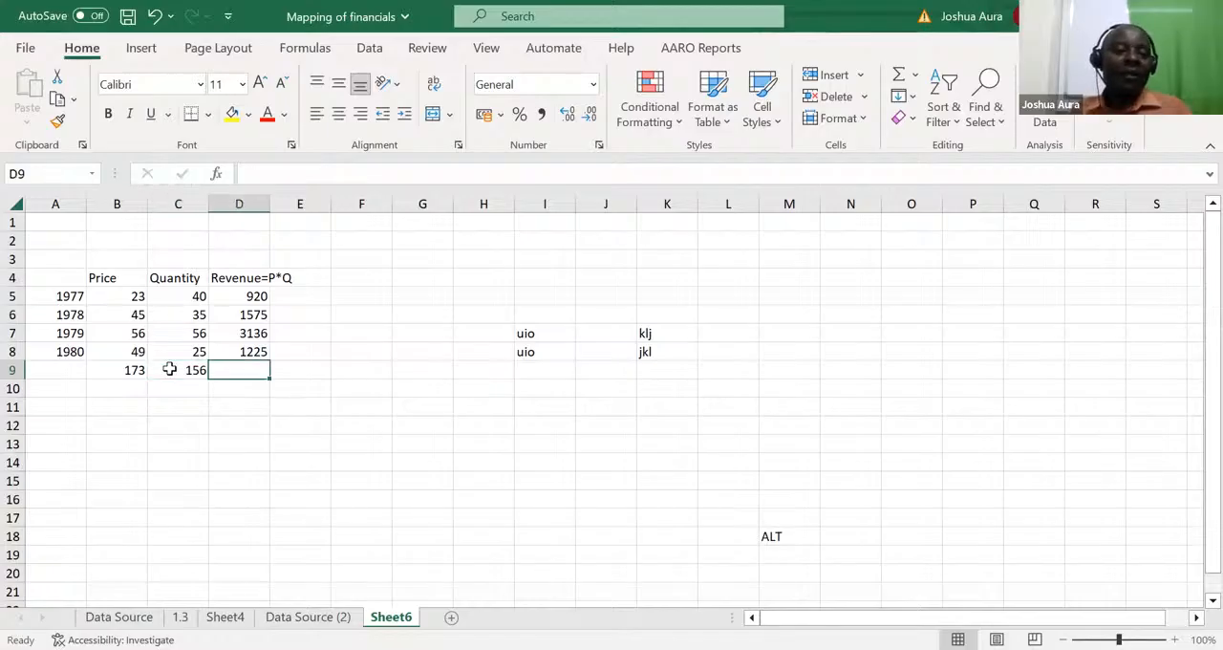
key(alt+equal)
key(alt+equal)
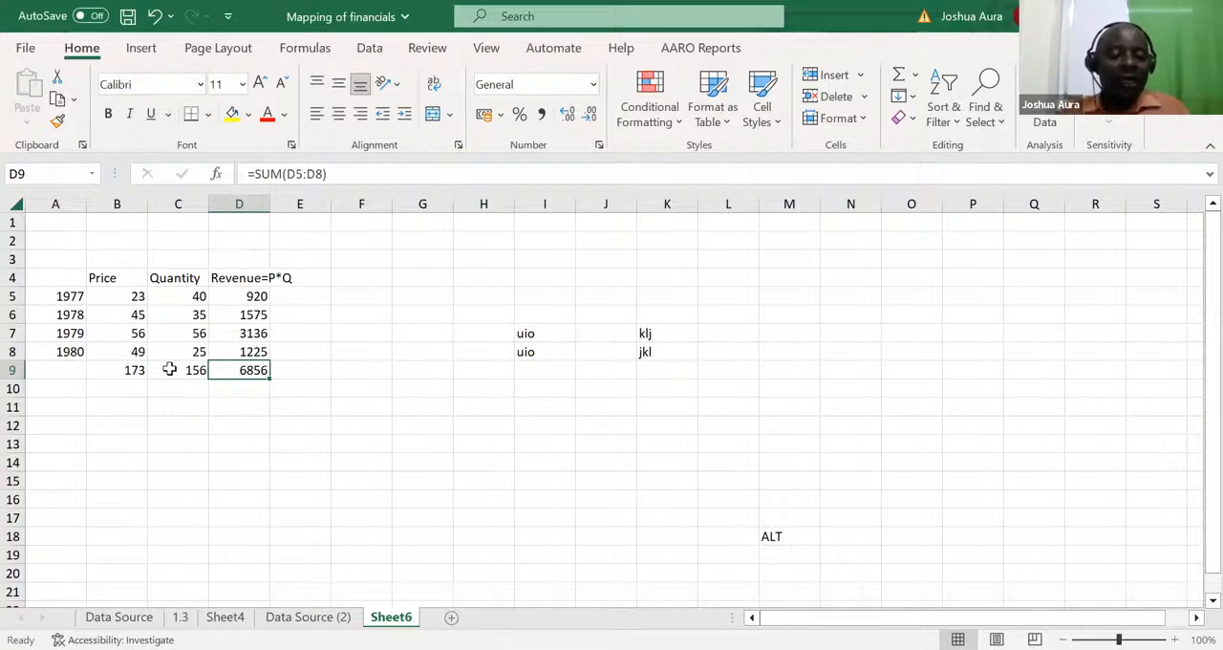
key(ctrl+z)
key(ctrl+z)
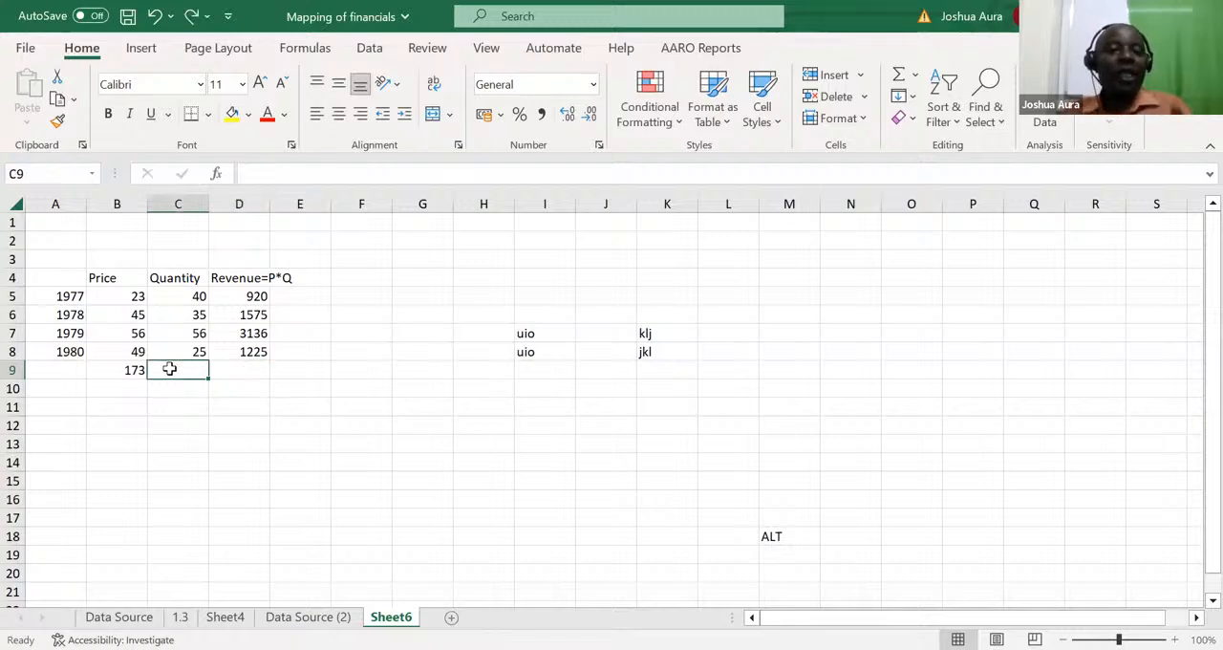
Step: Fill the Price total formula in B9 across through D9 to total the Quantity and Revenue columns
click(120, 369)
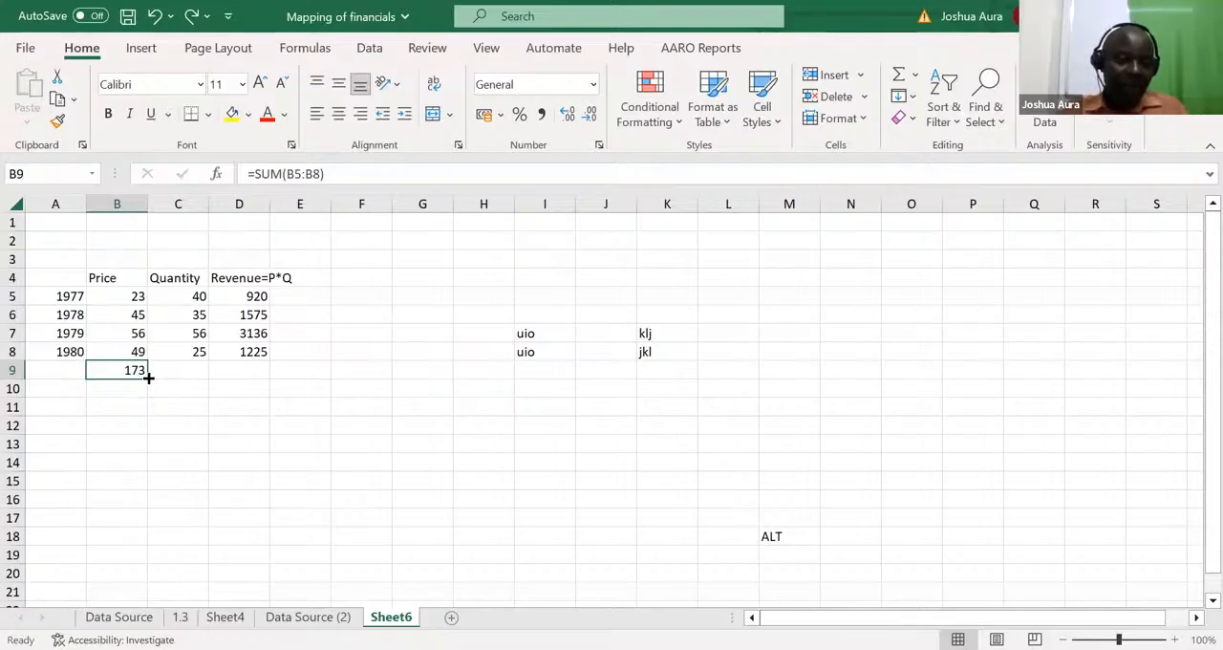
drag(149, 378, 290, 387)
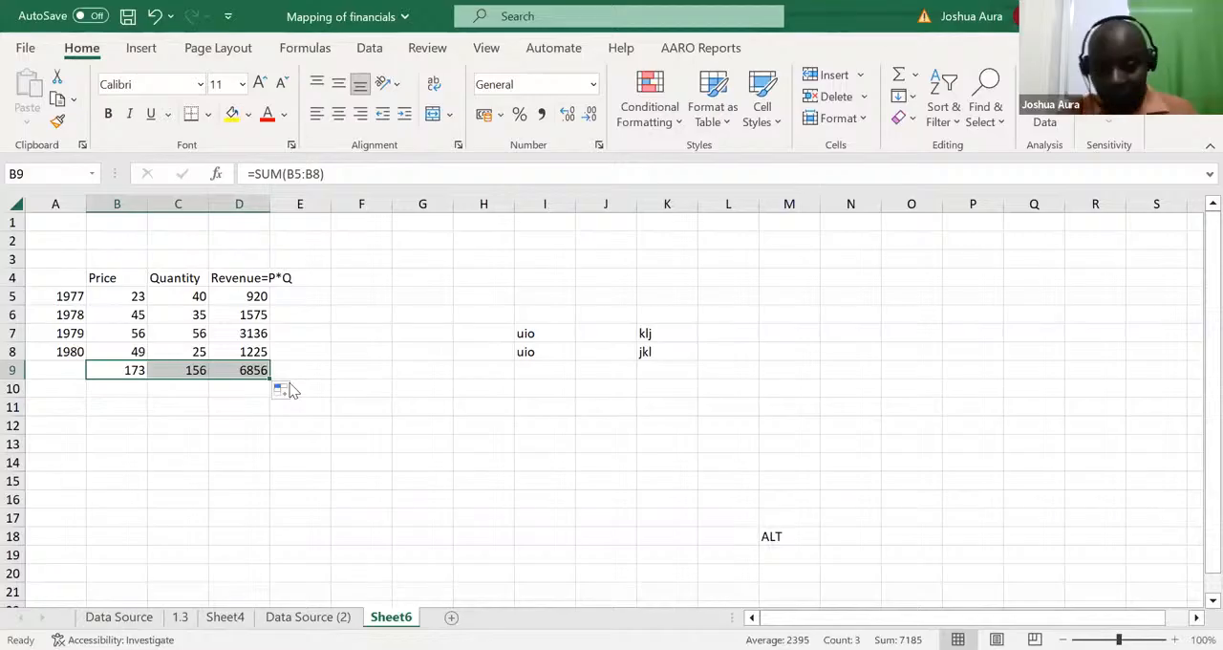
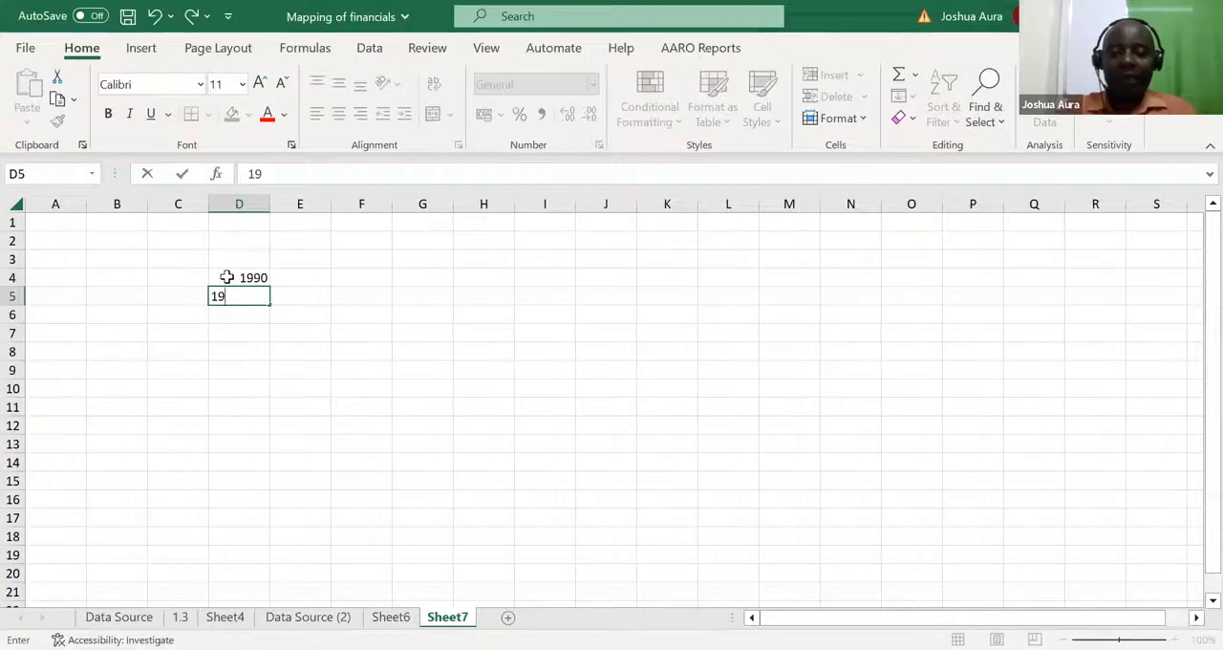
Step: Enter the years 1991, 1992 and 1993 in D5:D7 below 1990, start a fourth in D8, and clear D5:D8
text(91)
key(Return)
text(19)
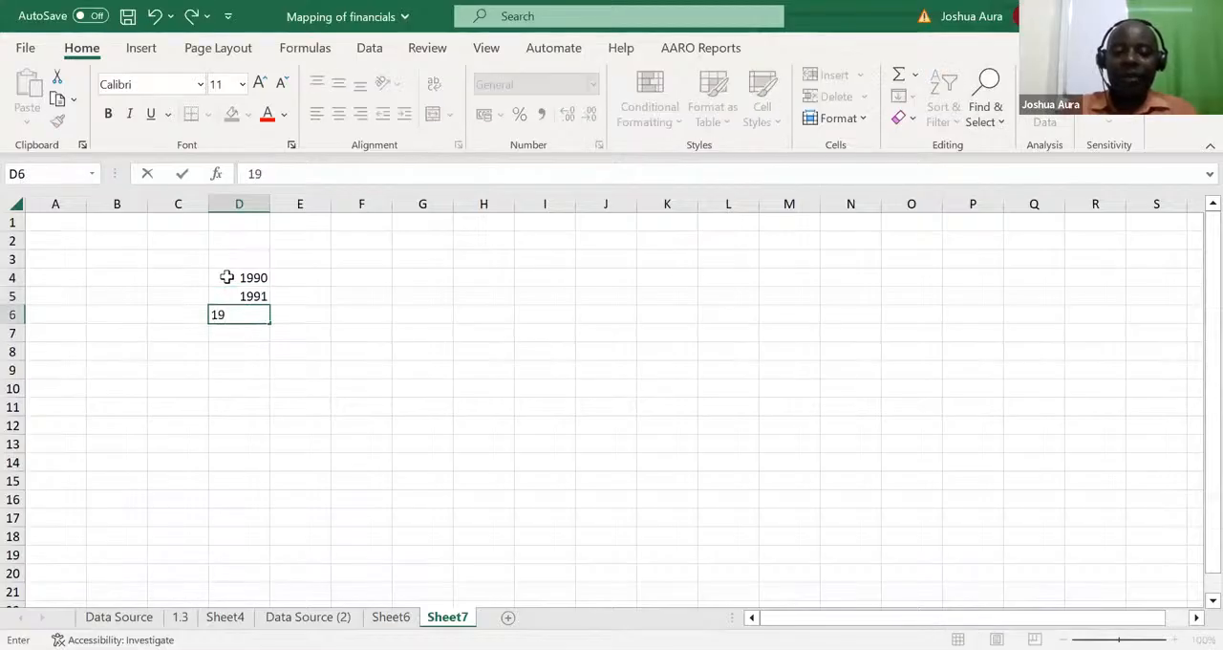
text(92)
key(Return)
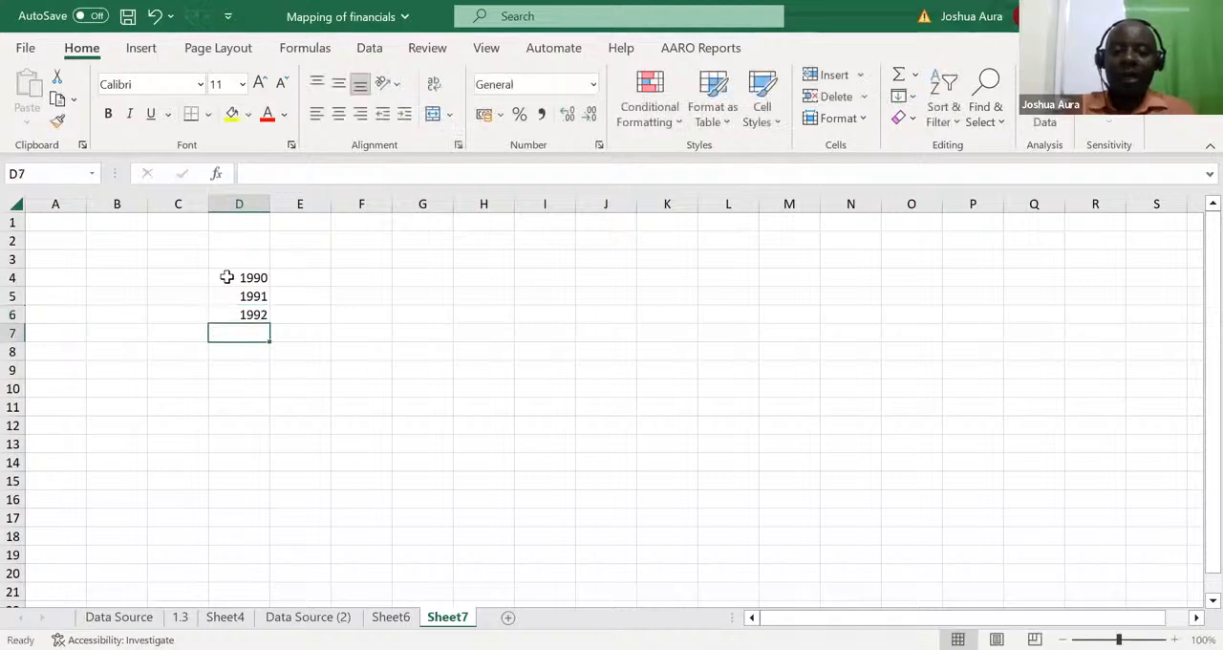
text(1993)
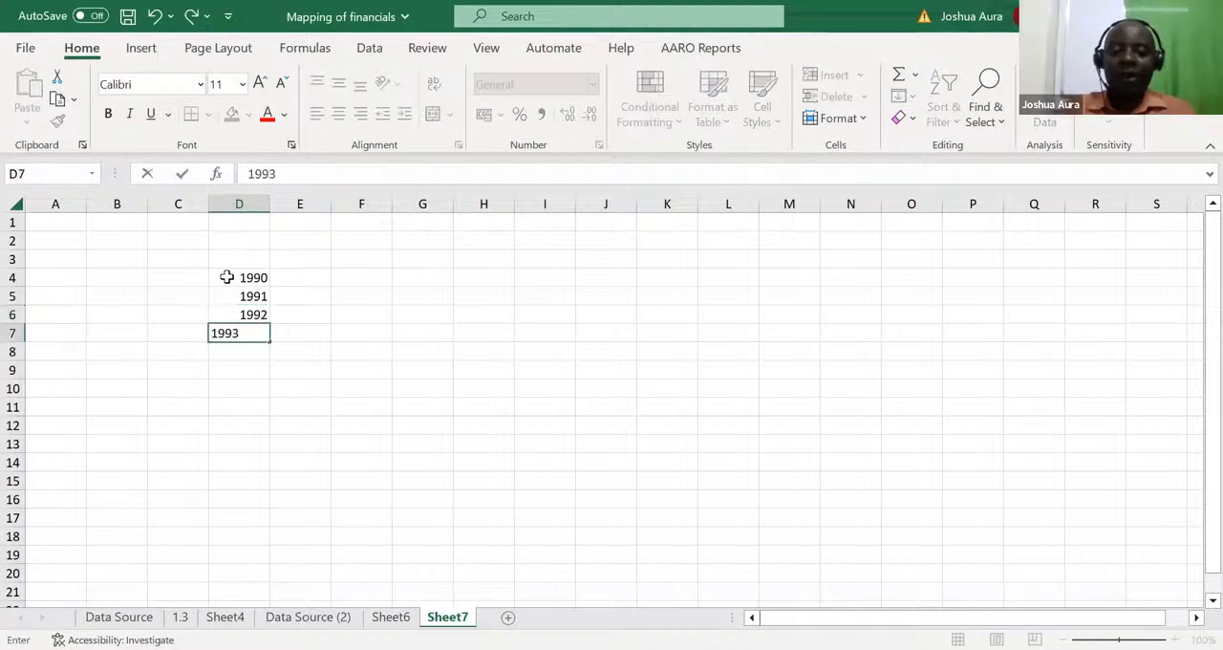
key(Return)
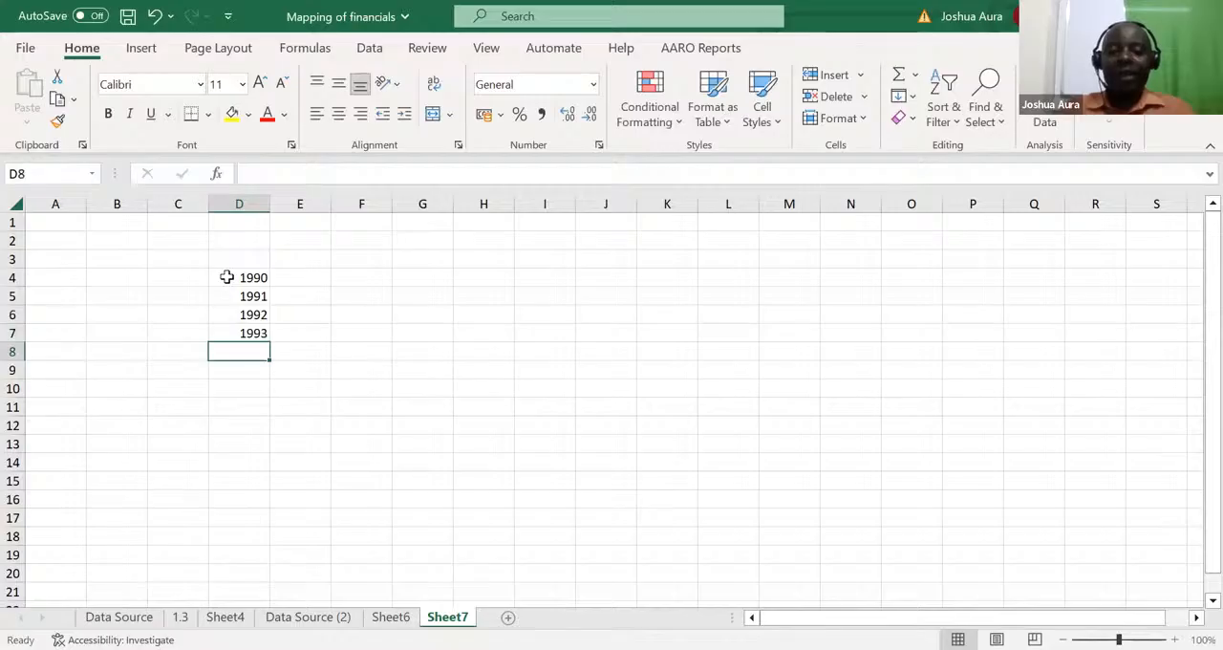
text(19)
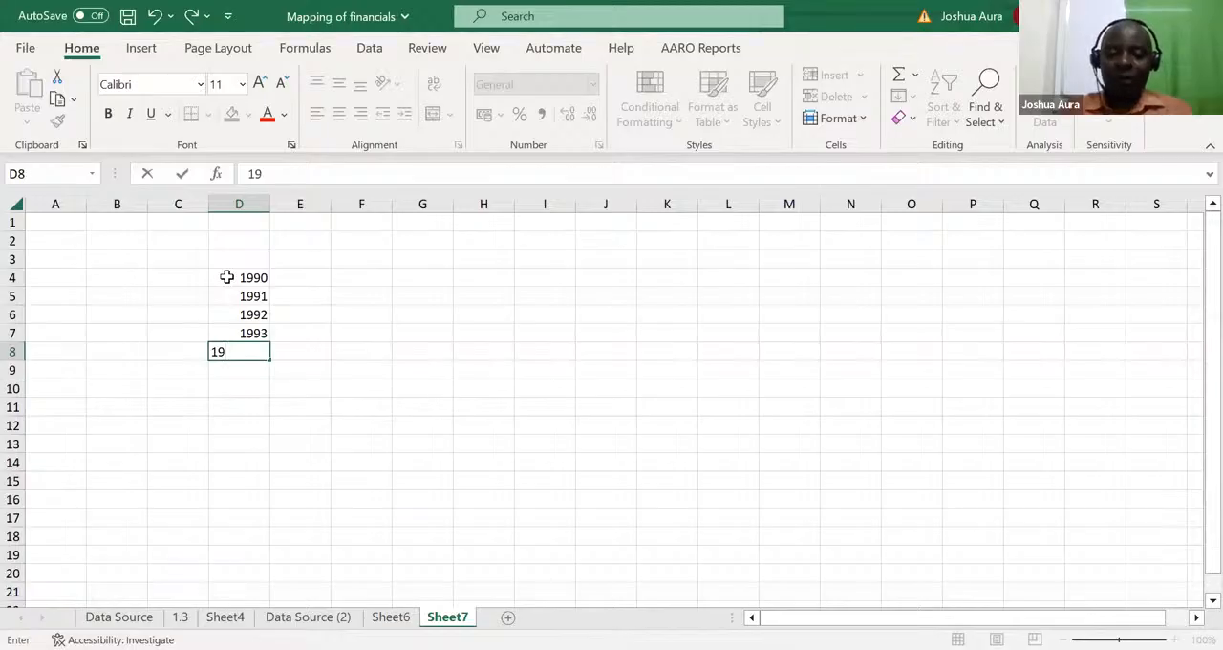
drag(243, 293, 255, 348)
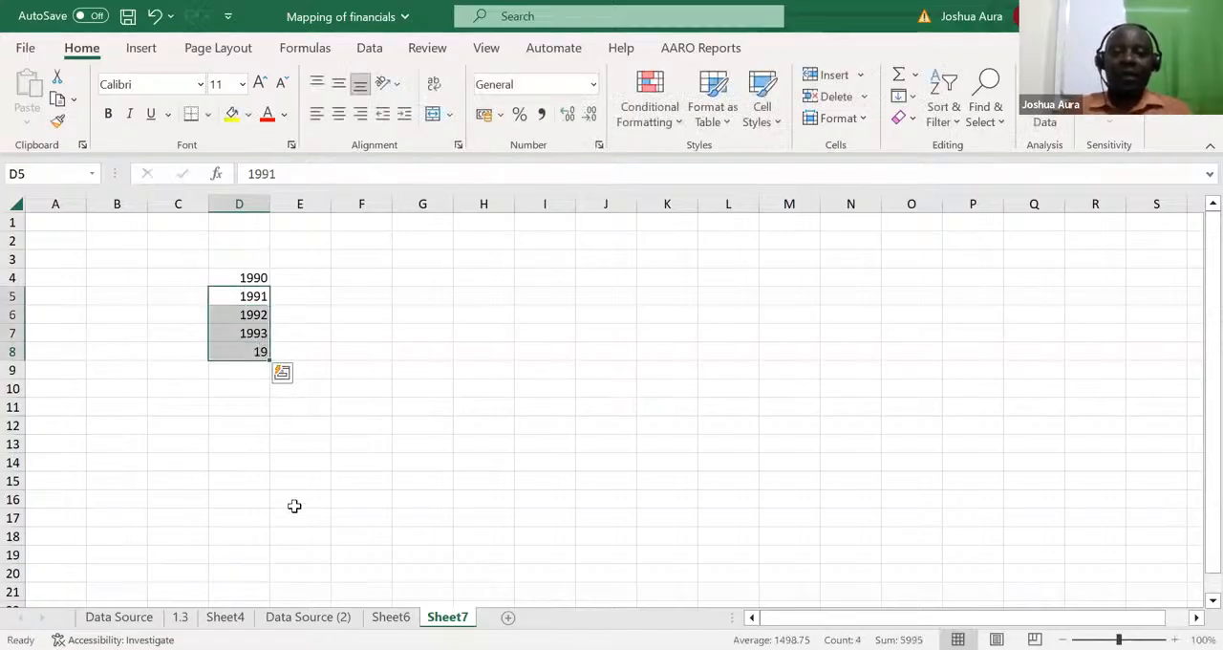
key(Delete)
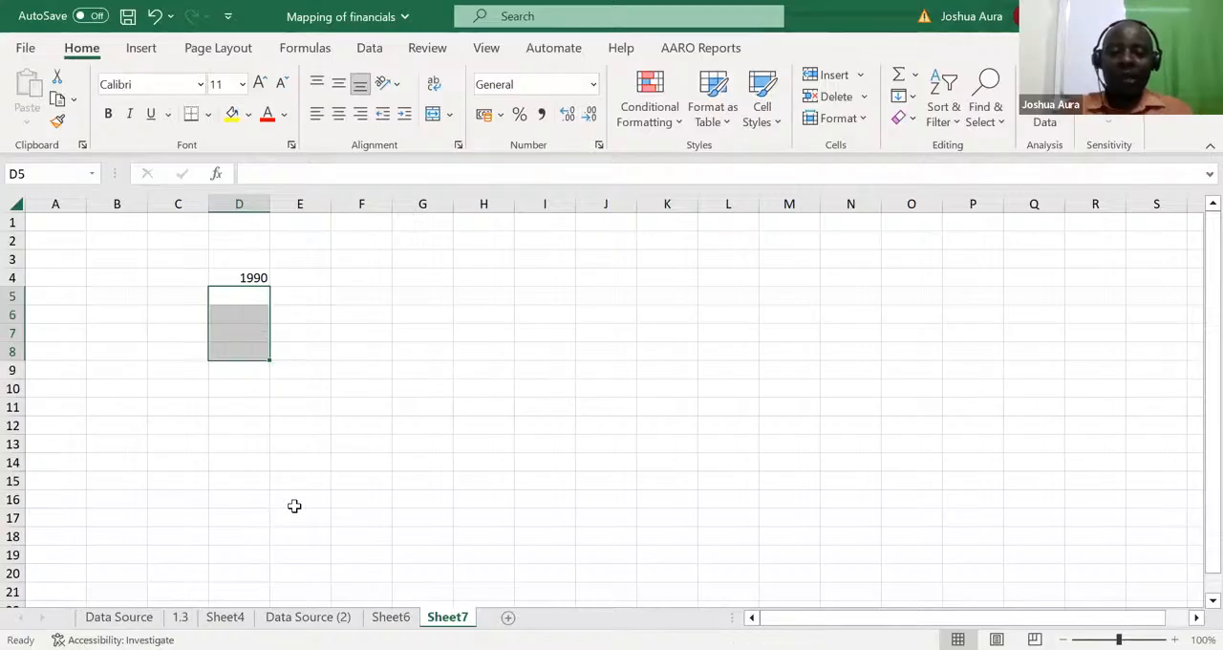
Step: Enter the year 1990 in both D5 and D6
text(19)
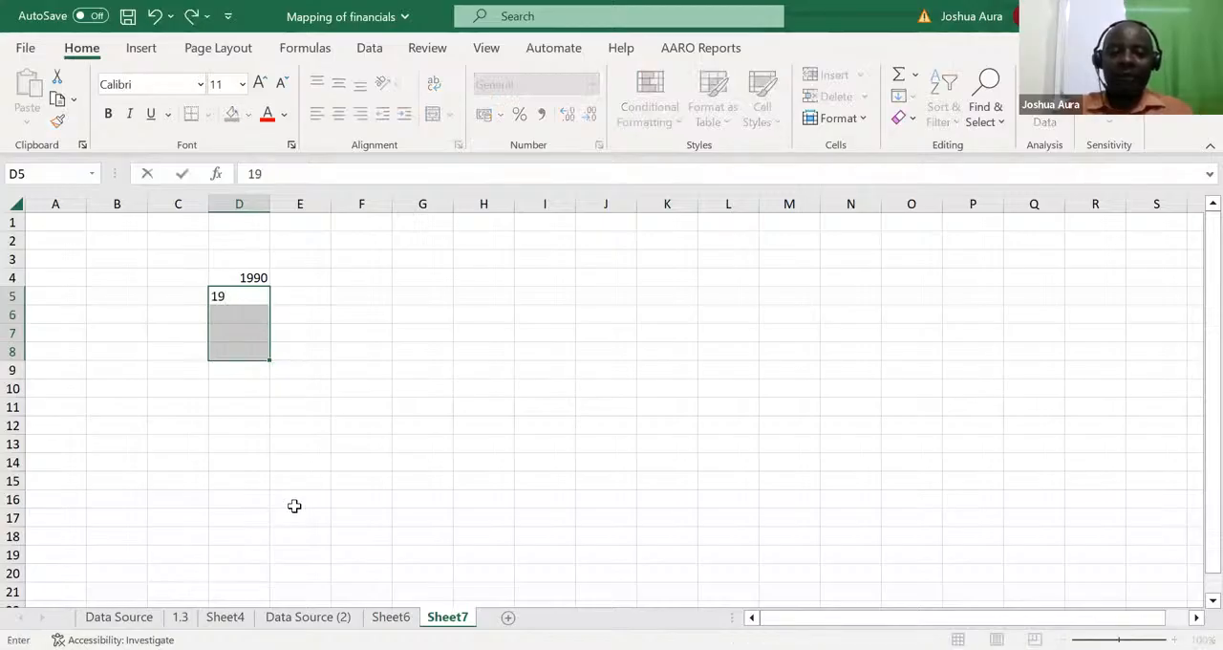
text(90)
key(Return)
text(190)
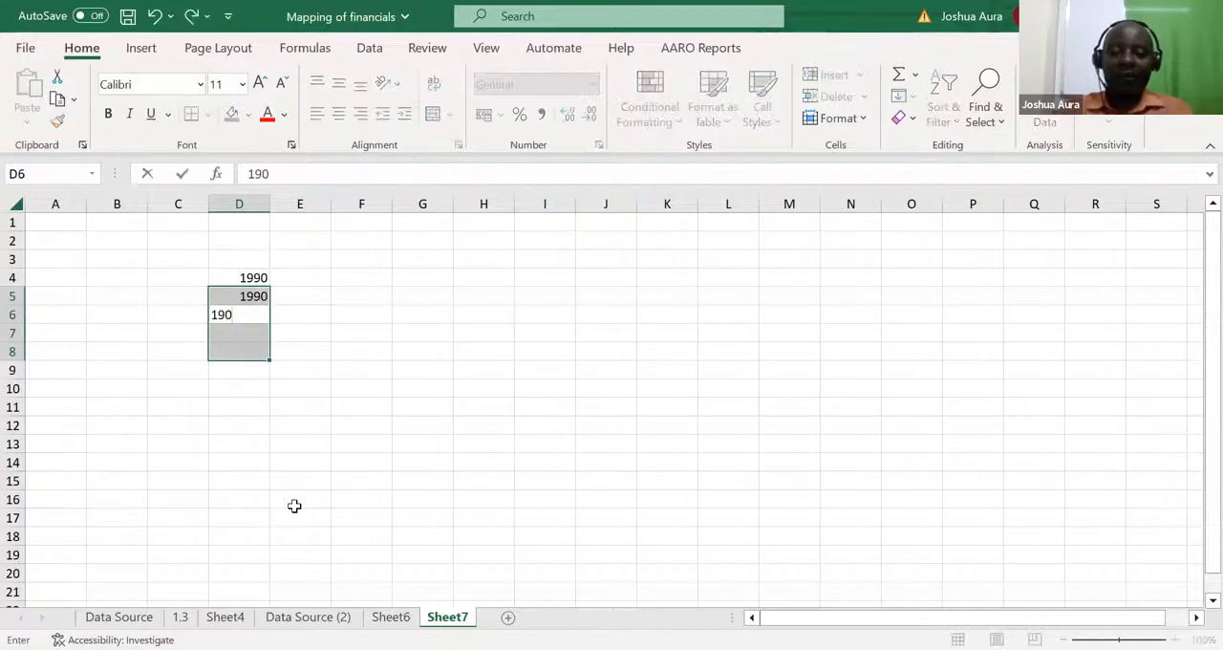
text(90)
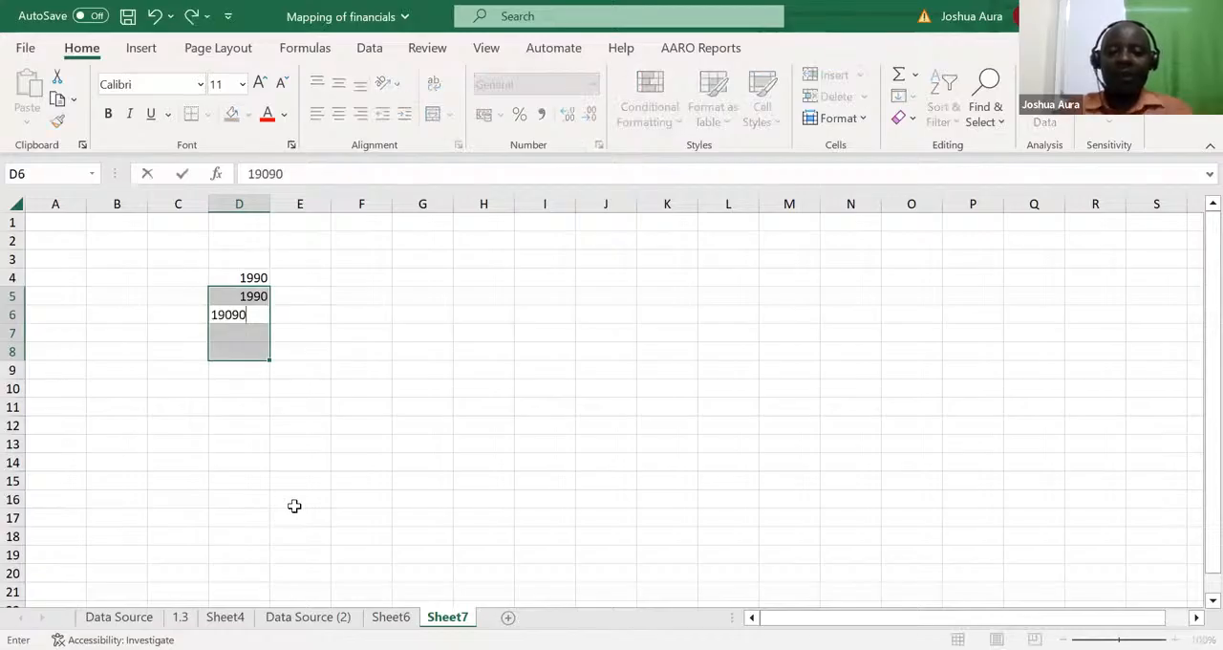
key(BackSpace)
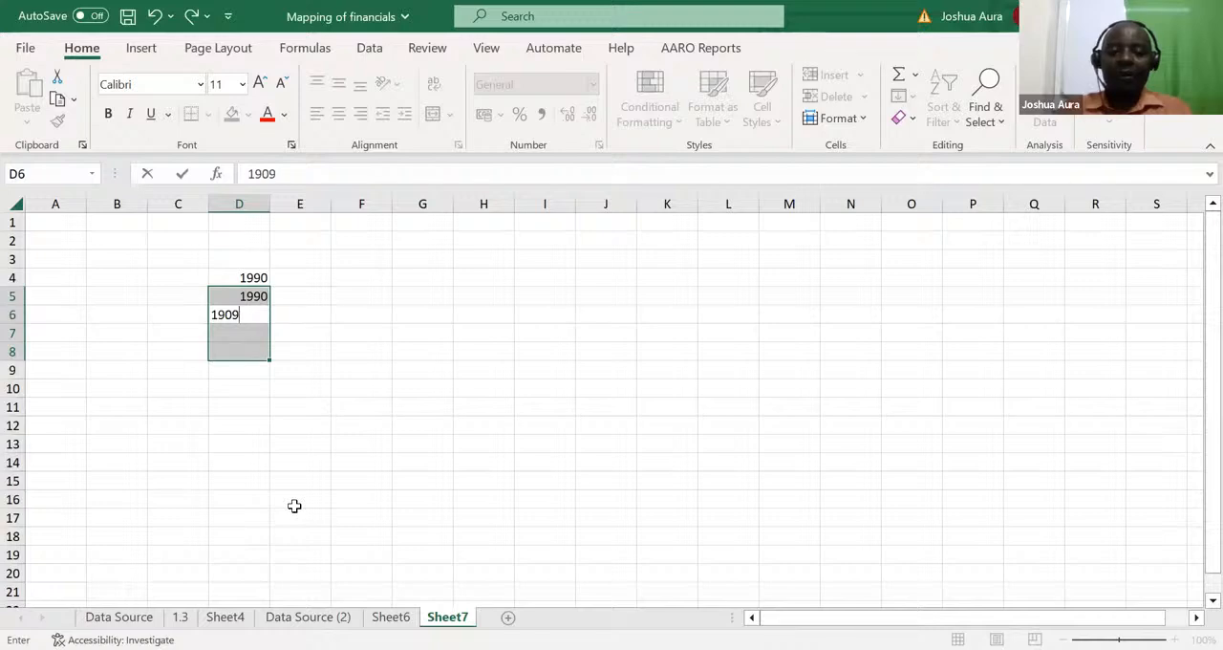
key(BackSpace)
key(BackSpace)
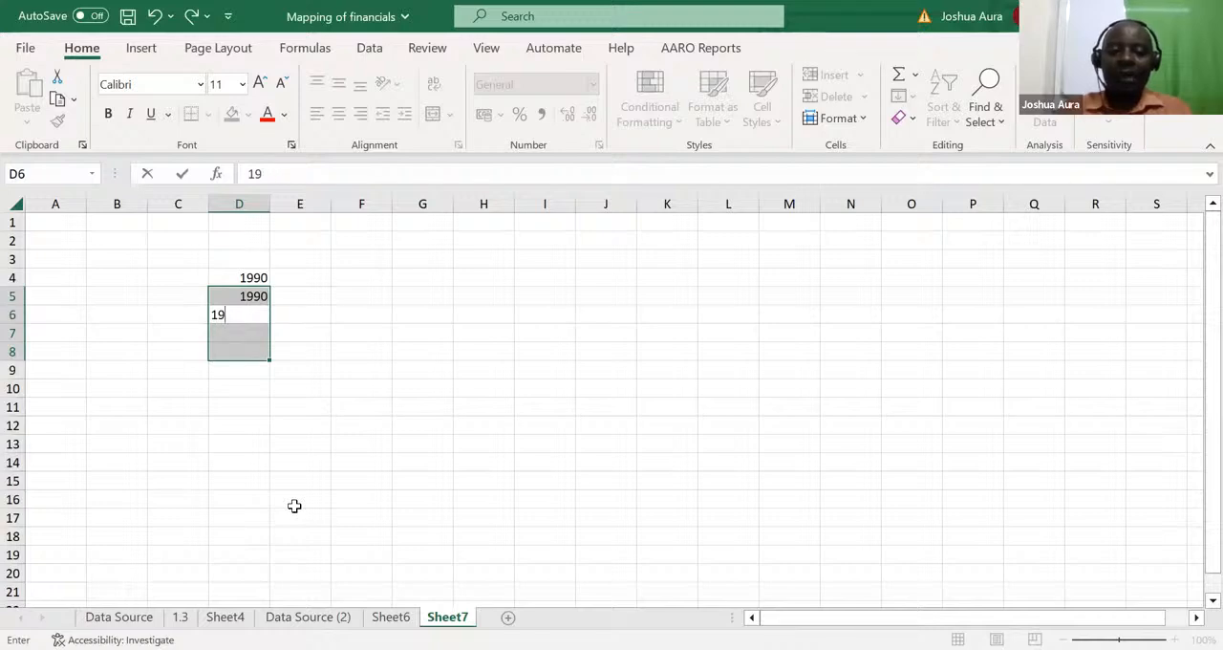
text(90)
key(Return)
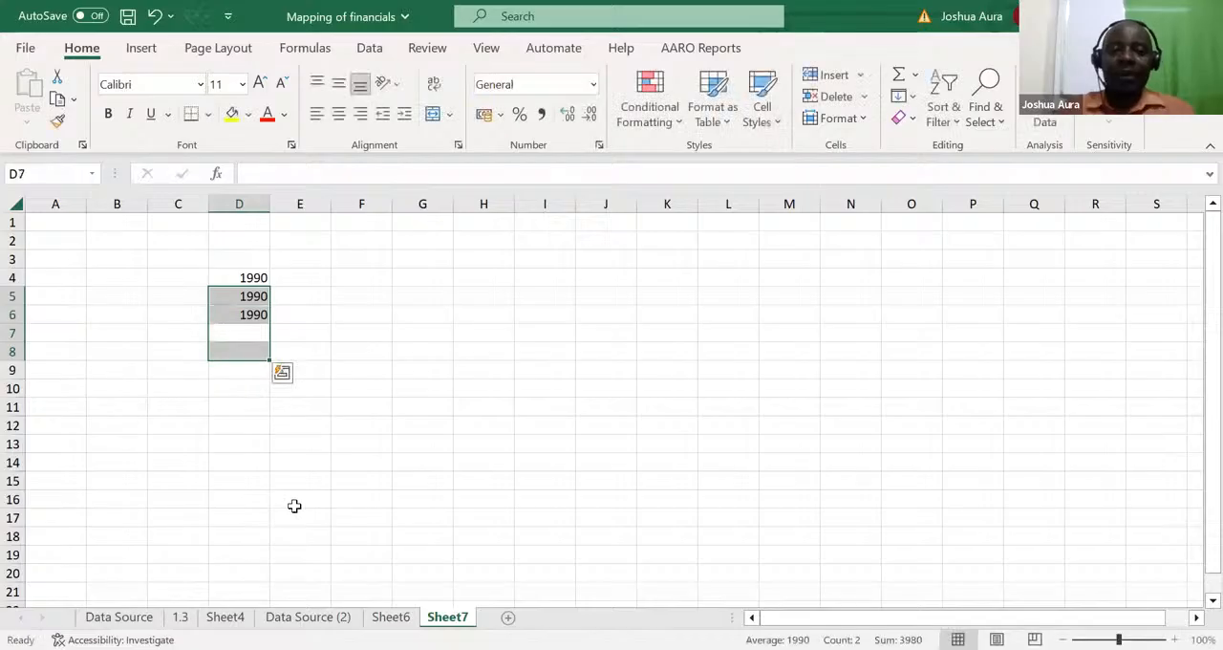
Step: Enter the year 1991 in D7, keeping that cell selected
click(250, 329)
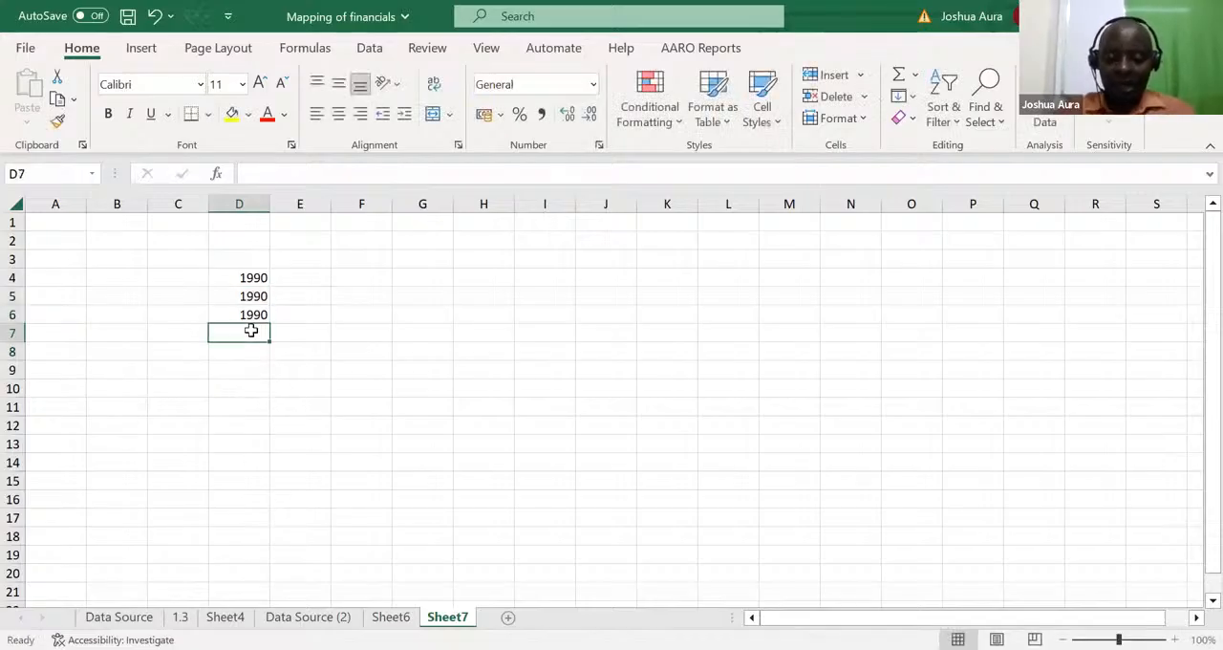
text(1978)
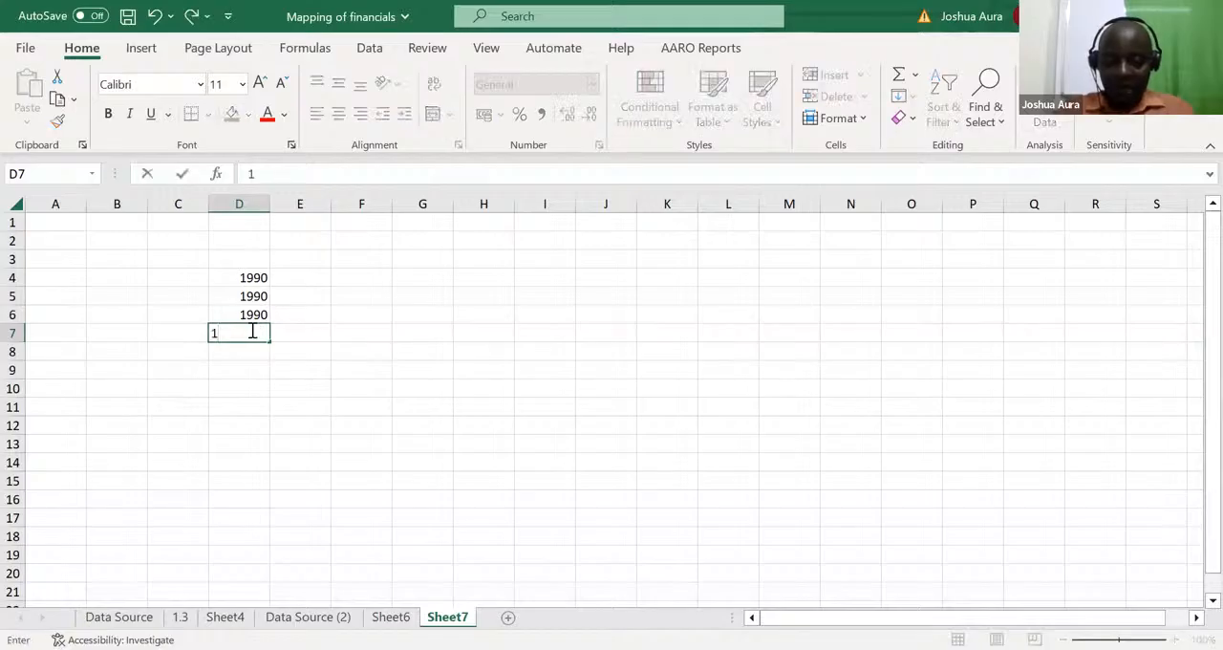
key(BackSpace)
key(BackSpace)
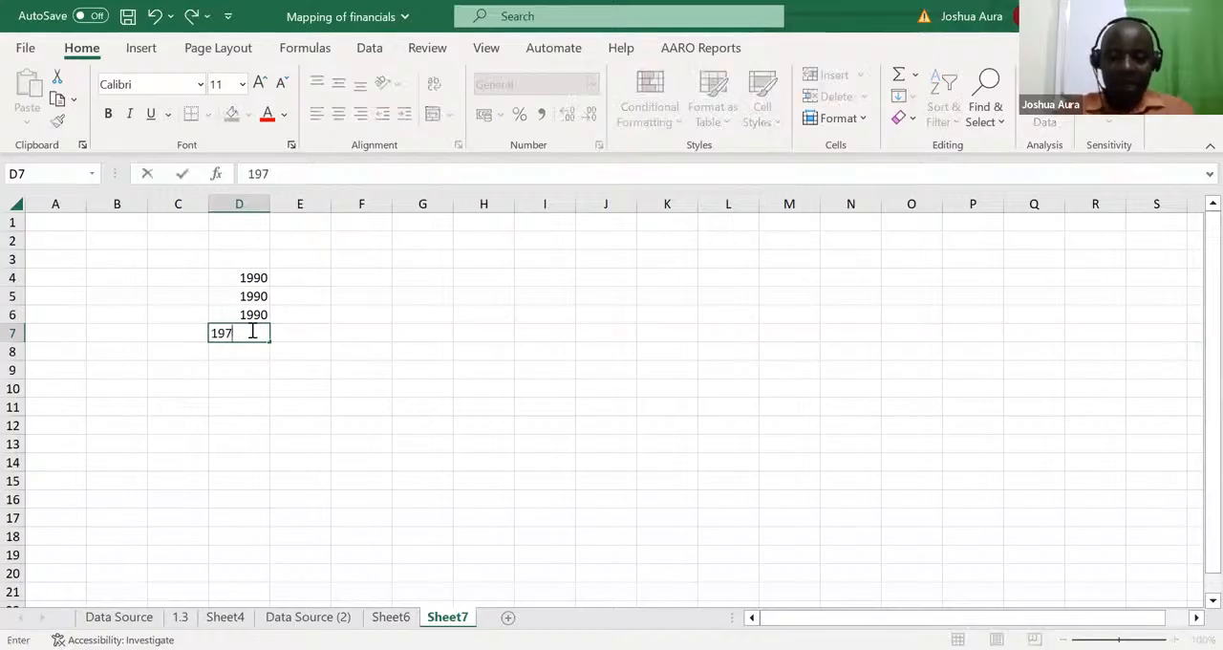
text(91)
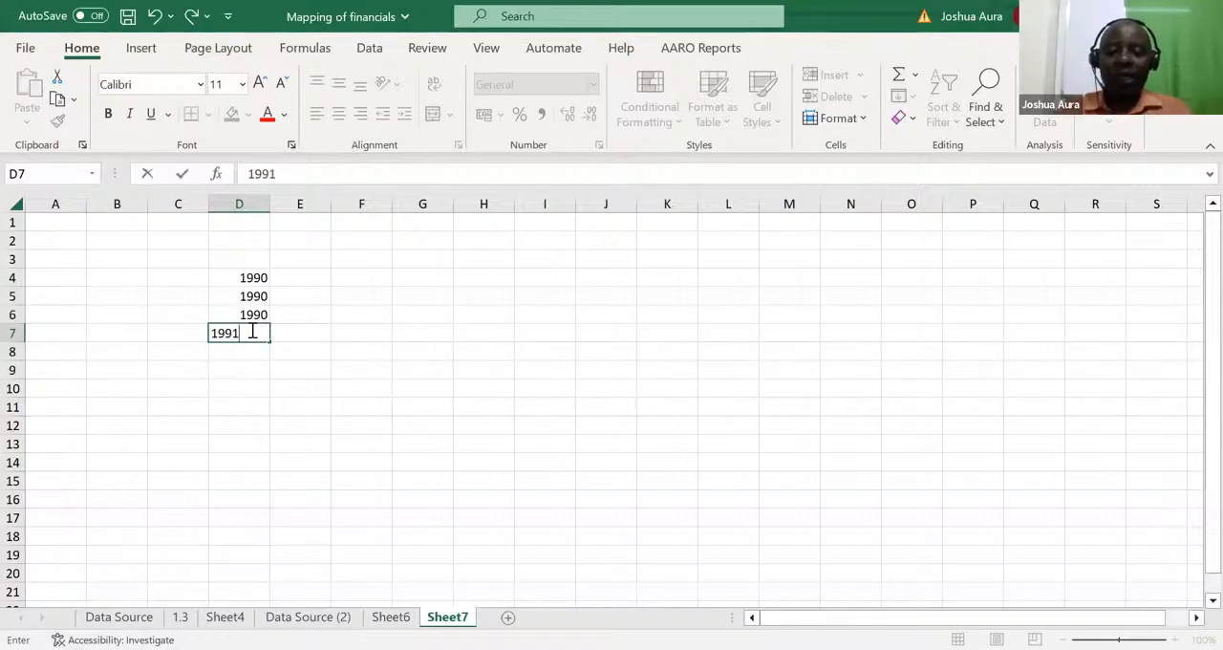
key(ctrl+Return)
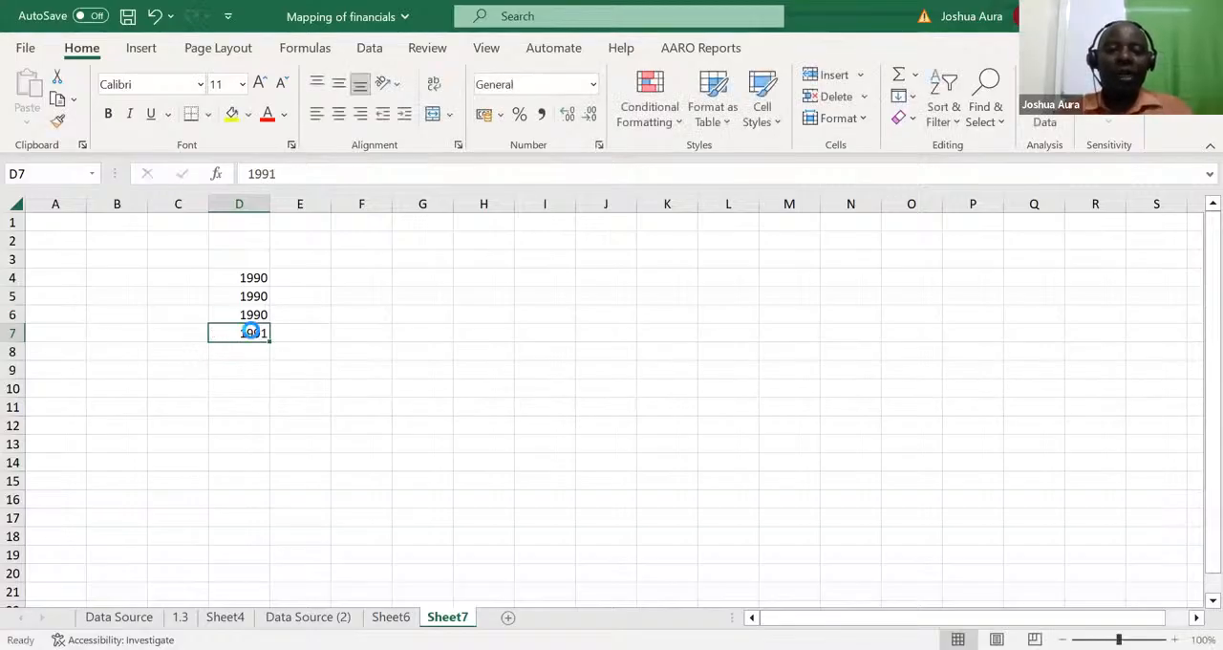
Step: Copy the year in D7 down the column through D11
key(ctrl+c)
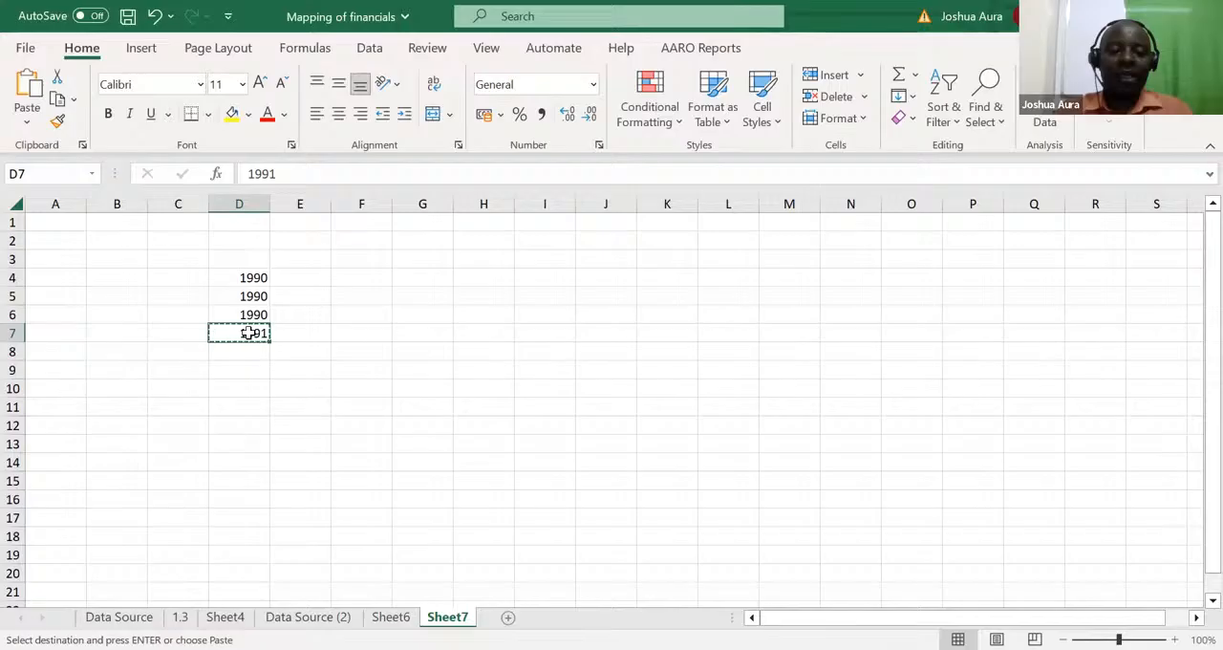
key(ctrl+shift+Down)
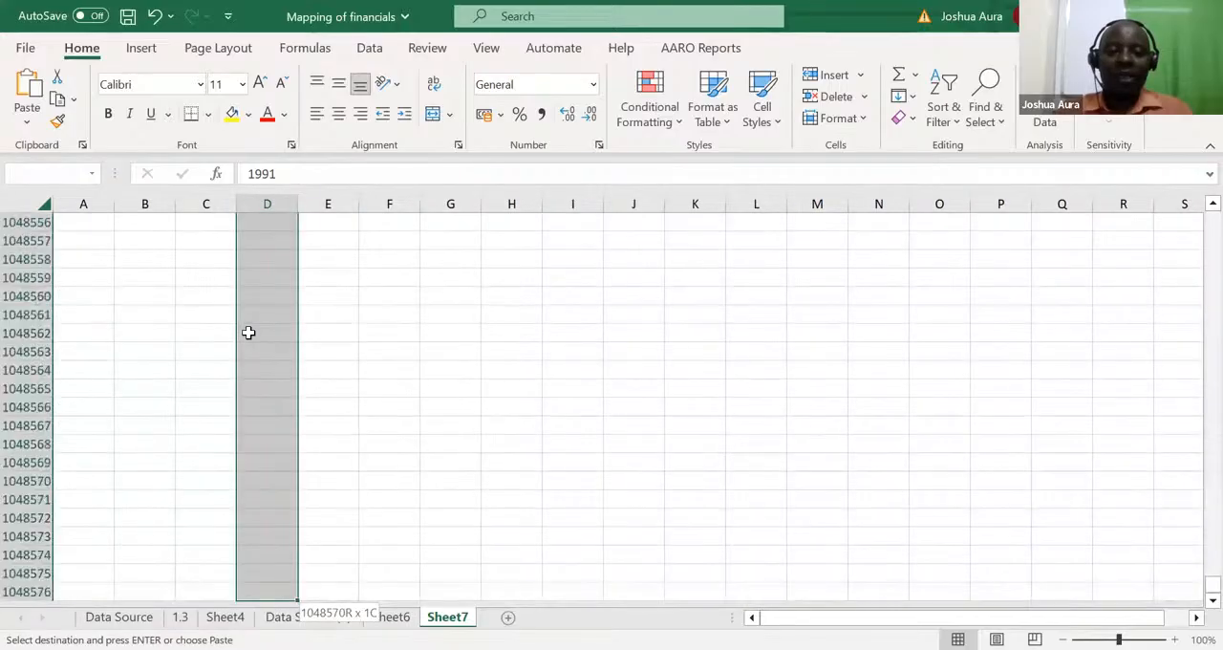
key(ctrl+shift+Up)
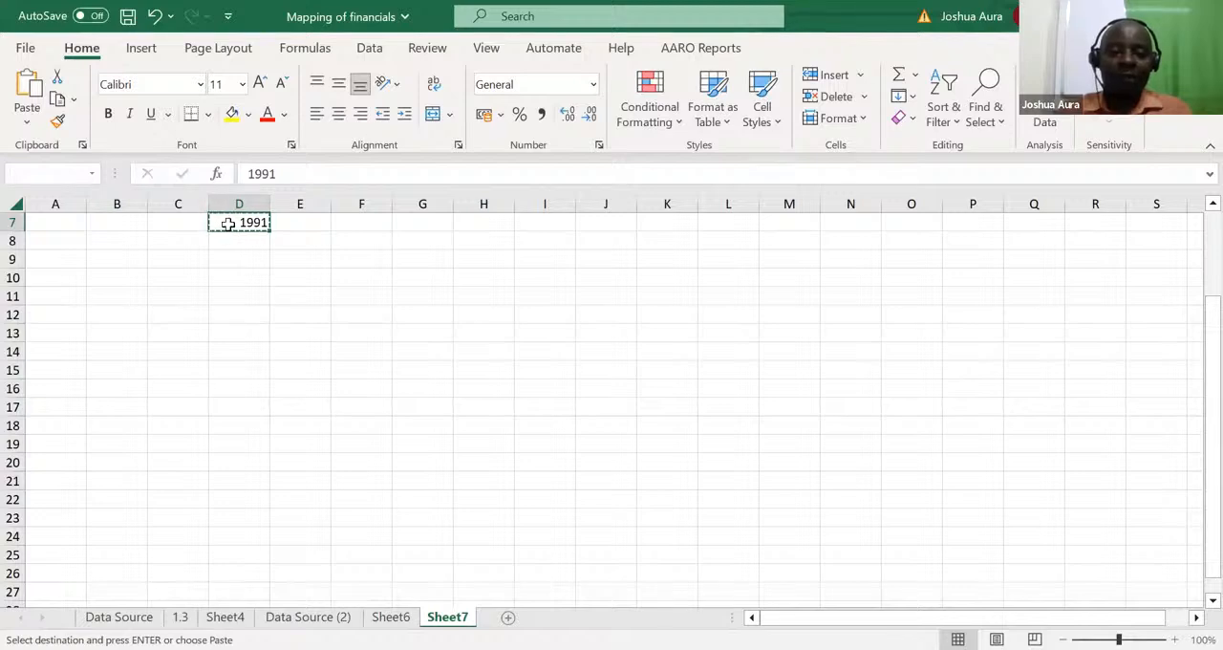
drag(229, 233, 236, 294)
key(ctrl+v)
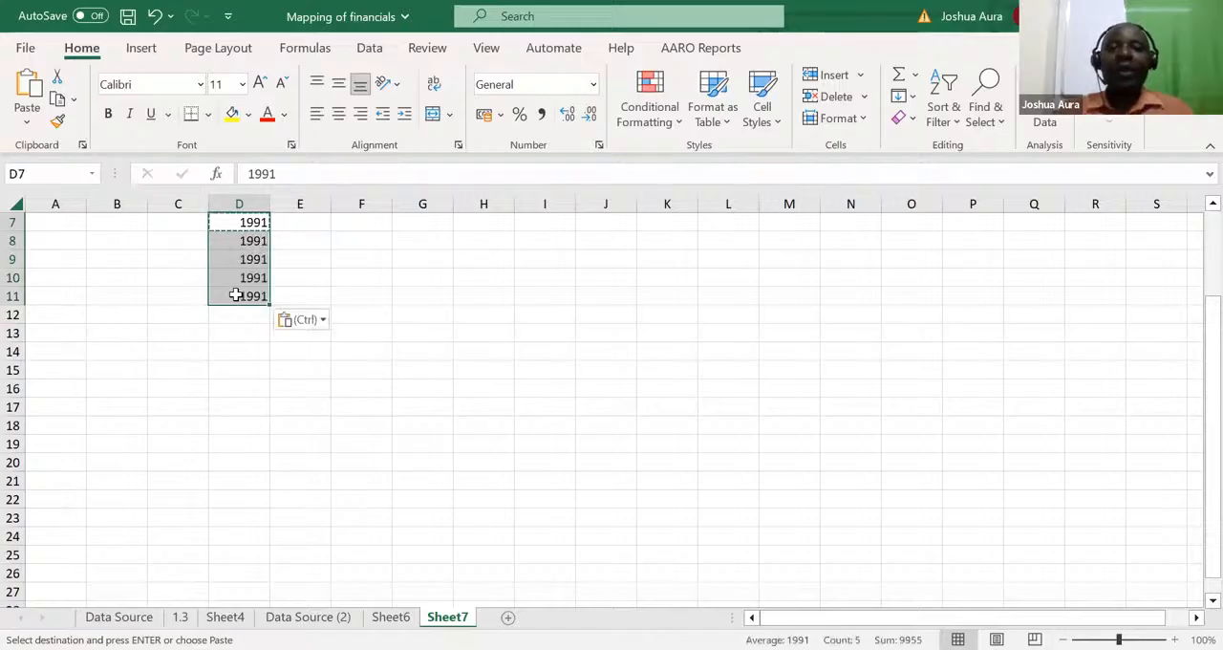
Step: Add the heading Revenue in E3, above the column next to the years
click(316, 388)
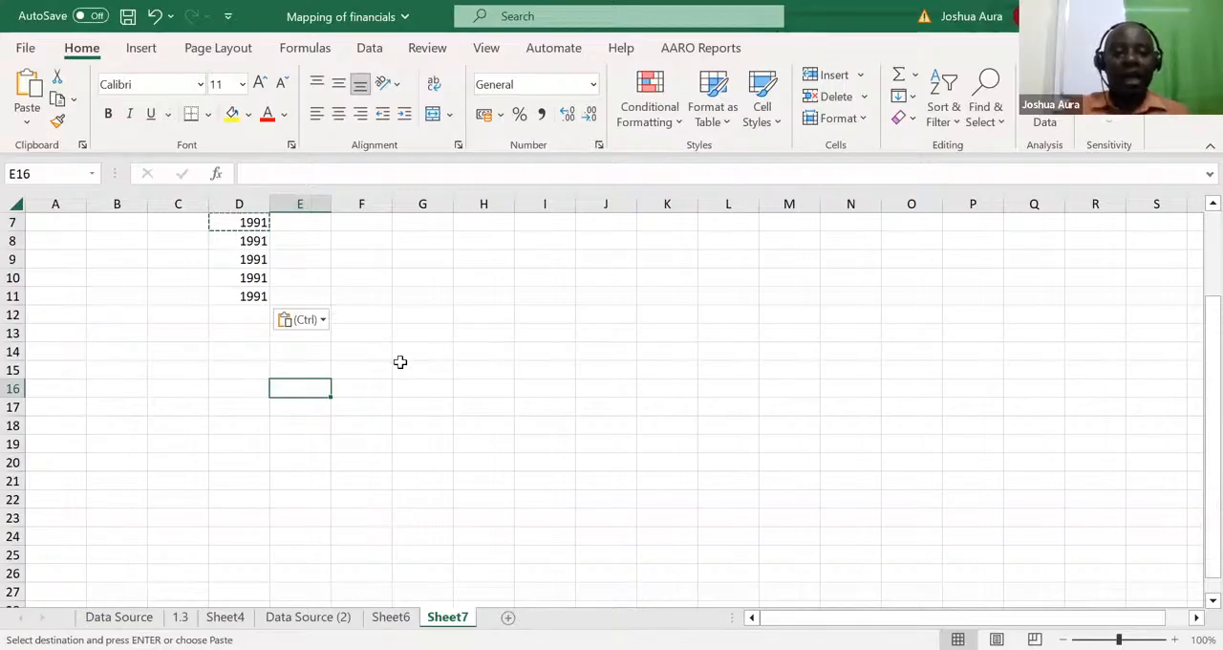
click(318, 292)
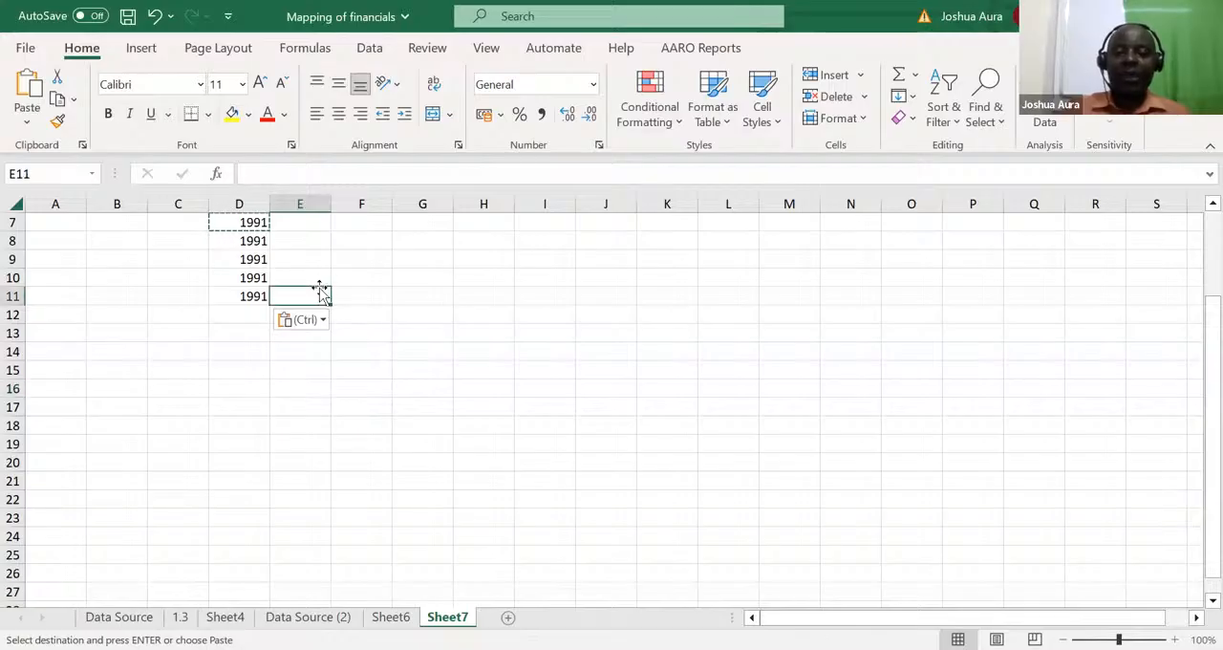
key(Up)
key(Up)
key(Up)
key(Up)
key(Up)
key(Up)
key(Up)
key(Up)
key(Up)
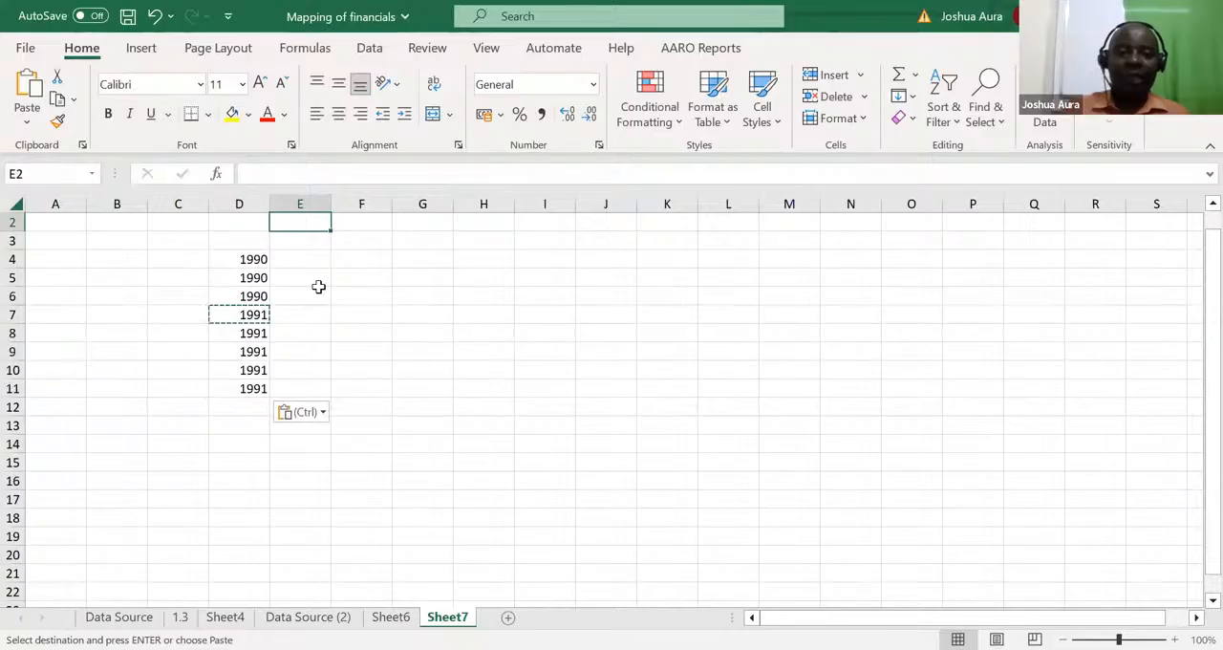
click(294, 242)
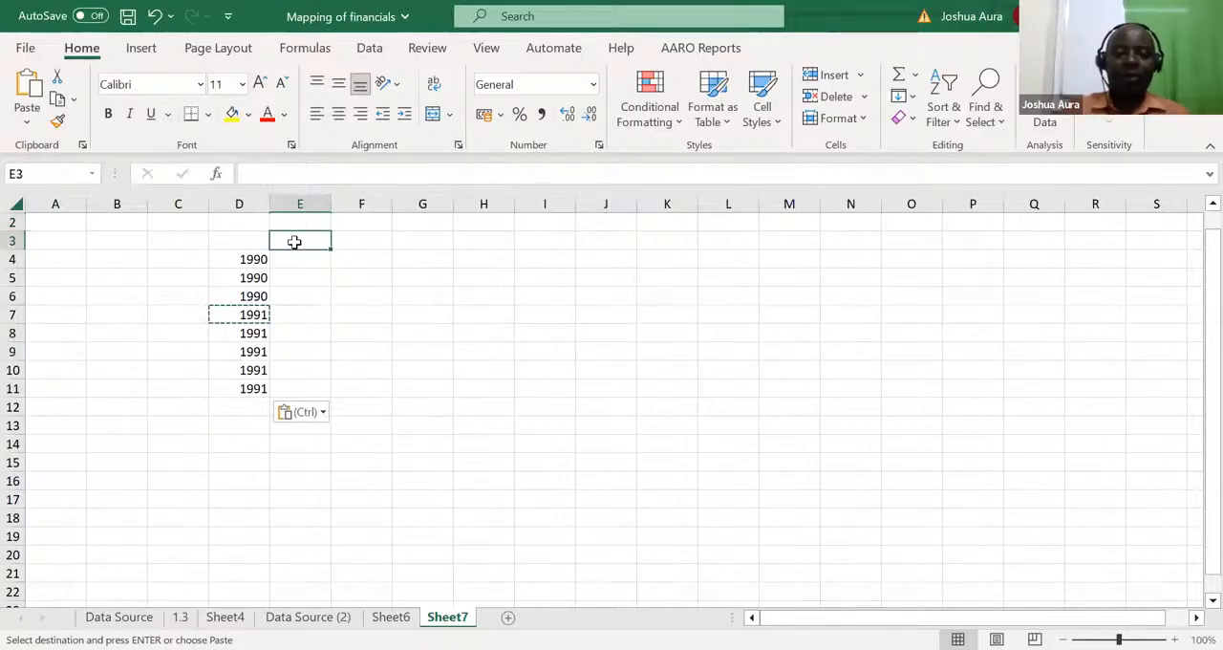
text(Rev)
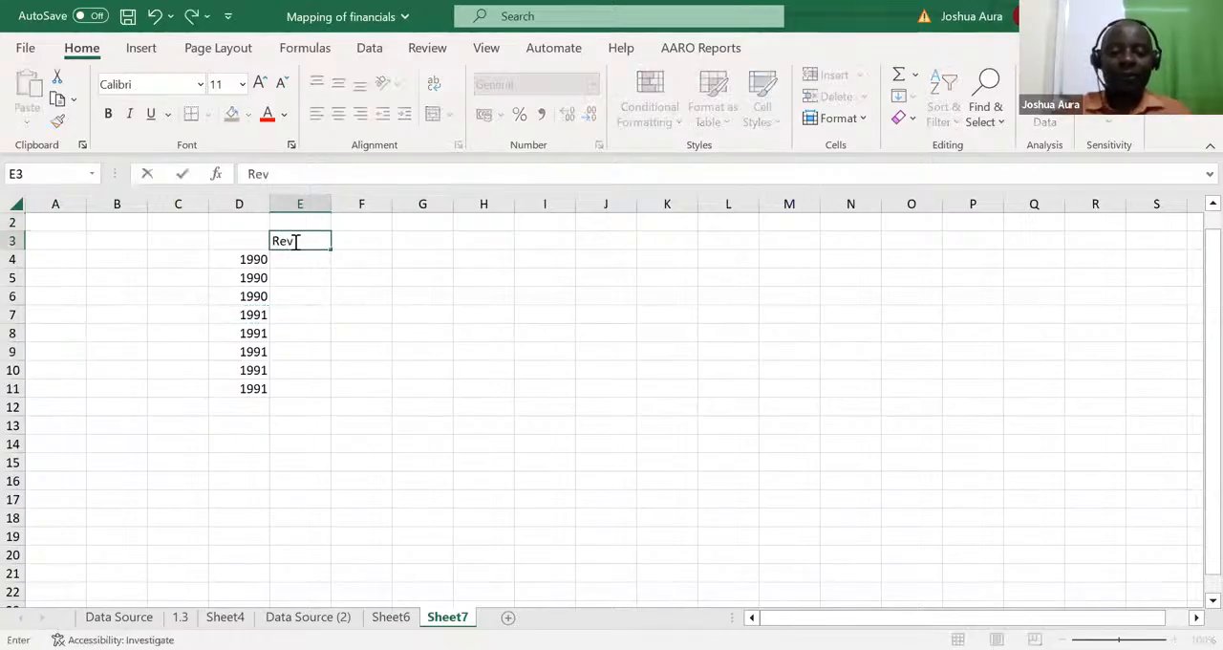
text(enue)
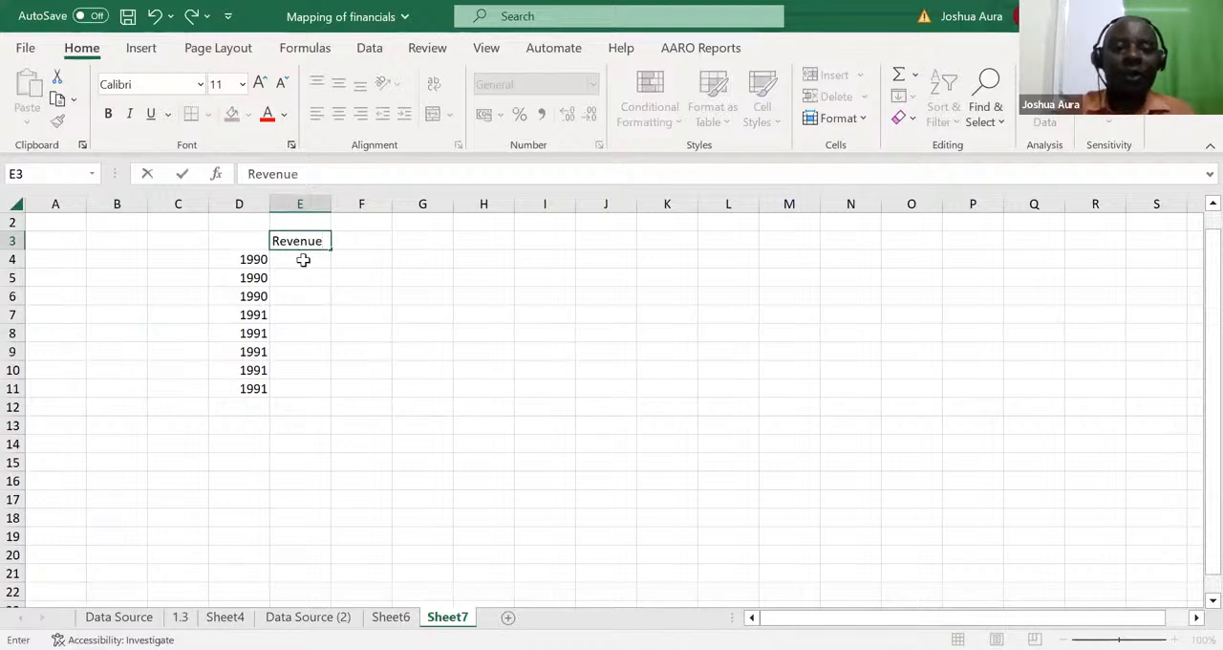
key(Return)
Step: Enter the 1990 revenue figures 34, 35 and 54 in E4:E6
text(34)
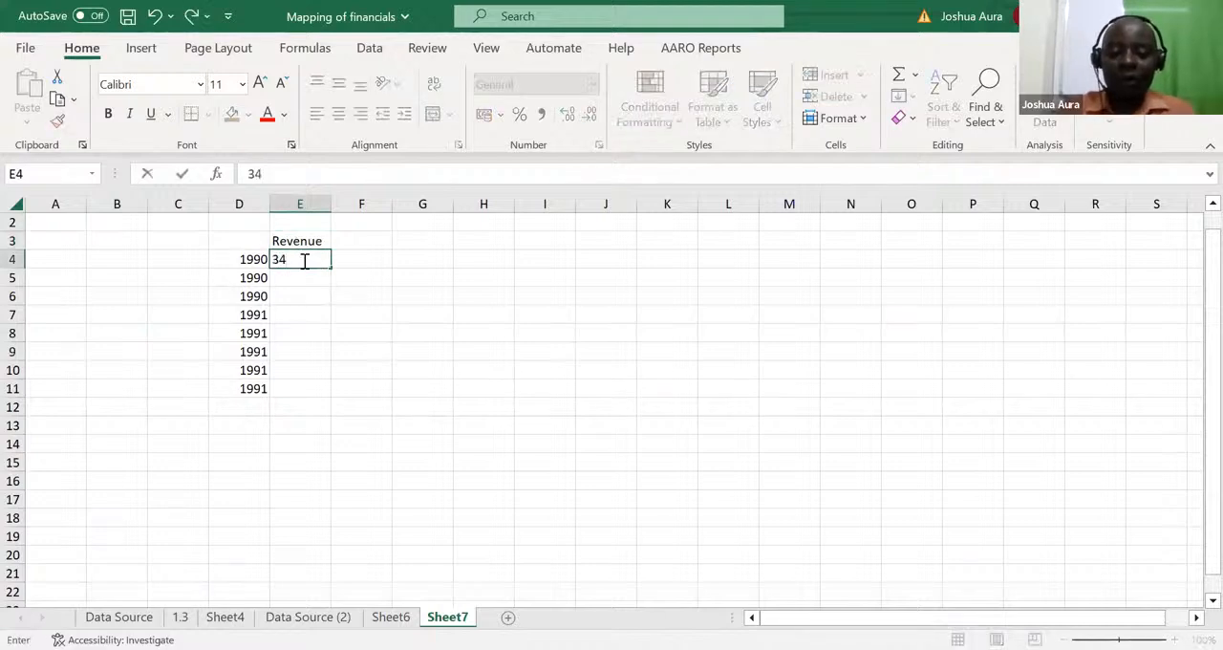
key(Return)
text(35)
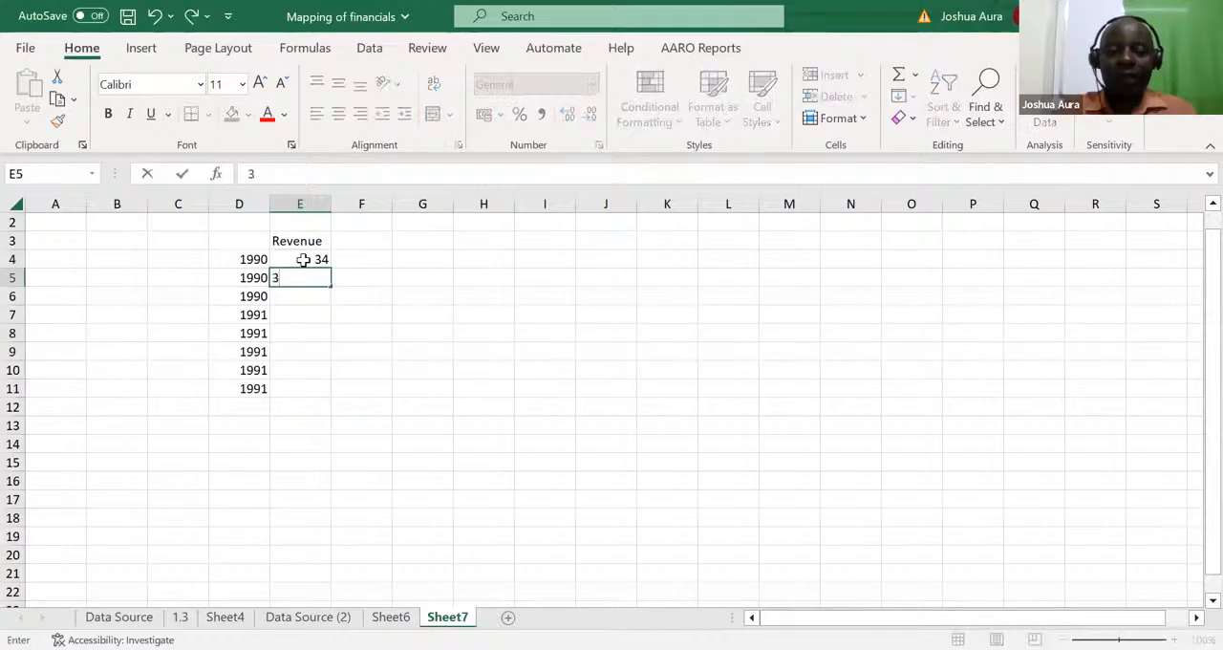
key(Return)
text(54)
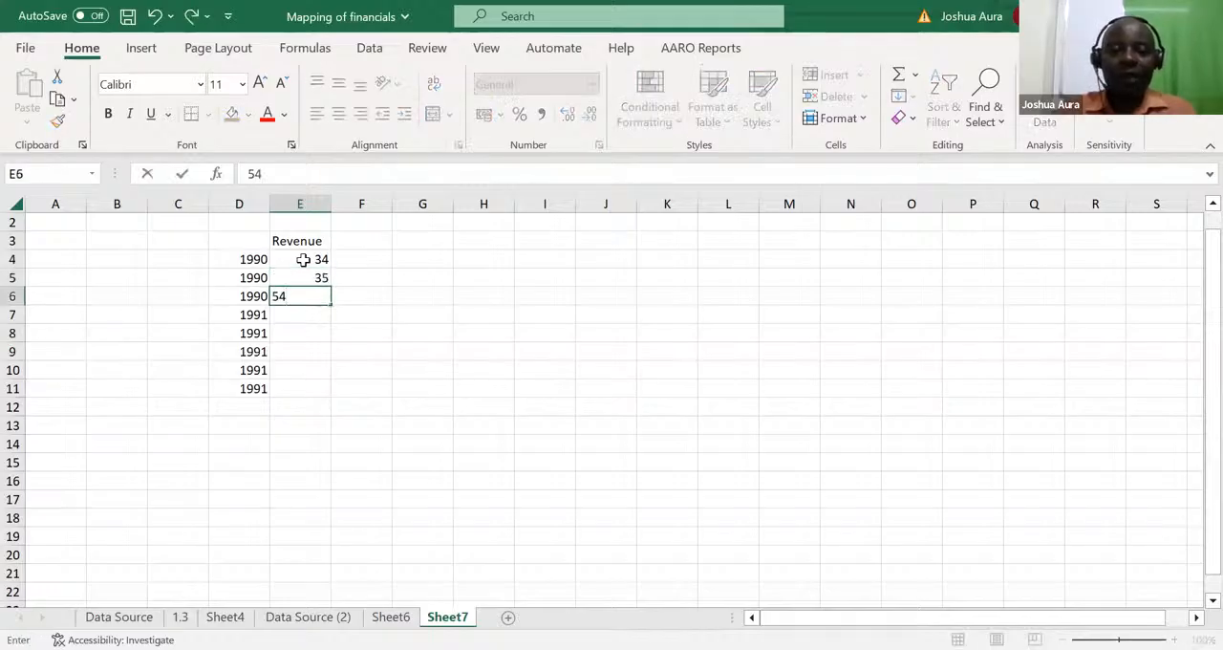
key(Return)
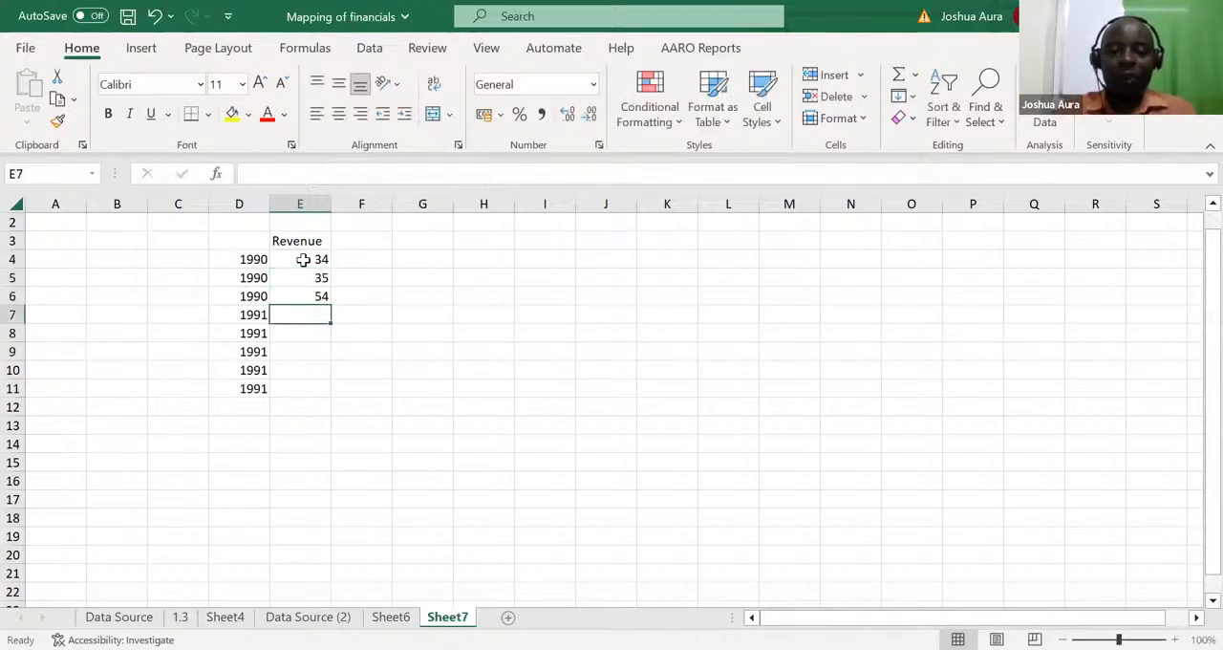
Step: Enter the 1991 revenue figures 67, 54, 43, 23 and 90 in E7:E11
text(67)
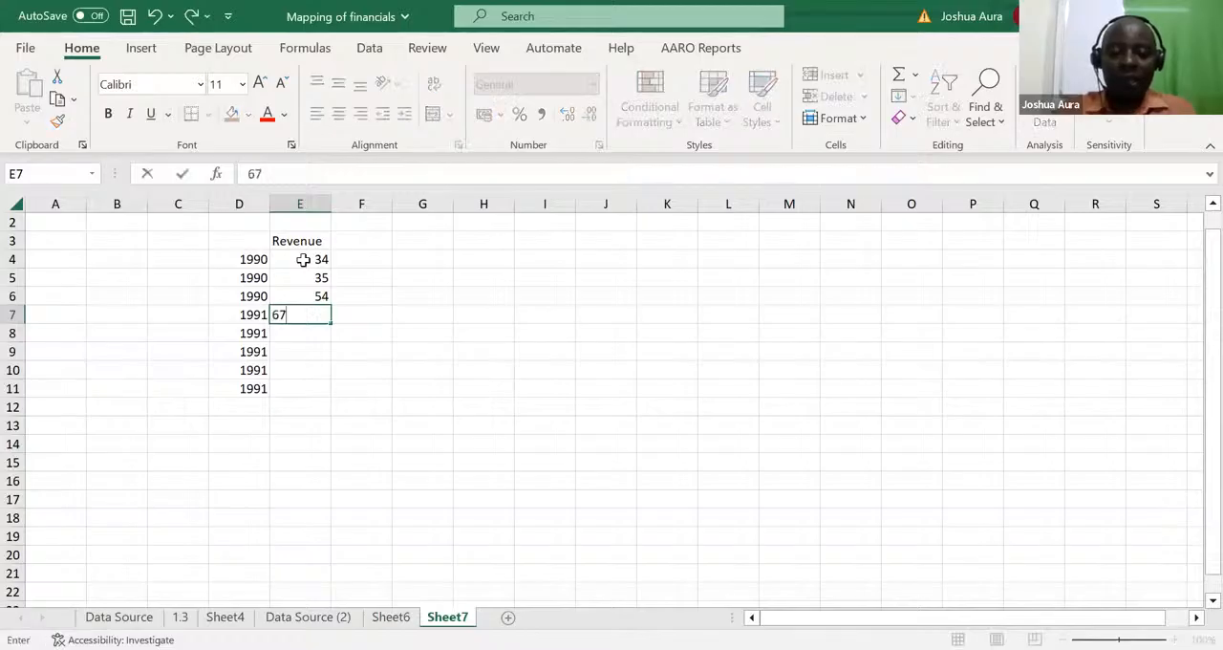
key(Return)
text(54)
key(Return)
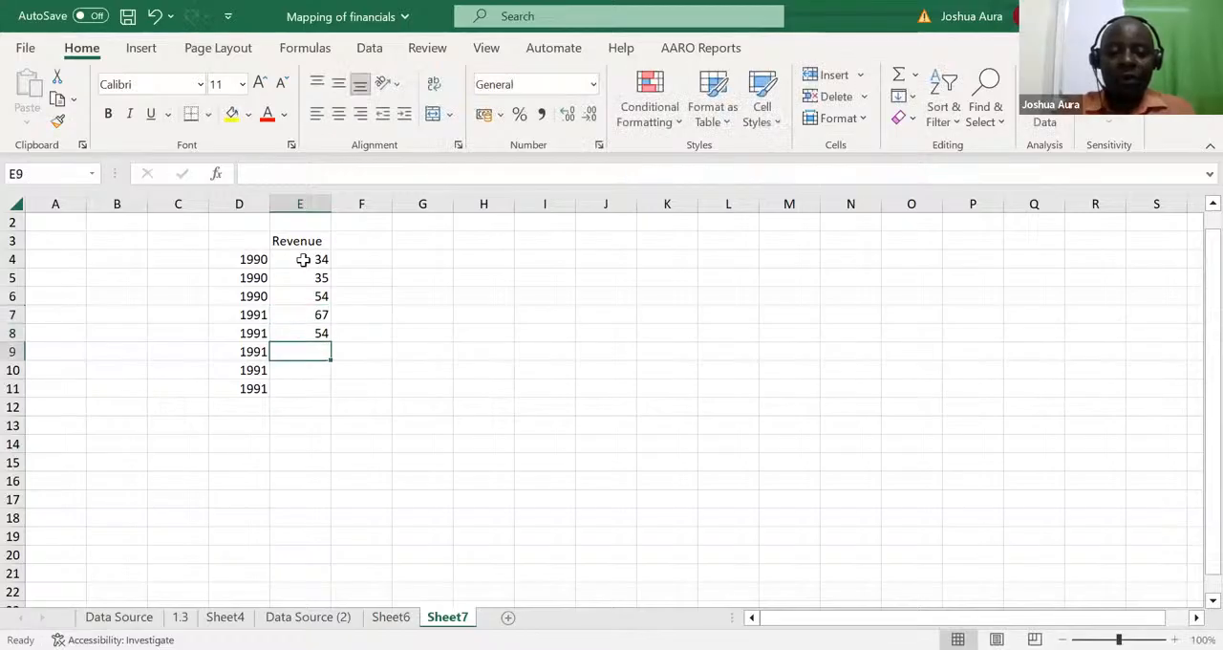
text(43)
key(Return)
text(23)
key(Return)
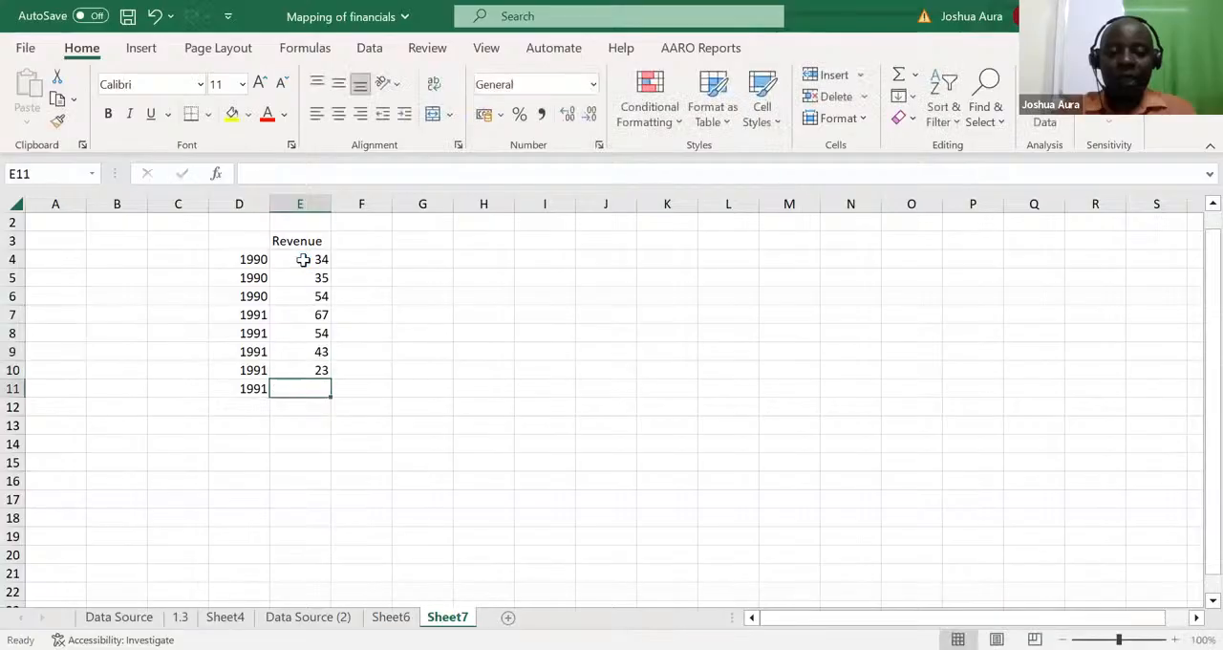
text(90)
key(Return)
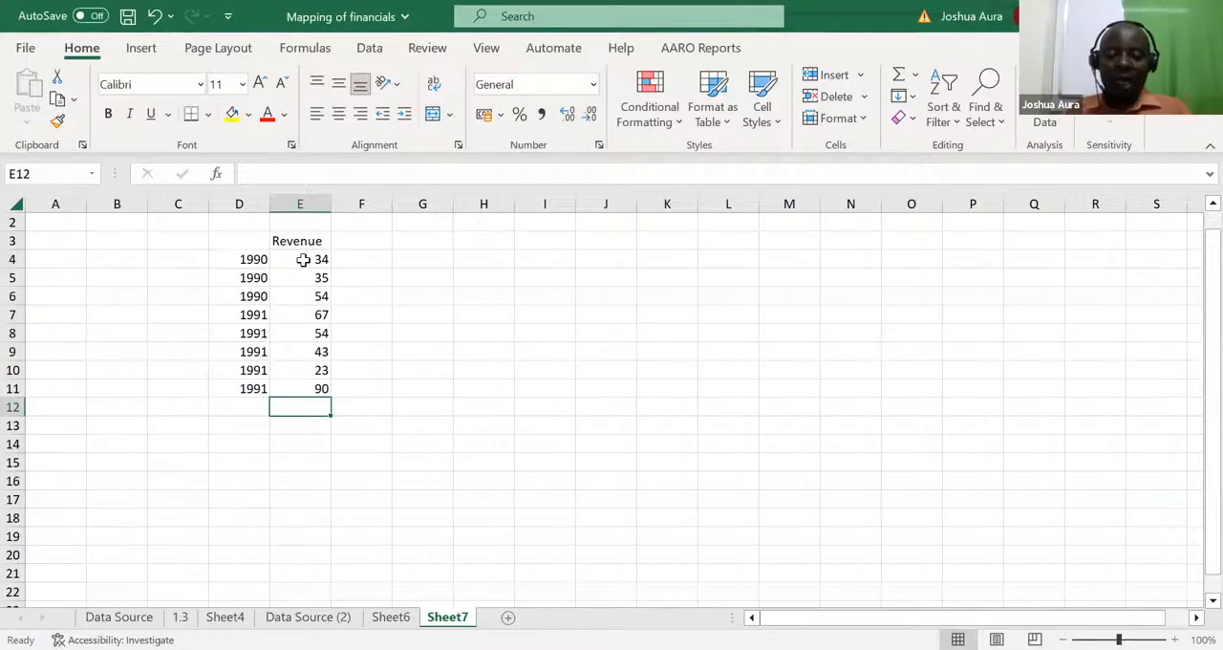
Step: Total the revenue figures E4:E11 with a SUM formula in E12
key(alt+equal)
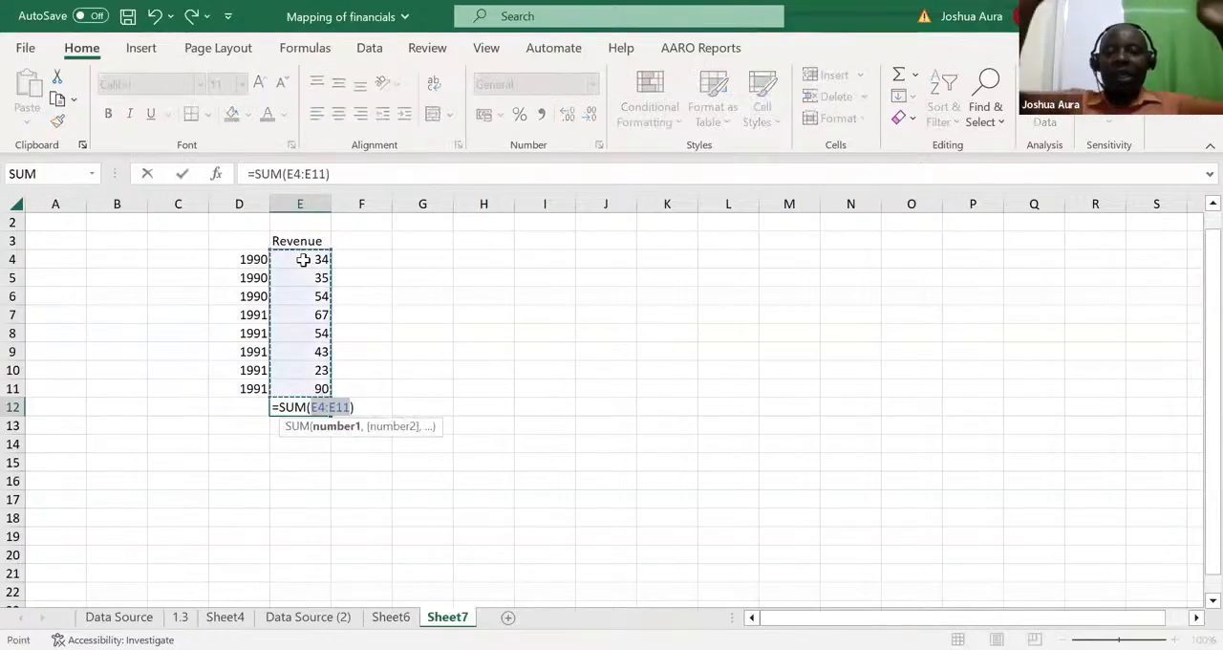
key(Return)
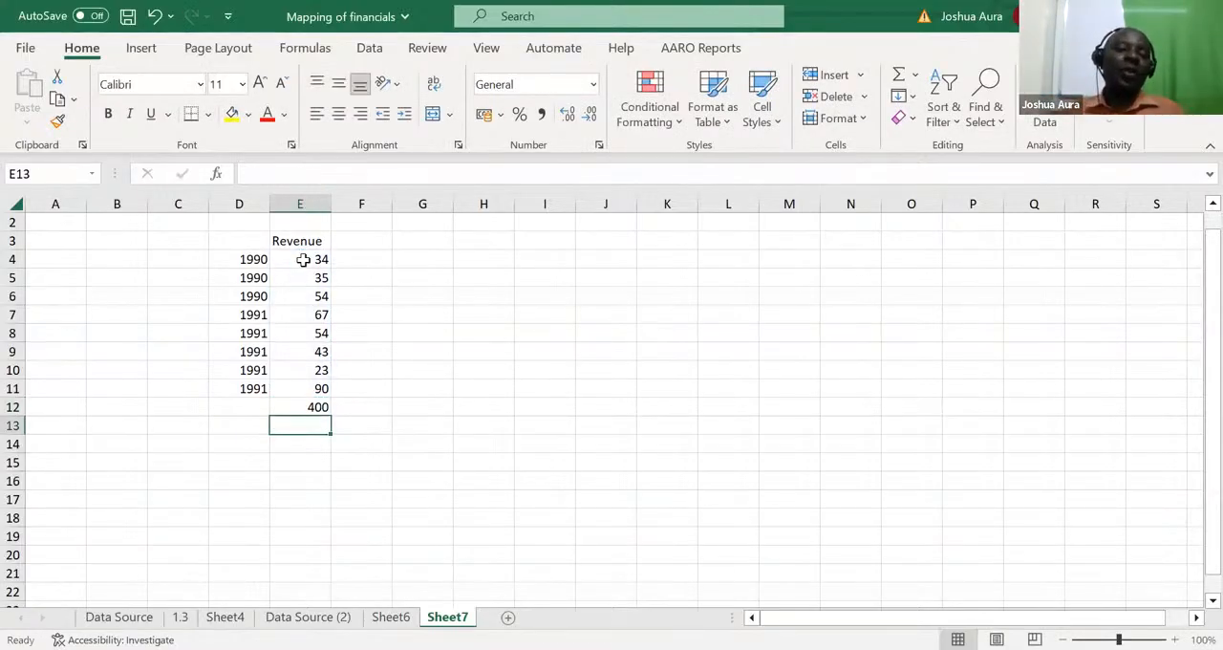
Step: Enter the summary years 1990 in I5 and 1991 in I7, beside the revenue table
click(557, 277)
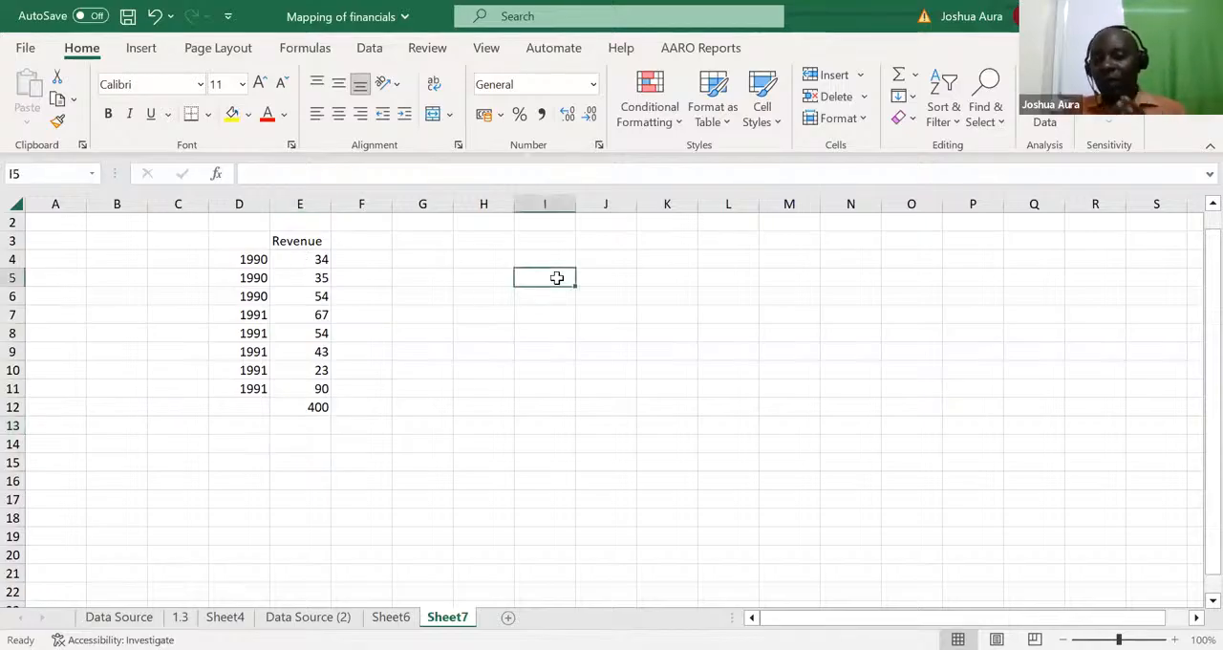
text(1990)
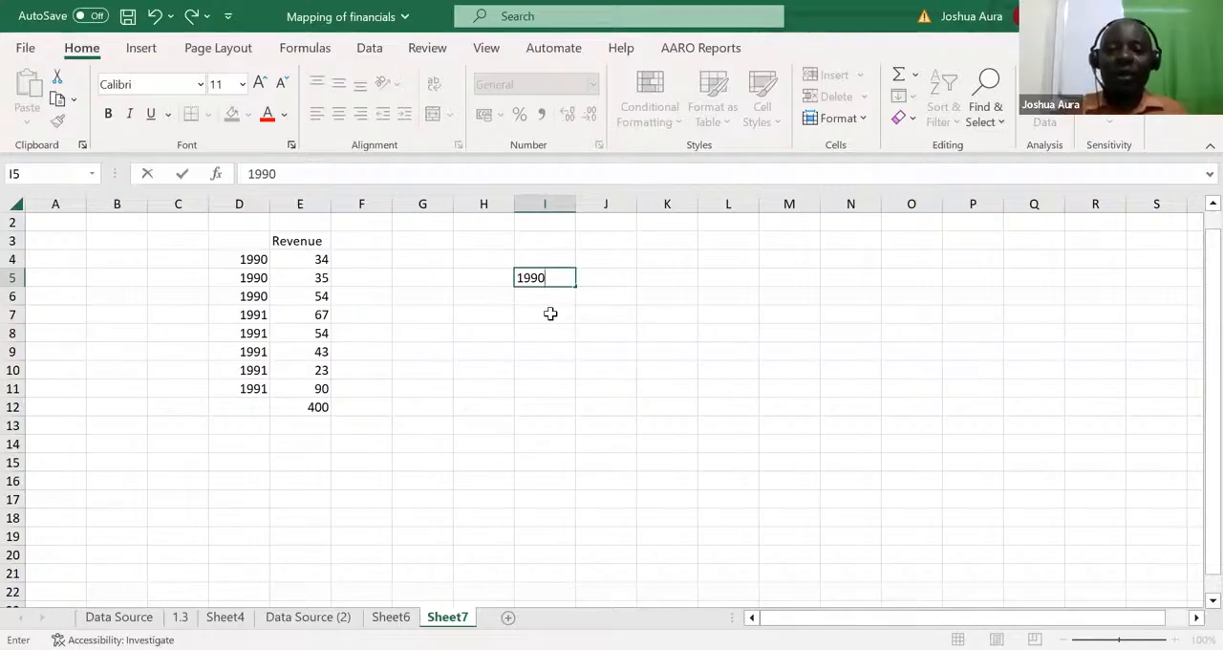
click(548, 314)
text(1991)
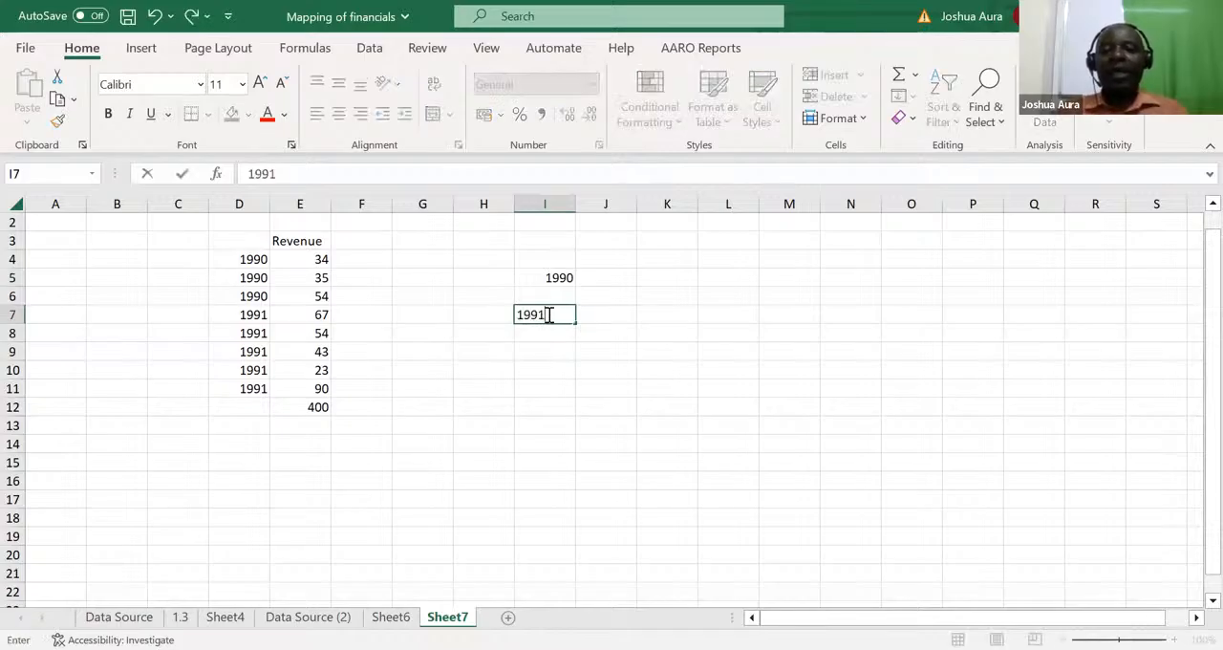
Step: Add up the 1990 revenue in J5 cell by cell with the formula =E4+E5+E6
click(600, 279)
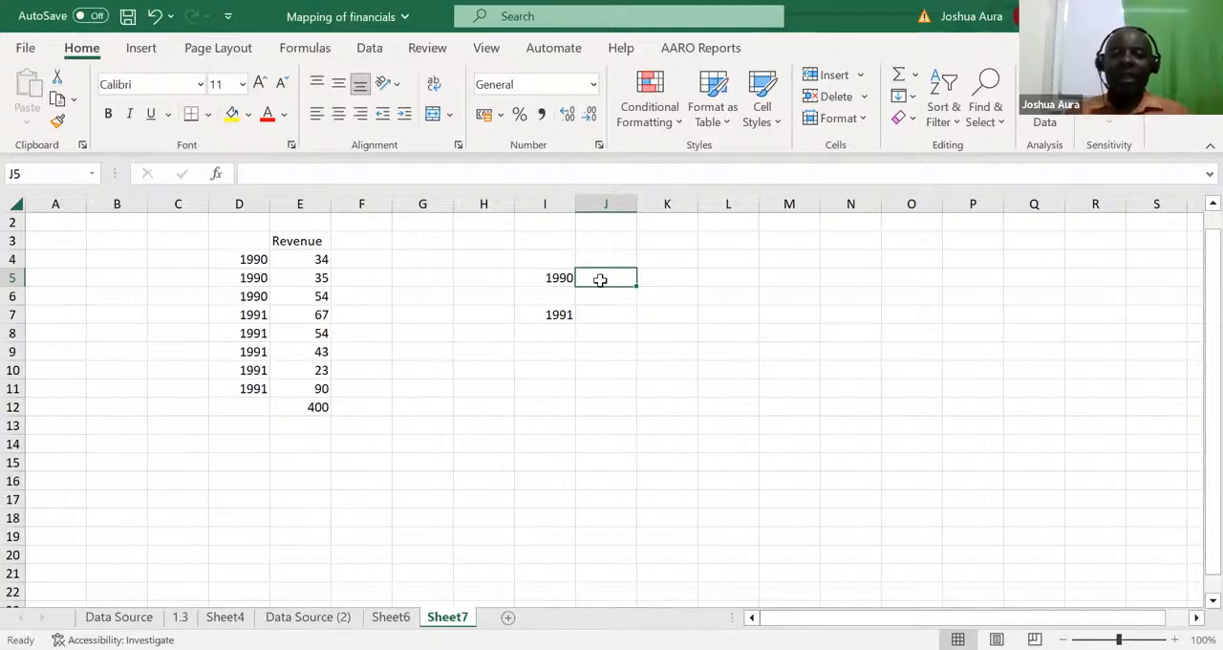
text(=)
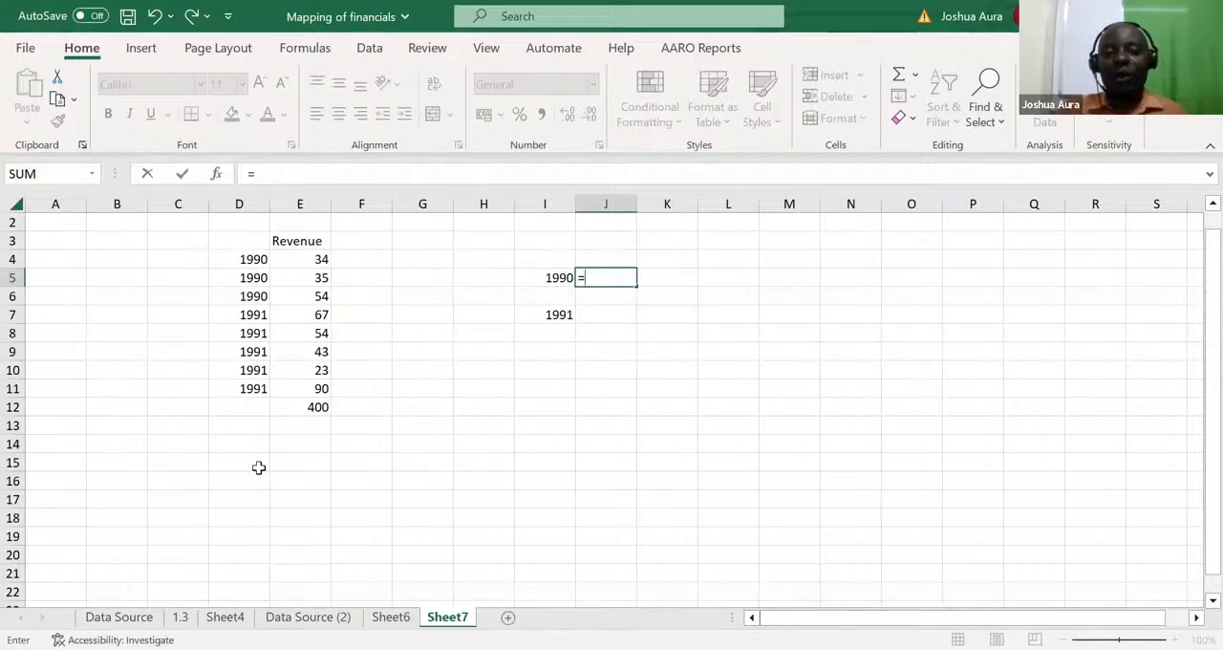
click(321, 260)
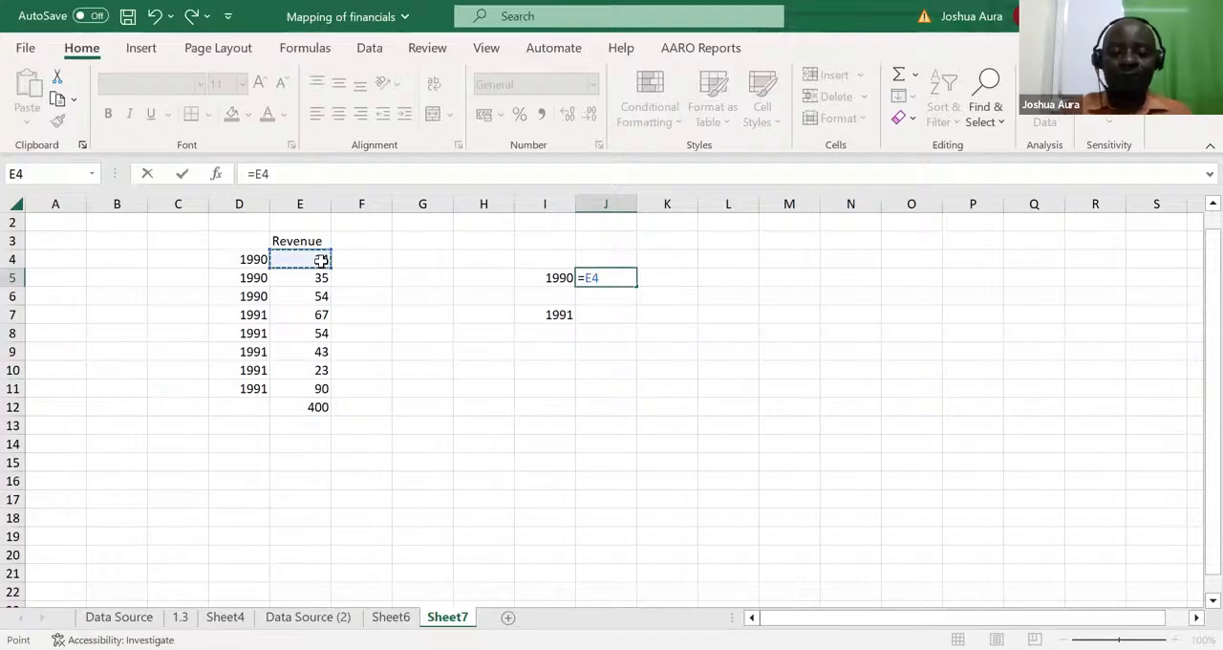
text(+)
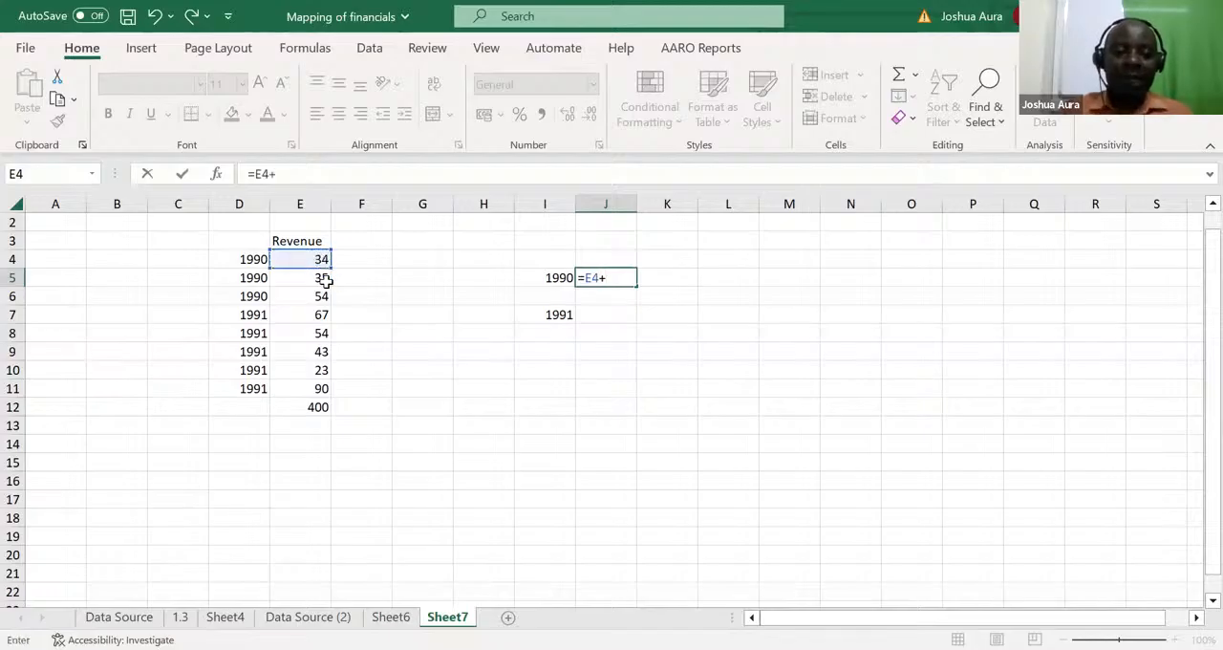
click(325, 277)
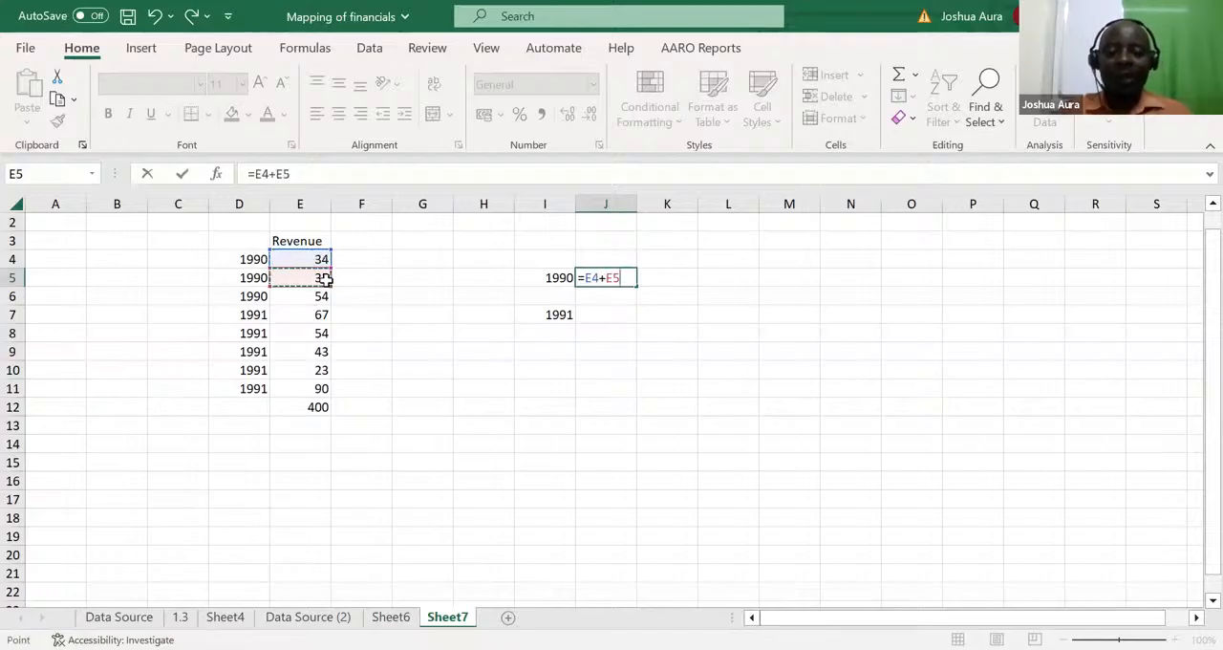
text(+)
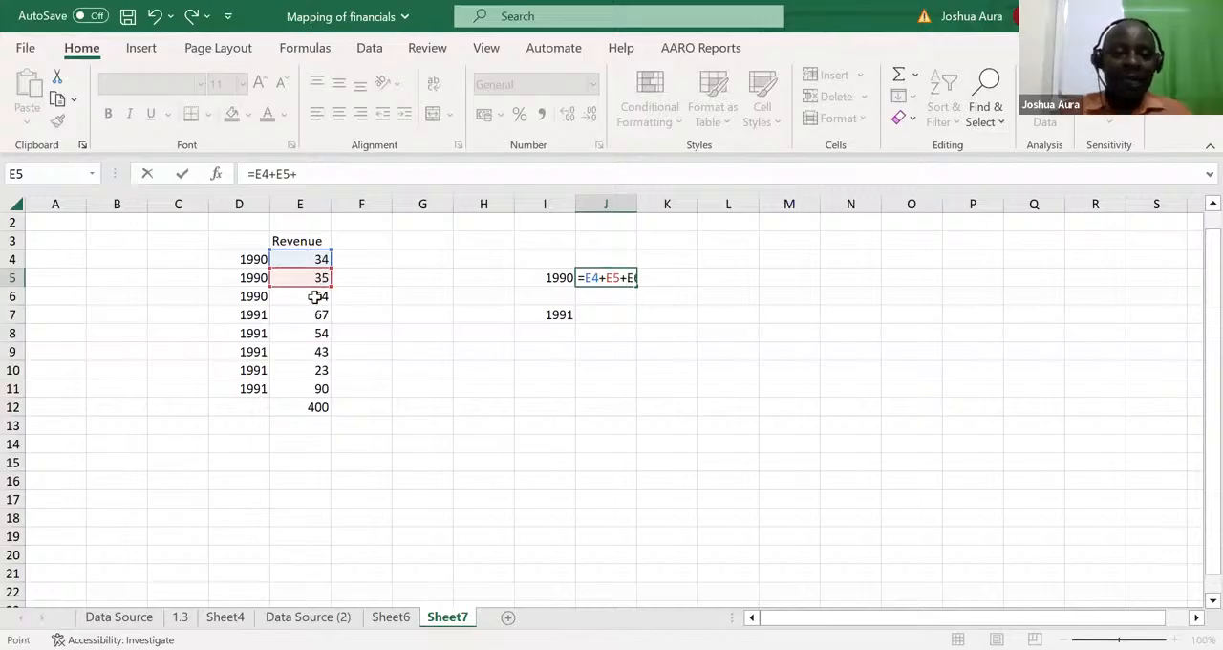
click(315, 296)
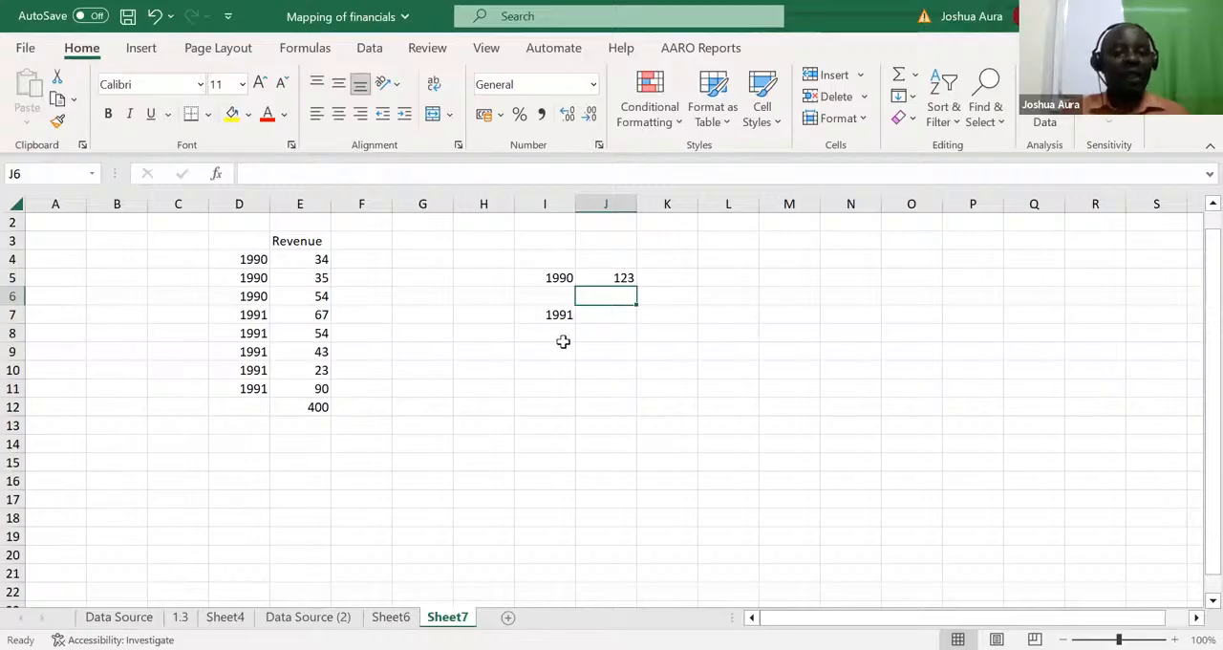
Step: Replace the formula in J5 with =SUMIFS(E:E,D:D,I5) to sum revenue for the year in I5
click(623, 279)
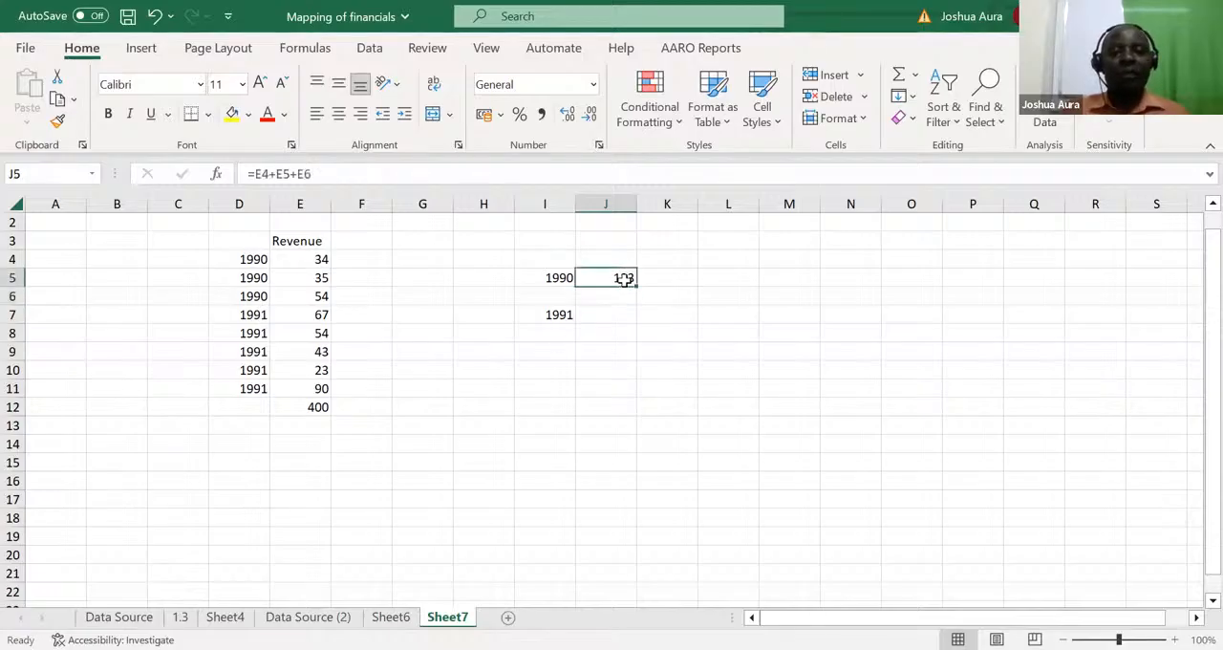
text(=)
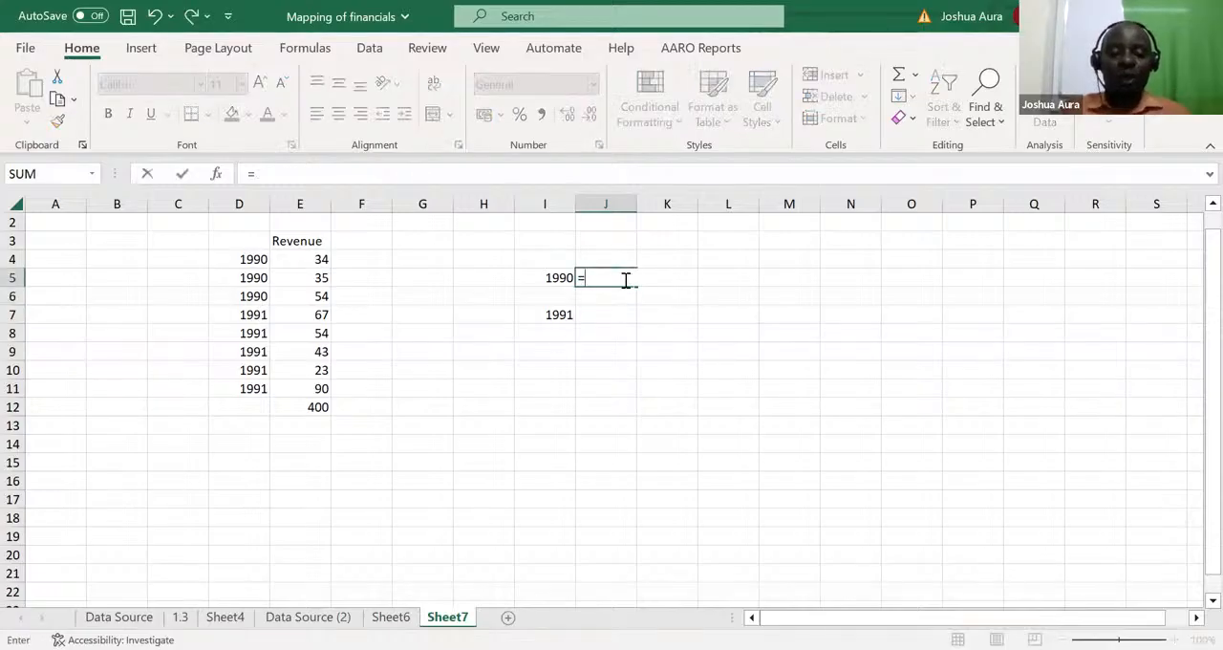
text(sumifs)
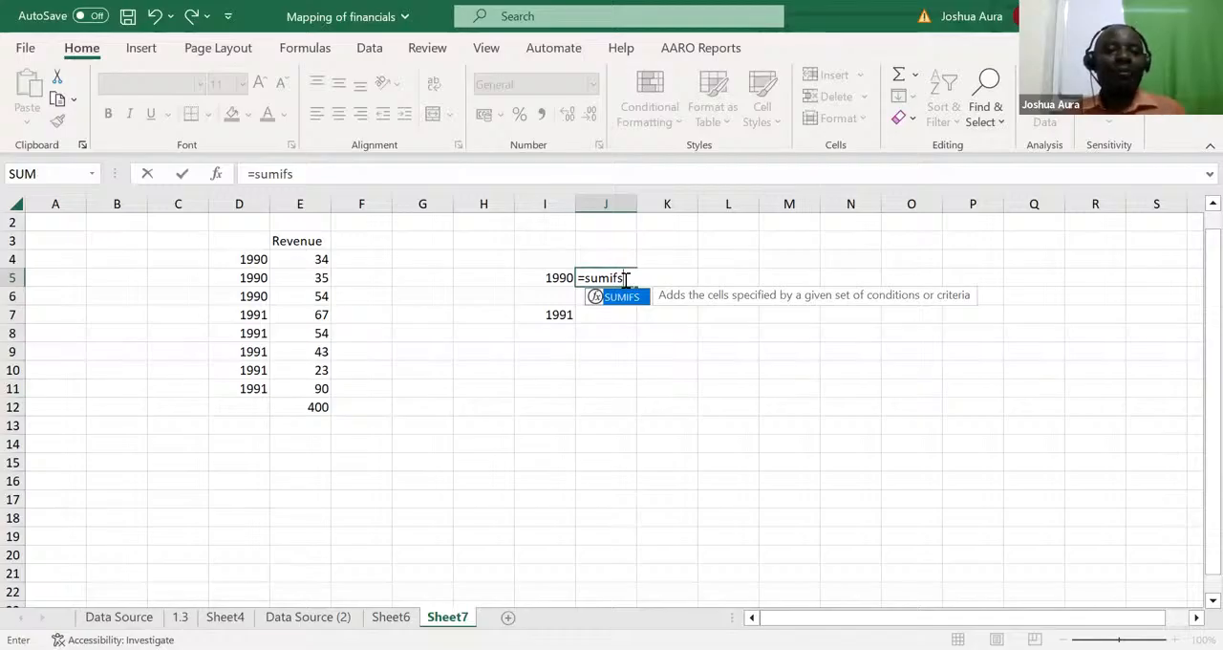
key(Tab)
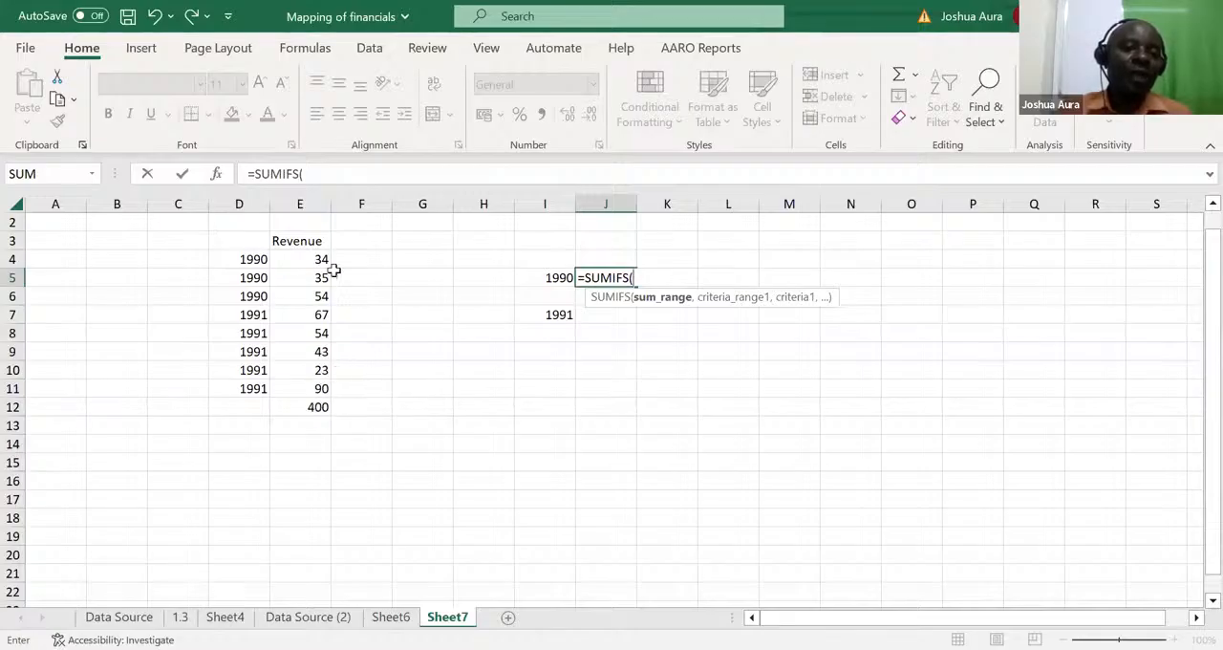
click(306, 197)
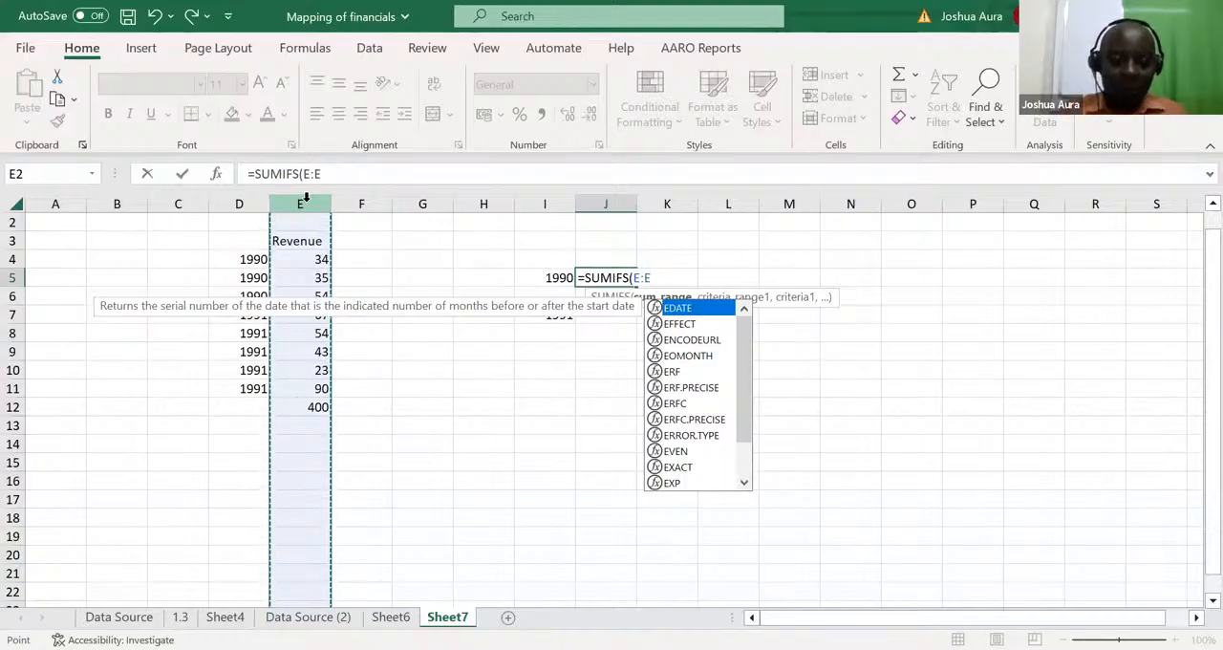
text(,)
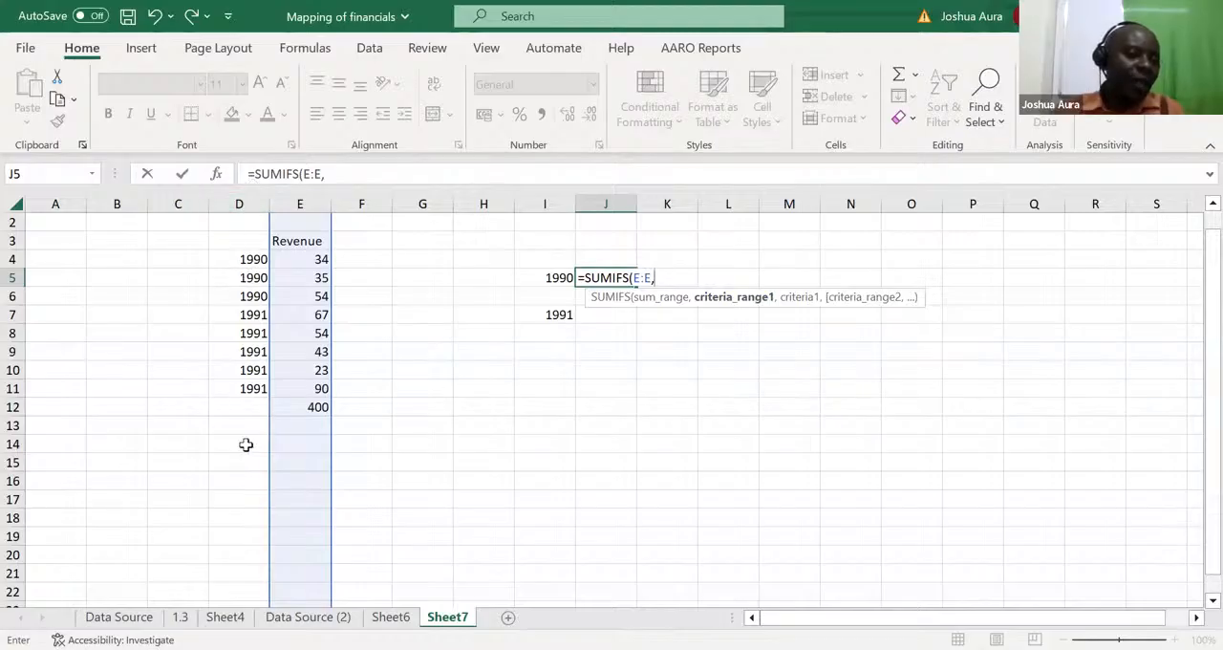
click(239, 202)
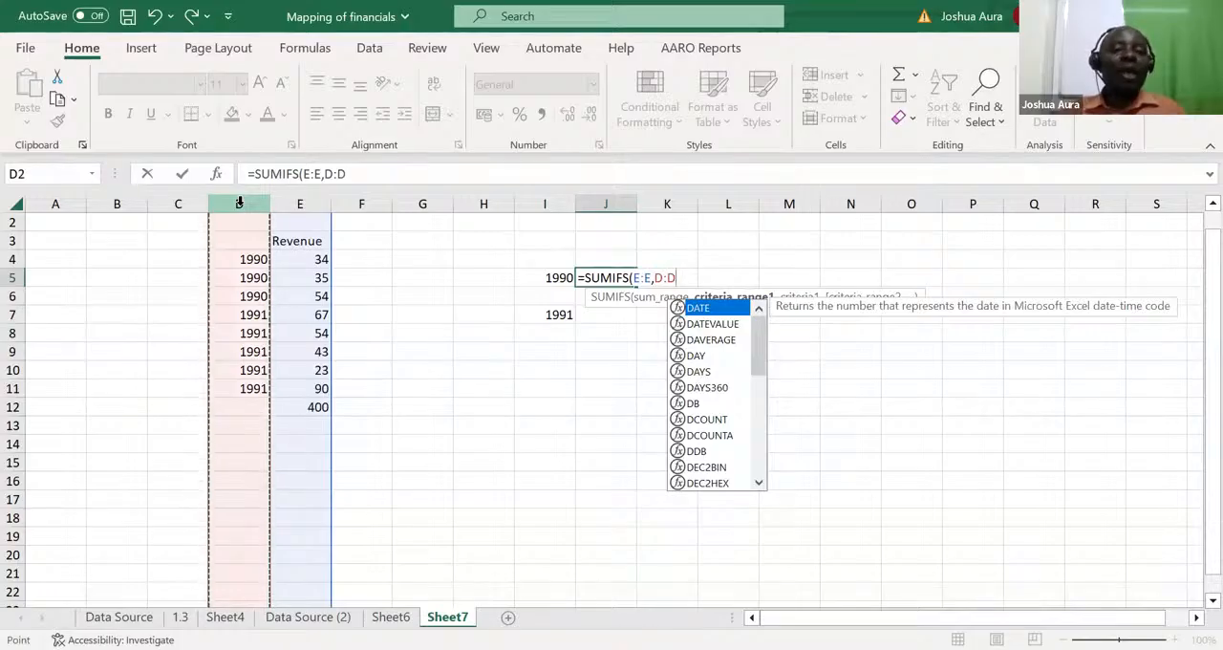
text(,)
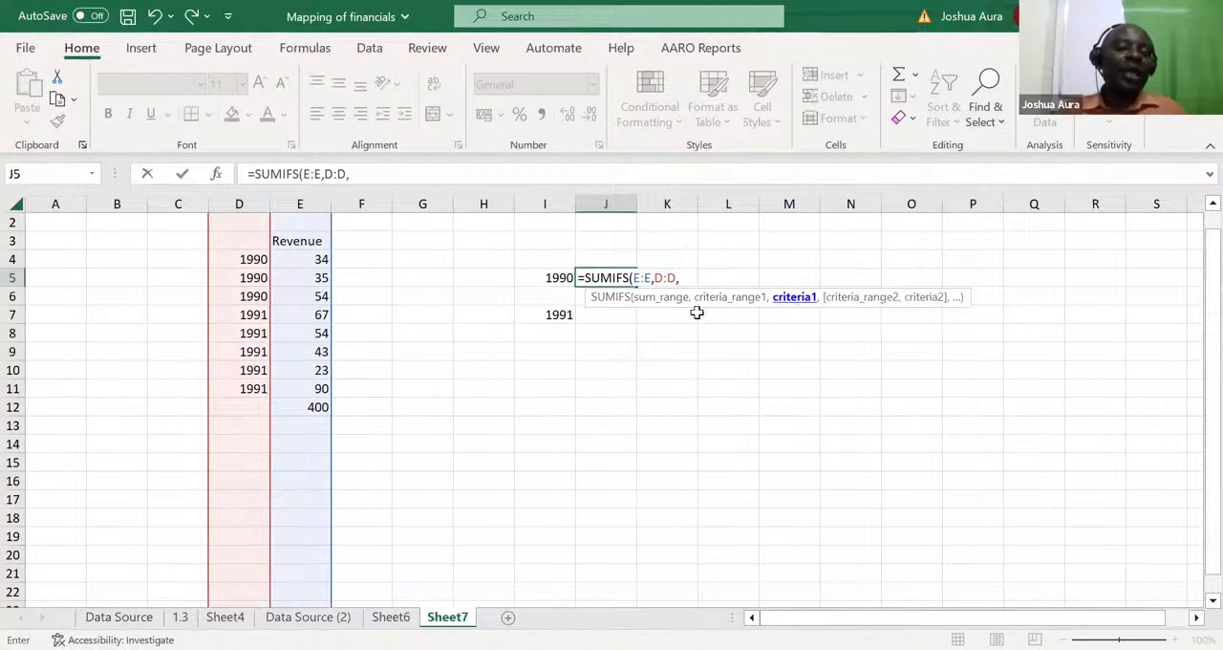
click(563, 277)
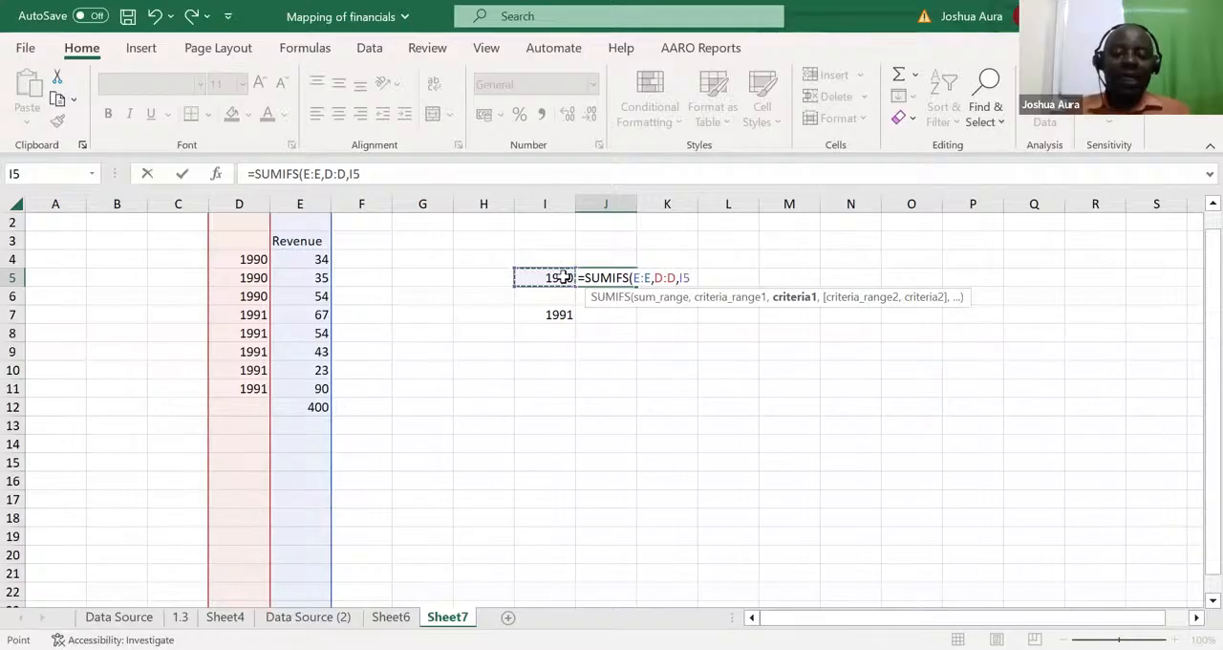
key(Return)
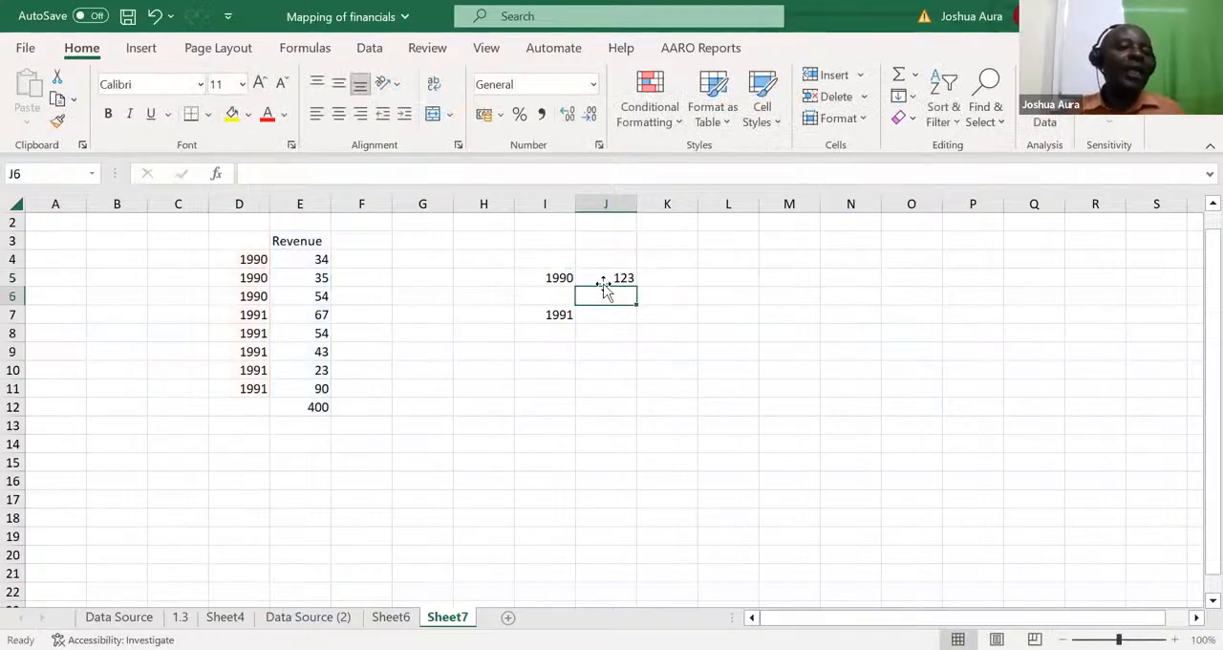
Step: Change the year criterion in I5 to 1991
click(562, 279)
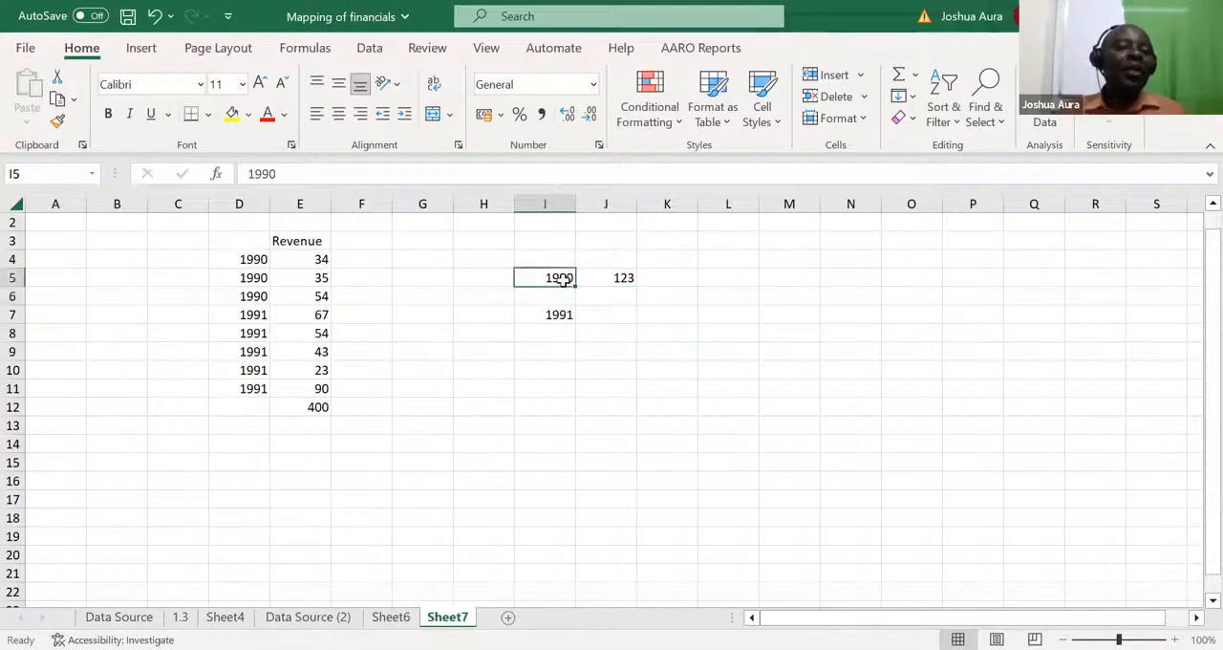
text(1991)
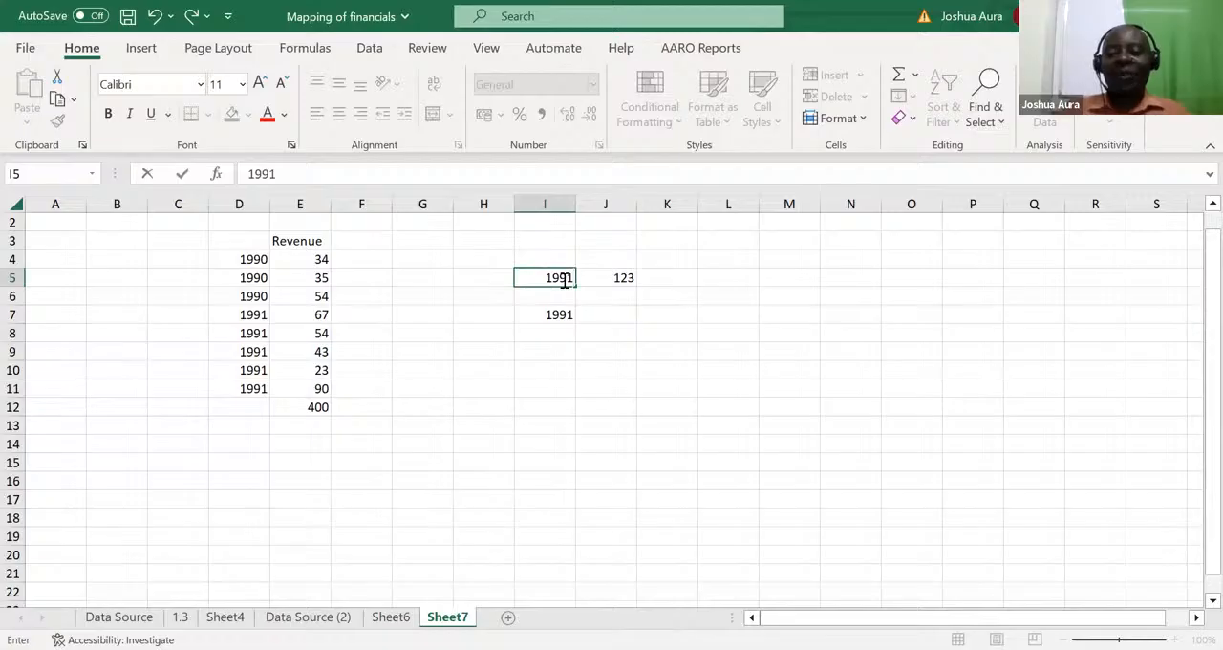
key(Return)
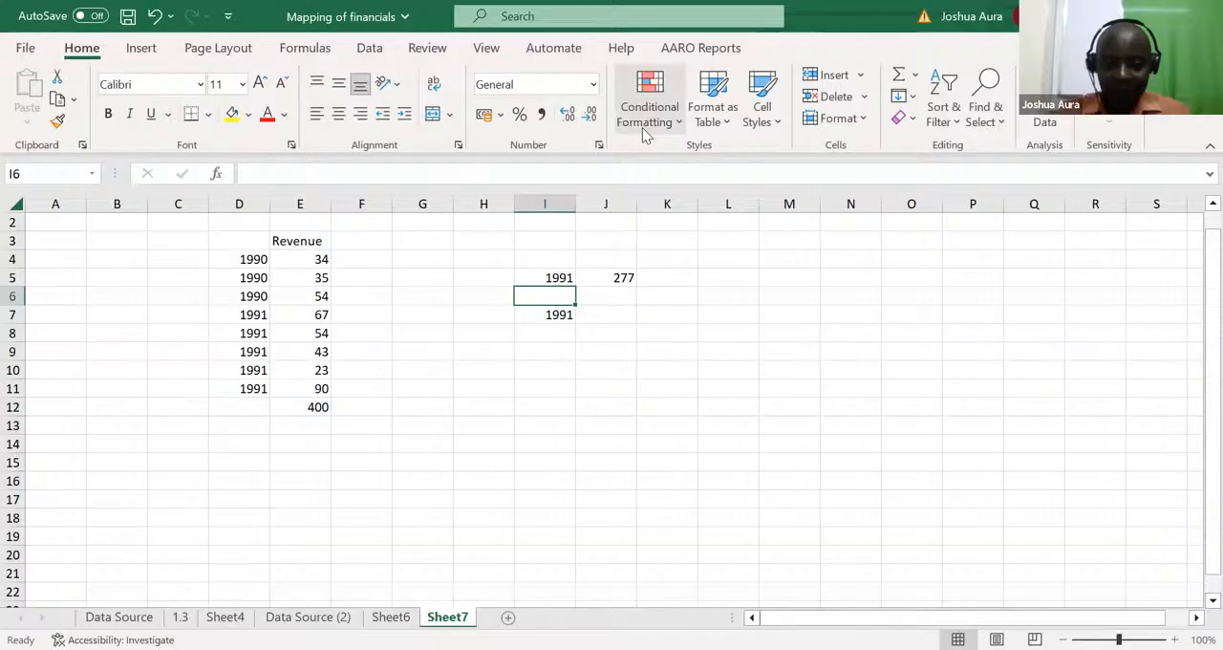
key(alt+Tab)
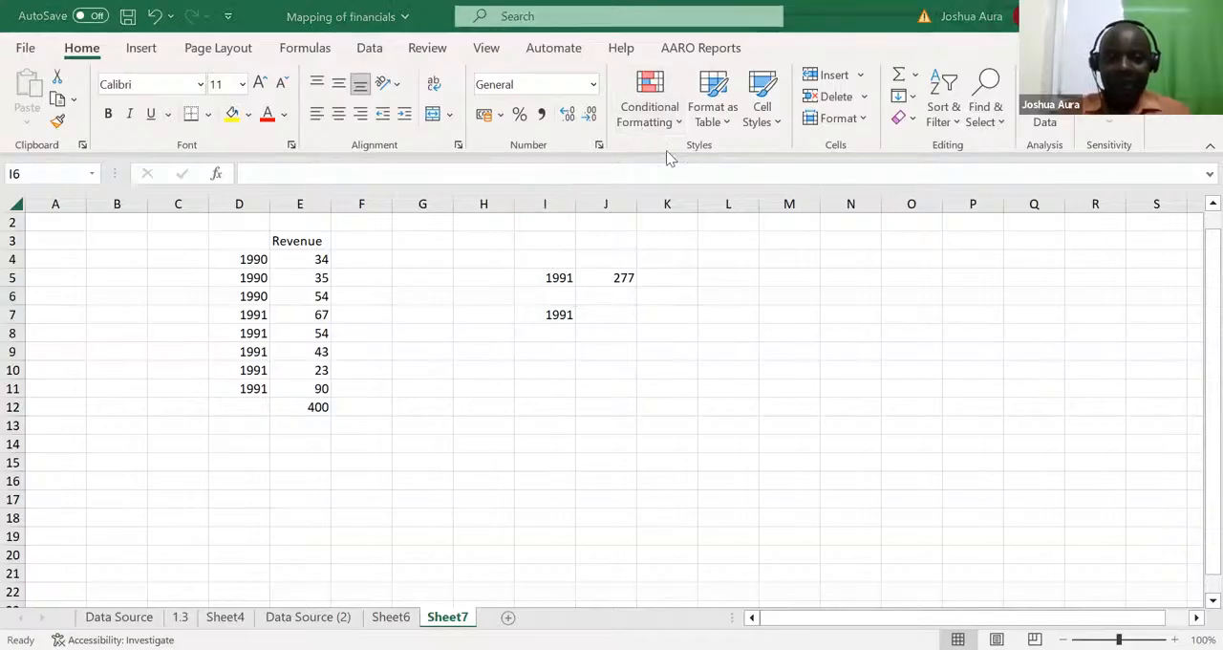
key(alt+Tab)
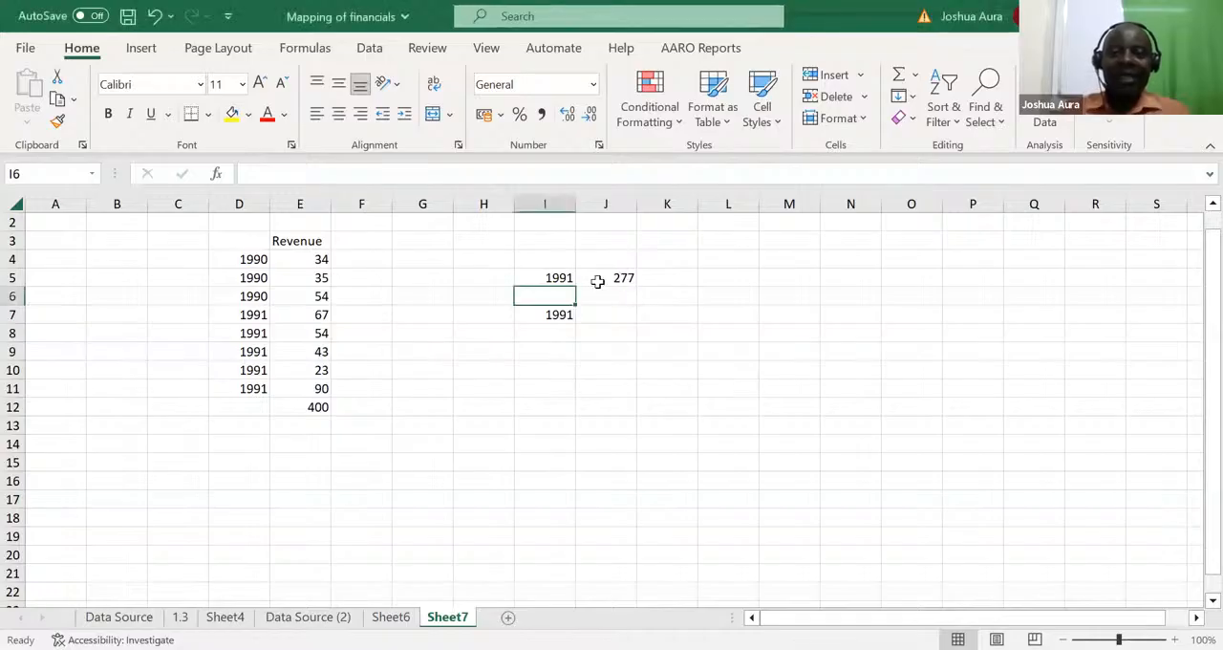
Step: Delete the revenue total in E12, beneath the revenue figures
click(619, 278)
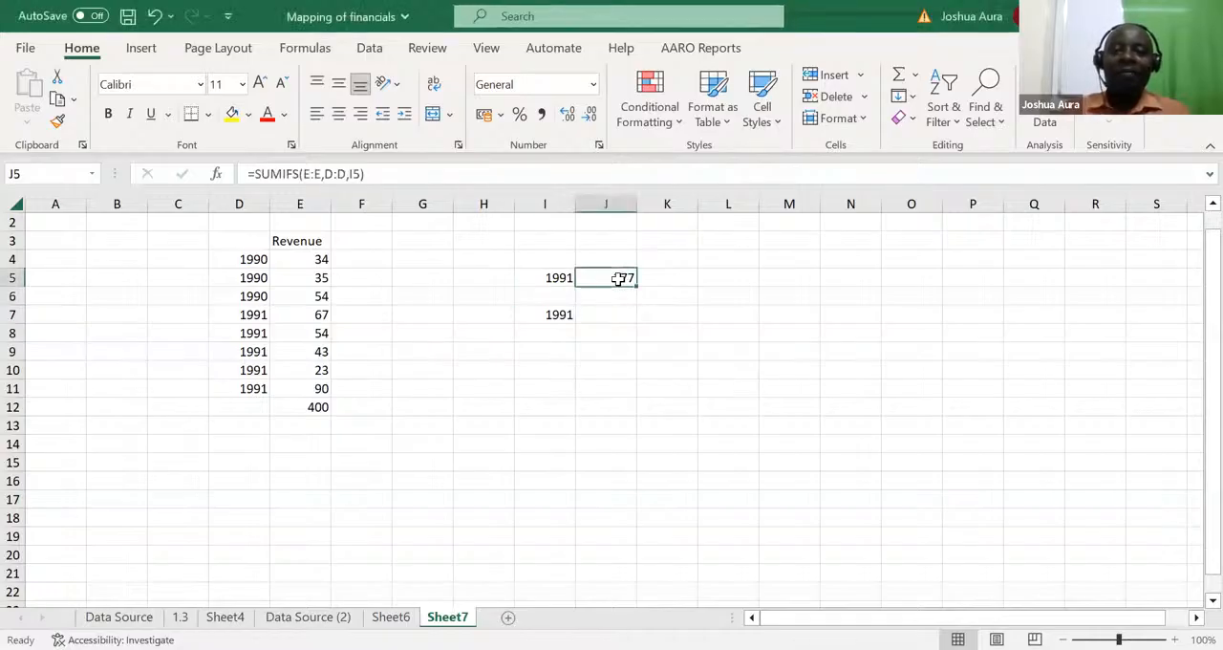
click(319, 407)
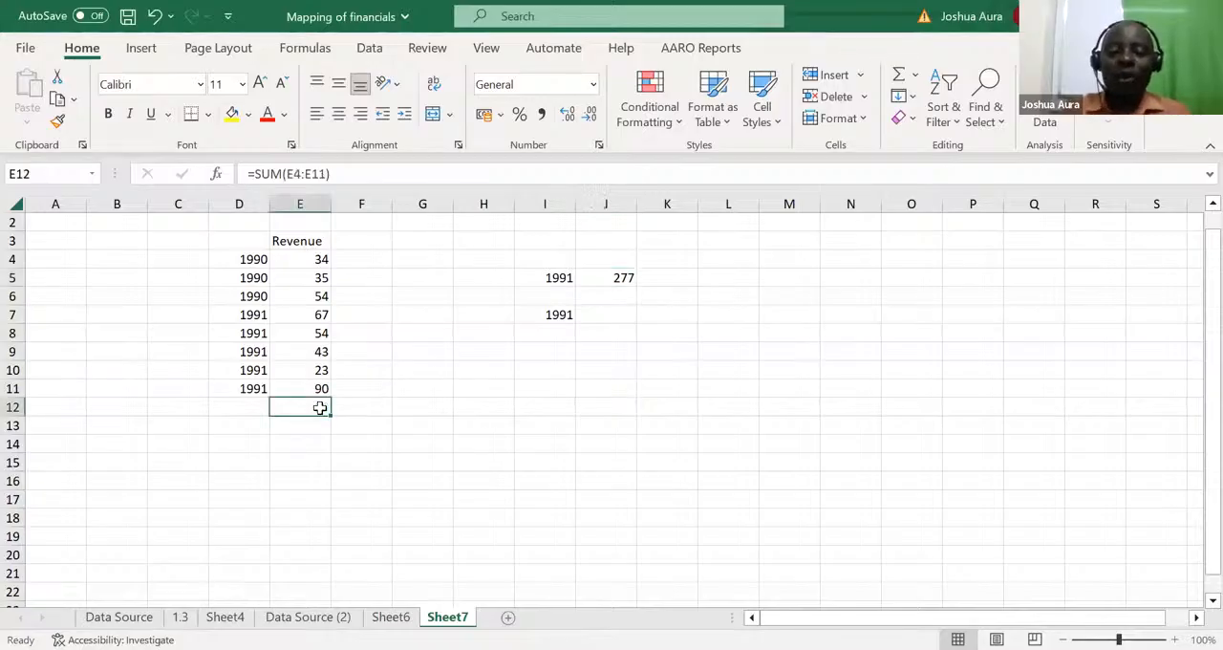
key(Delete)
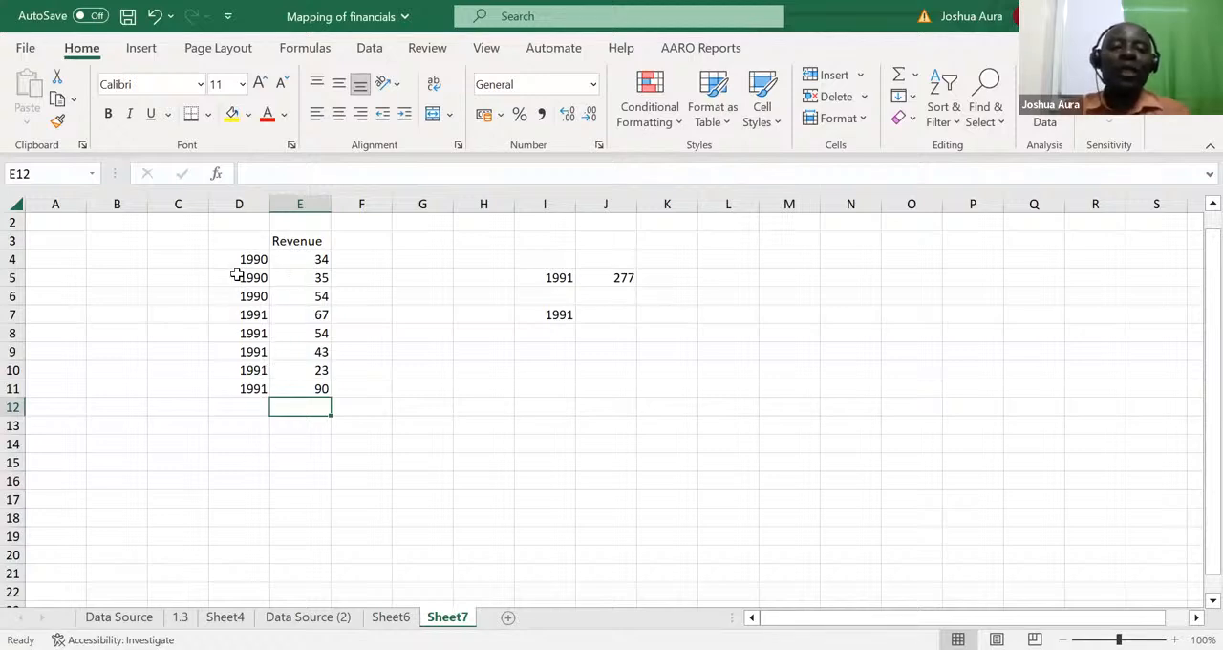
Step: Add the heading Year in D3, above the list of years
click(244, 241)
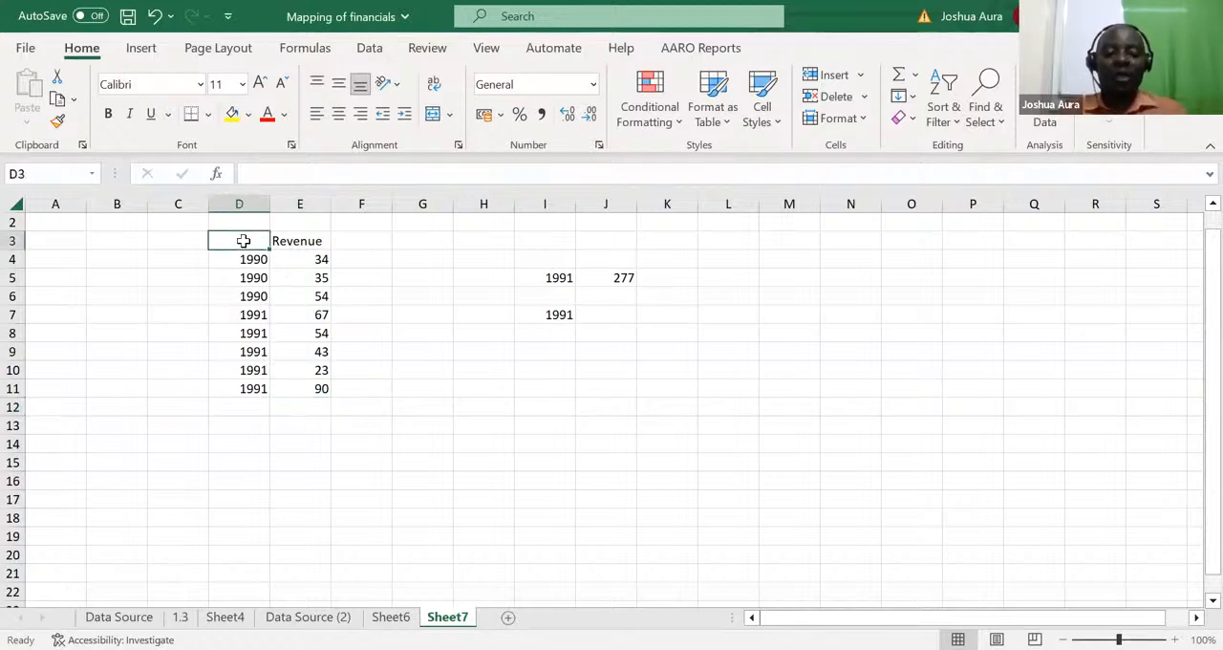
text(Year)
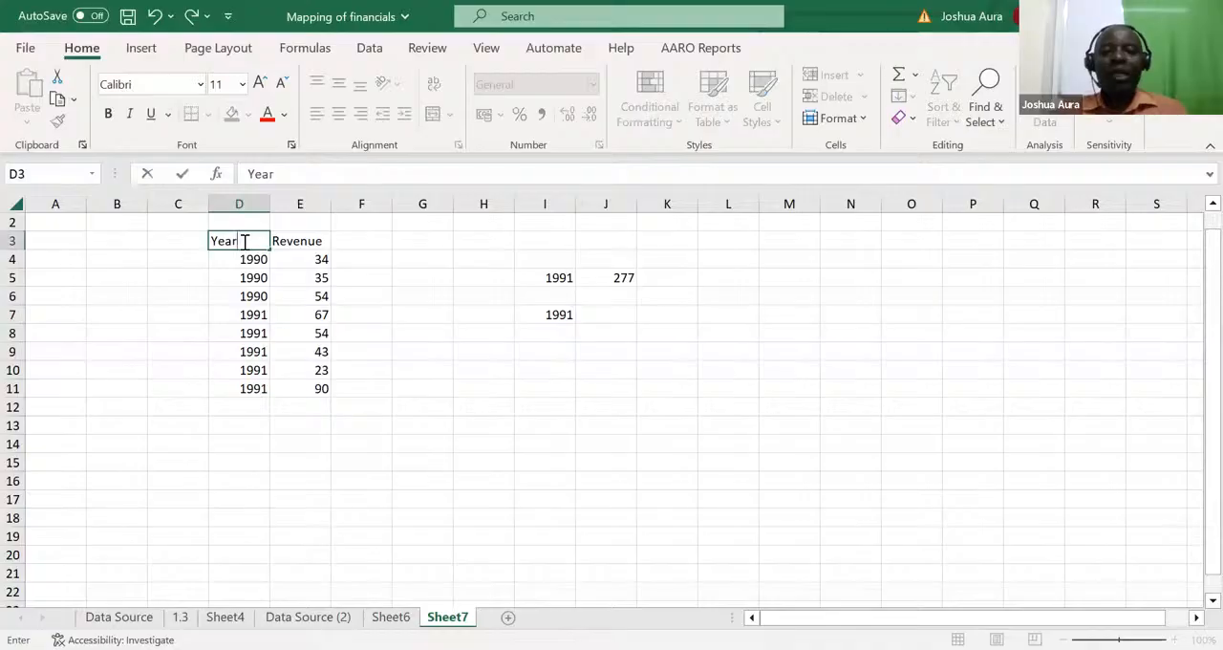
click(372, 463)
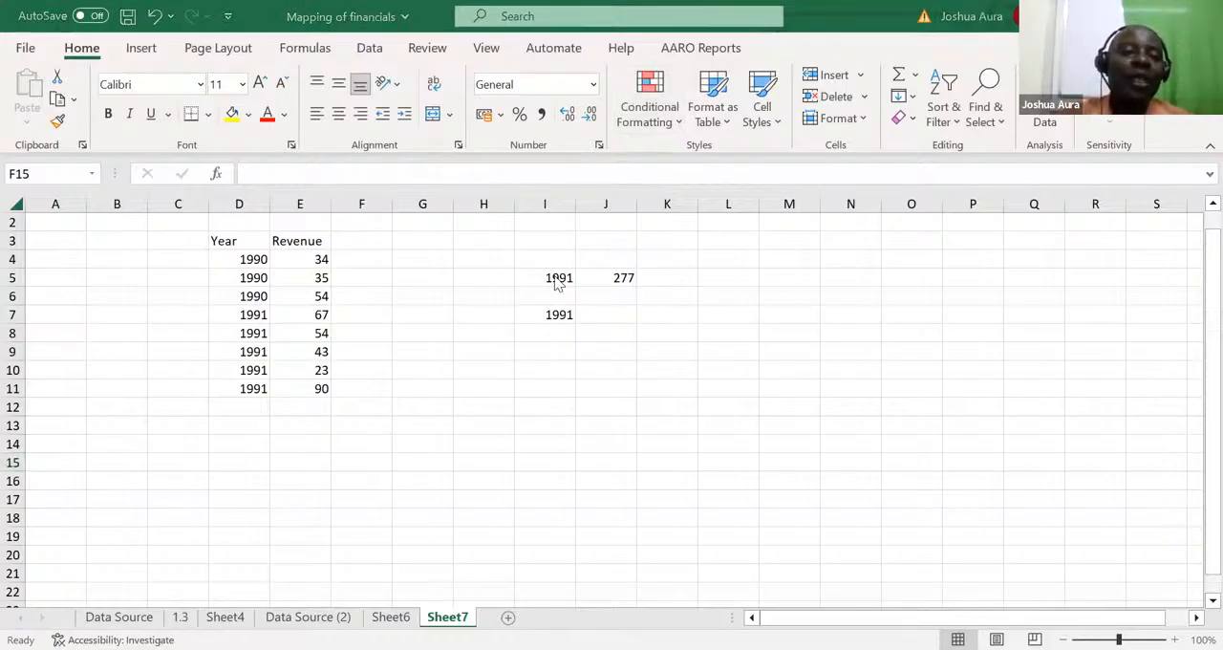
Step: Re-enter the formula in J5 as =SUMIFS(E:E,D:D,I5) to sum revenue for the year in I5
click(613, 275)
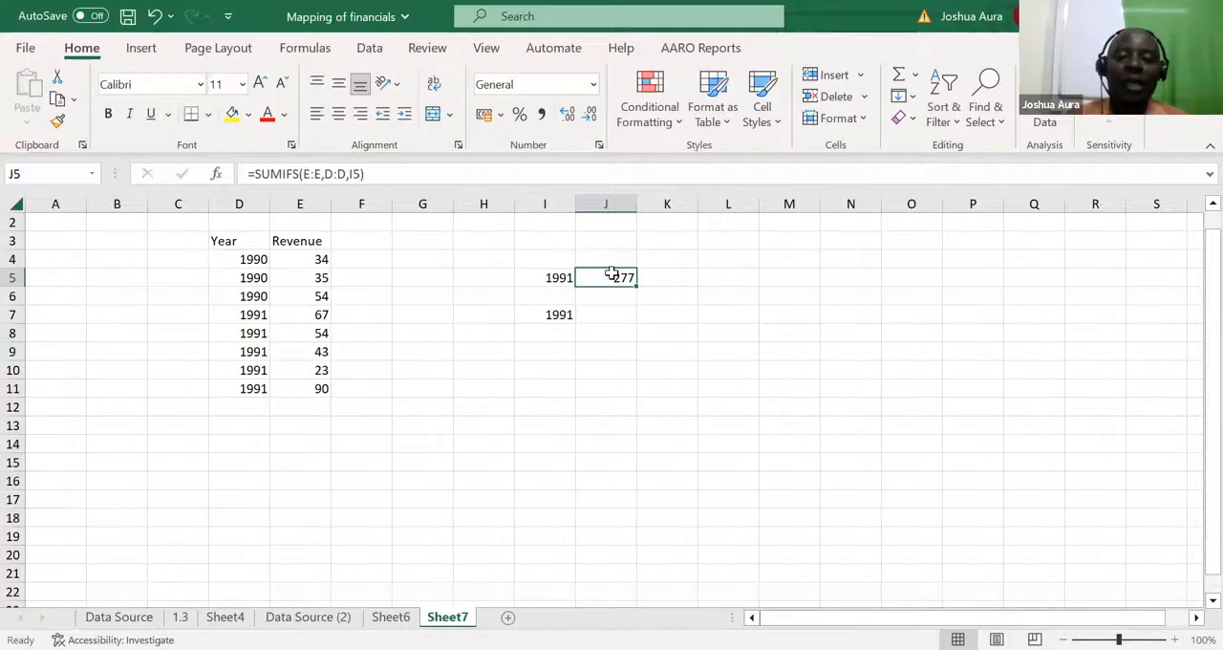
text(=)
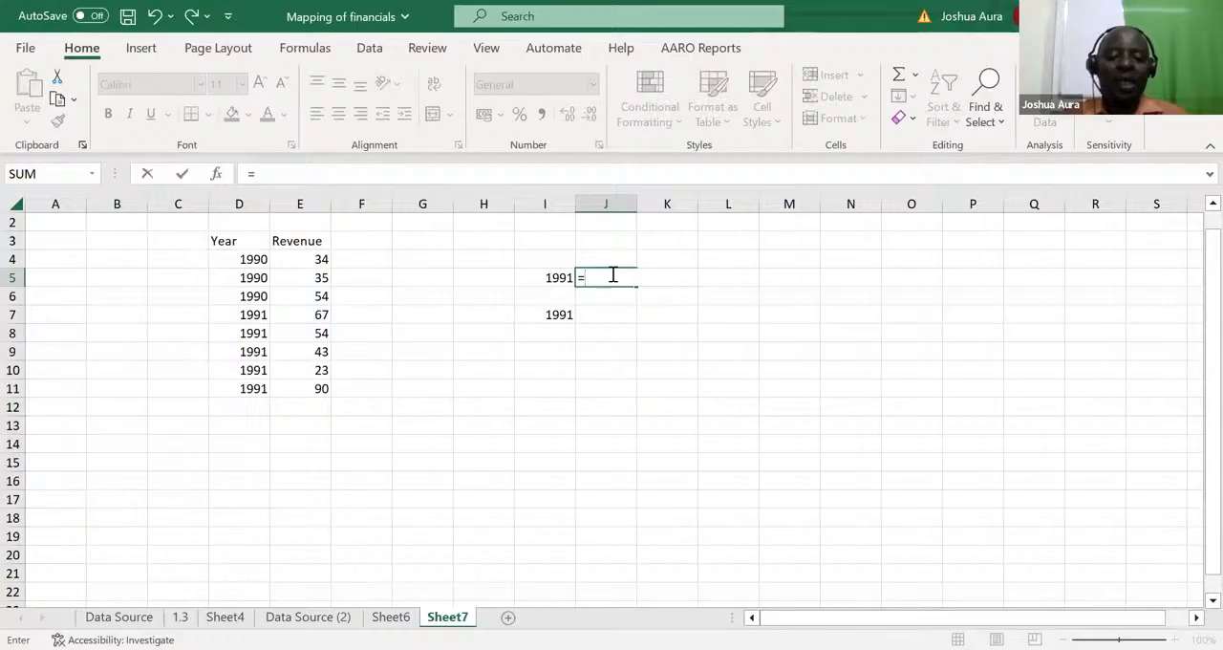
text(sum)
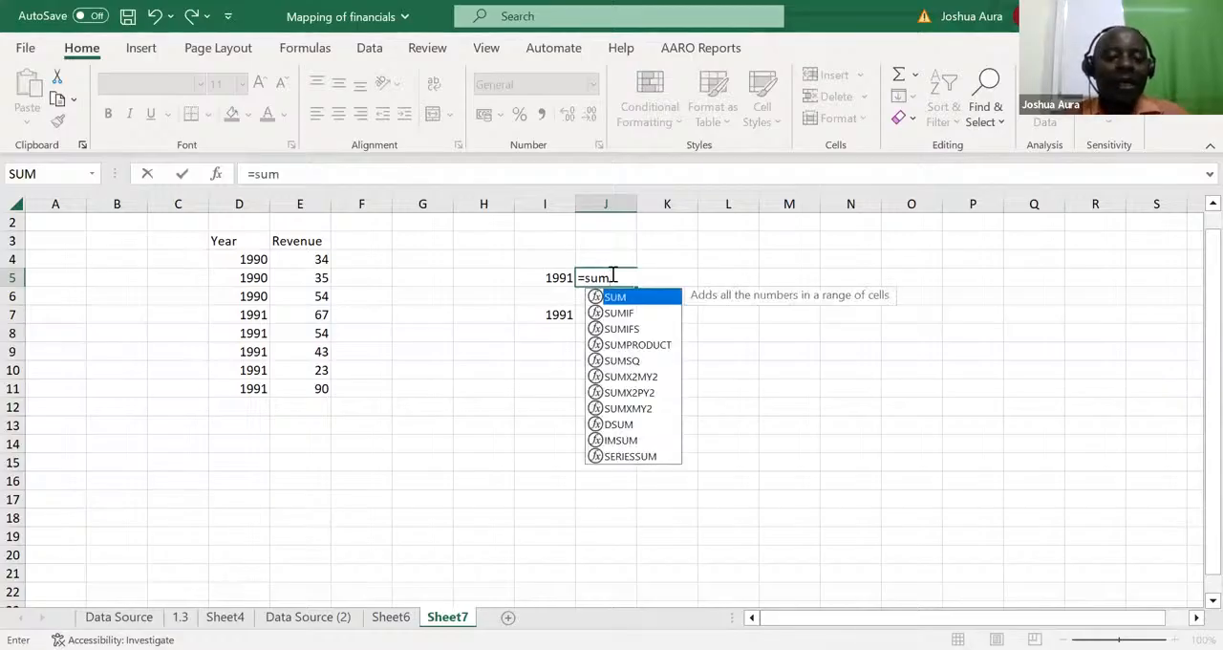
text(ifs)
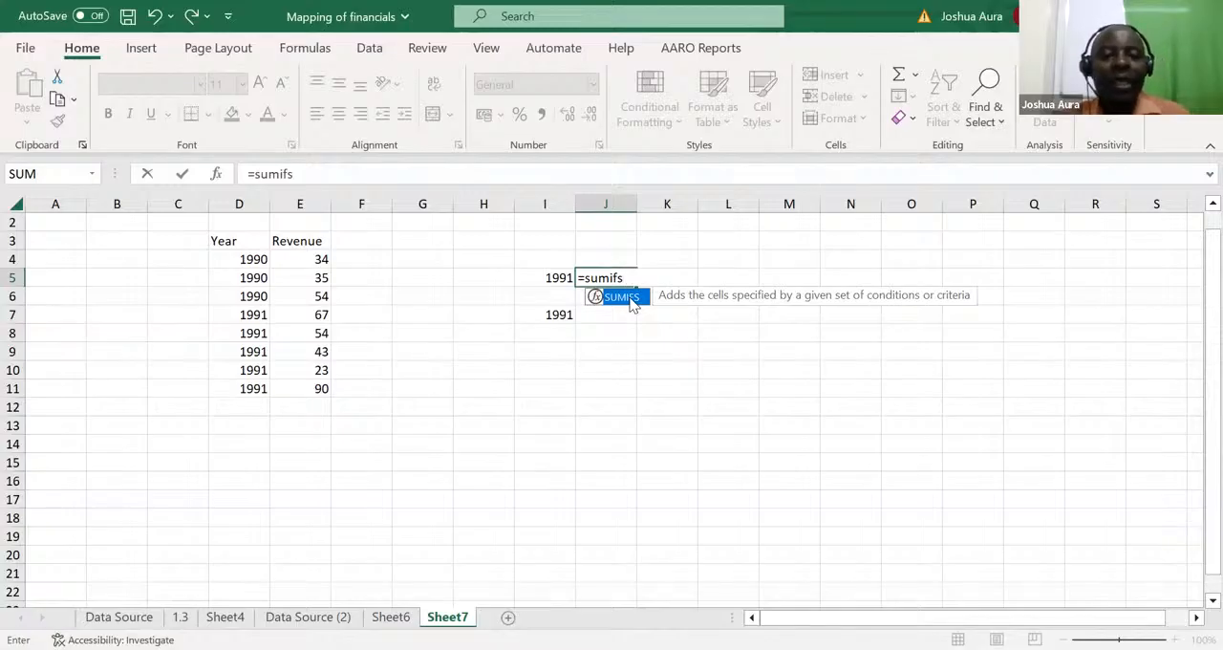
double_click(621, 297)
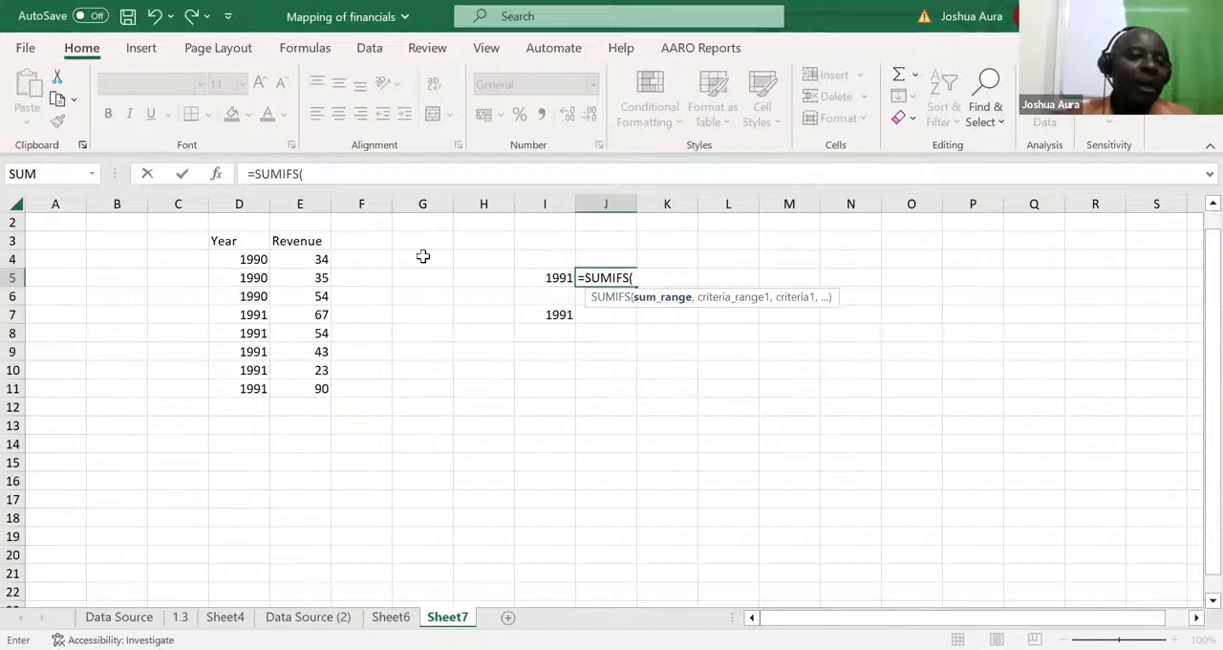
click(297, 197)
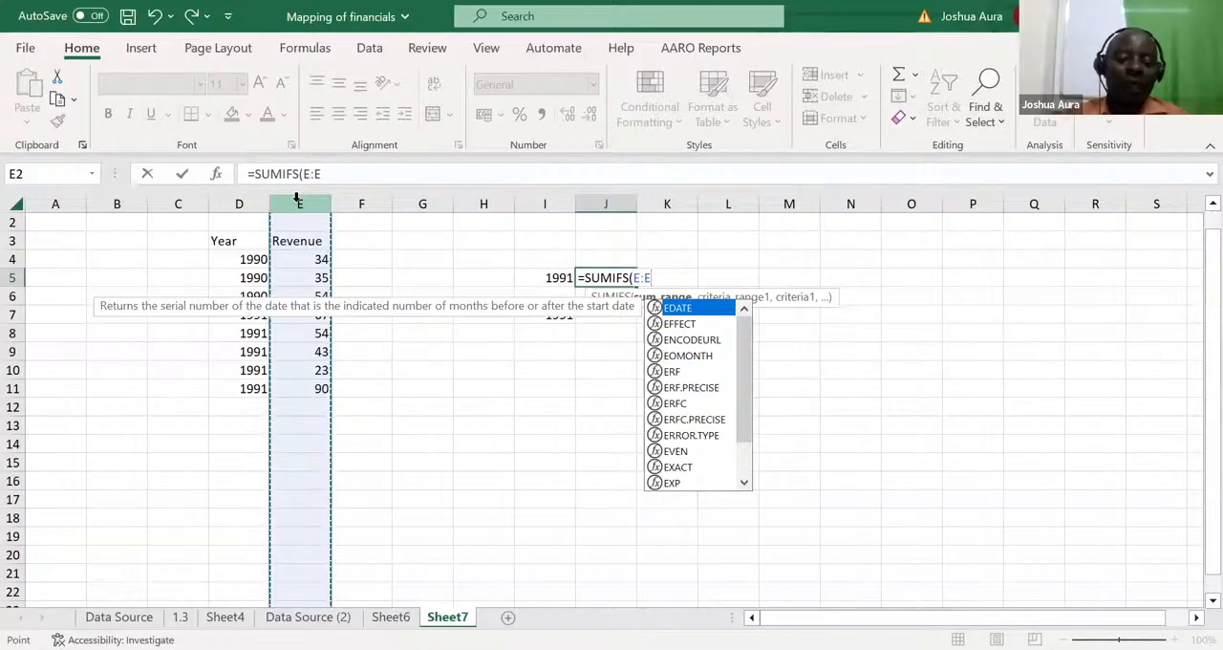
text(,)
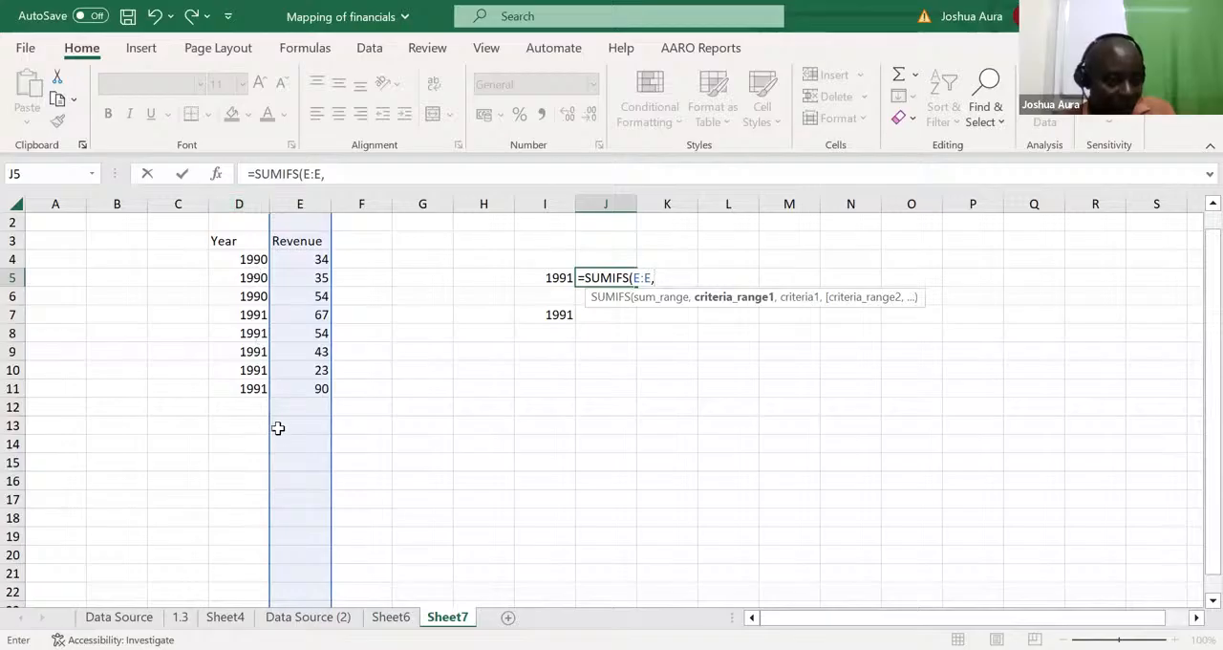
click(239, 194)
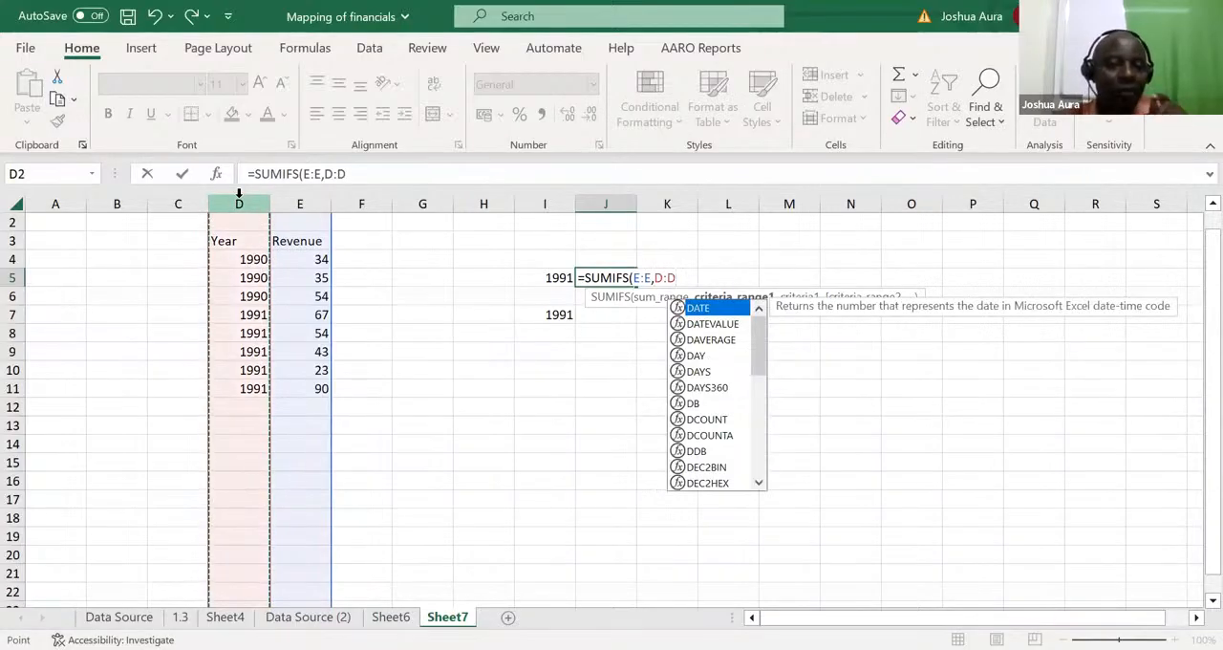
text(,)
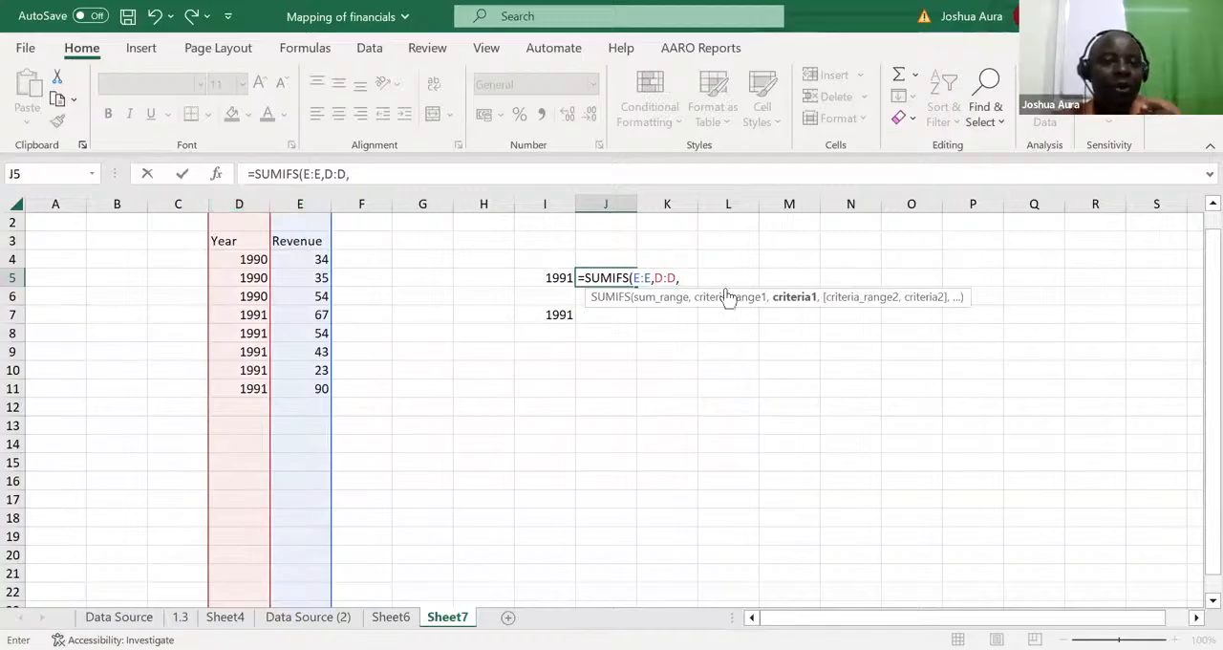
click(564, 276)
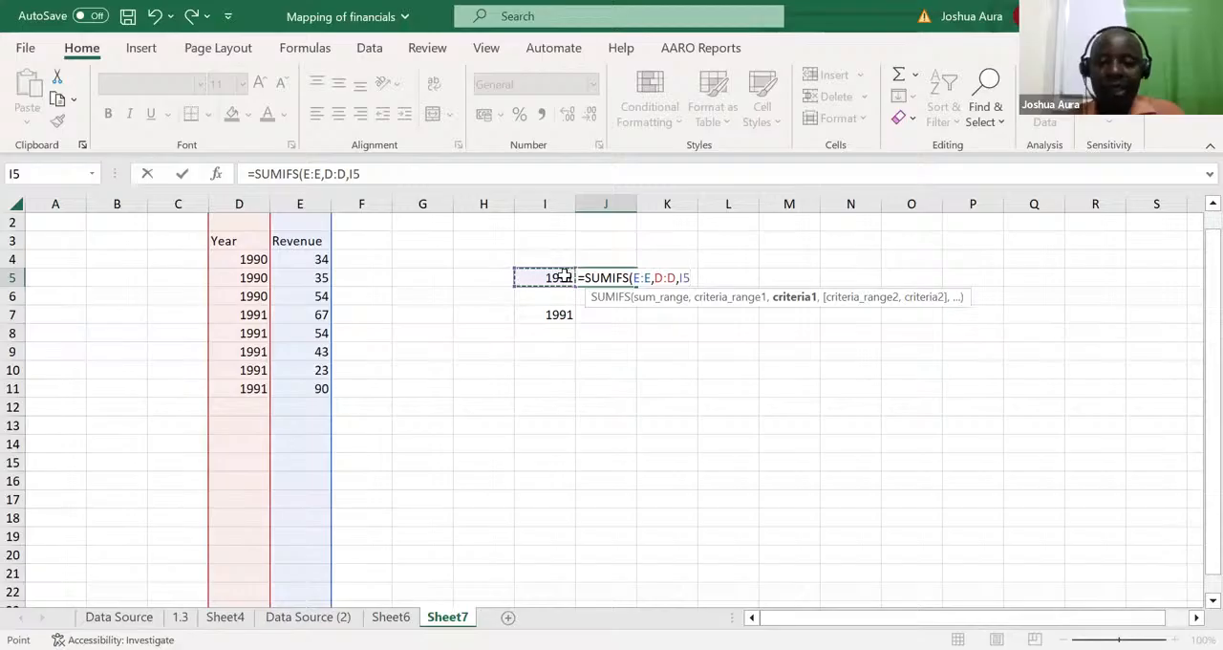
key(Return)
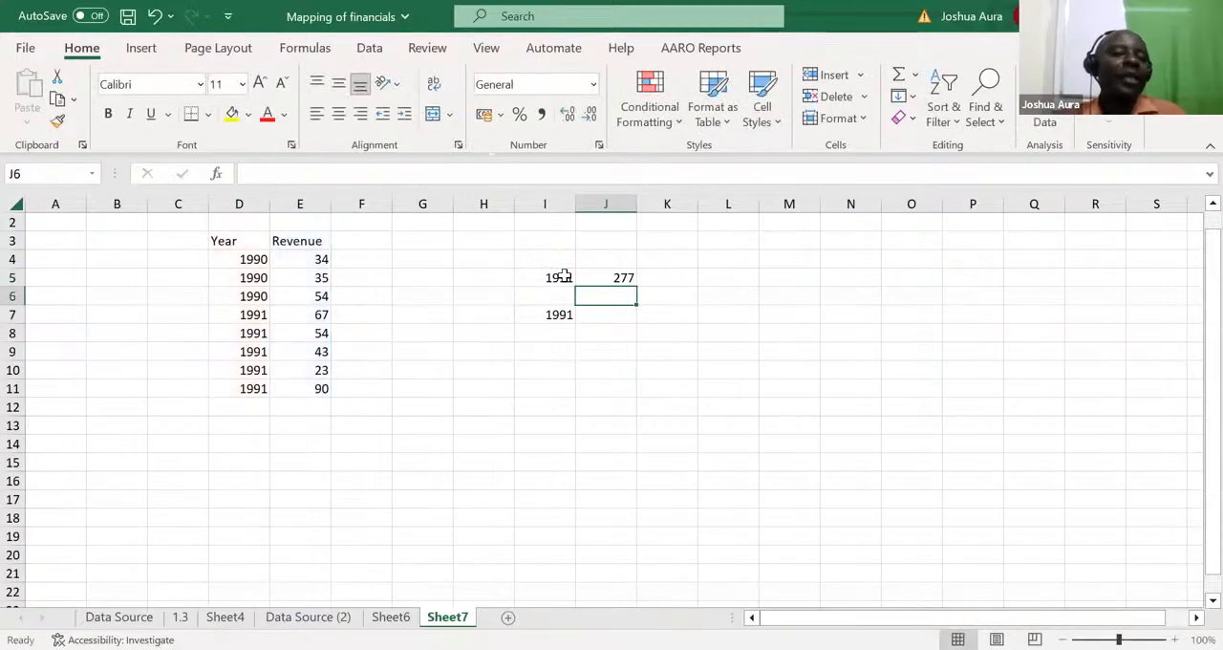
Step: Change the year criterion in I5 to 1990
click(568, 277)
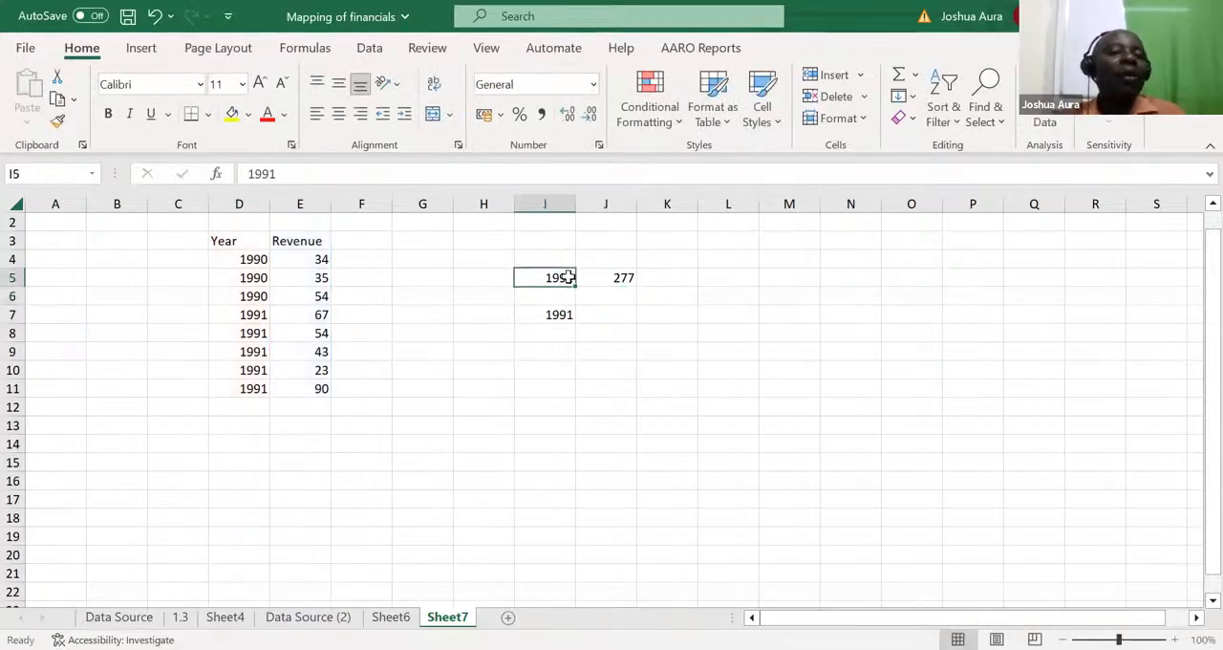
text(19)
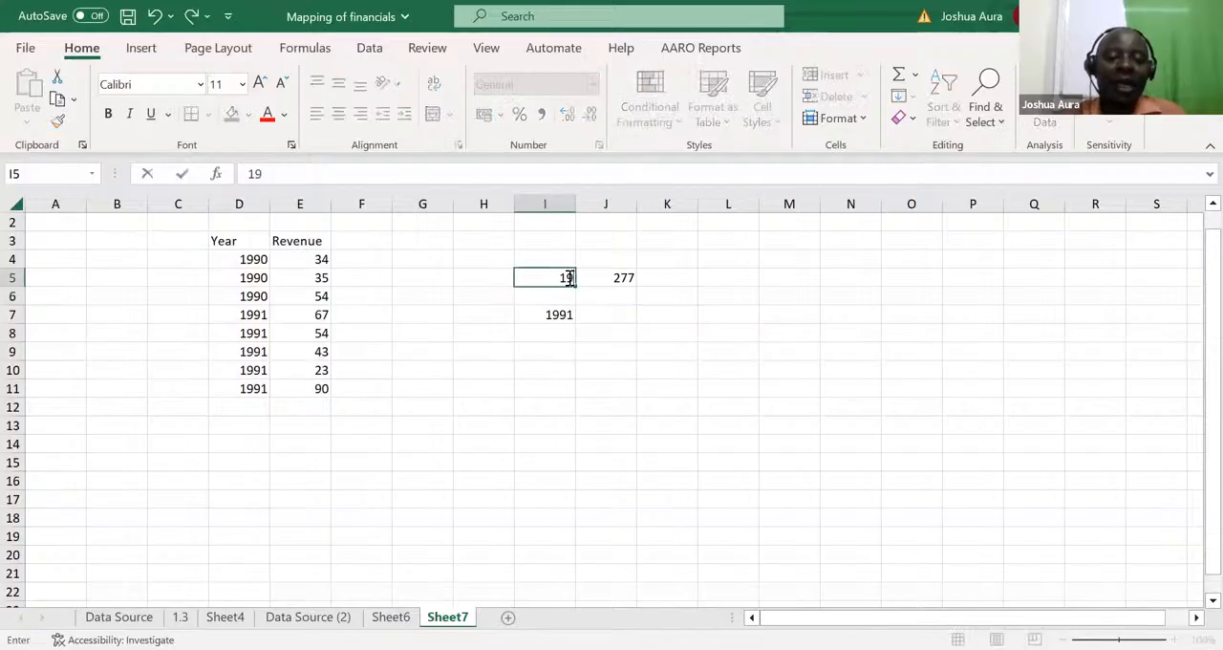
text(90)
key(Return)
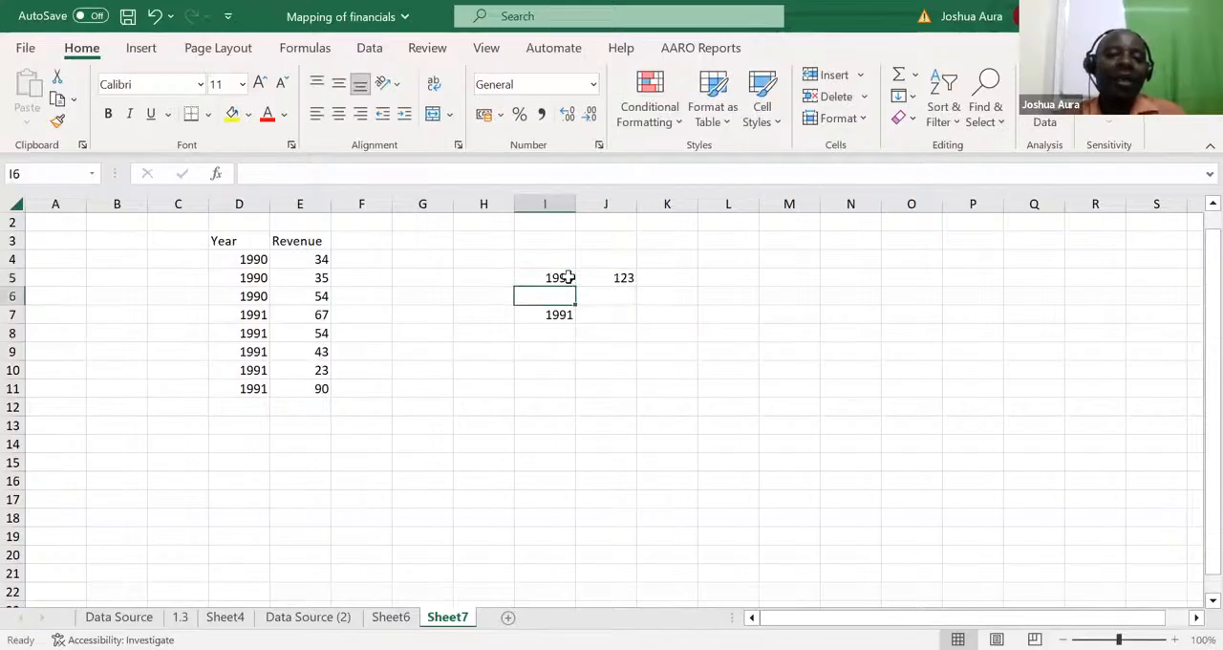
Step: Test the SUMIFS formula with a year missing from the table by setting I5 to 1978
click(562, 277)
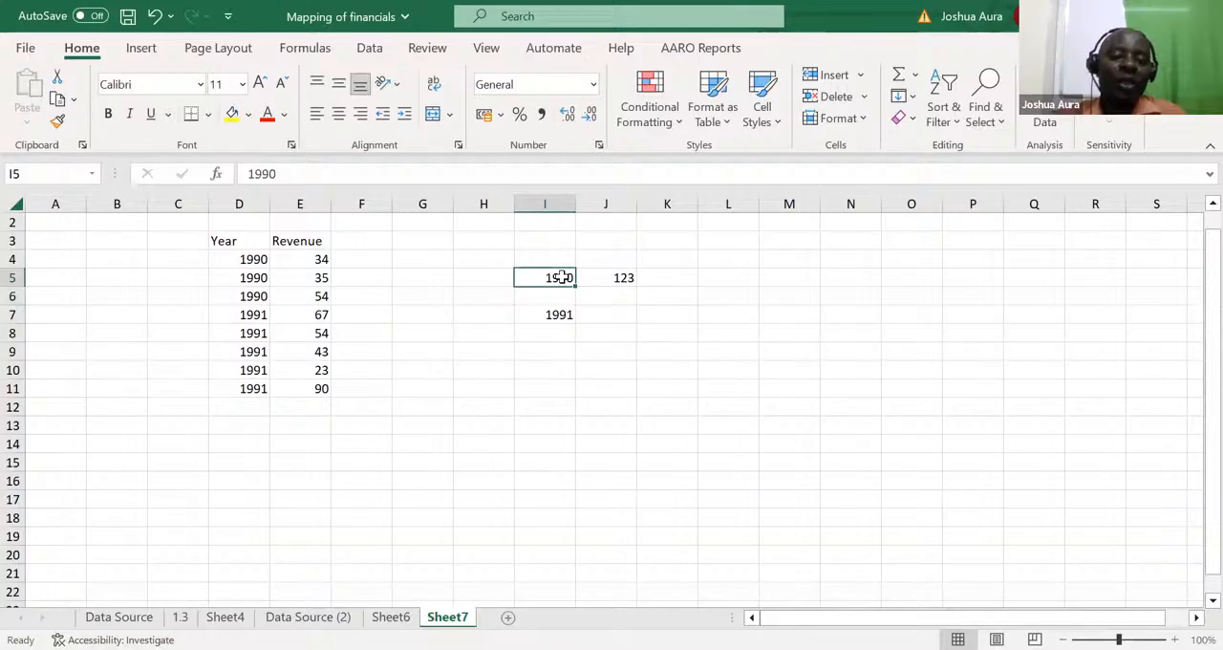
text(1978)
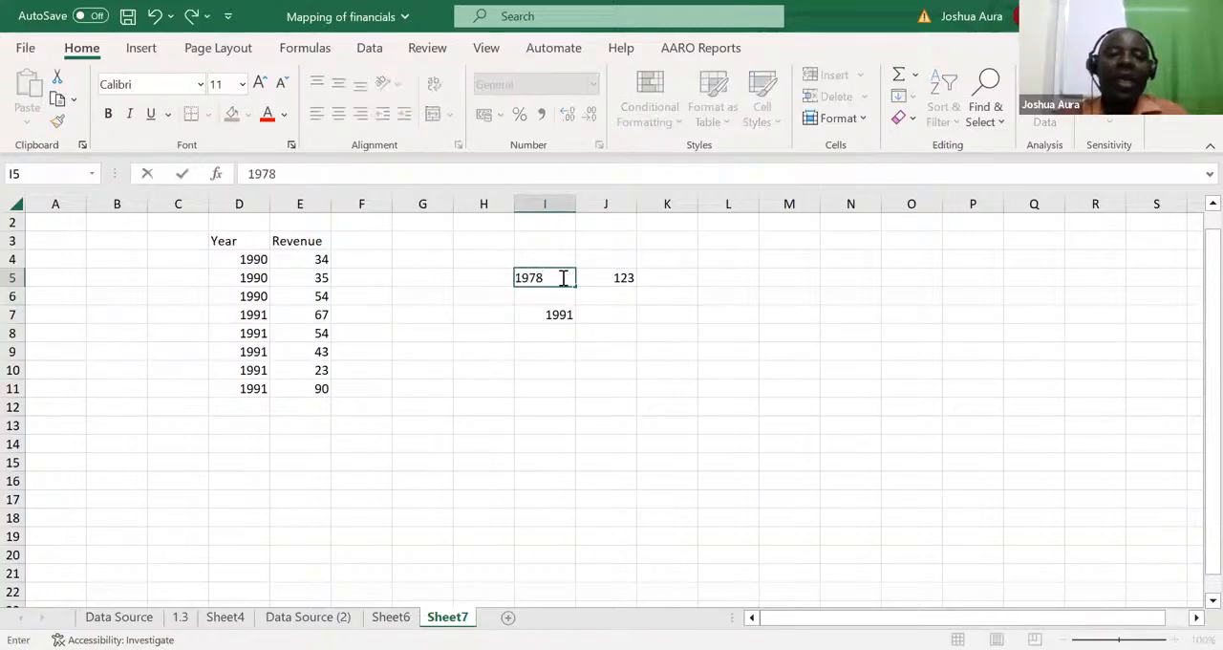
key(Return)
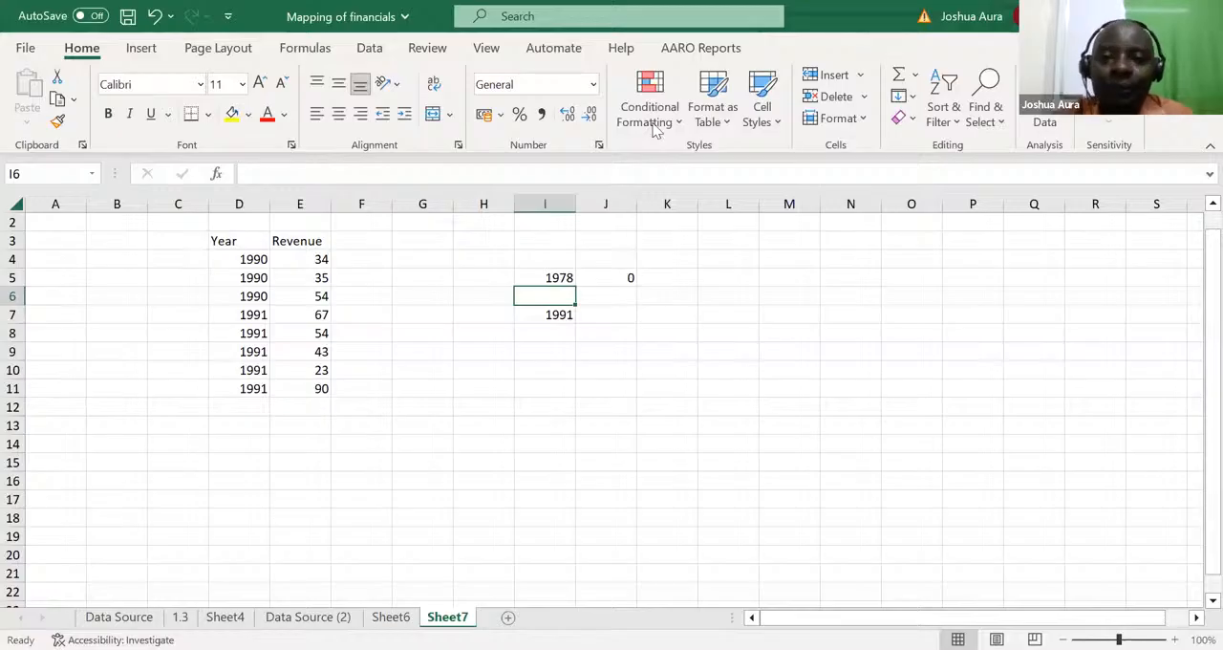
key(alt+Tab)
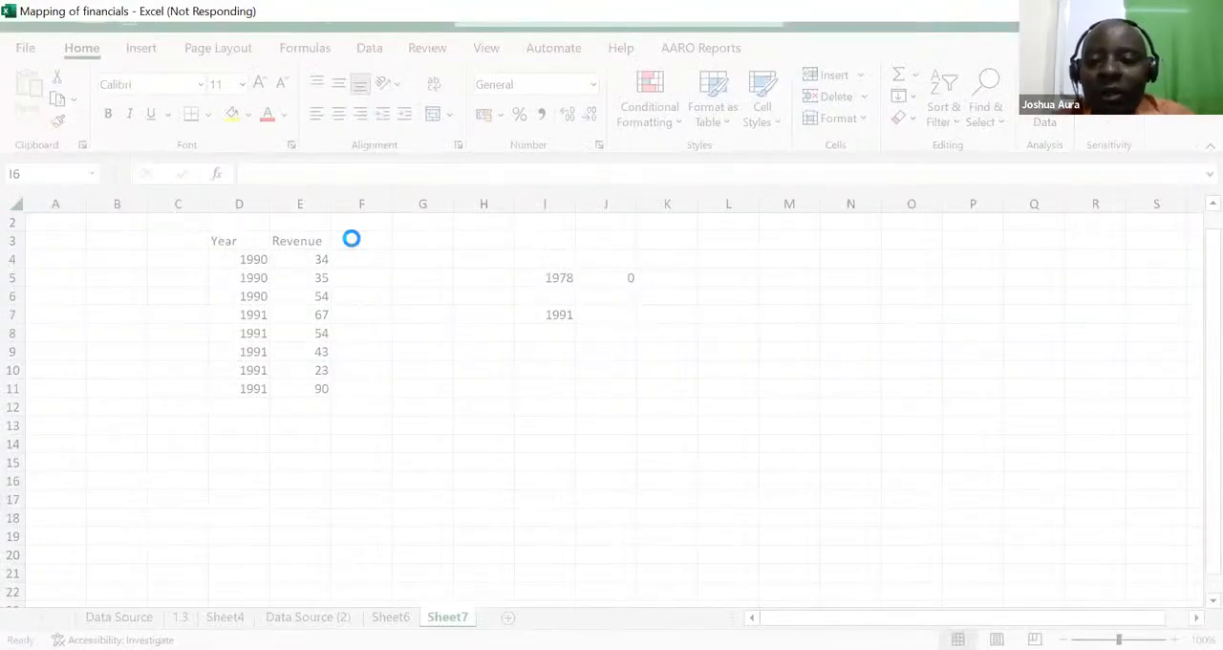
Step: Add a Gender column in F3 beside Revenue and enter Girls in F4 and F5
double_click(351, 239)
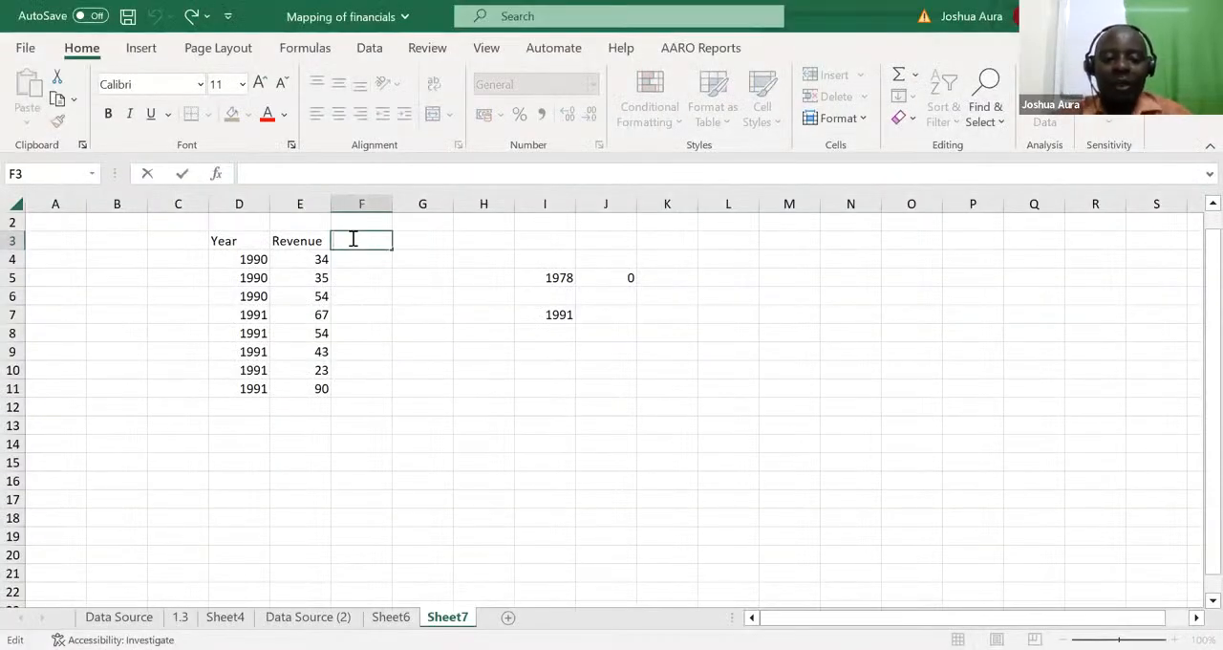
text(Gender)
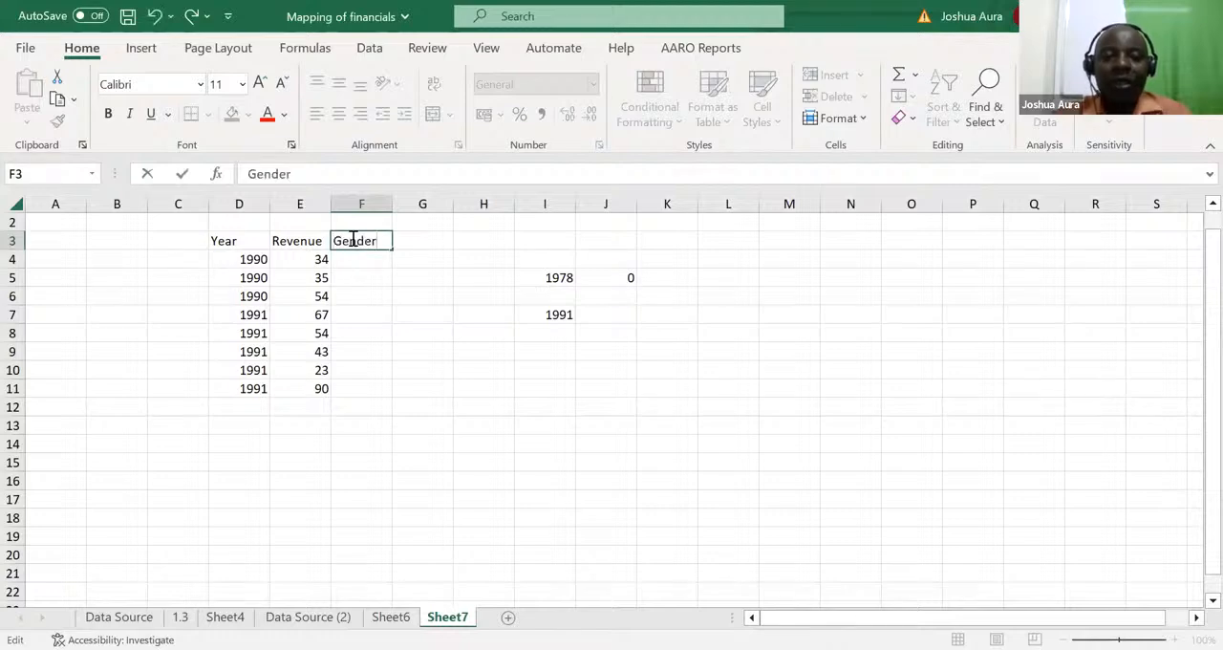
click(355, 259)
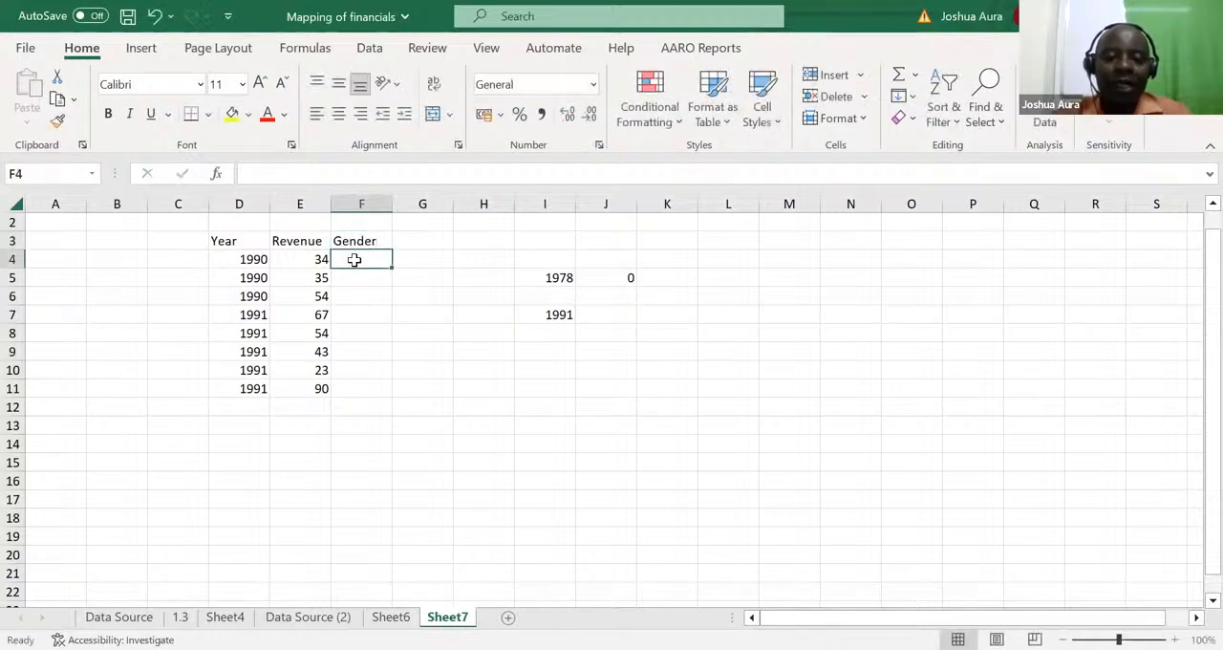
text(Girls)
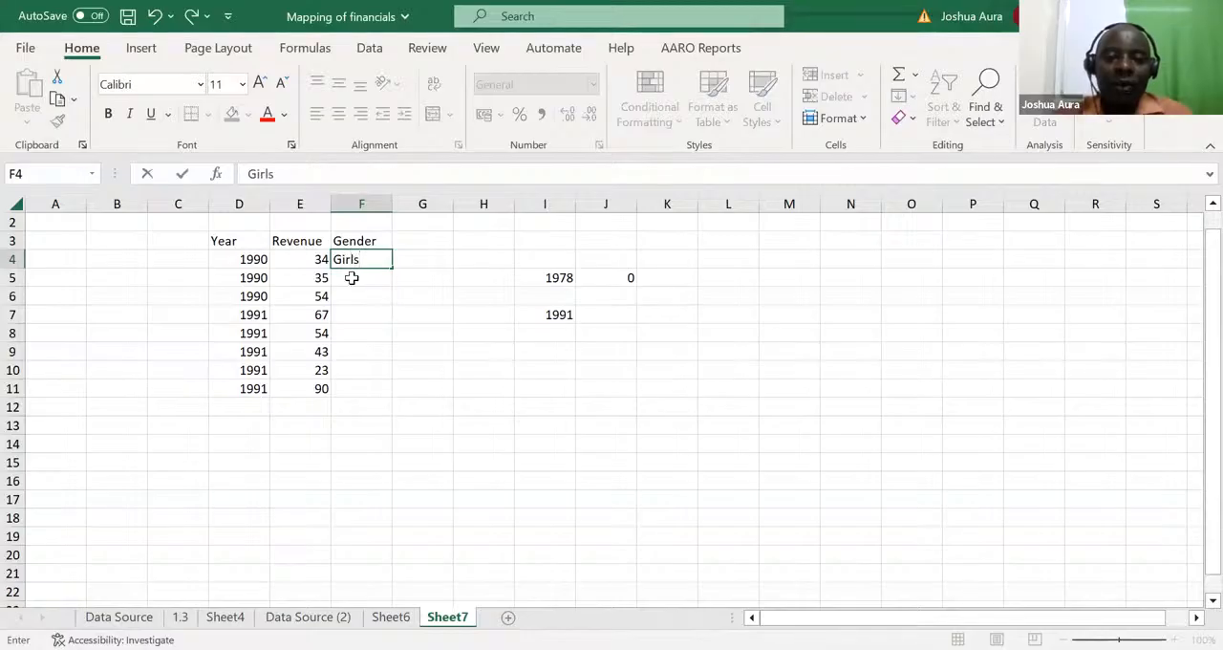
click(352, 277)
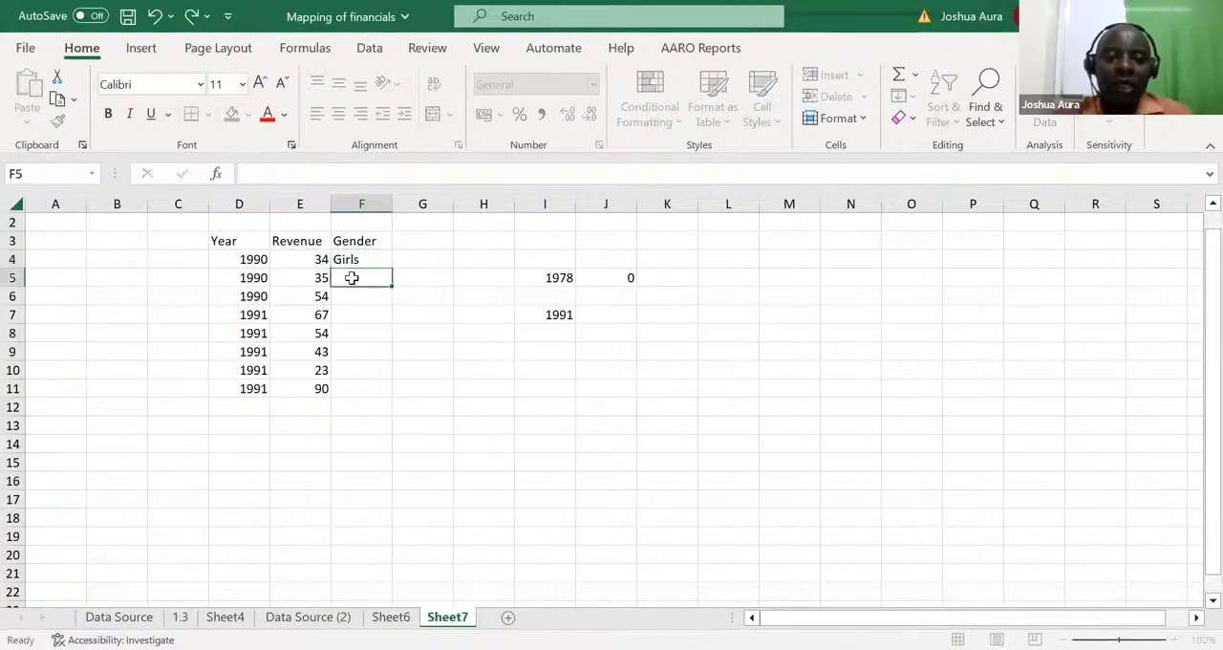
text(Girls)
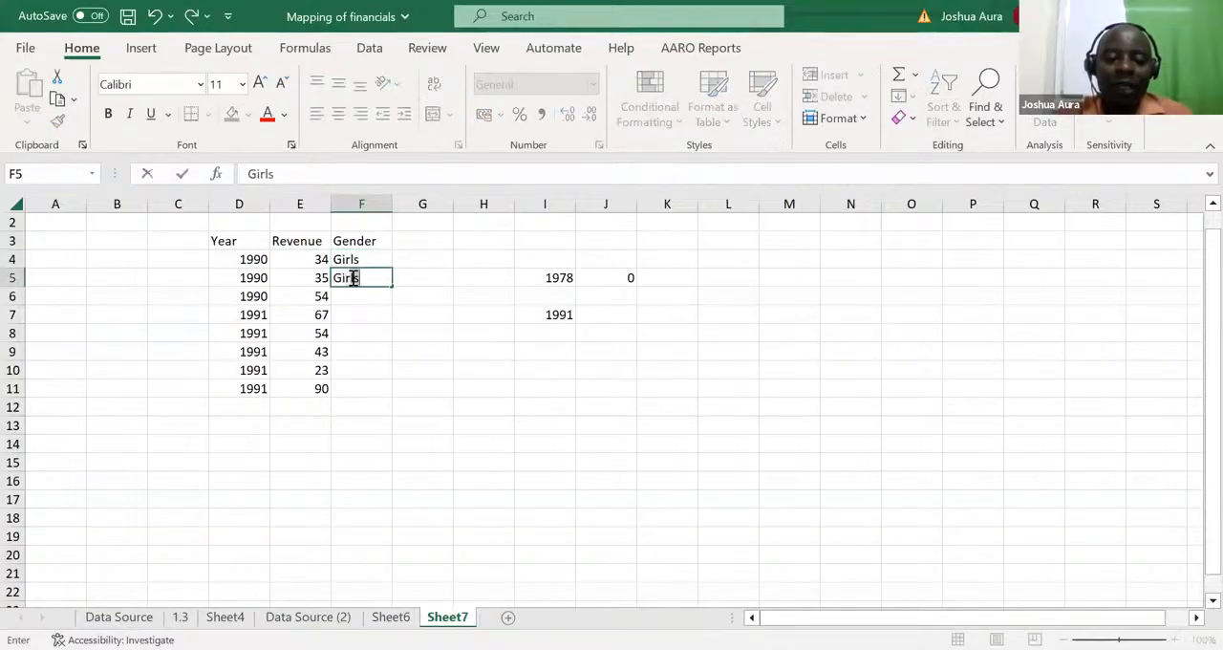
Step: Enter Boys in F6 of the Gender column and copy it to F9 and F11
click(348, 293)
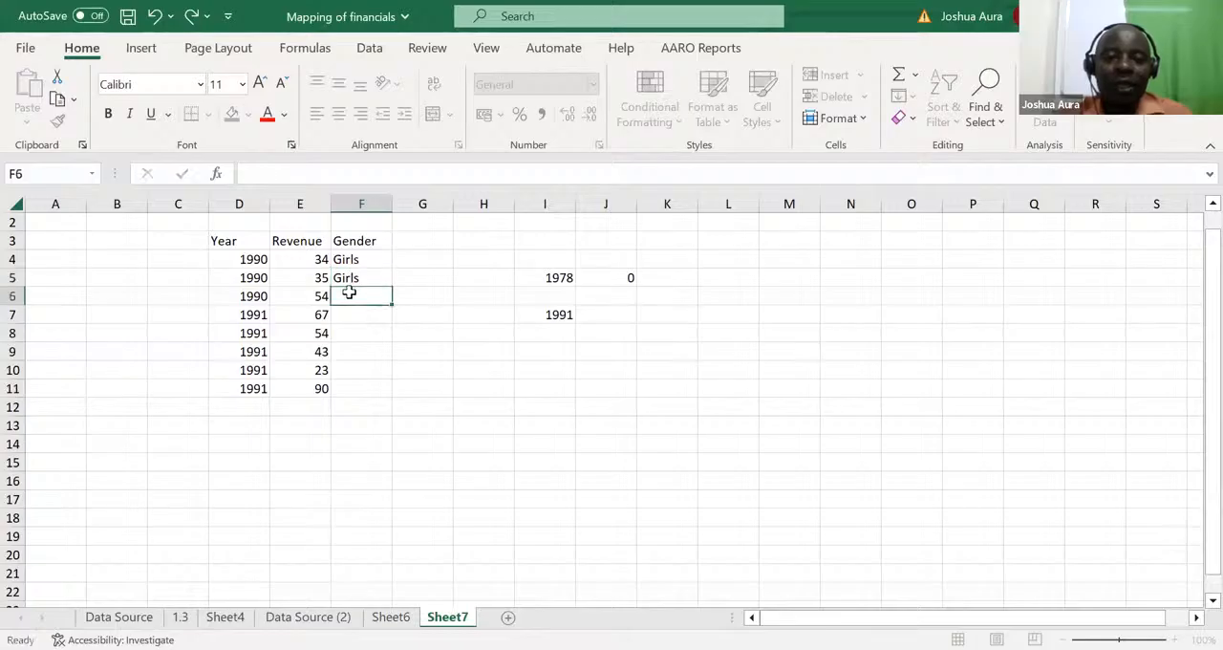
text(B)
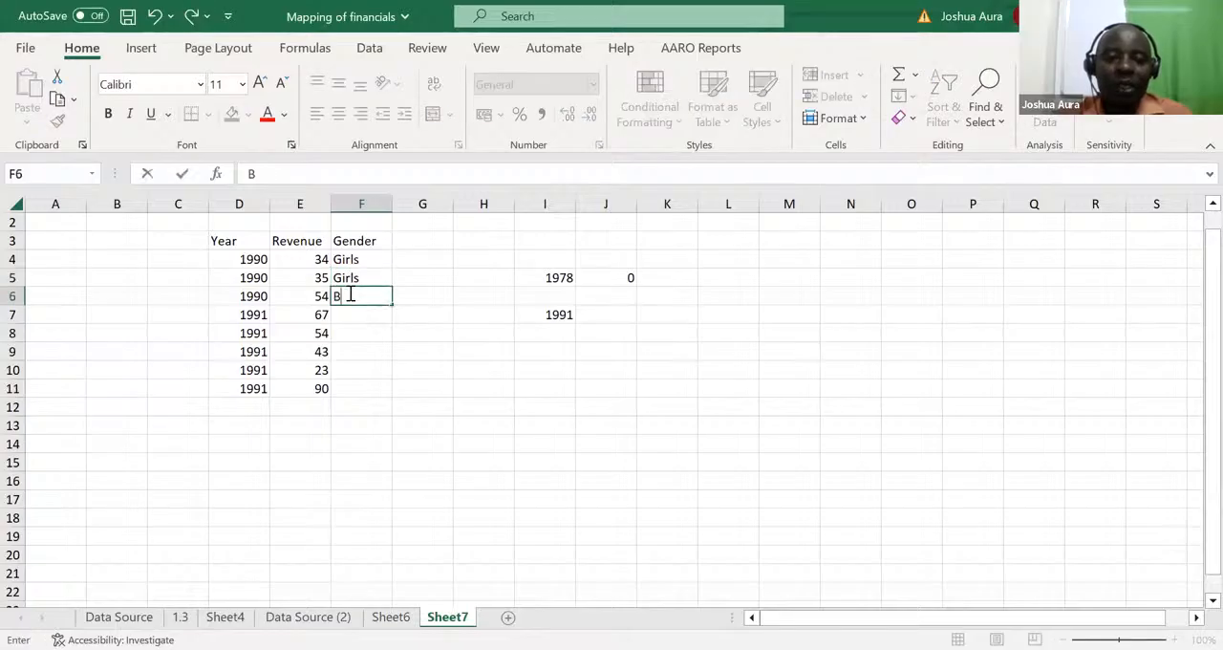
text(oys)
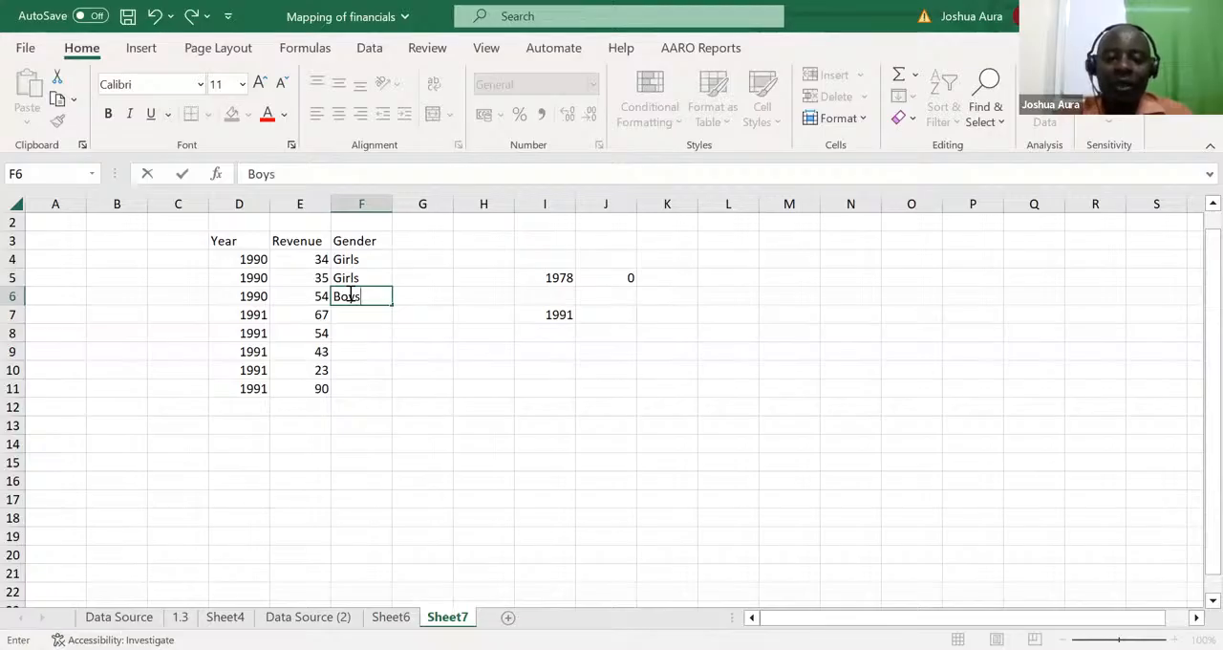
key(ctrl+Return)
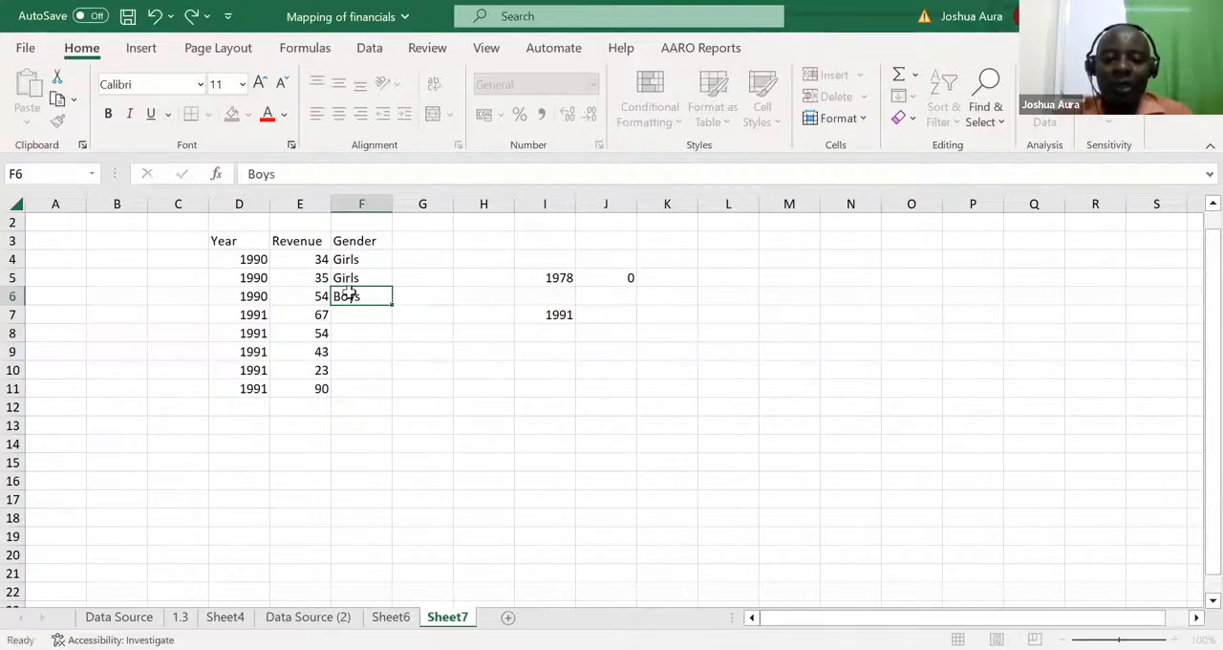
key(ctrl+c)
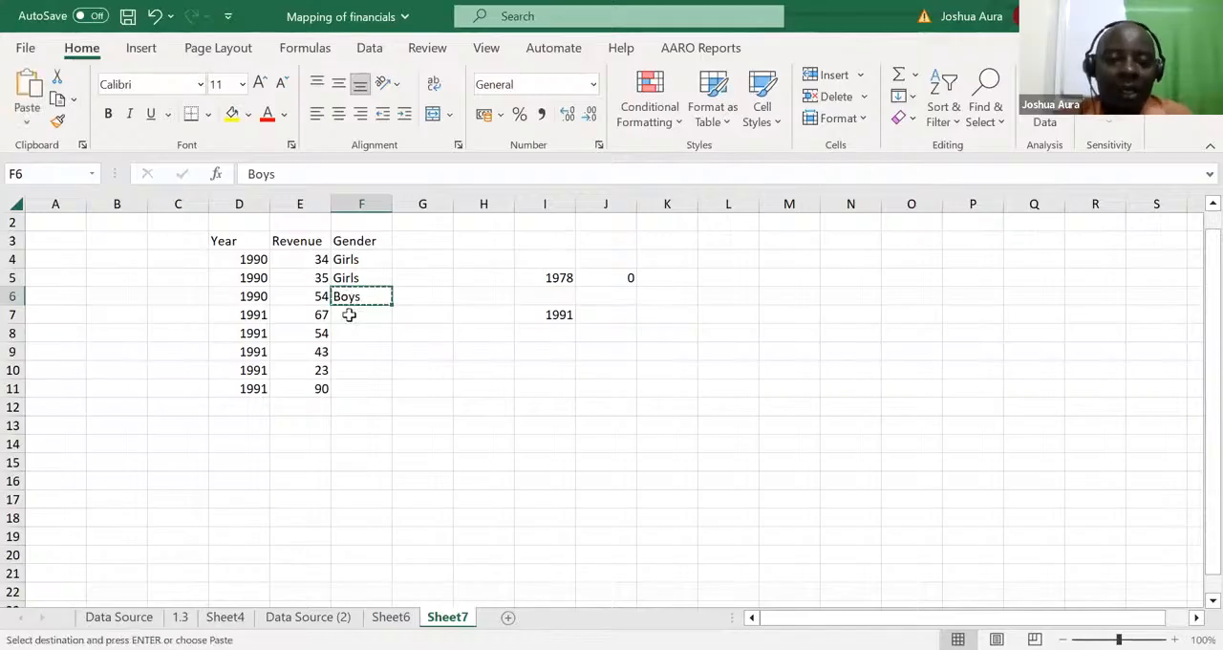
click(354, 346)
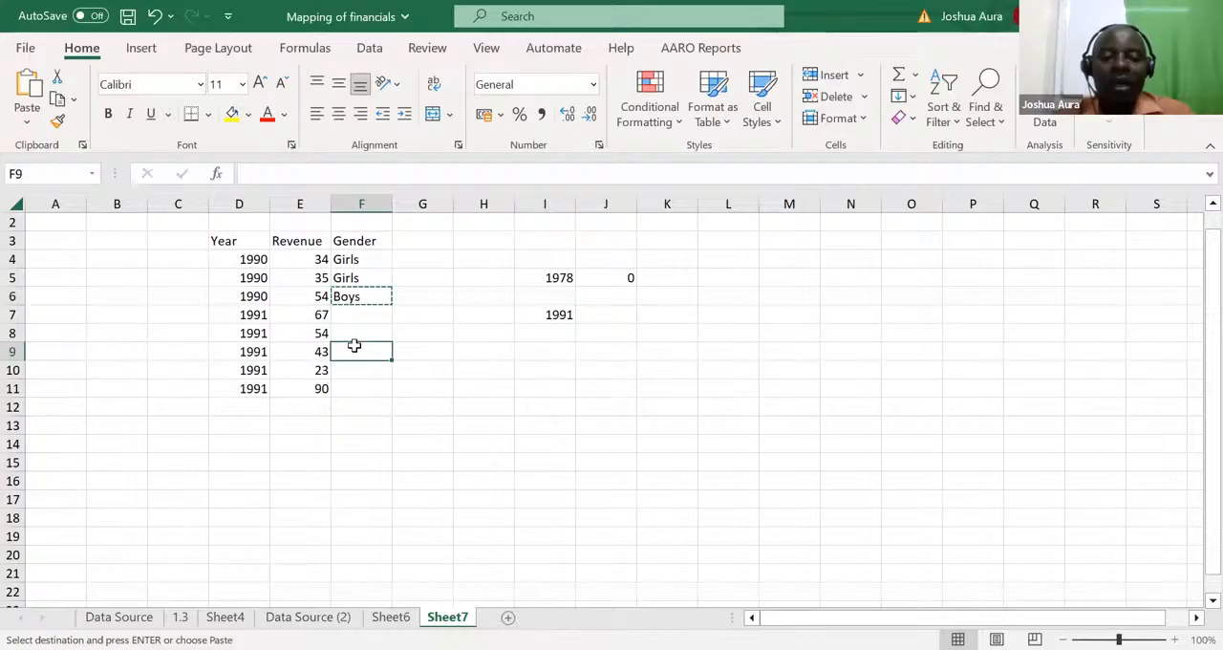
key(ctrl+v)
click(348, 390)
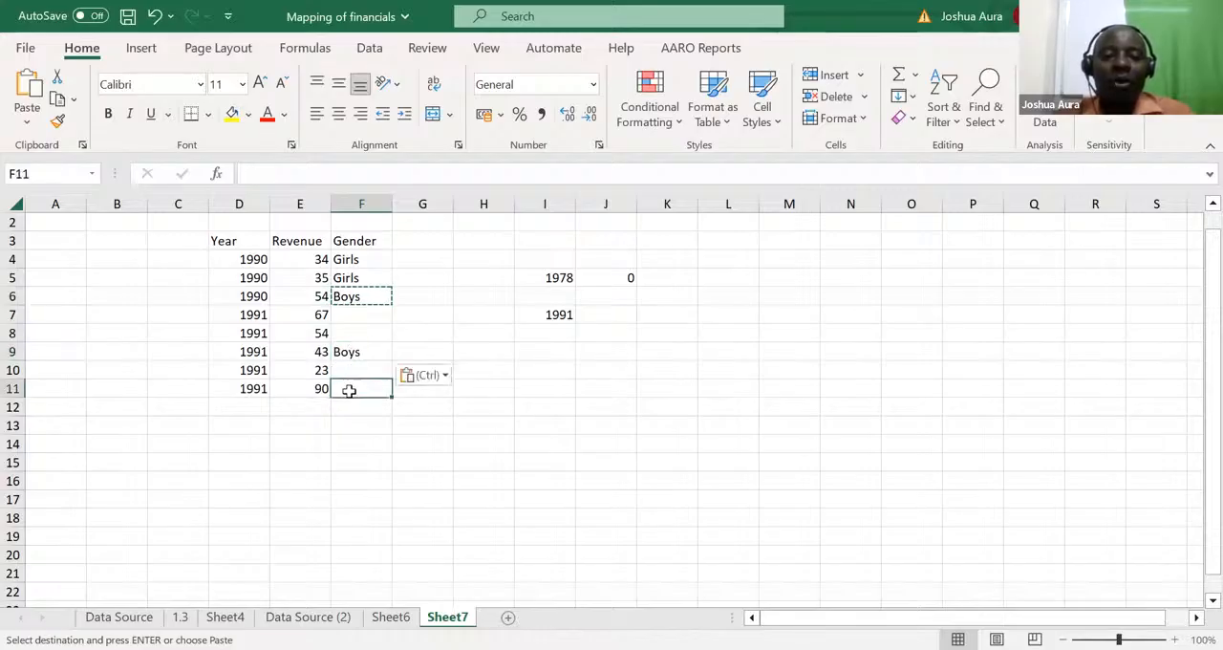
key(ctrl+v)
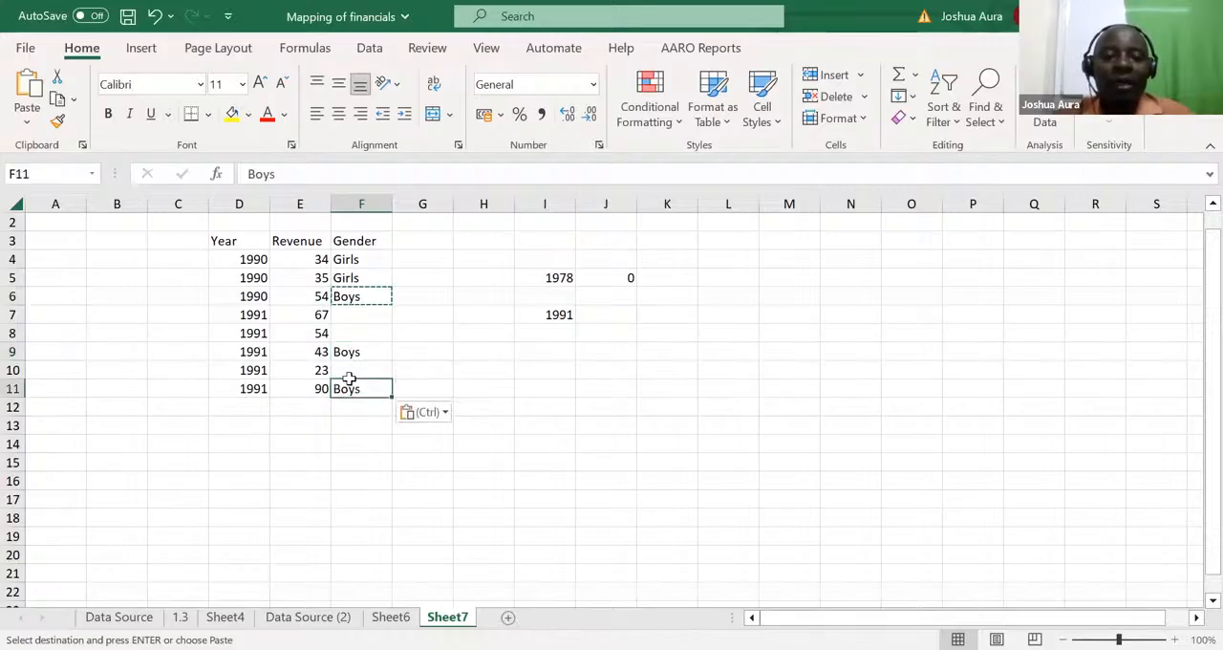
Step: Complete the Gender column by copying Boys to F7 and Girls to F8 and F10
click(351, 317)
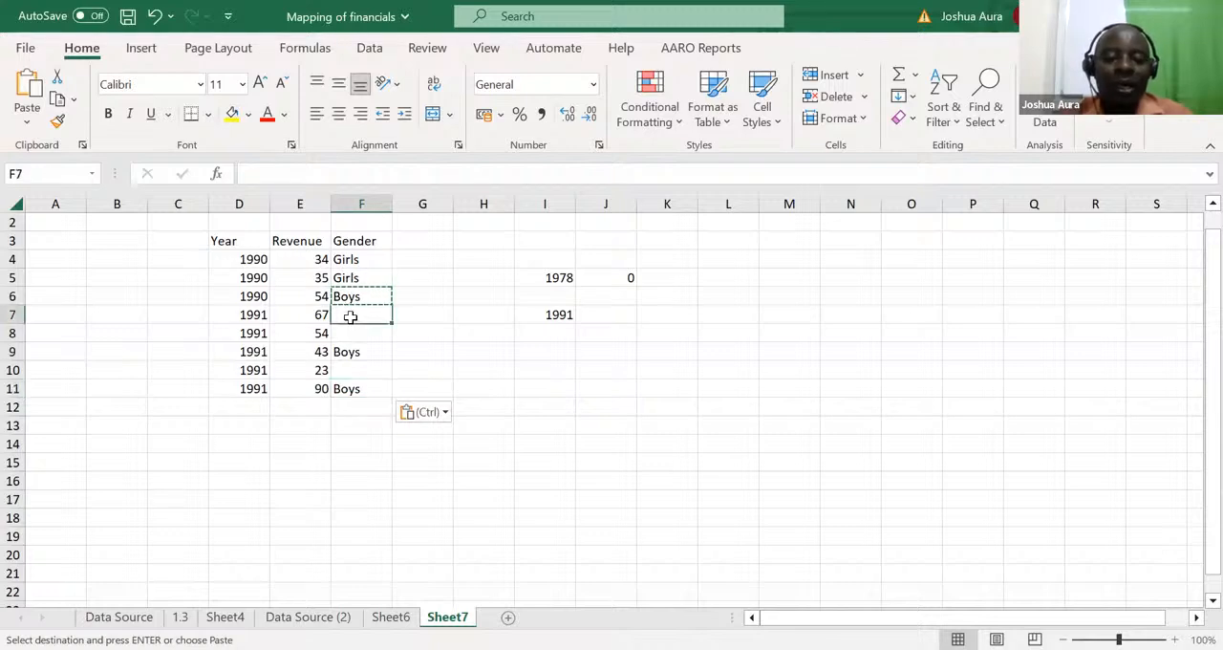
key(ctrl+v)
click(355, 278)
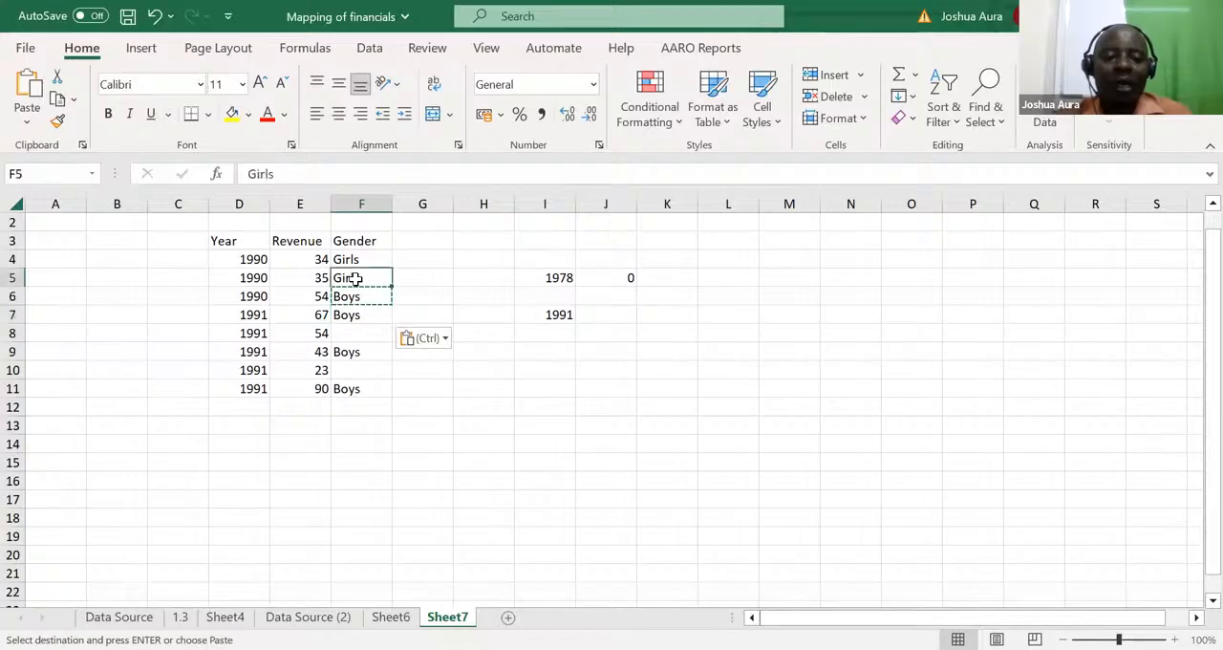
key(ctrl+c)
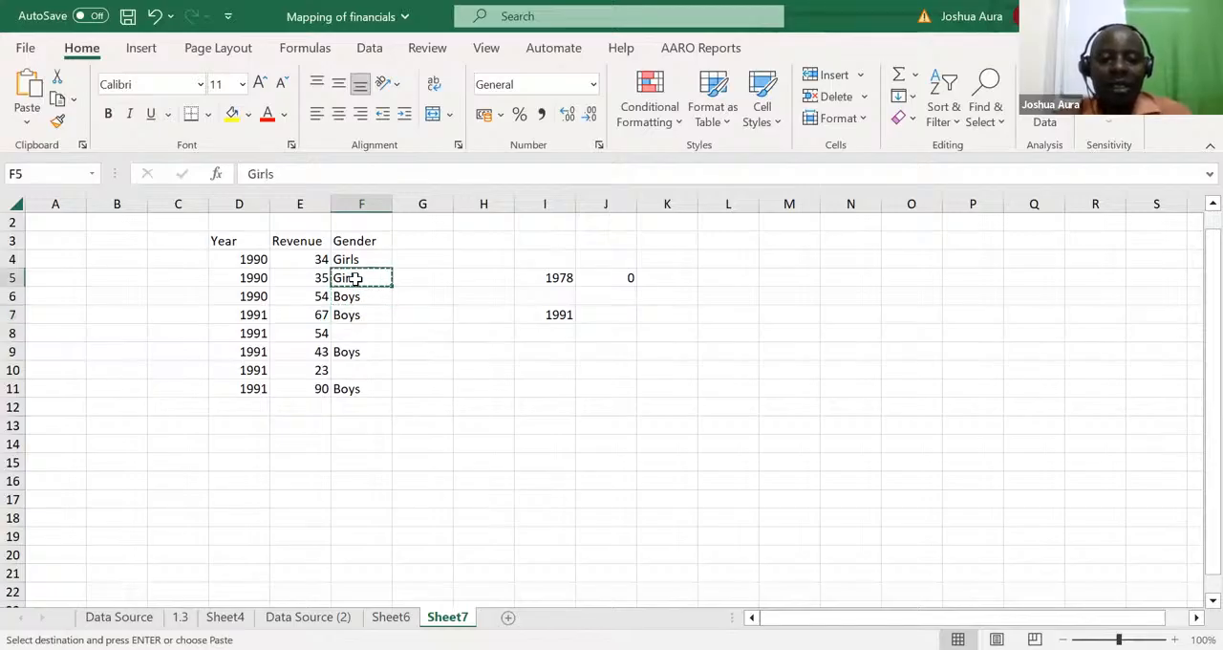
click(349, 330)
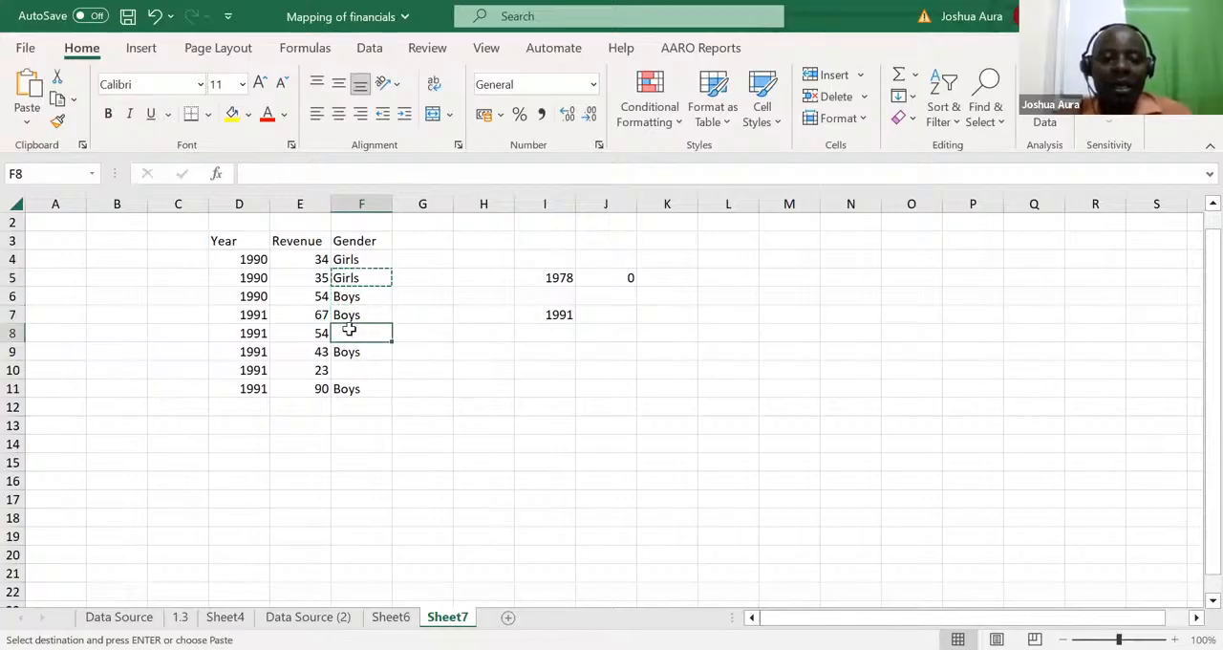
key(ctrl+v)
click(349, 370)
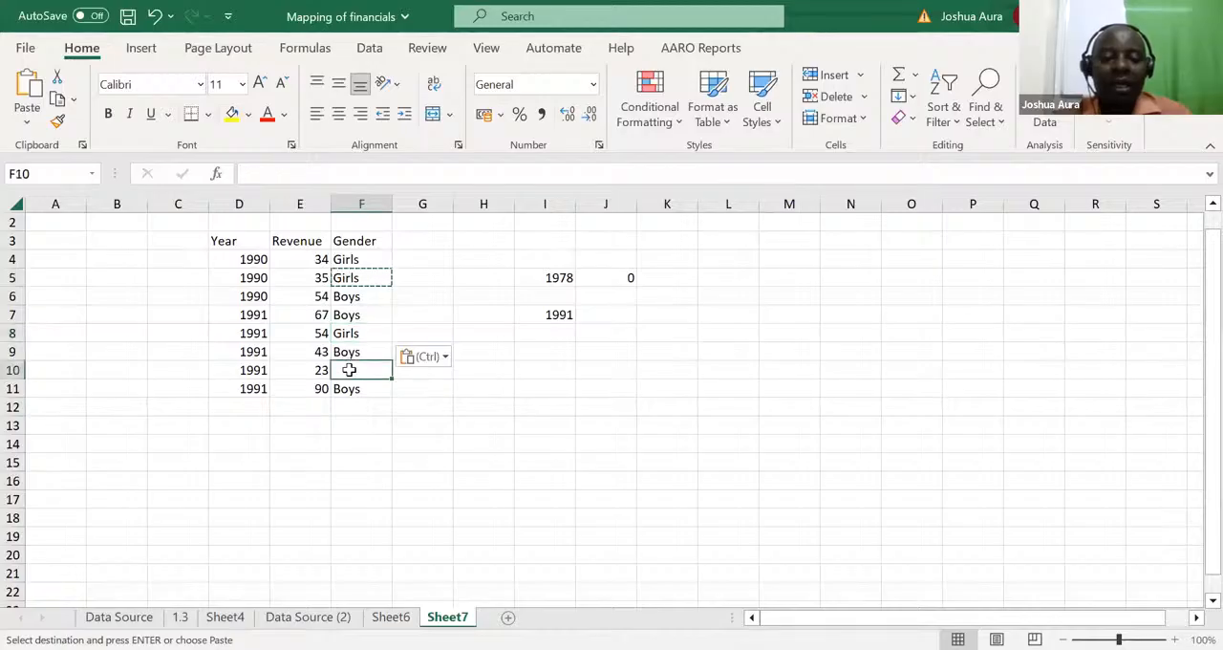
key(ctrl+v)
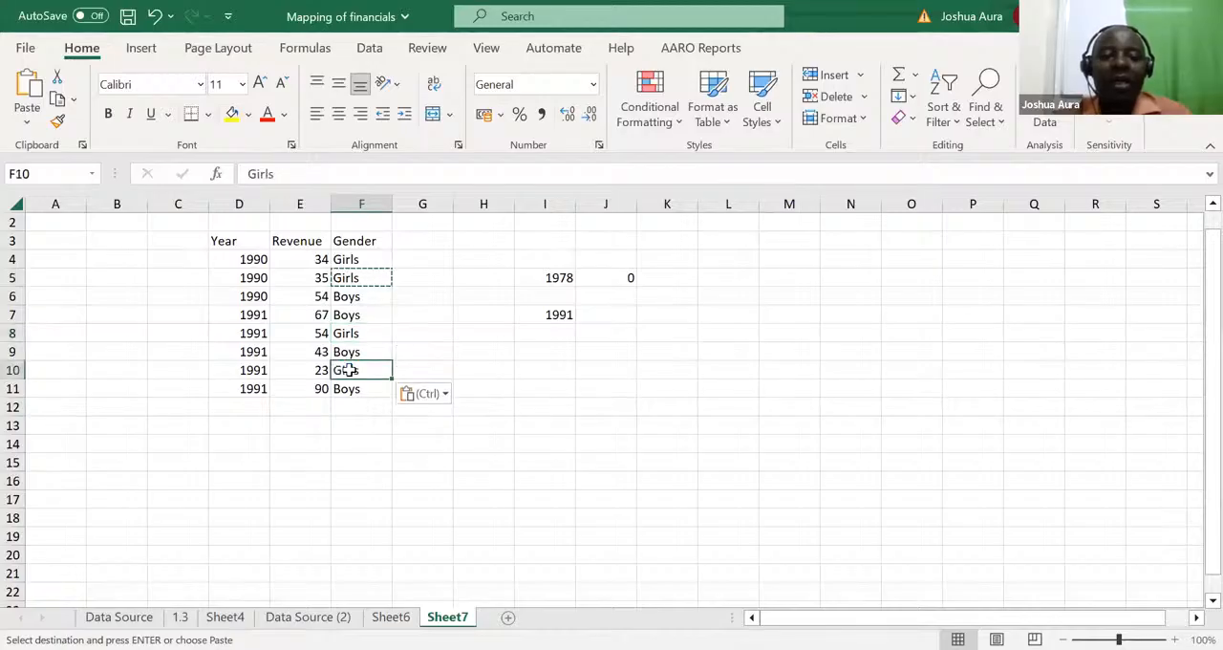
click(371, 461)
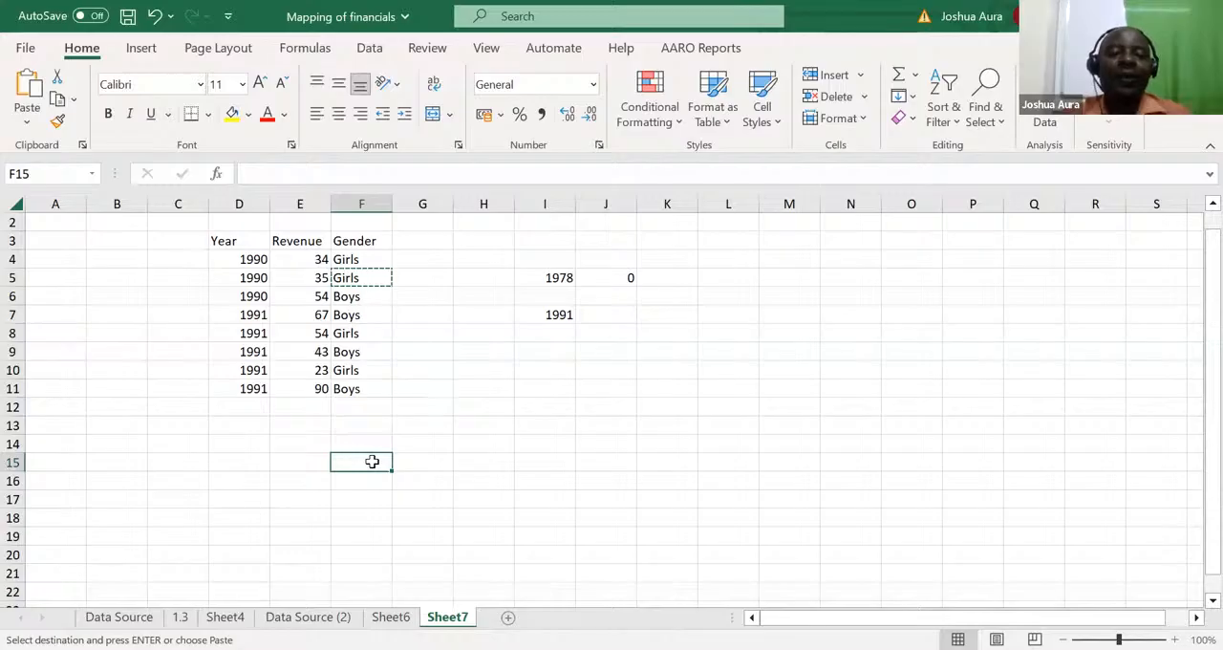
key(Escape)
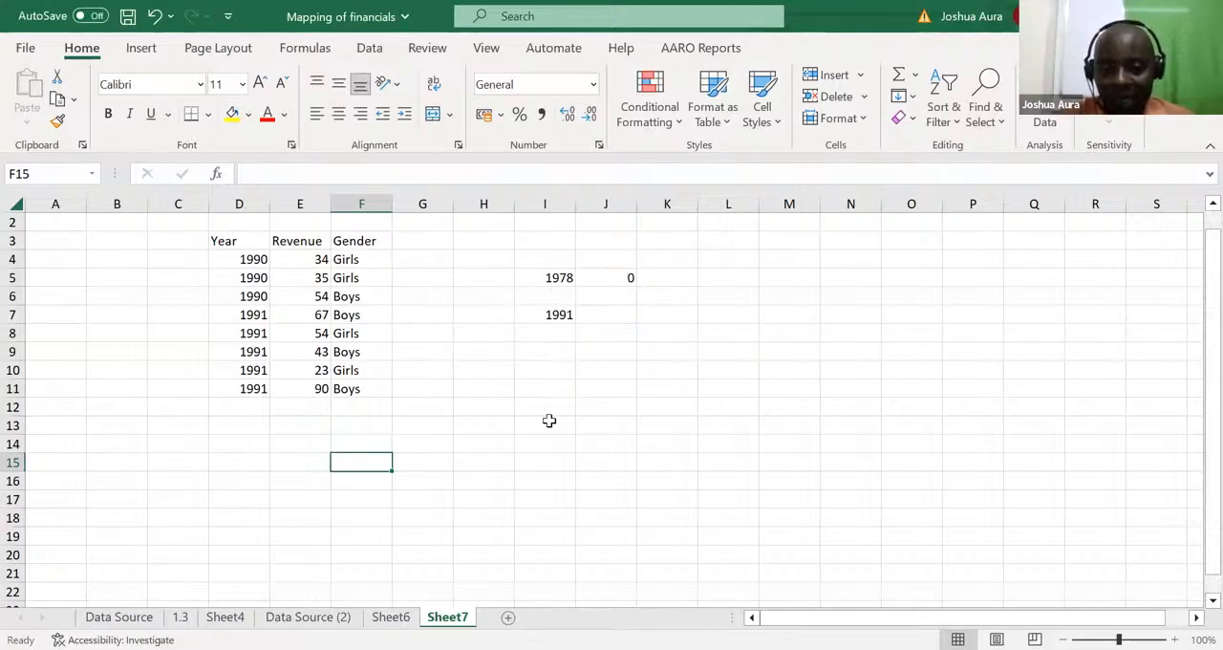
Step: Set the year criterion in I5 to 1991 and replace the formula in J5 with the gender criterion Girls
click(564, 279)
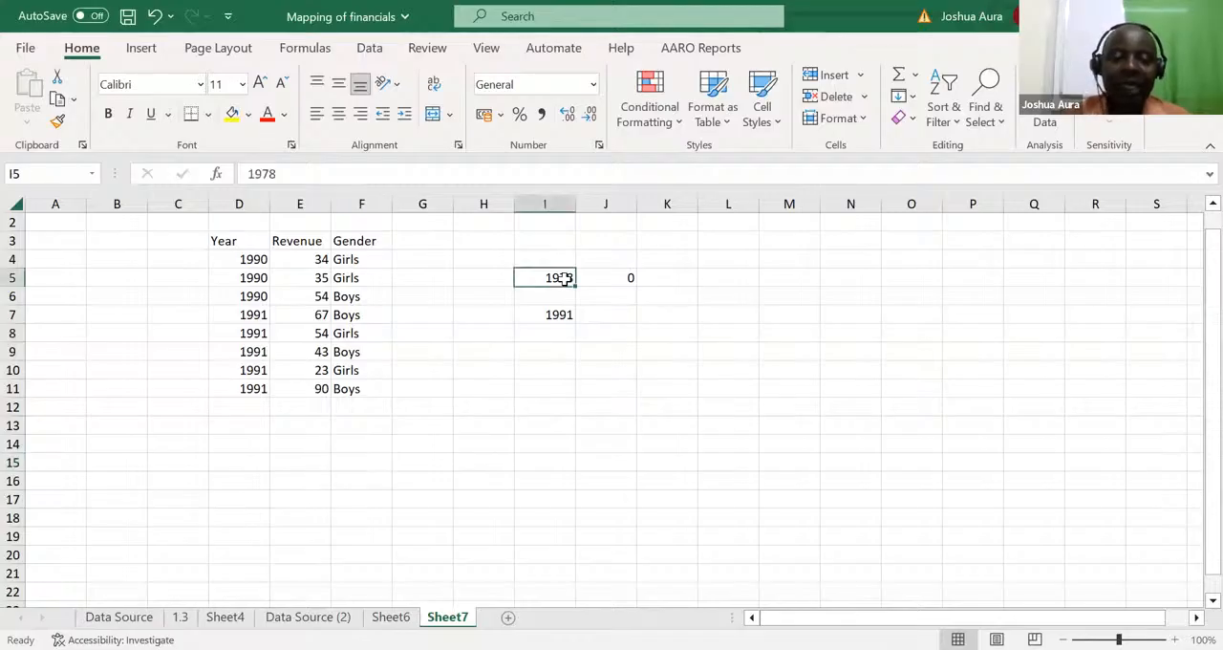
text(1991)
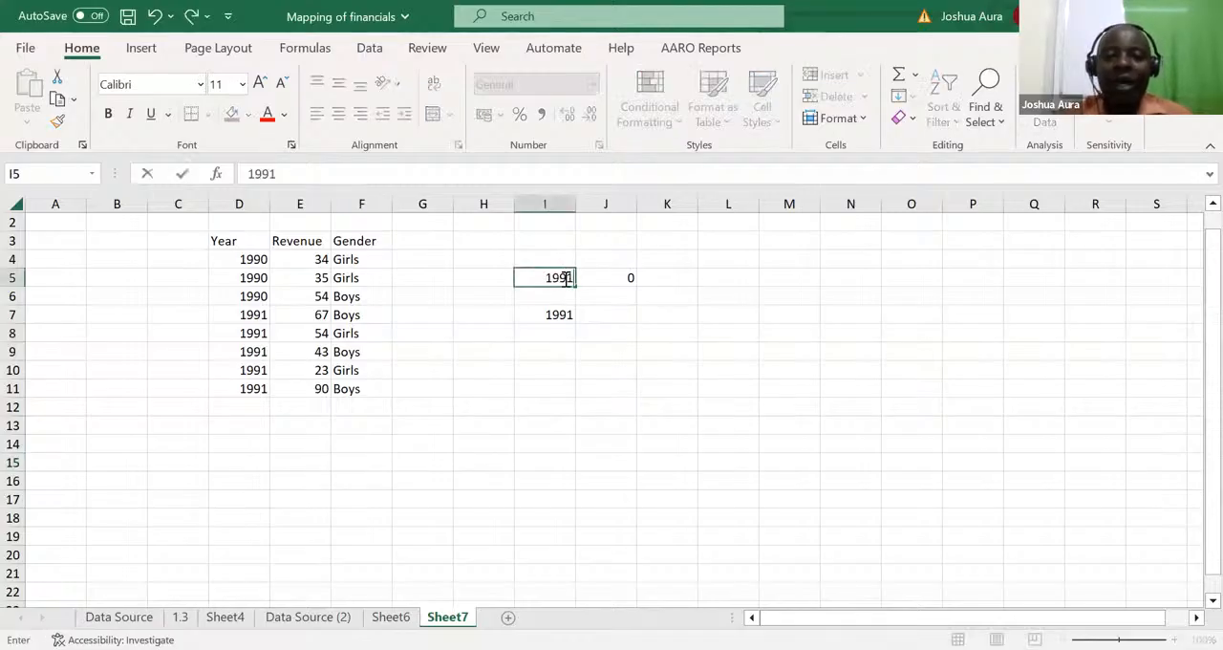
click(614, 278)
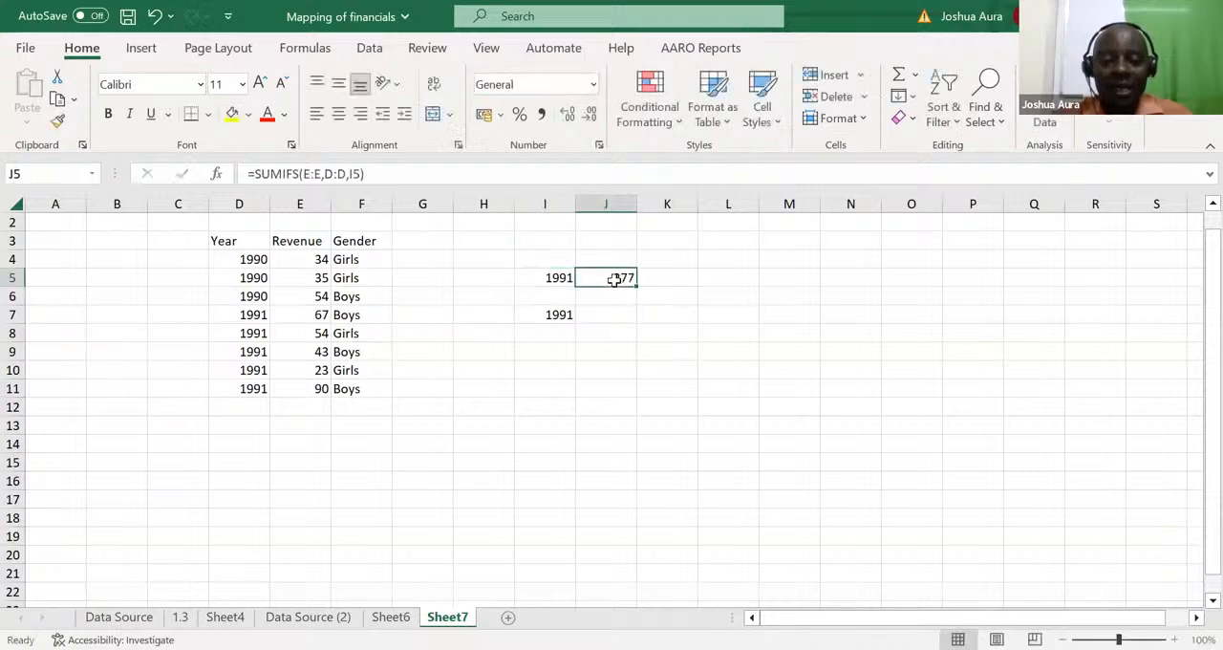
text(Gir)
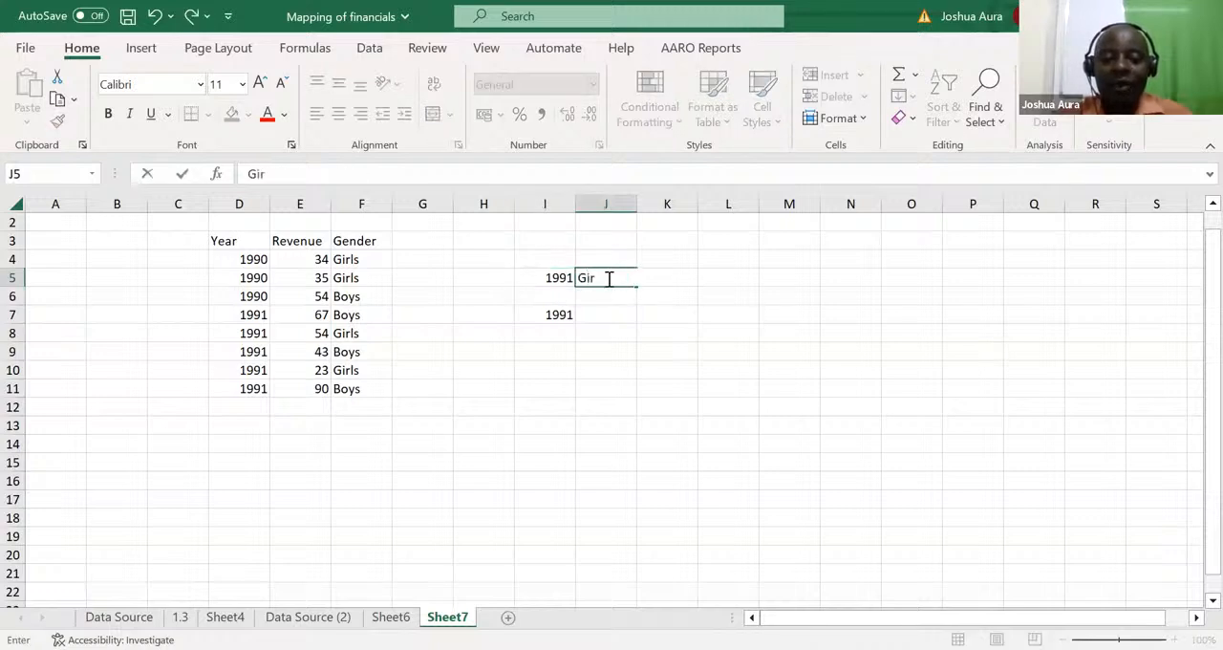
text(ls)
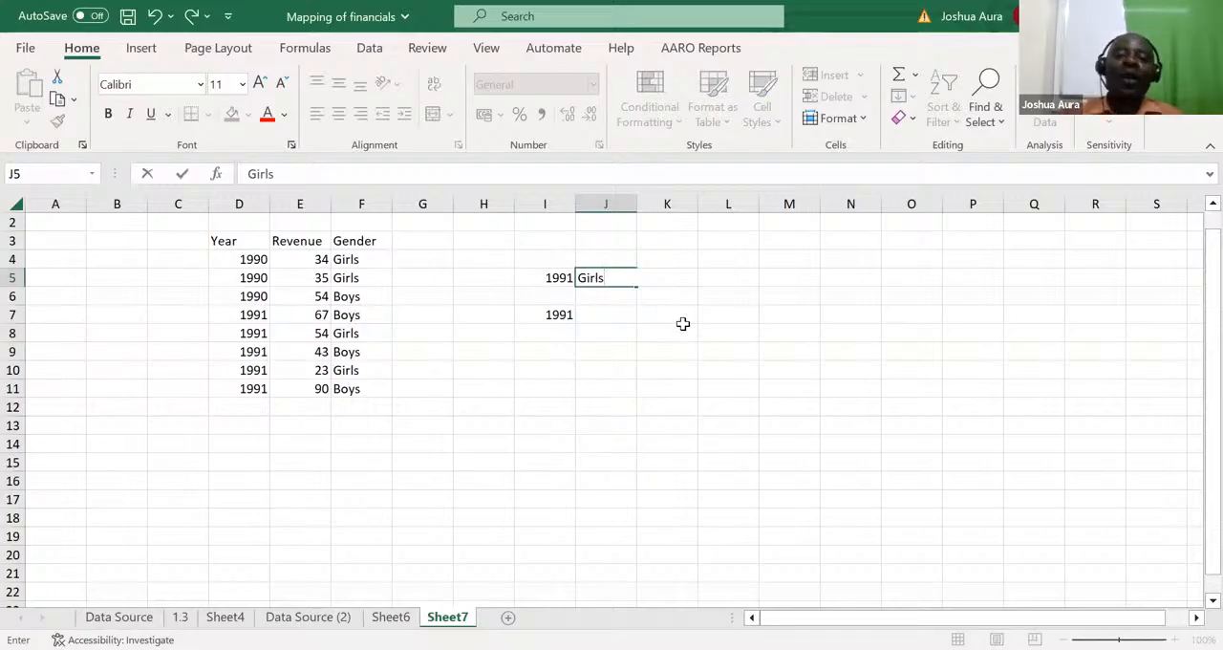
key(F2)
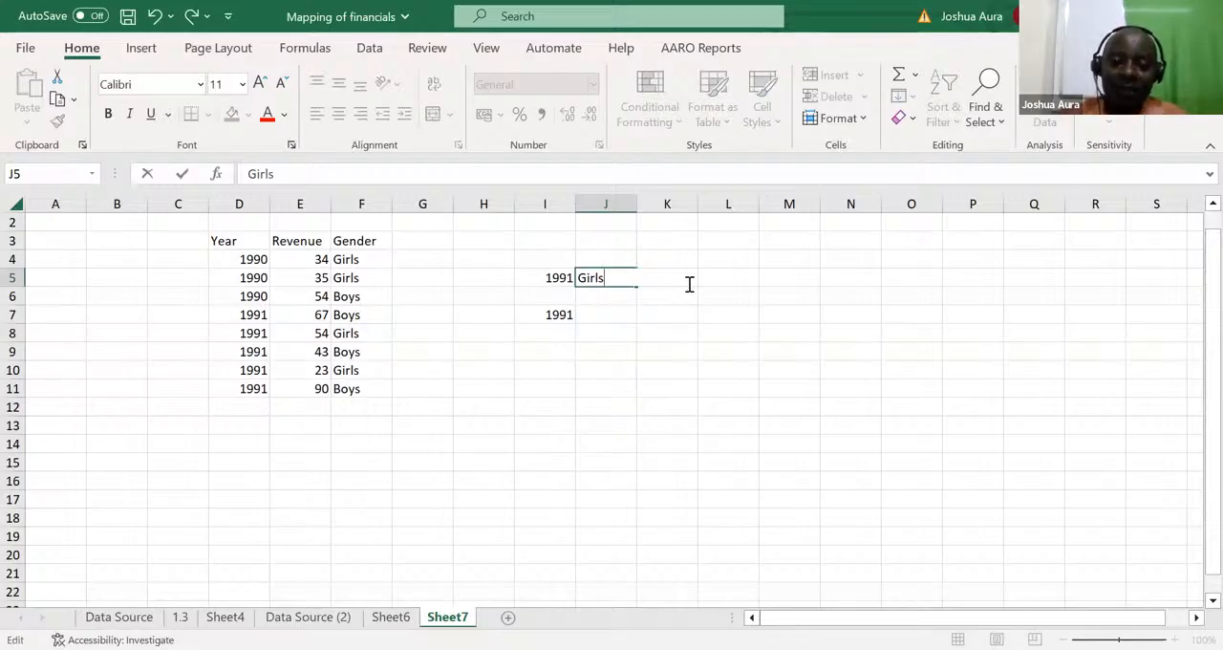
click(671, 346)
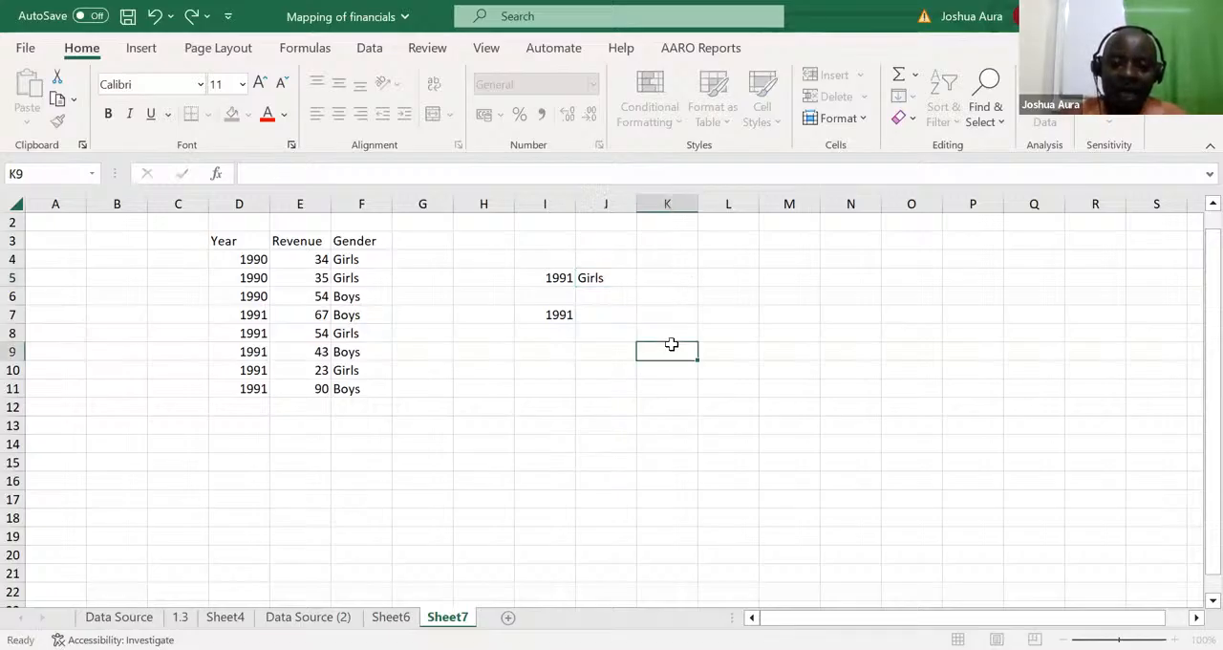
Step: Enter the heading Total in K4
click(667, 256)
text(Total)
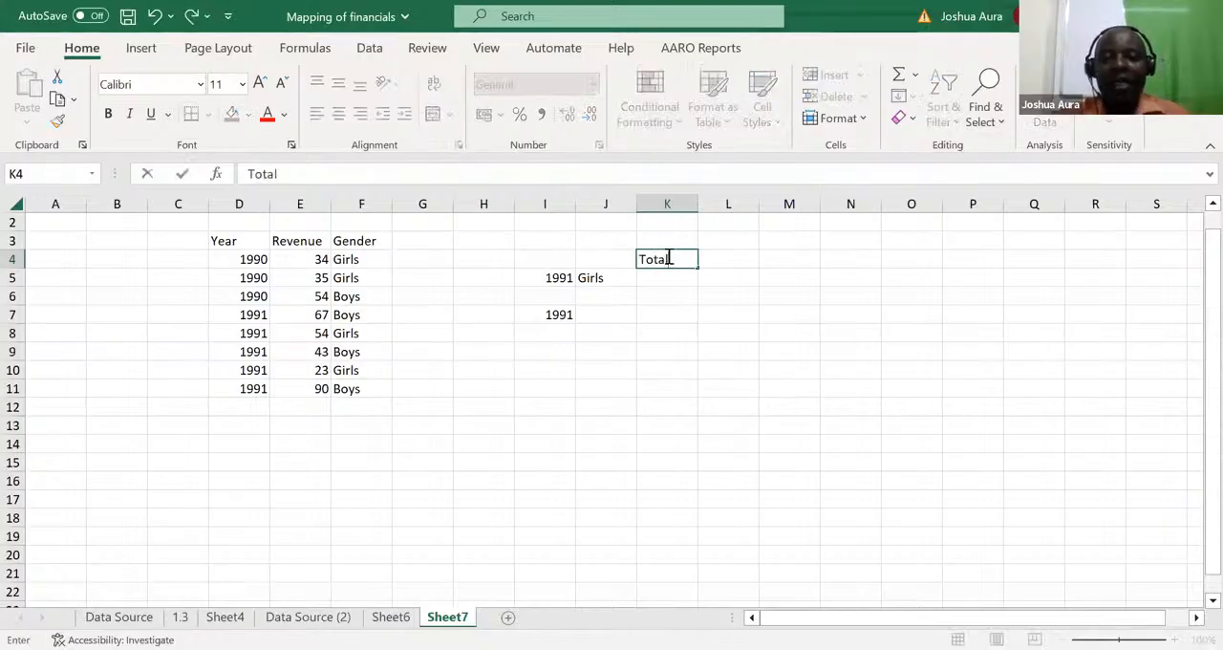
click(671, 421)
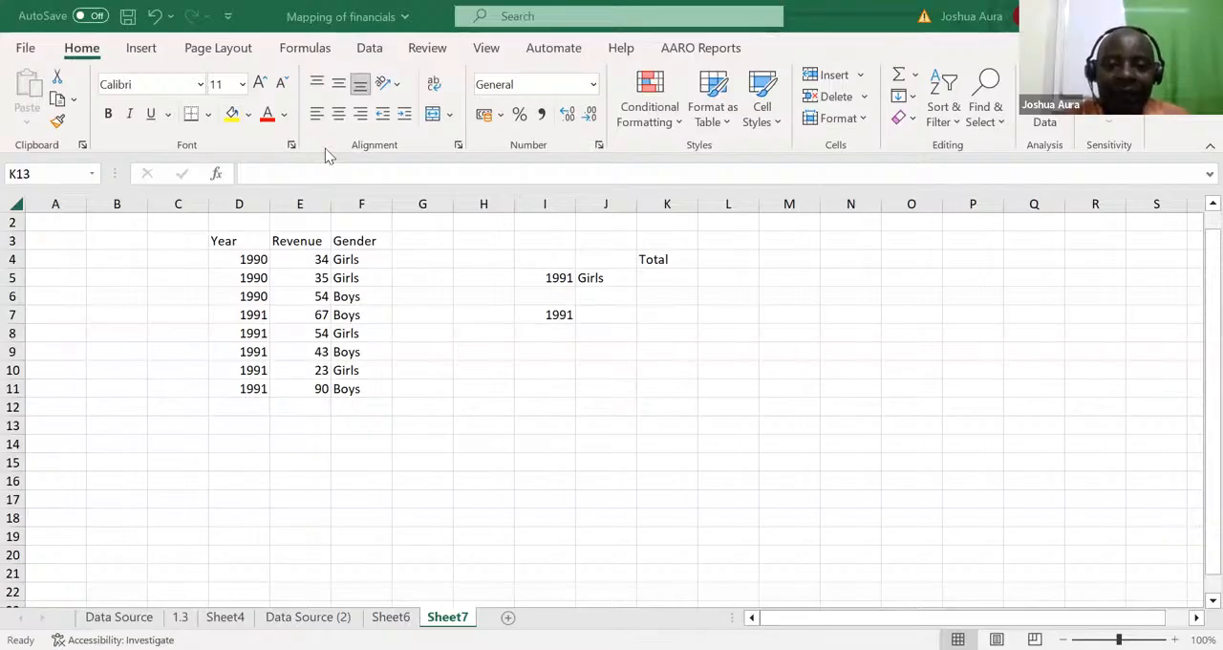
Step: Start a SUMIFS formula in K5 that sums column E where column D matches the year in I5
click(652, 276)
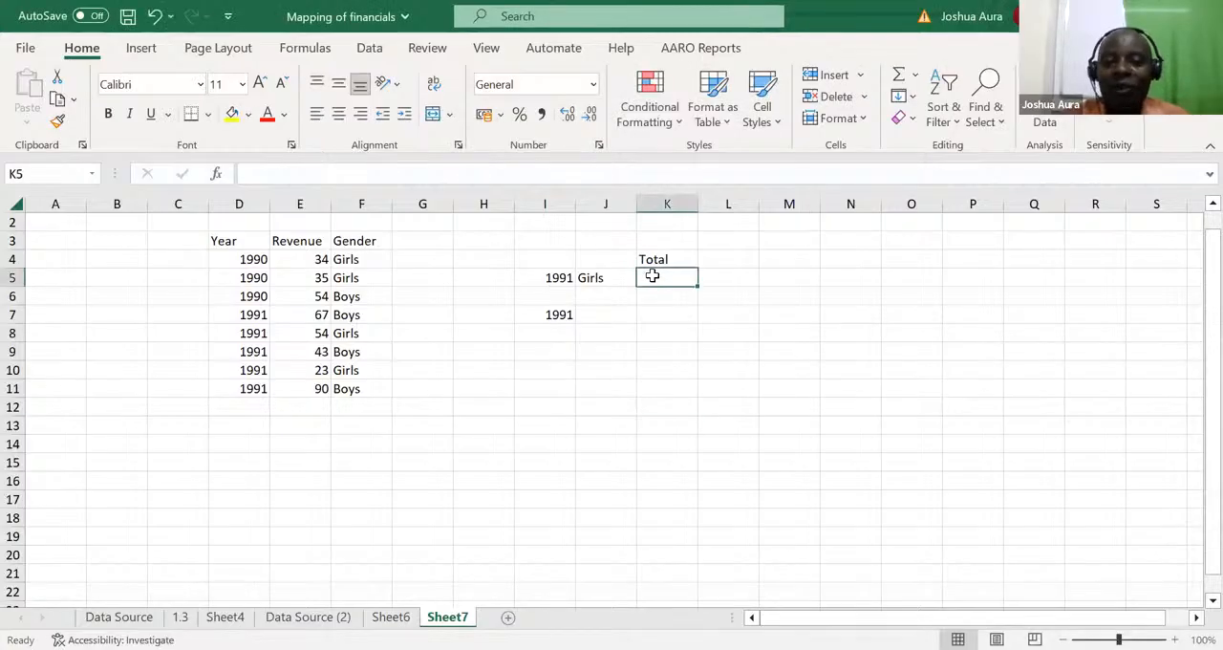
text(=)
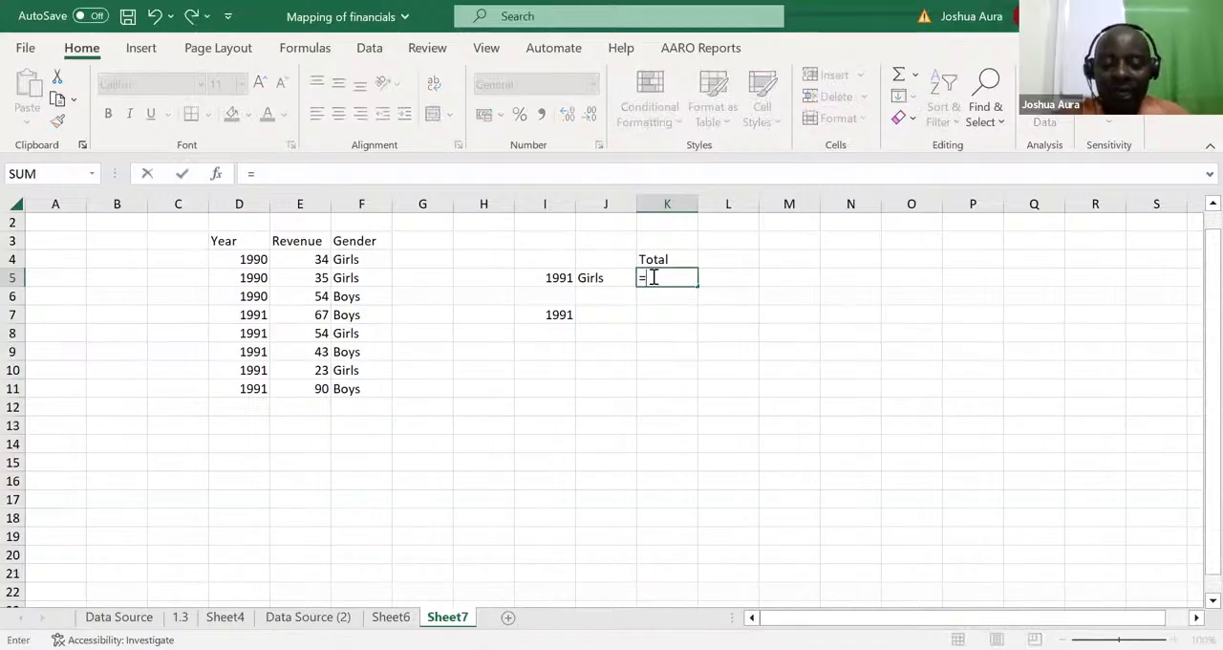
text(sumifs)
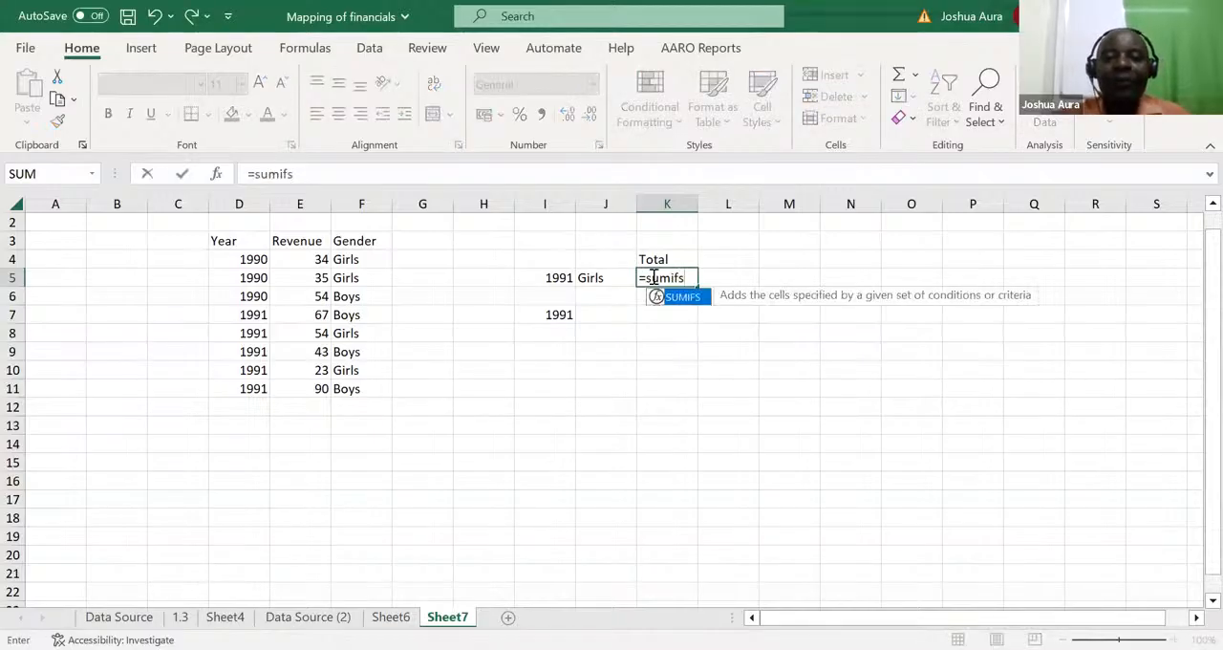
key(Tab)
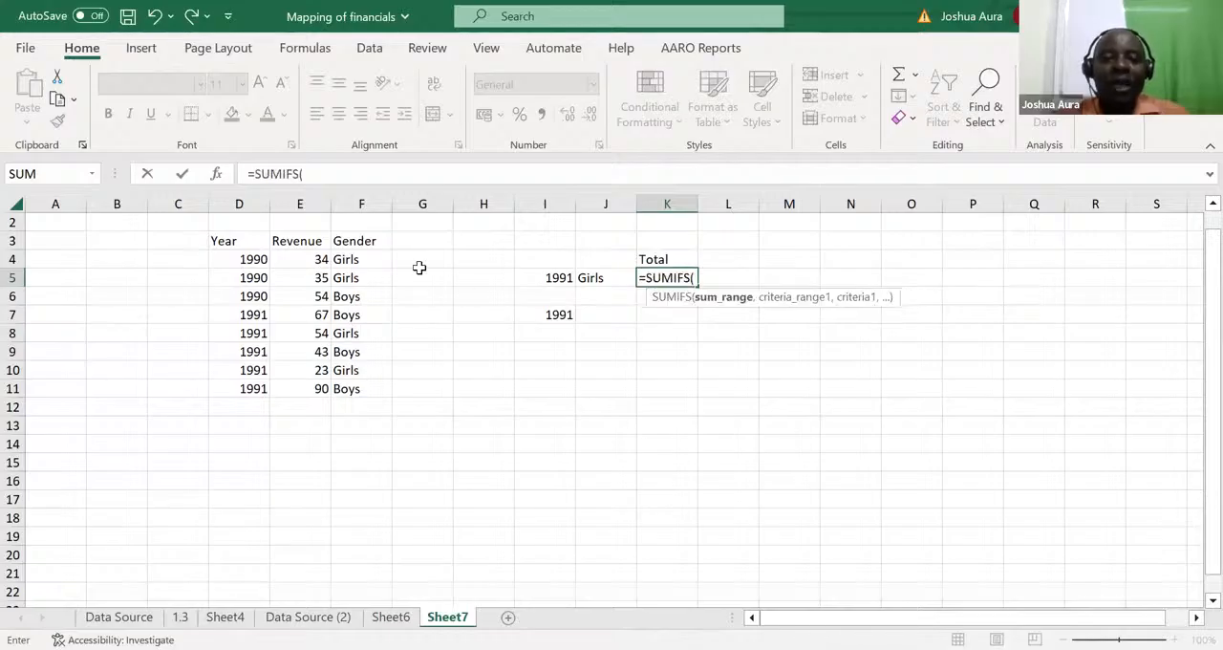
click(302, 204)
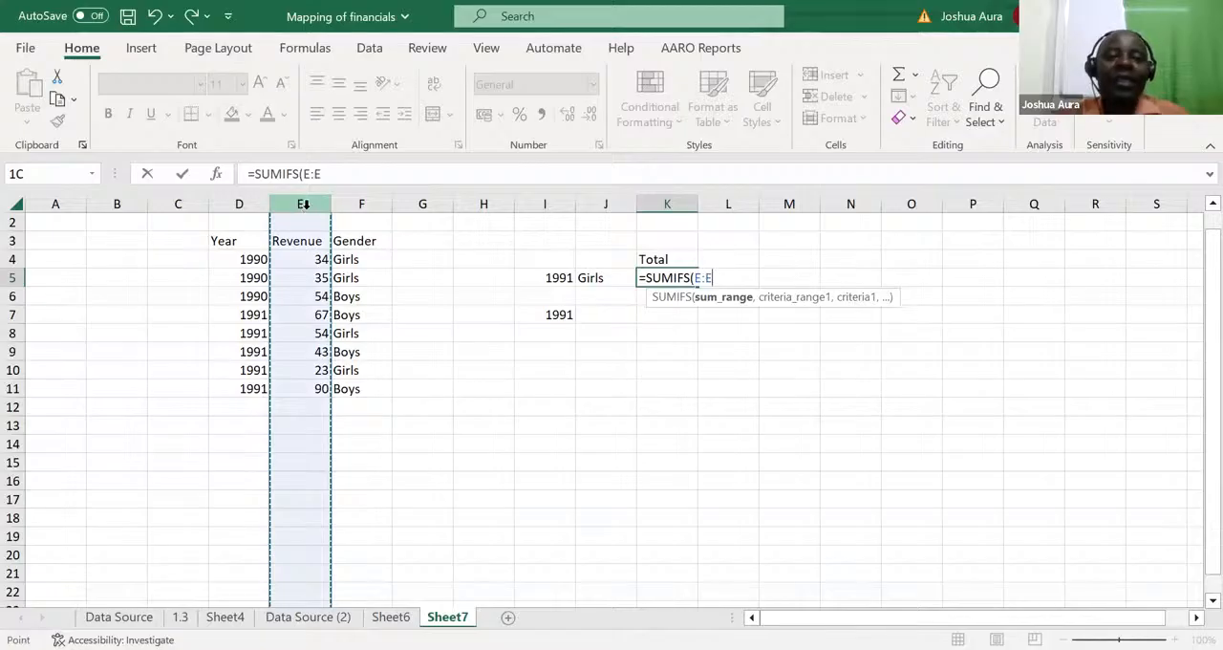
text(,)
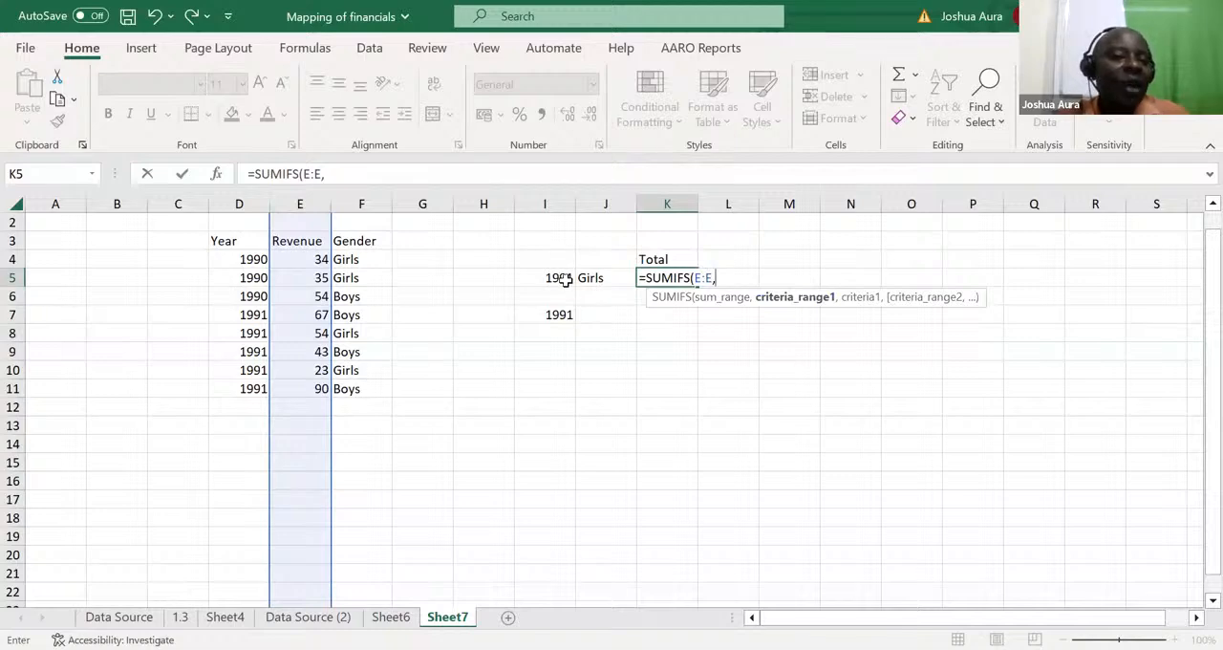
click(245, 196)
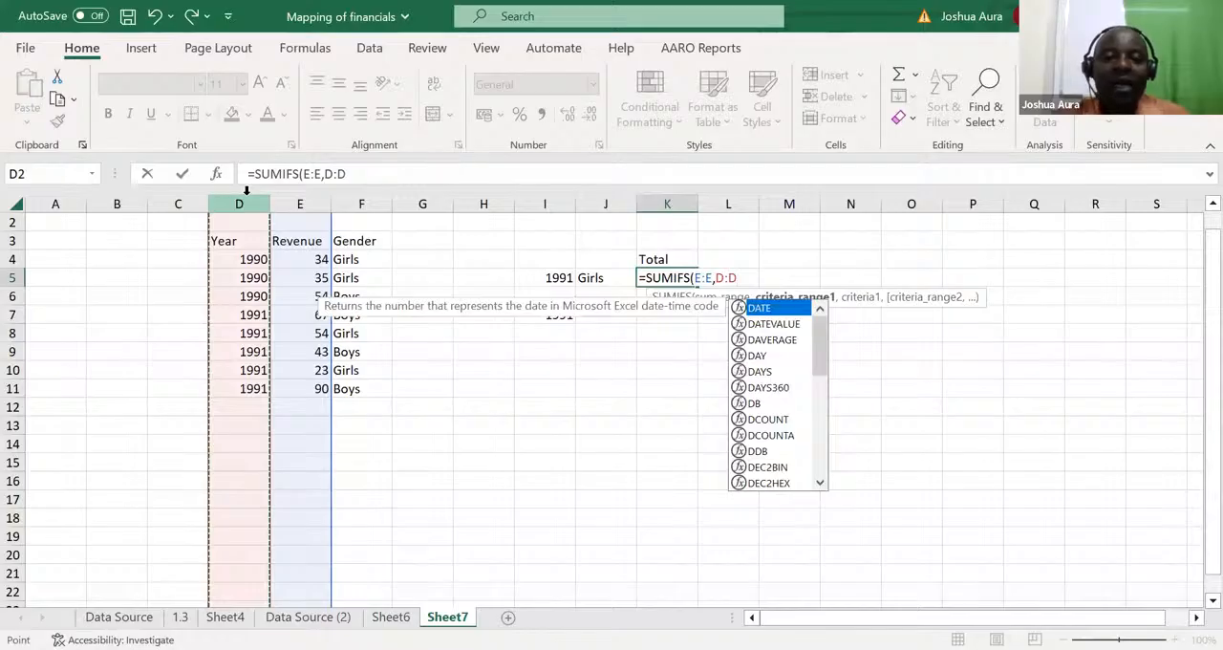
text(,)
click(555, 276)
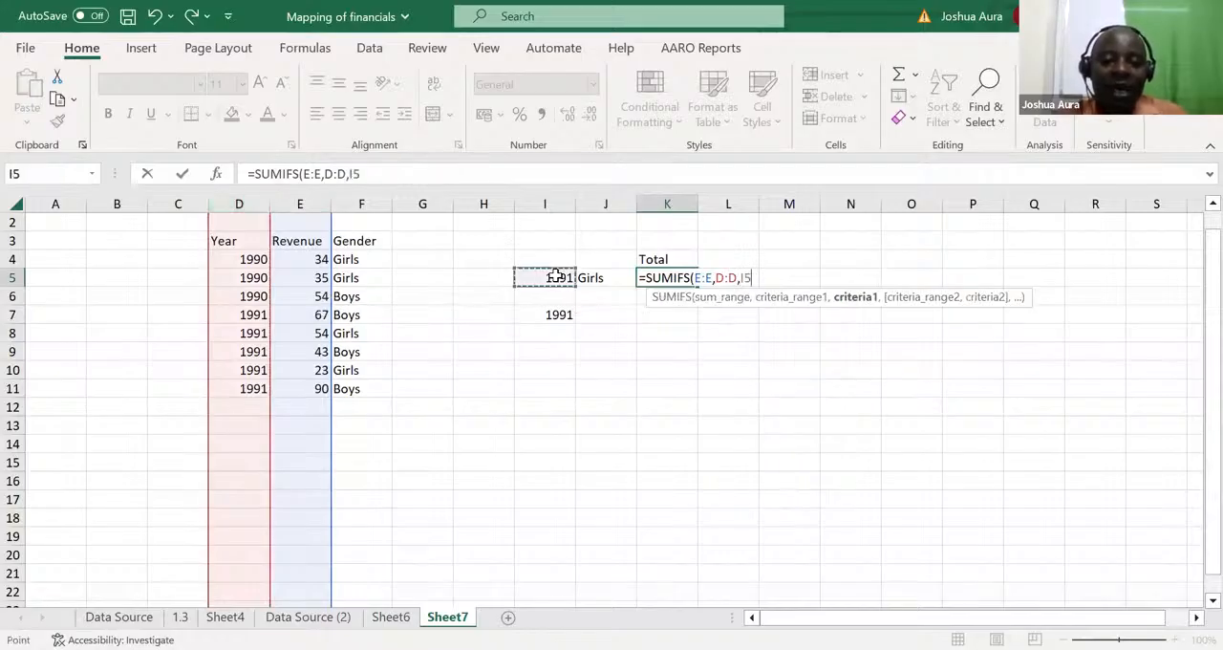
Step: Add column F matching the gender in J5 as the second criterion and complete the SUMIFS formula in K5
text(,)
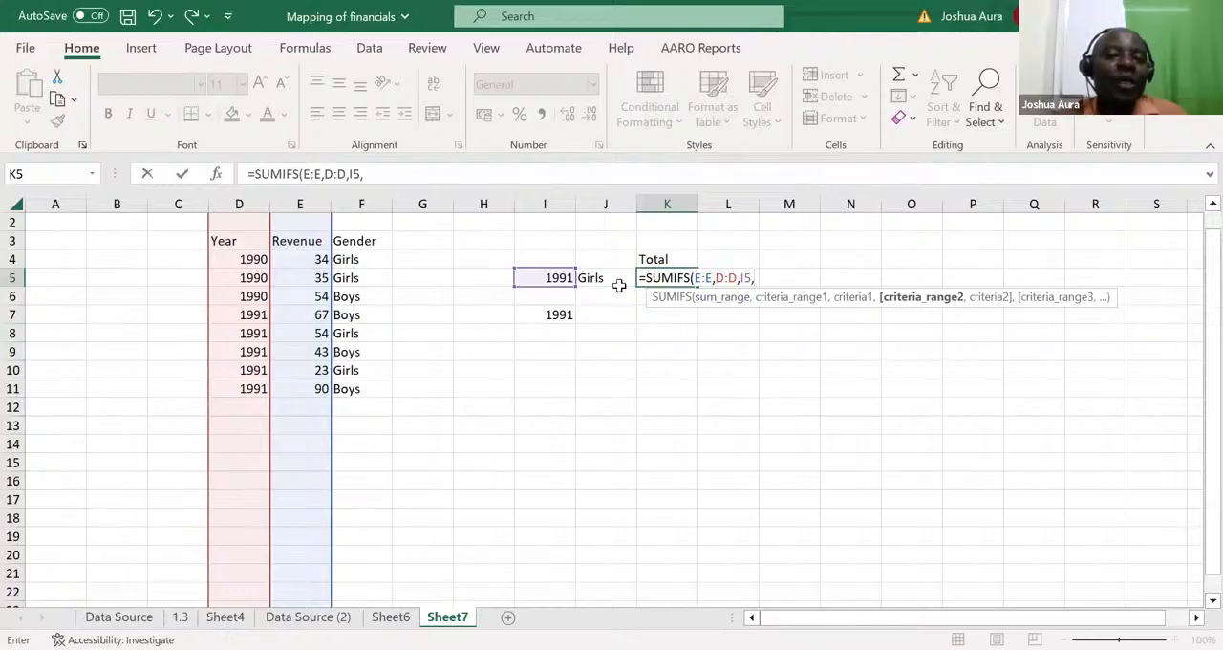
click(352, 198)
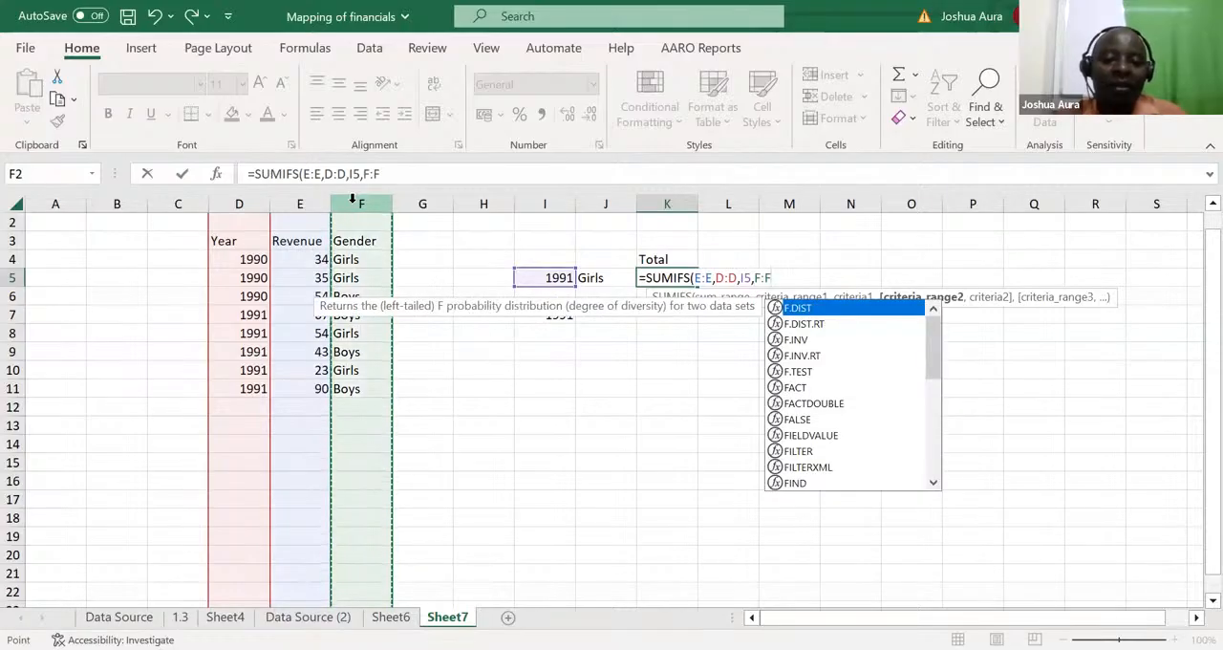
text(,)
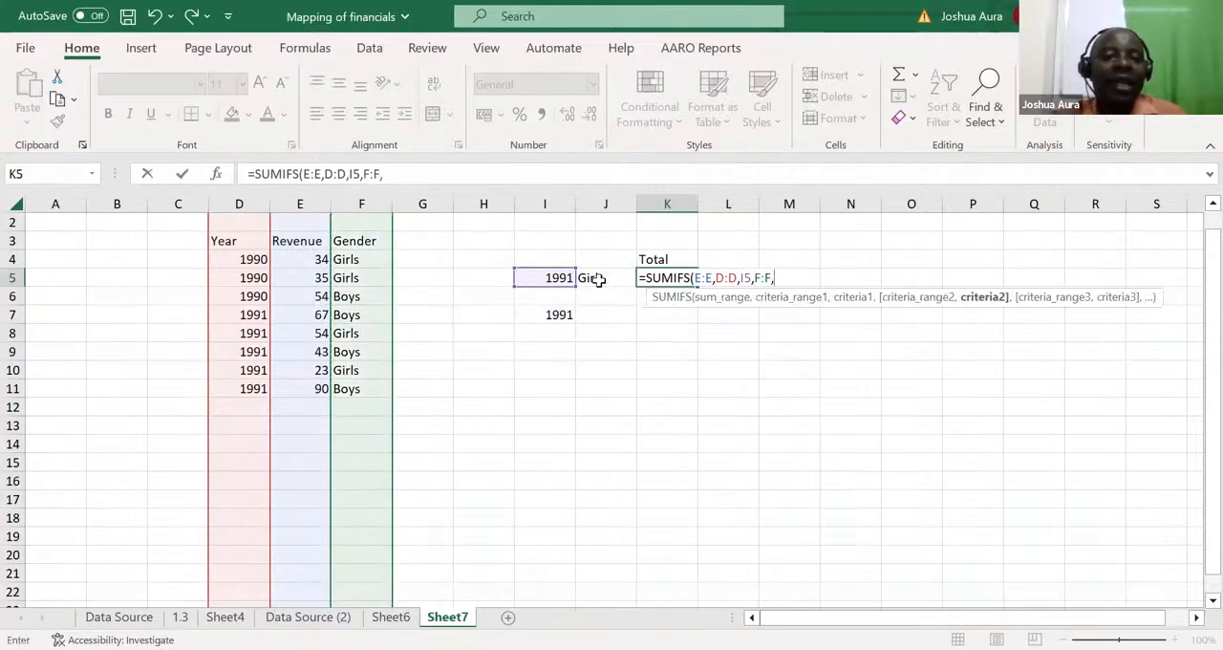
click(597, 278)
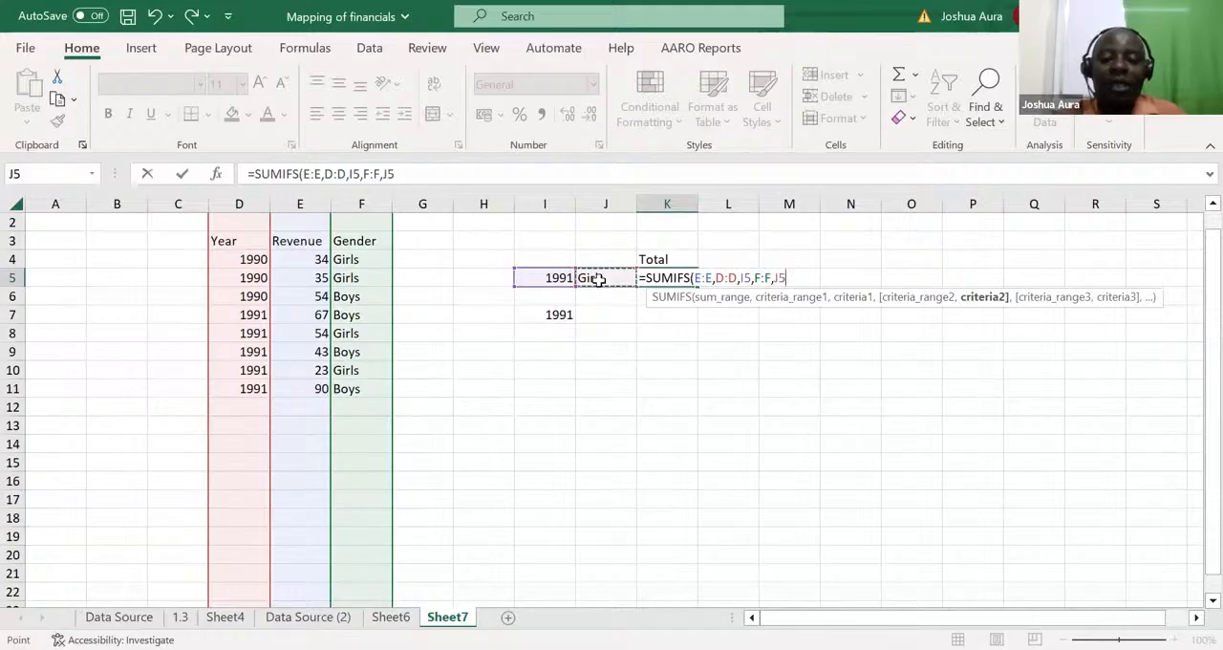
key(ctrl+Return)
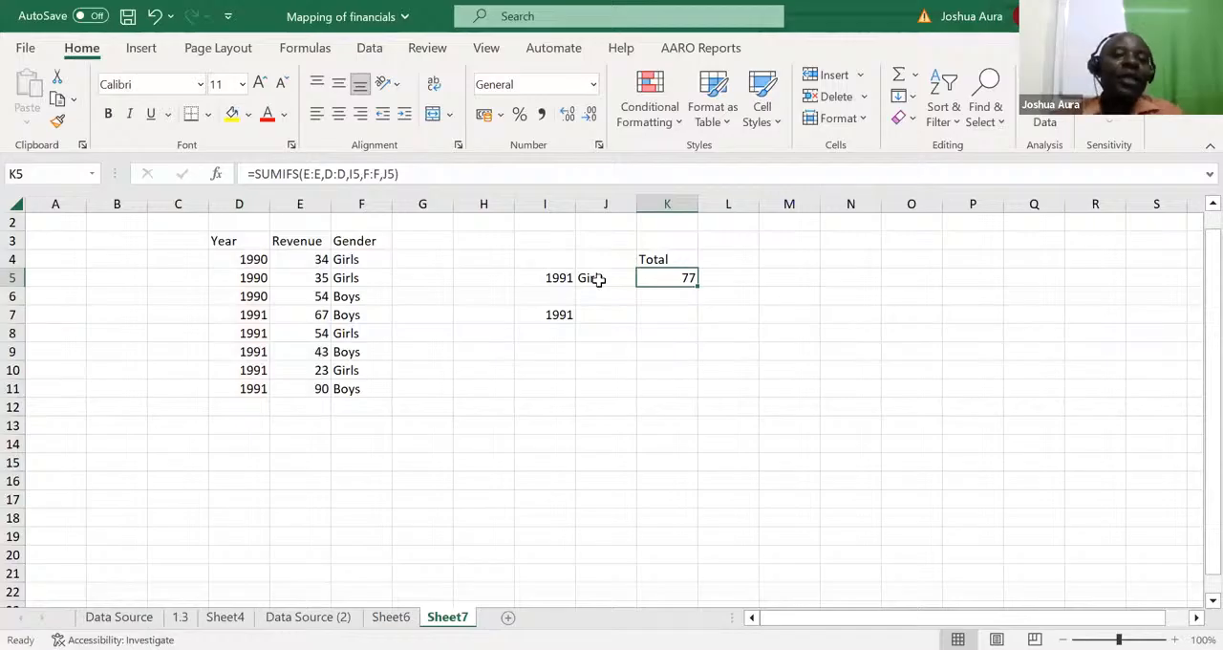
Step: Change the gender criterion in J5 to boys
click(603, 278)
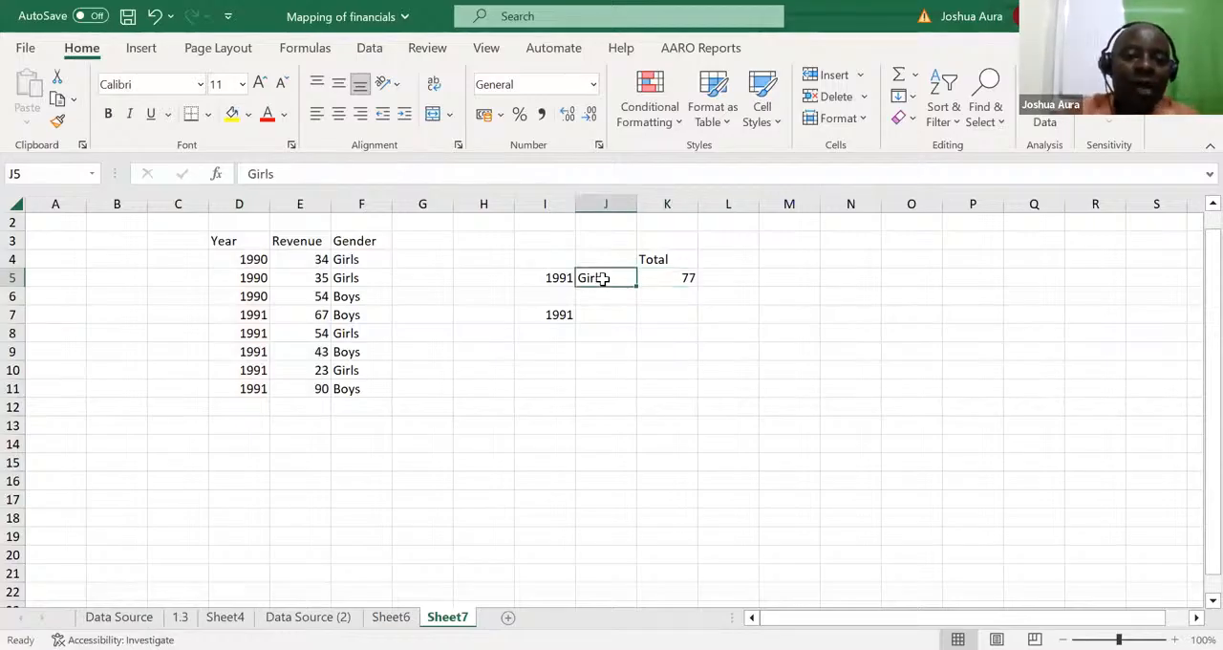
text(boys)
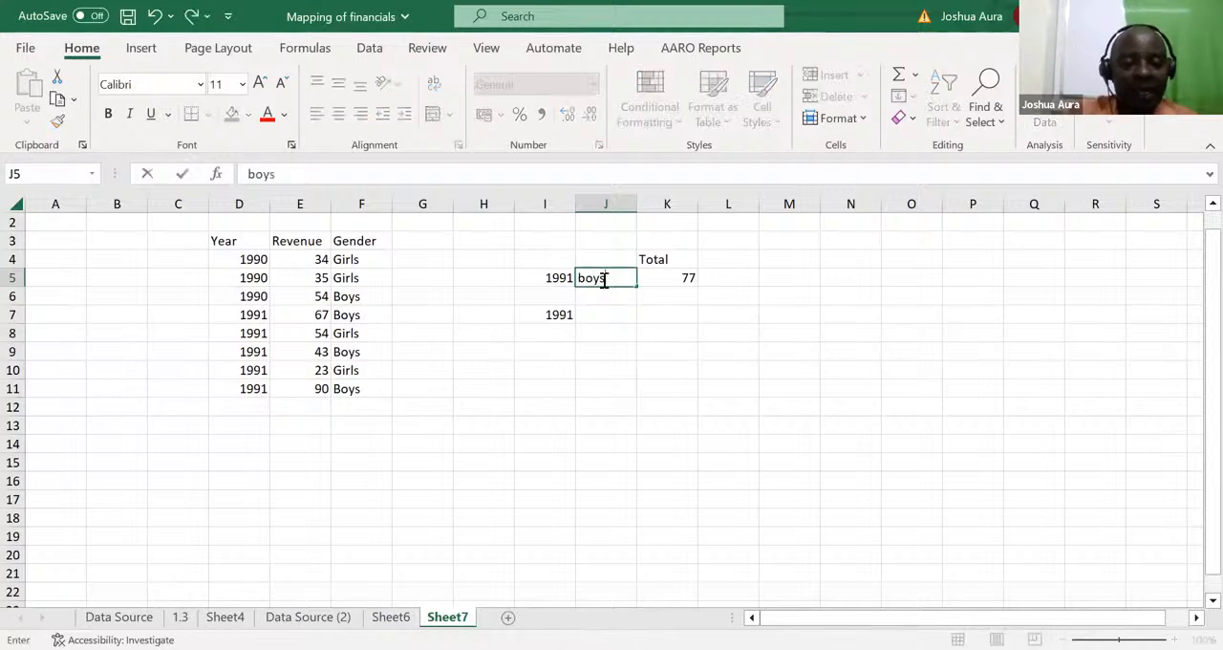
key(Return)
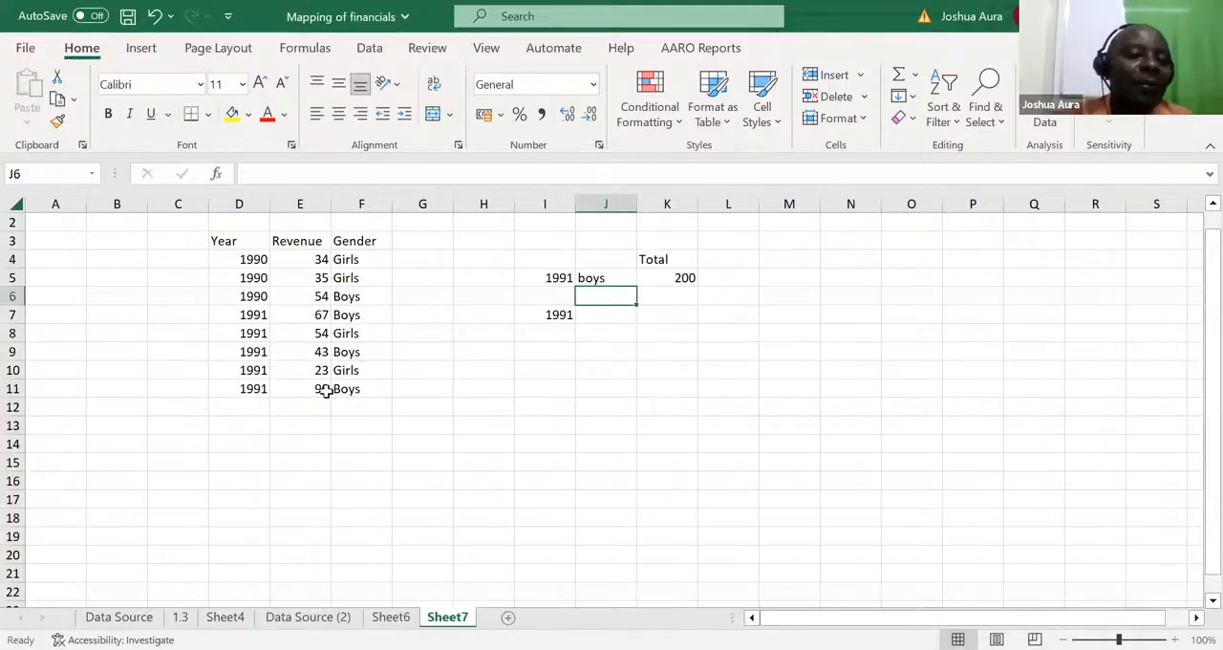
Step: Change the year criterion in I5 to 1990
click(562, 282)
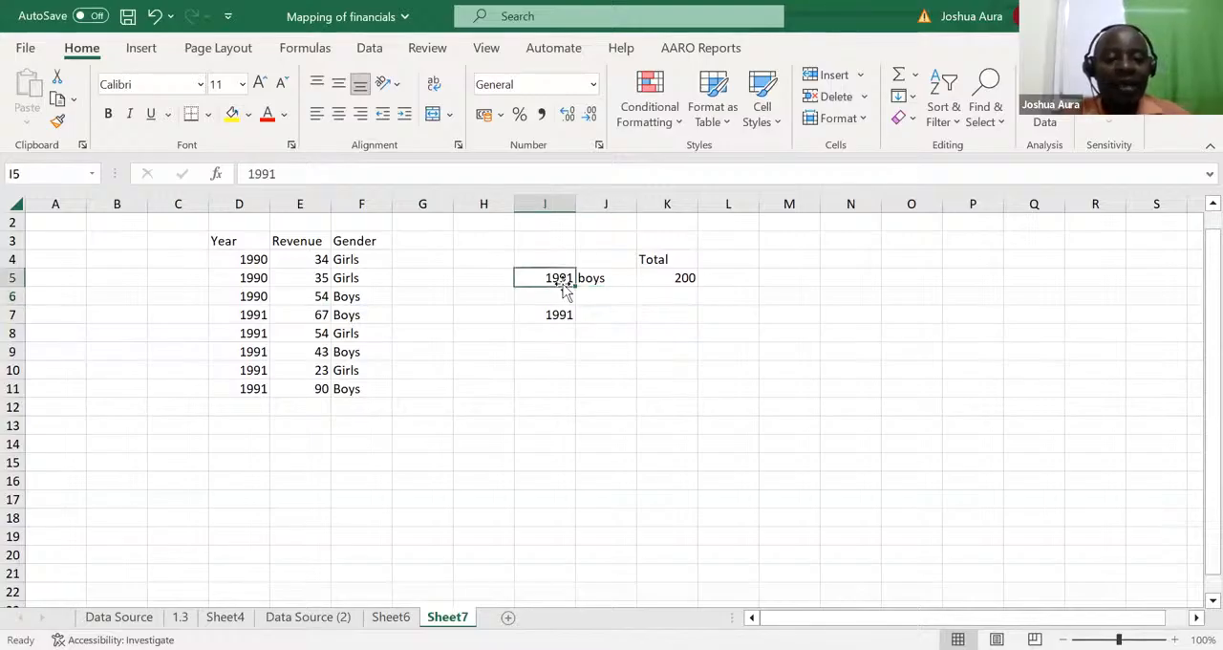
double_click(563, 286)
key(BackSpace)
text(0)
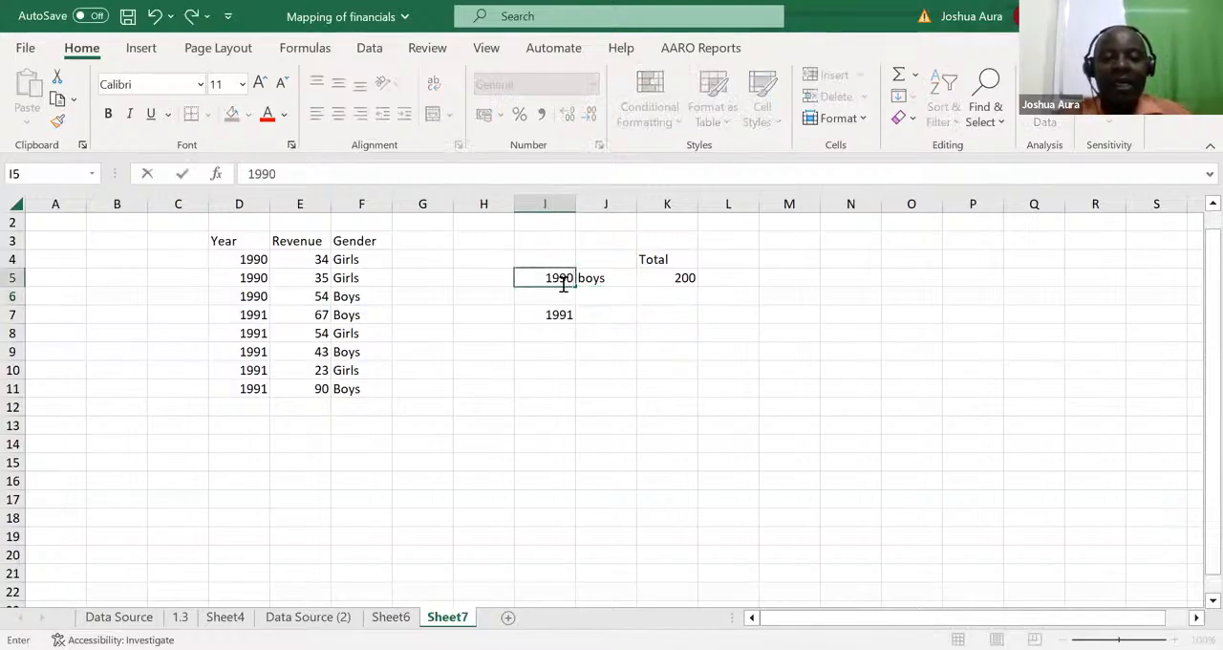
key(Return)
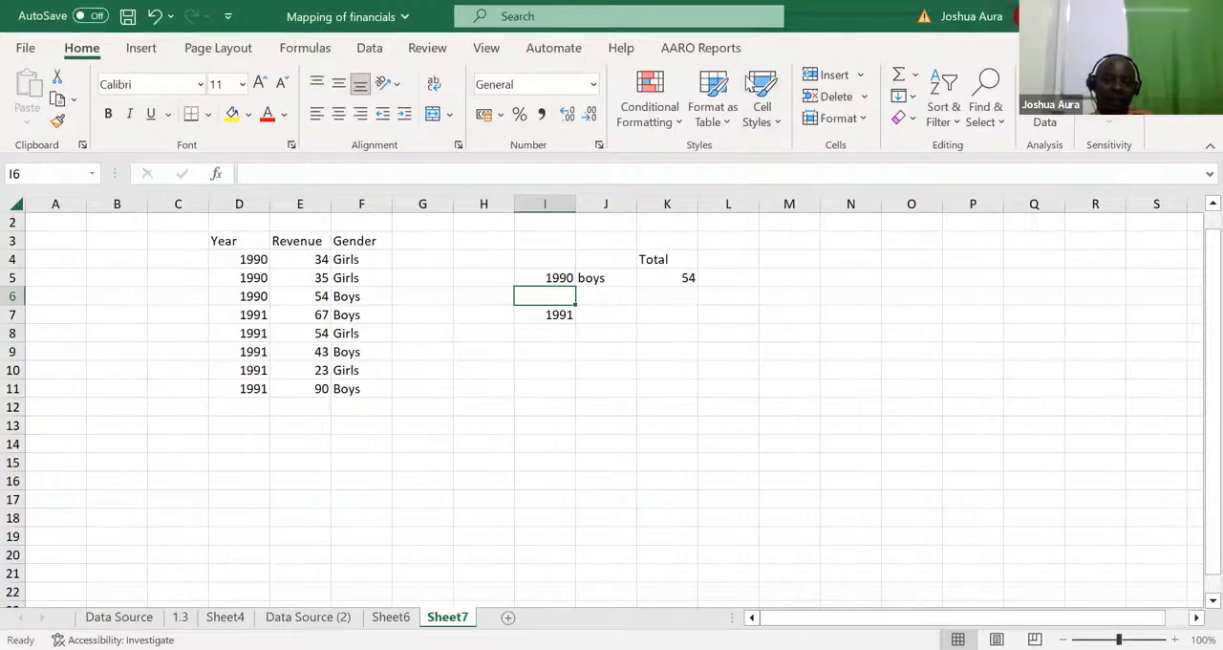
key(alt+Tab)
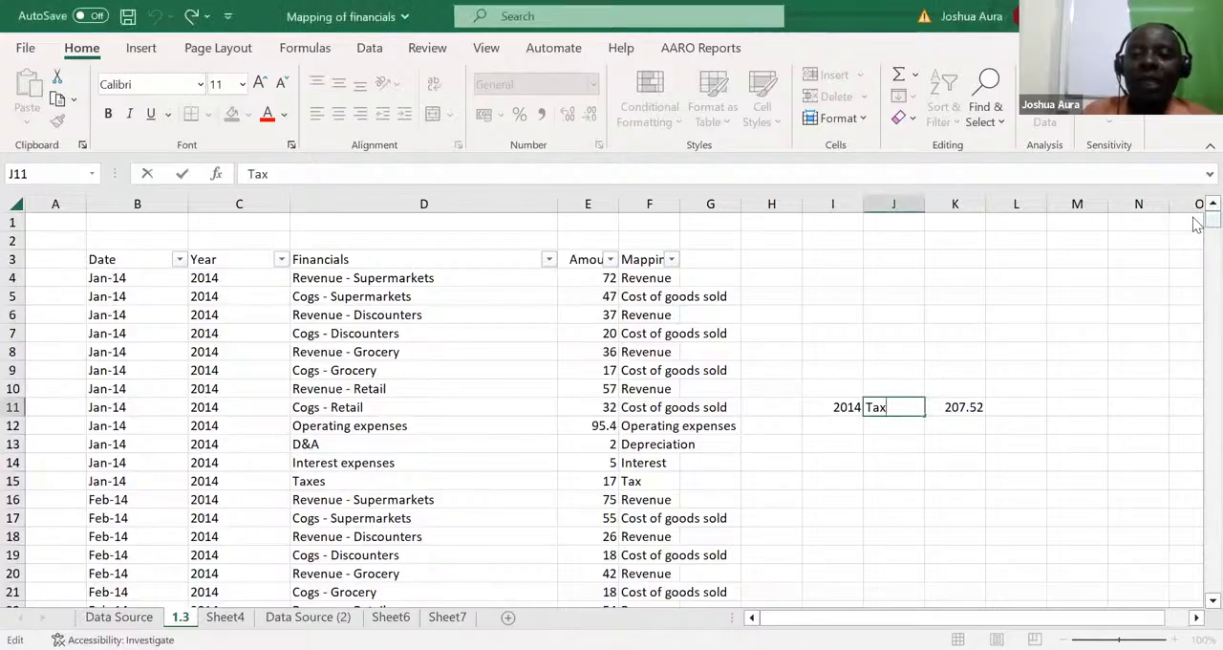
drag(1205, 219, 1197, 160)
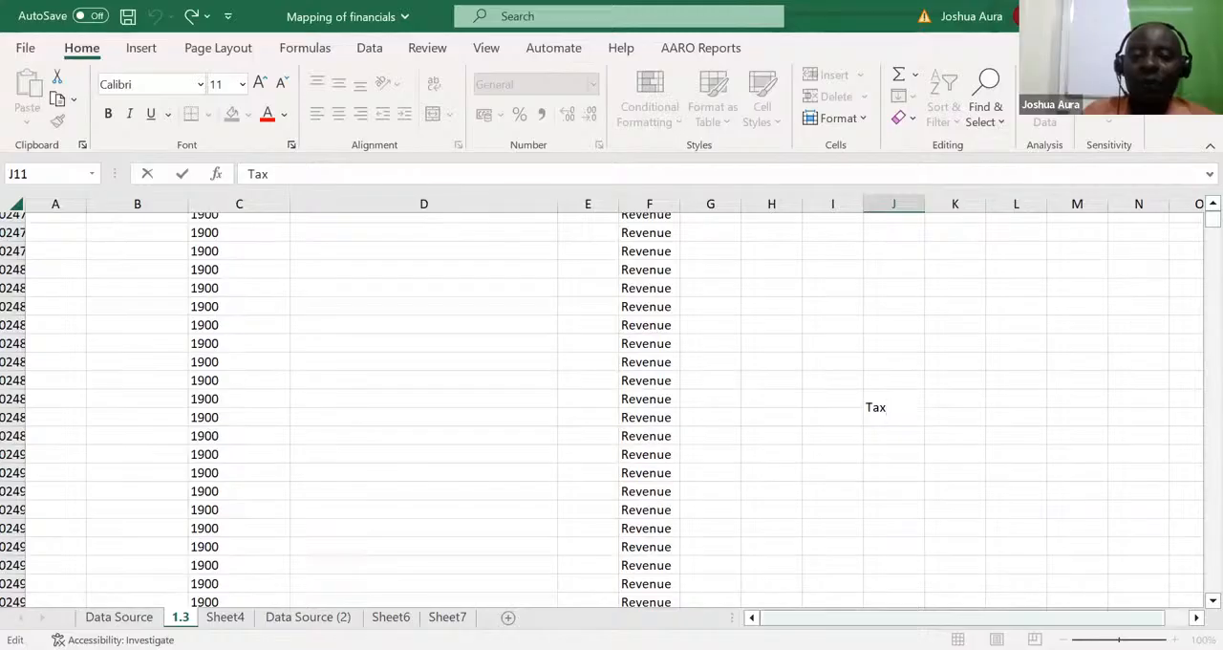
click(959, 617)
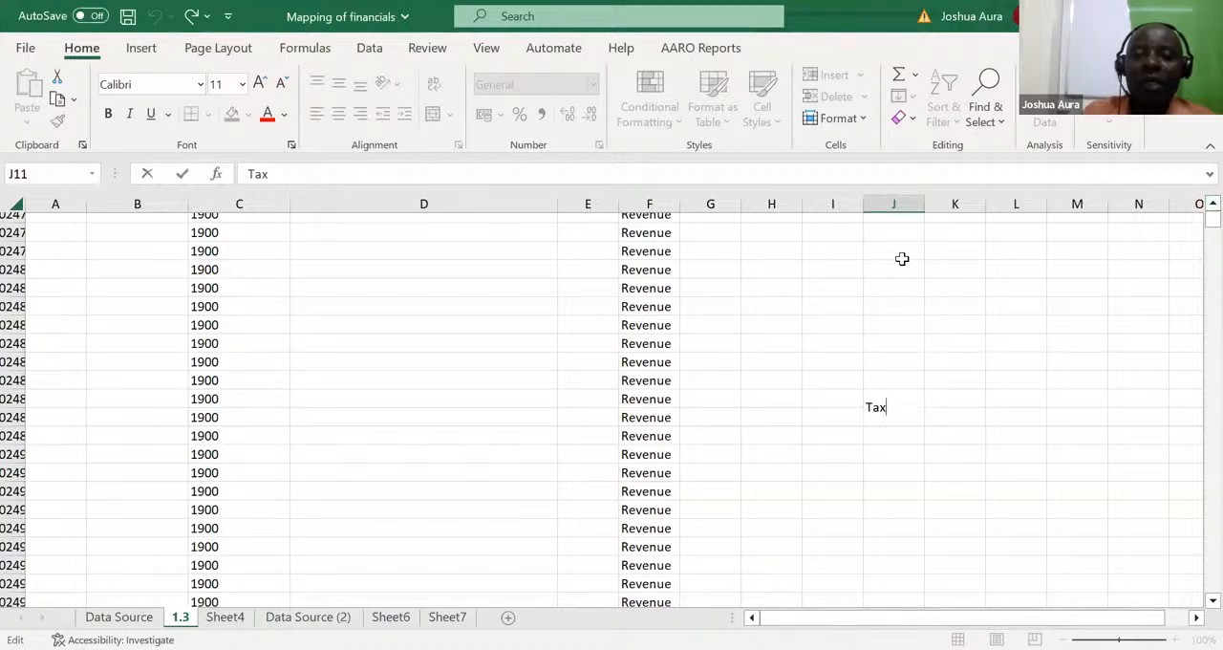
key(Escape)
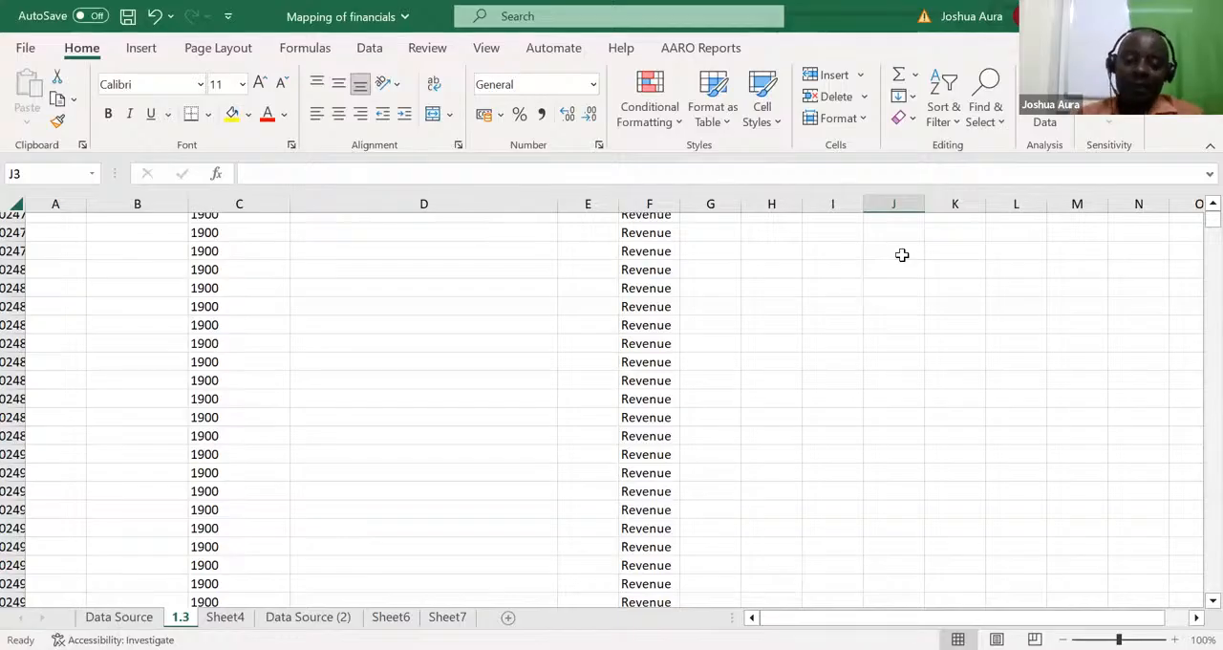
double_click(902, 255)
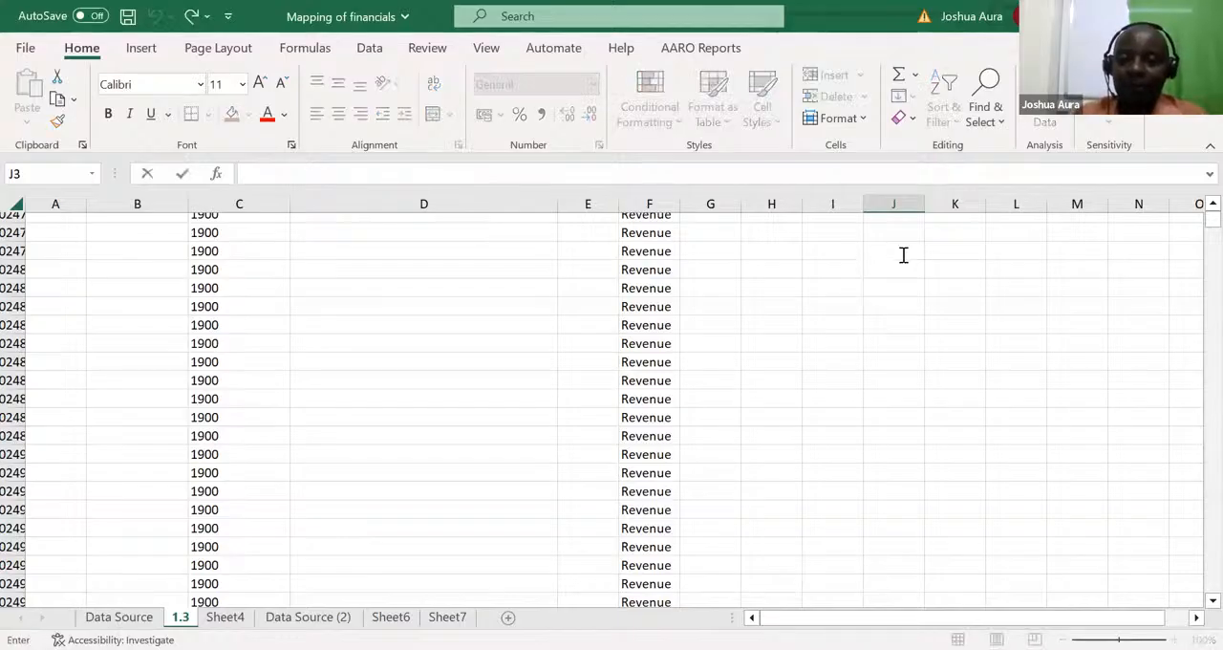
key(Up)
key(Up)
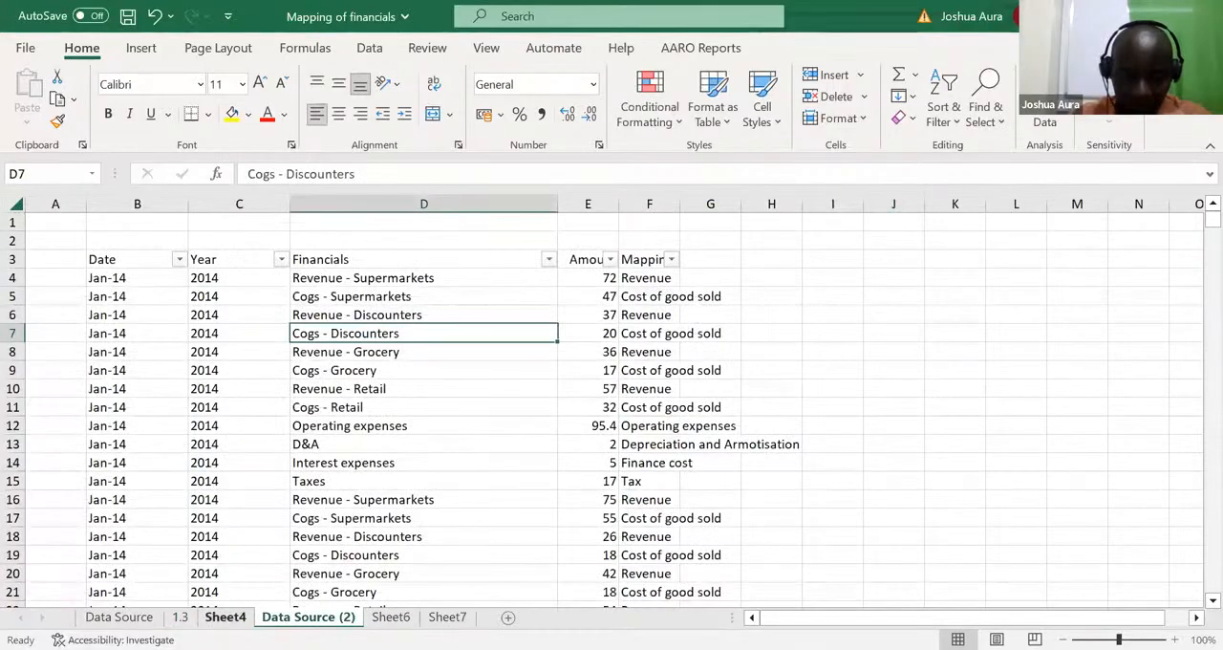
Step: On the Data Source (2) sheet, enter the criteria 2014 in J8 and Revenue in K8
click(225, 618)
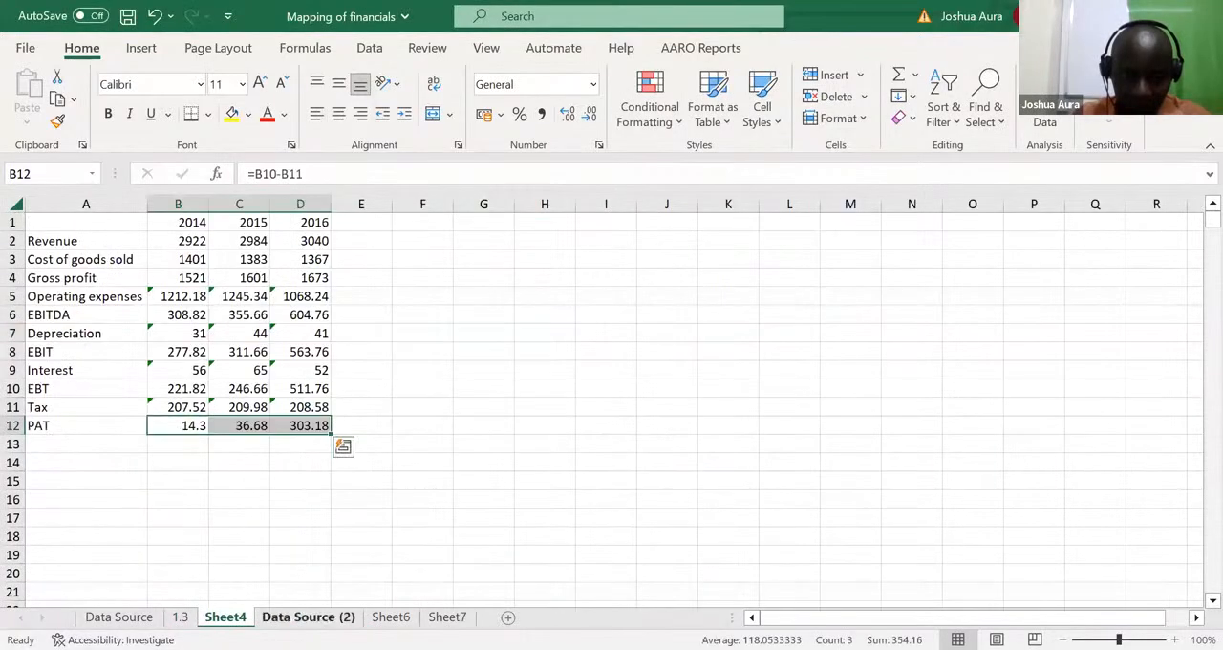
click(308, 617)
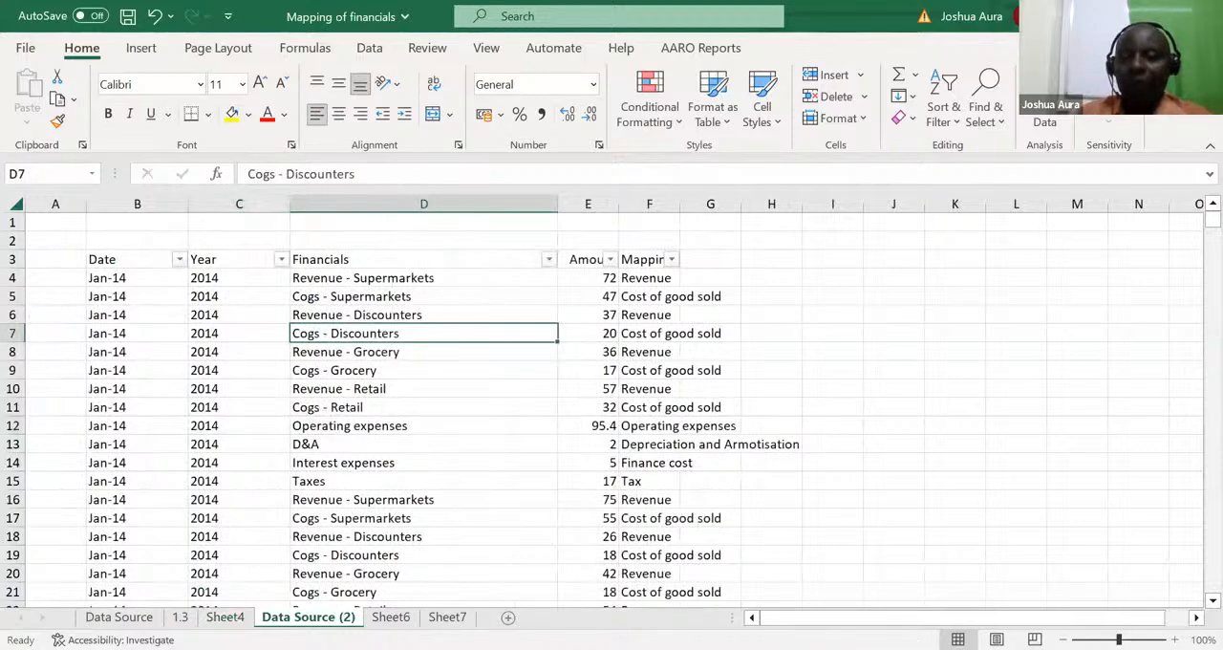
click(903, 350)
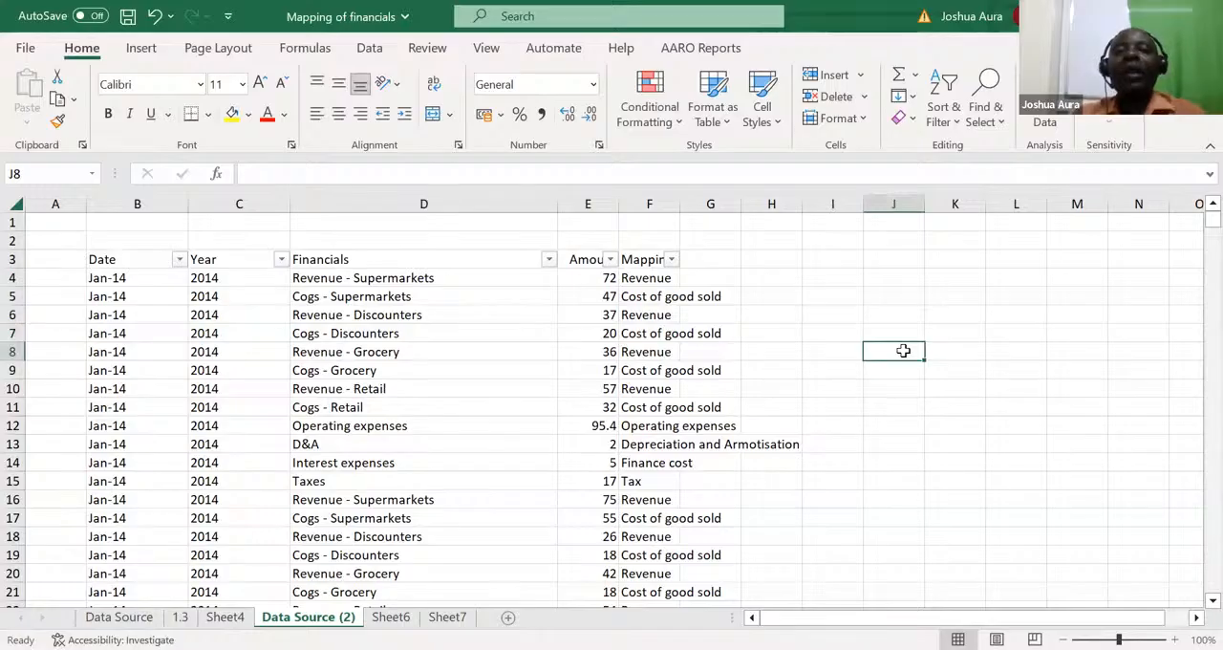
text(20)
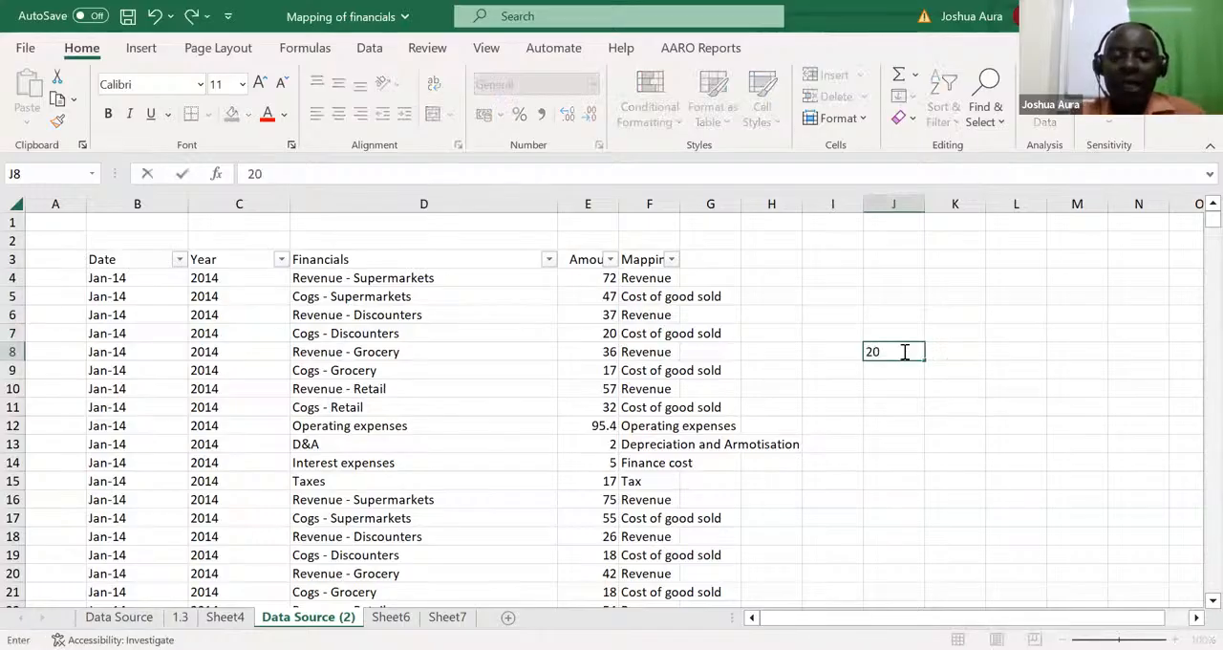
text(14)
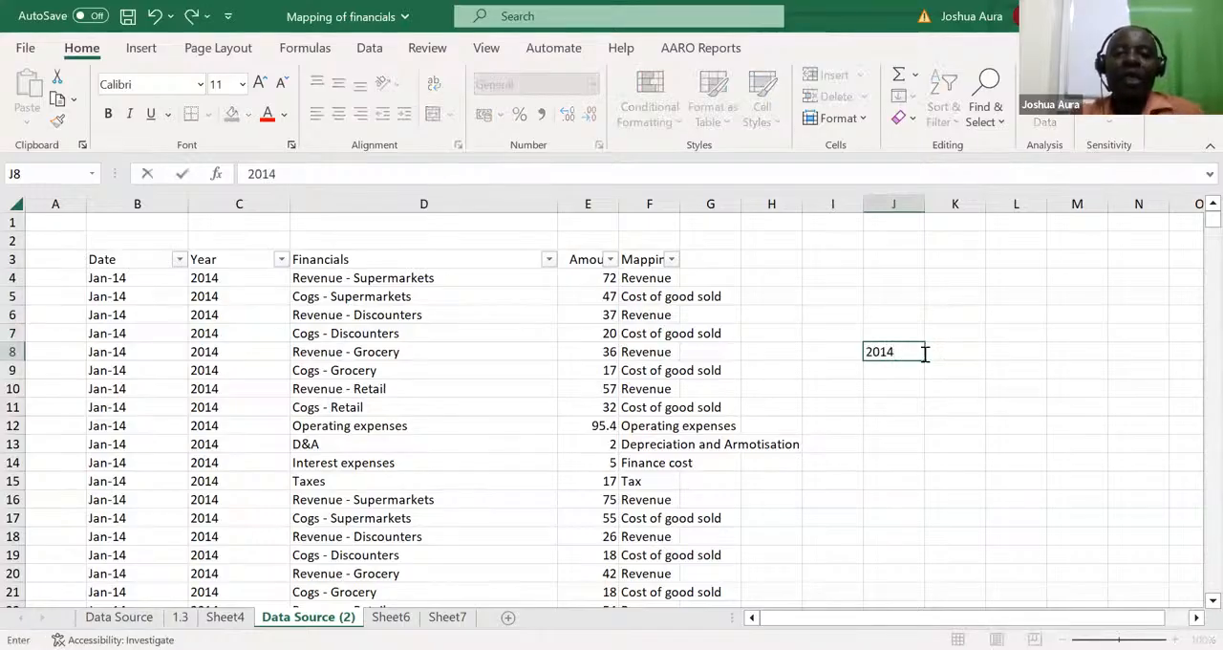
click(939, 351)
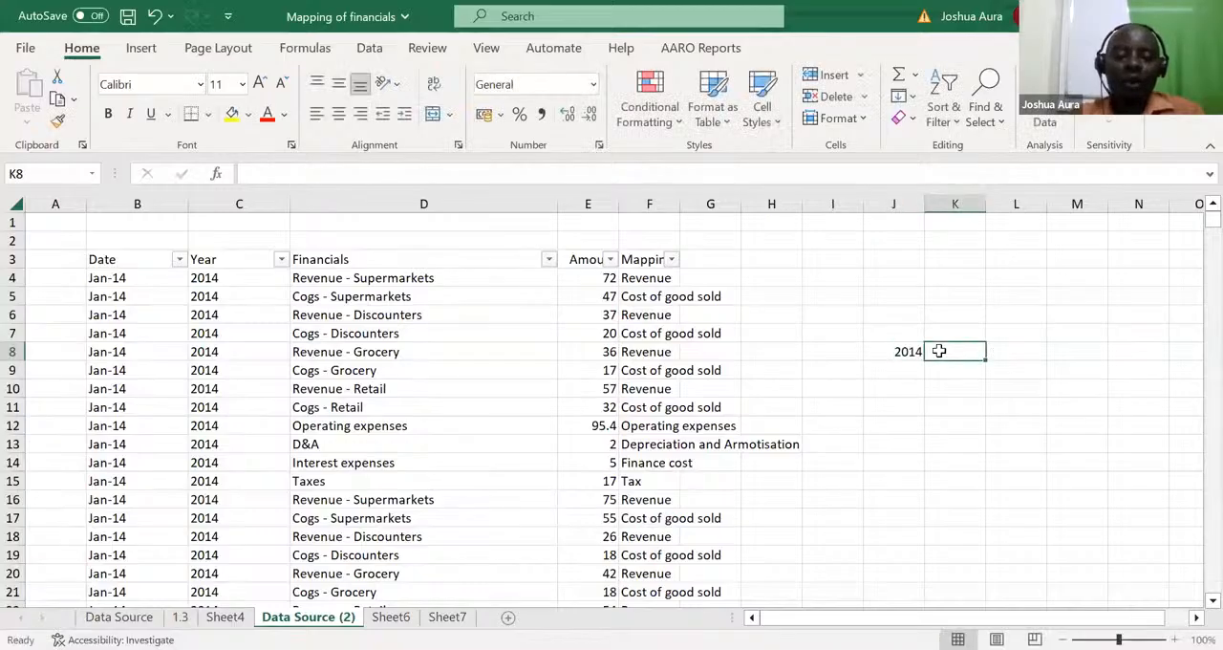
text(Rev)
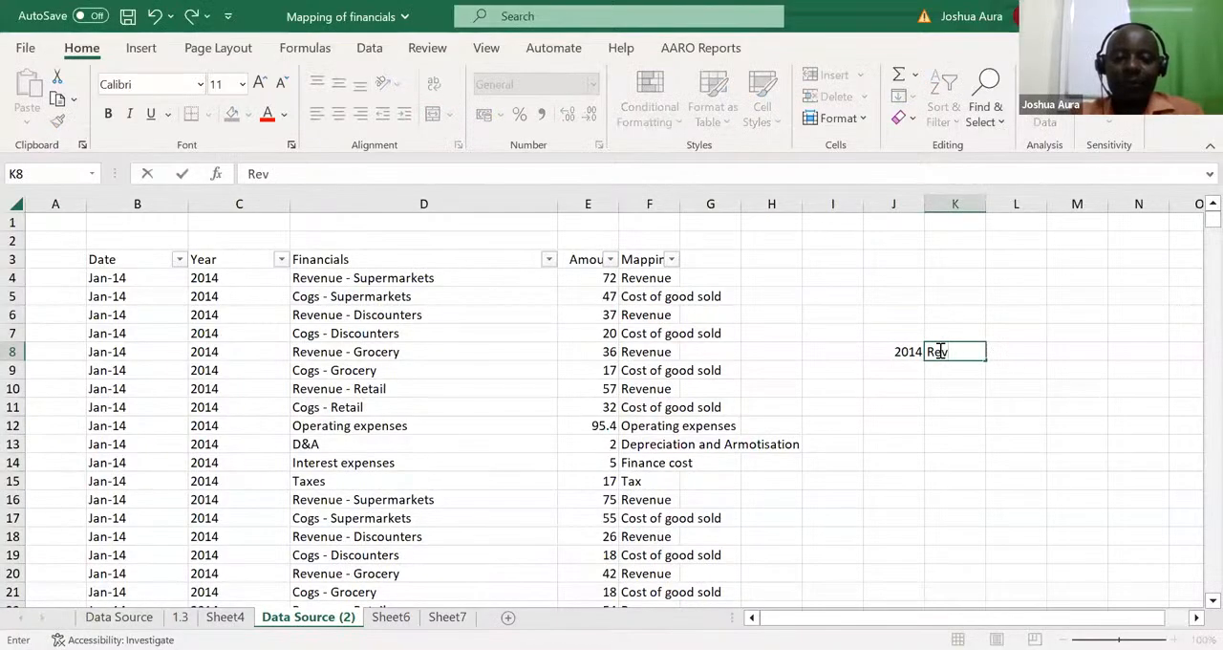
text(enue)
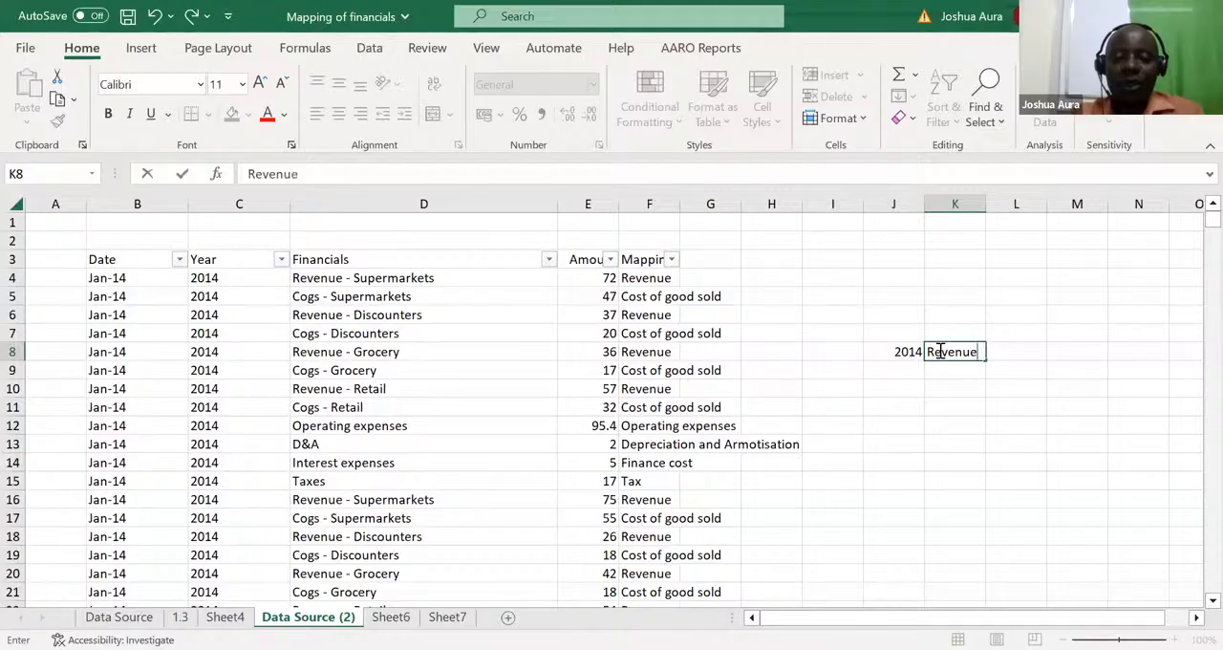
Step: Start a SUMIFS formula in L8 that sums column E where column C matches the year in J8
click(1013, 348)
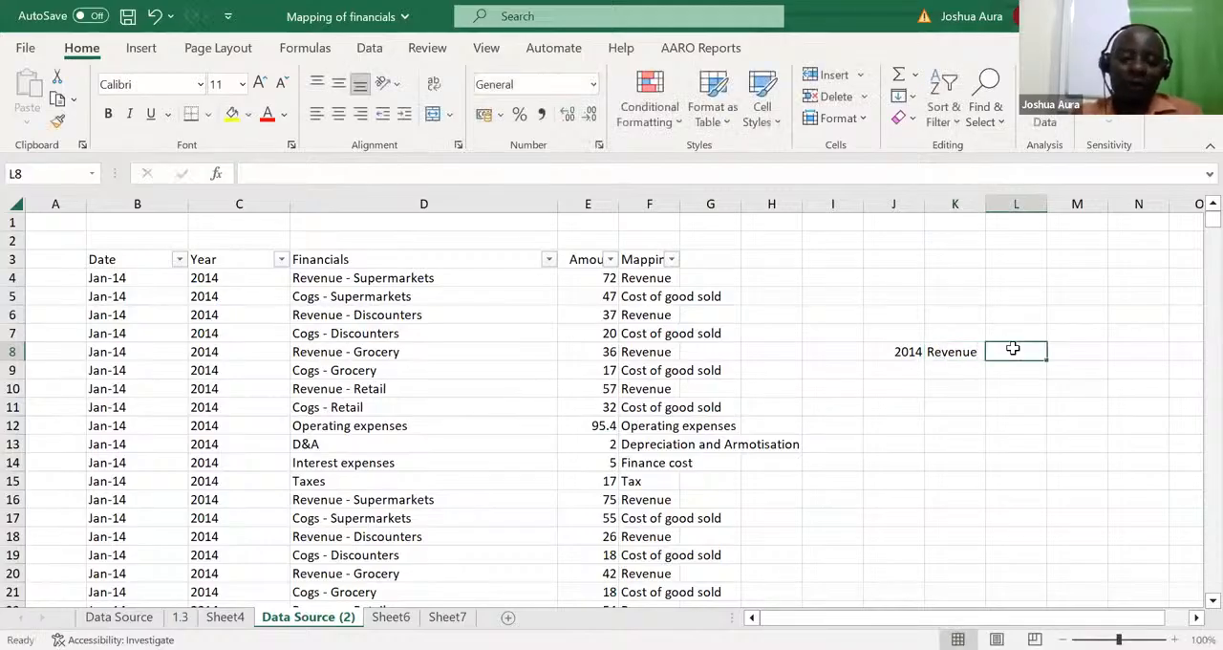
text(=)
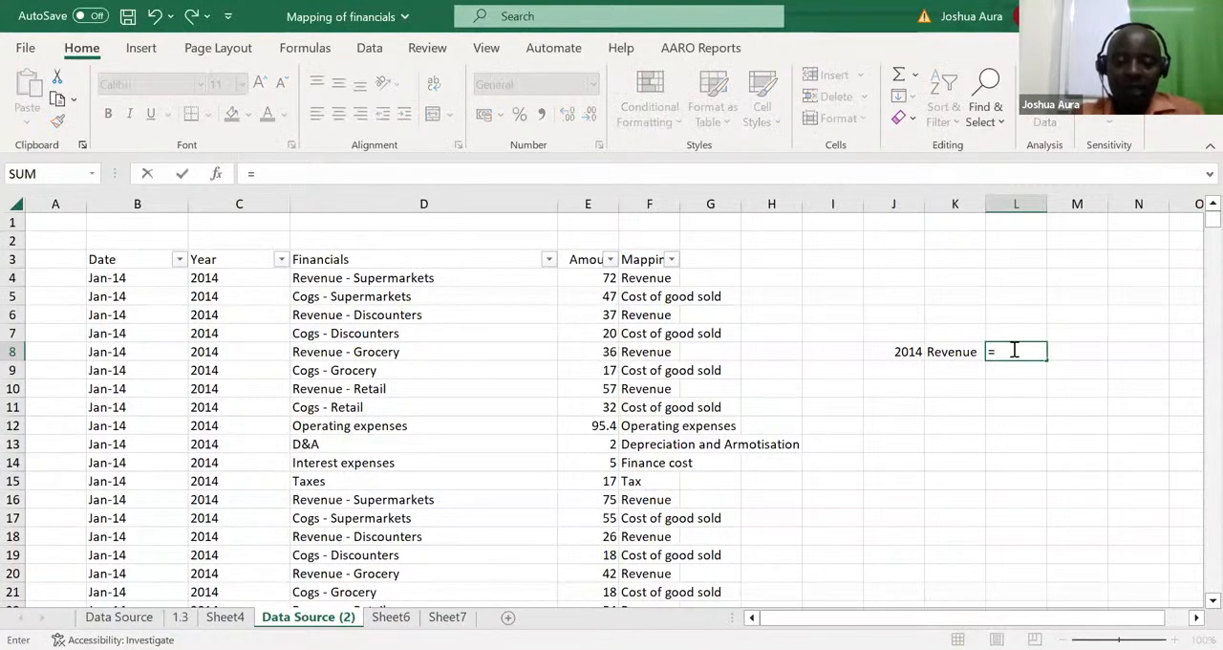
text(sumifs)
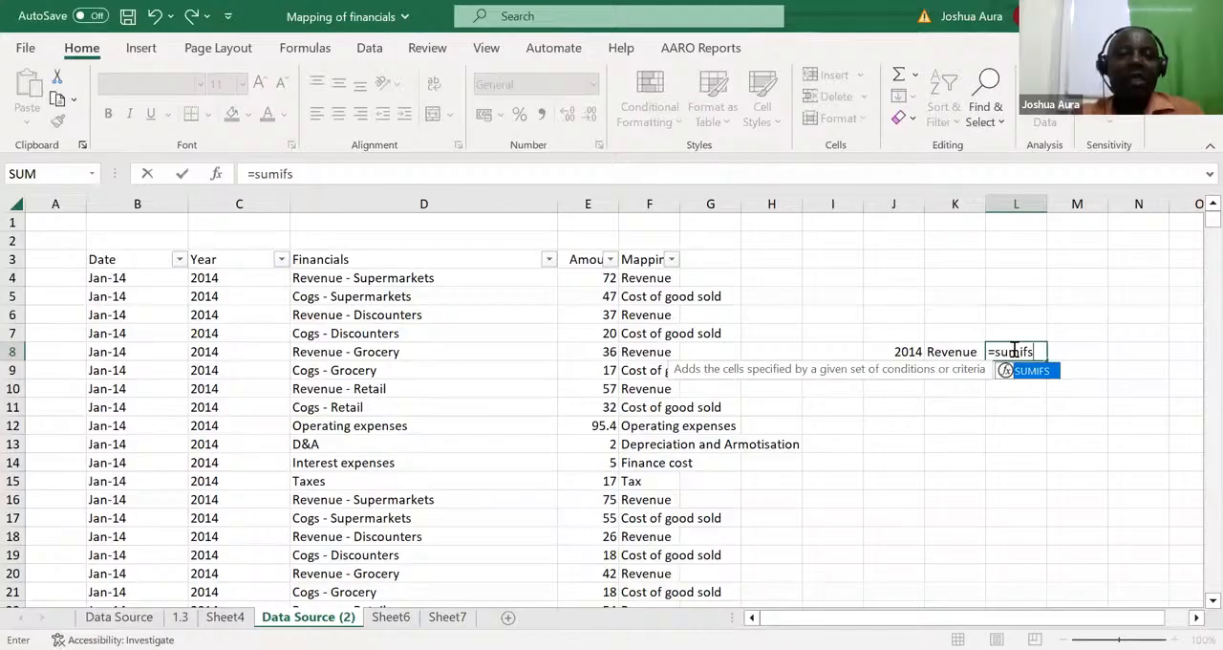
key(Tab)
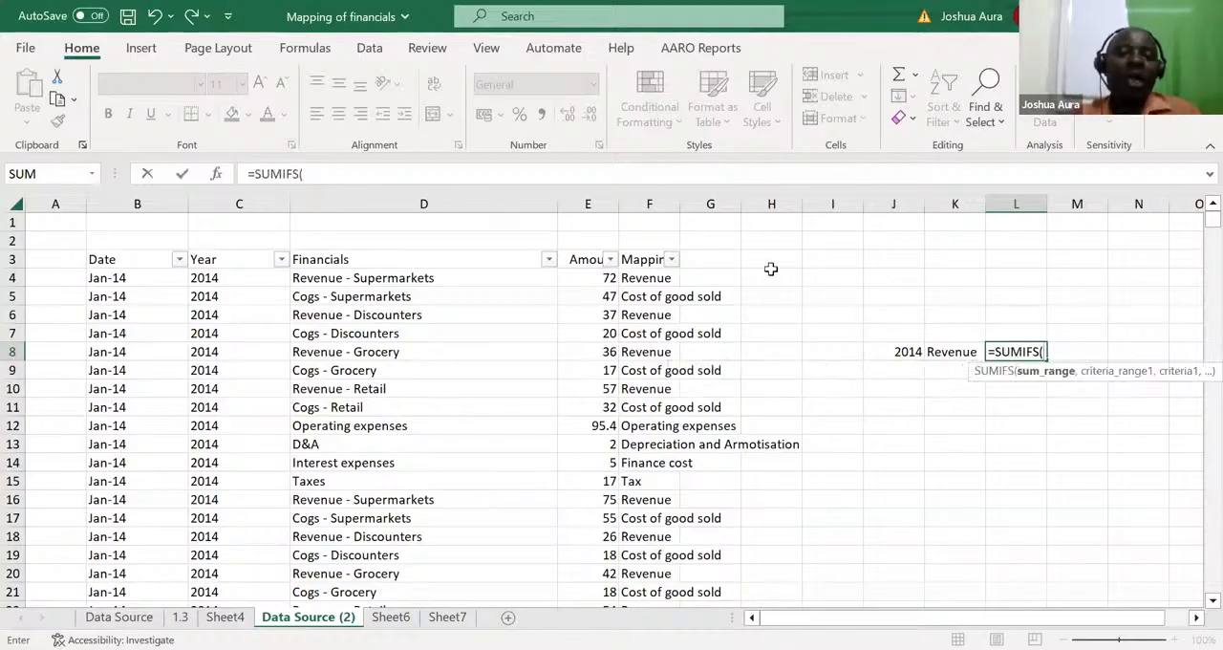
click(587, 204)
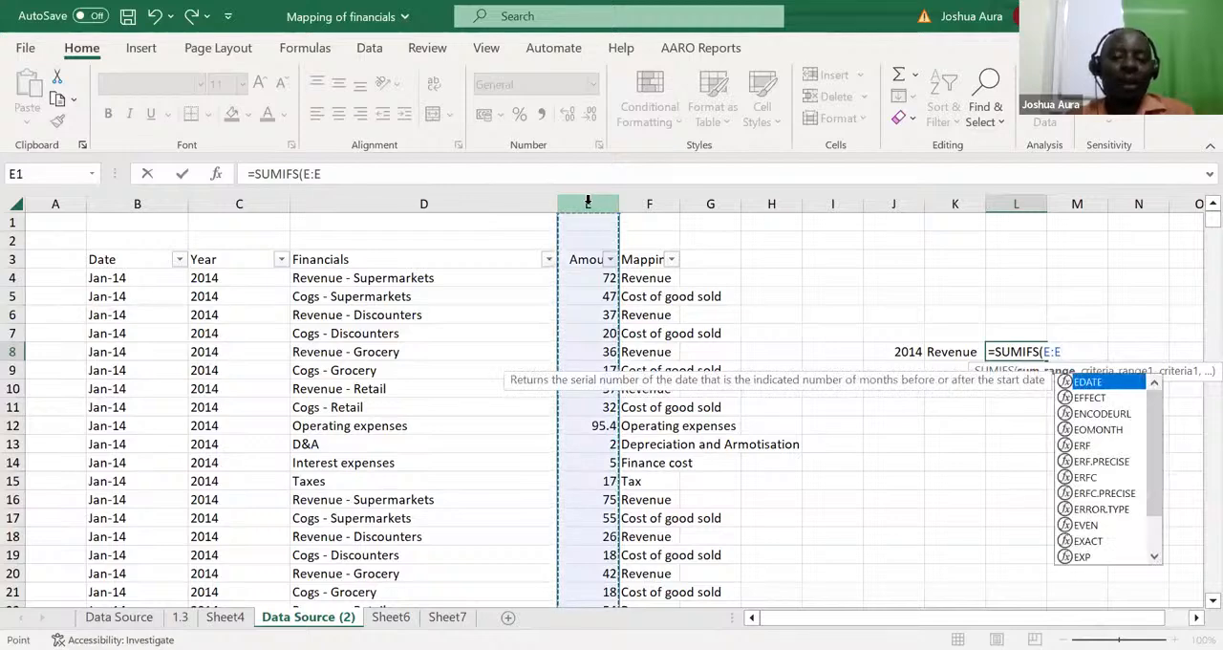
text(,)
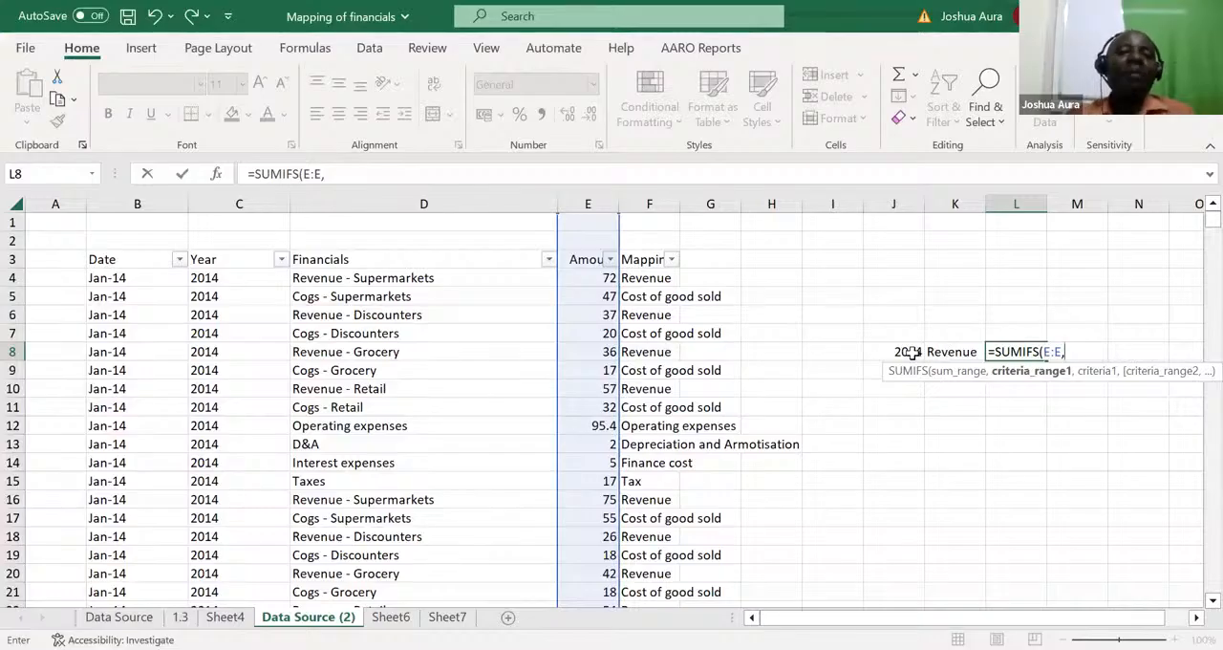
click(232, 201)
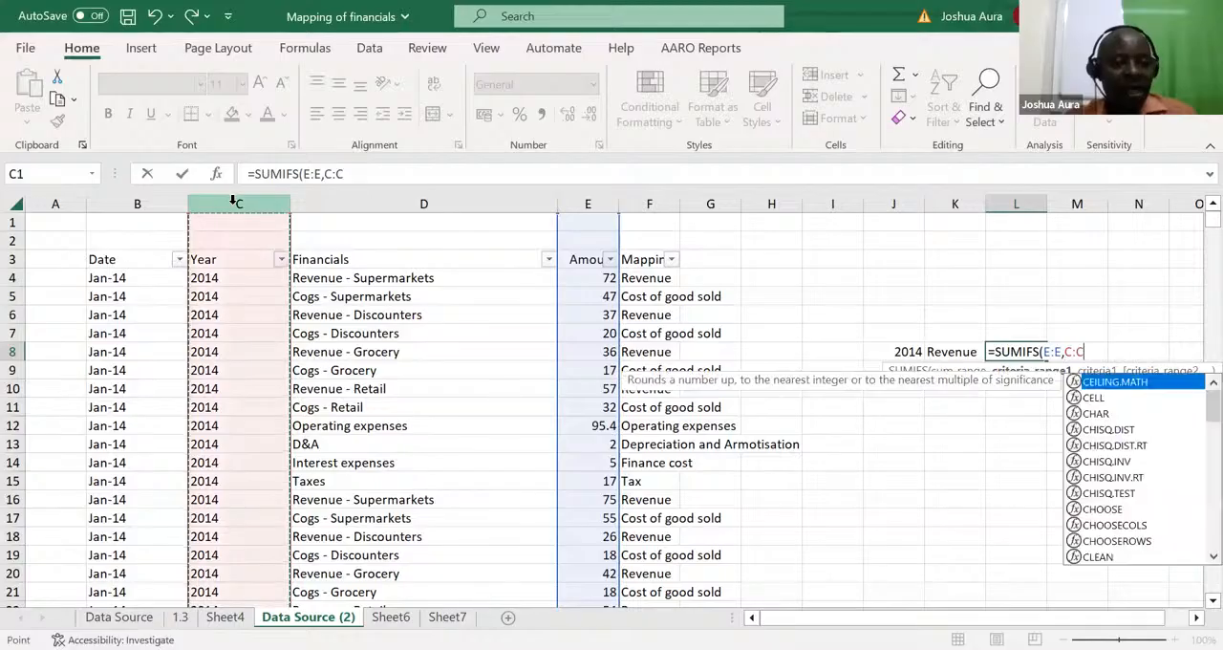
text(,)
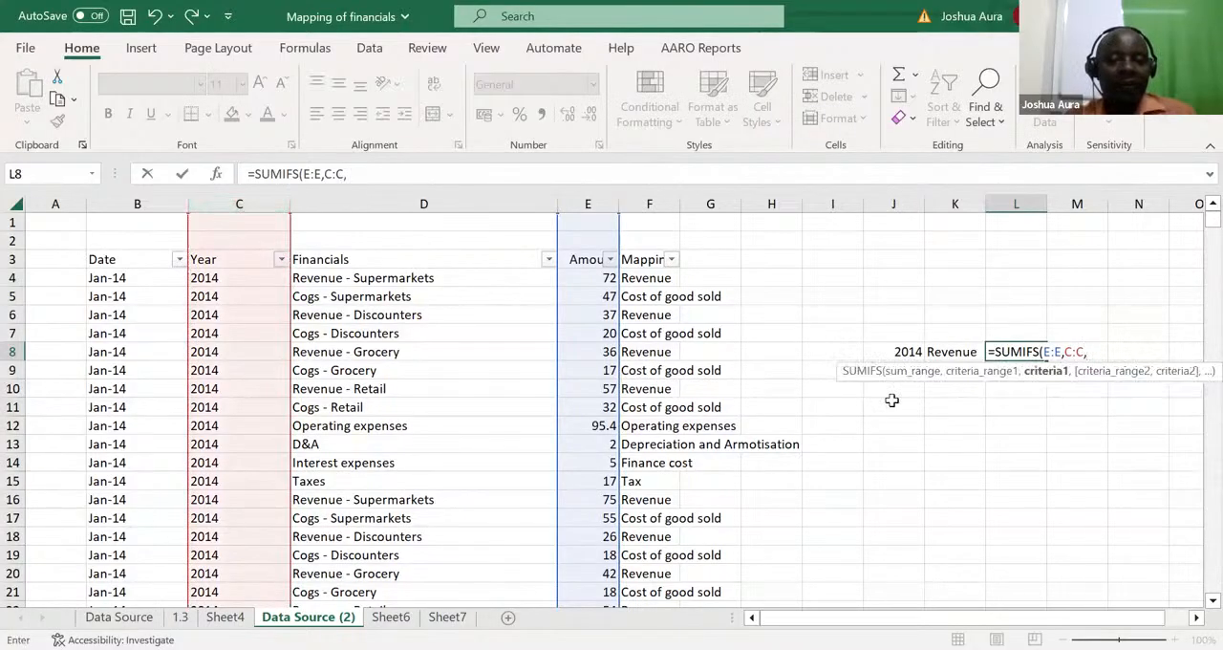
click(908, 351)
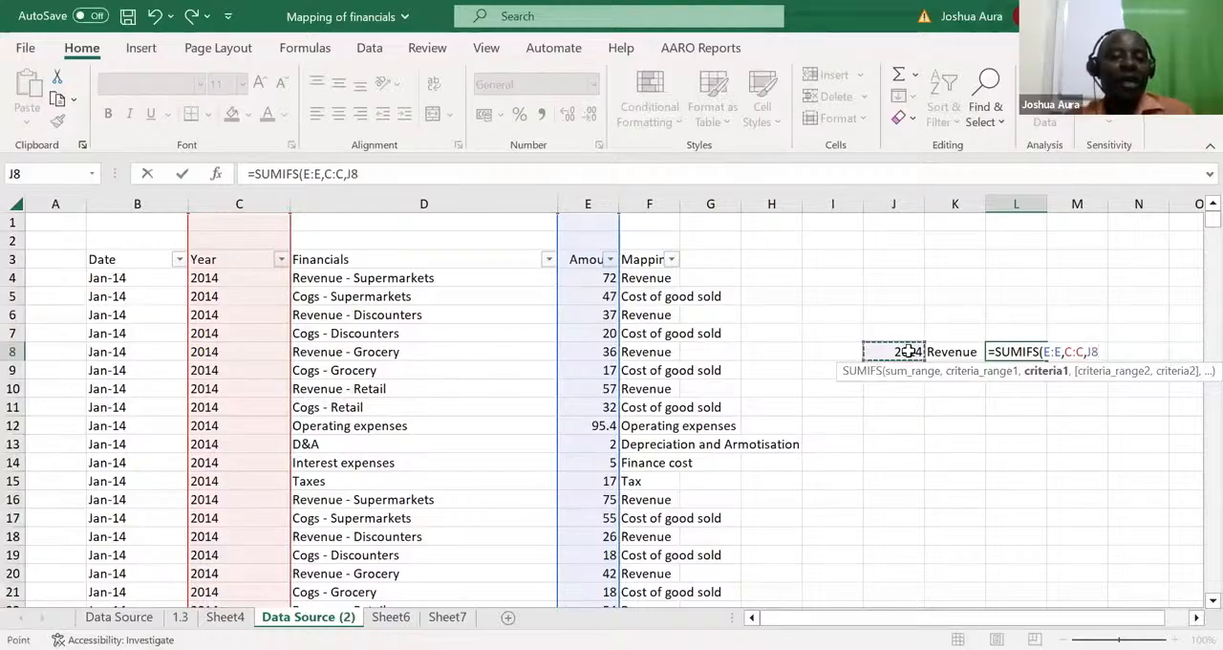
Step: Add column F matching the mapping in K8 as the second criterion and complete the SUMIFS formula in L8
text(,)
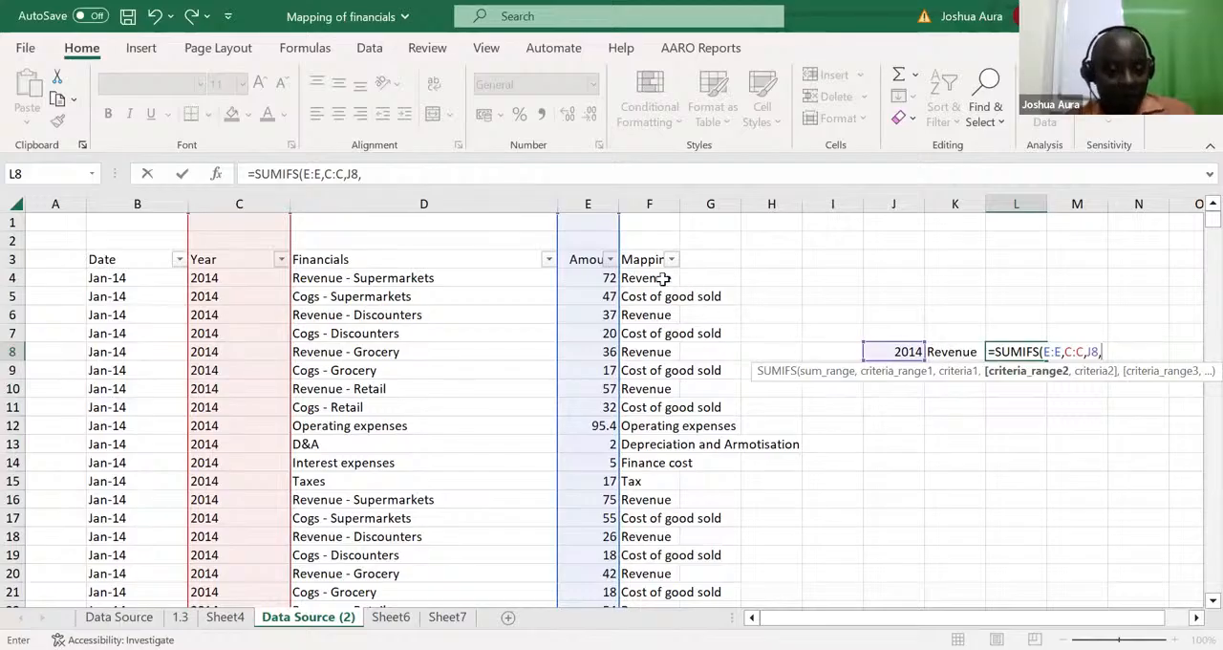
click(653, 204)
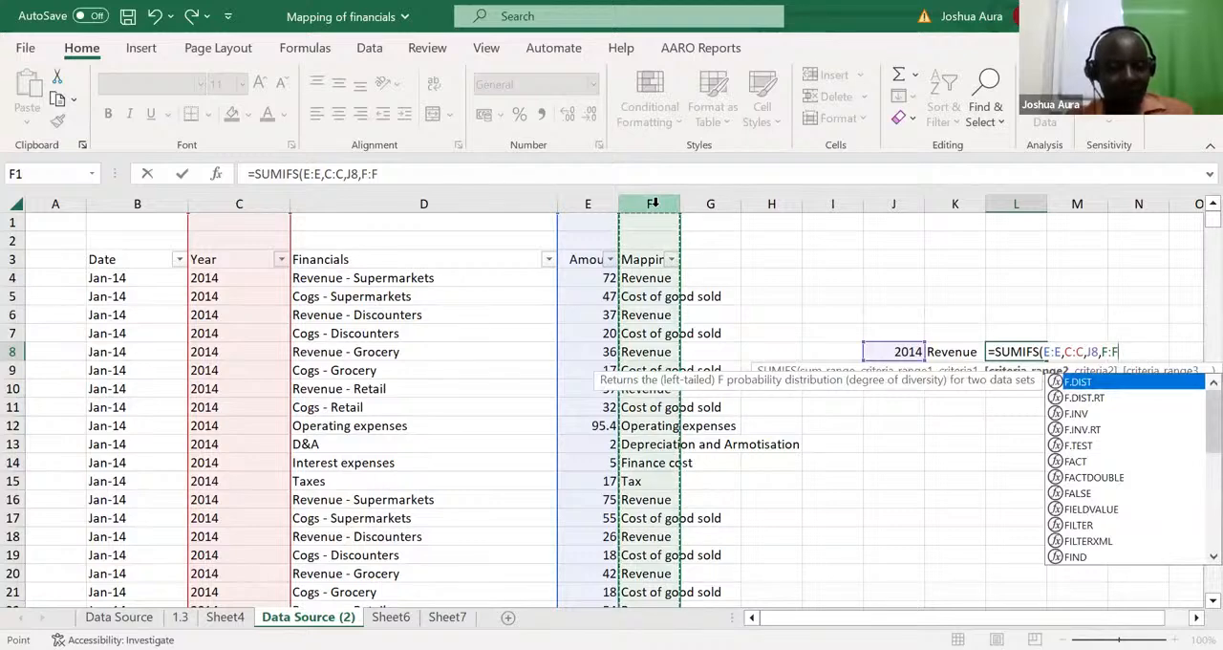
text(,)
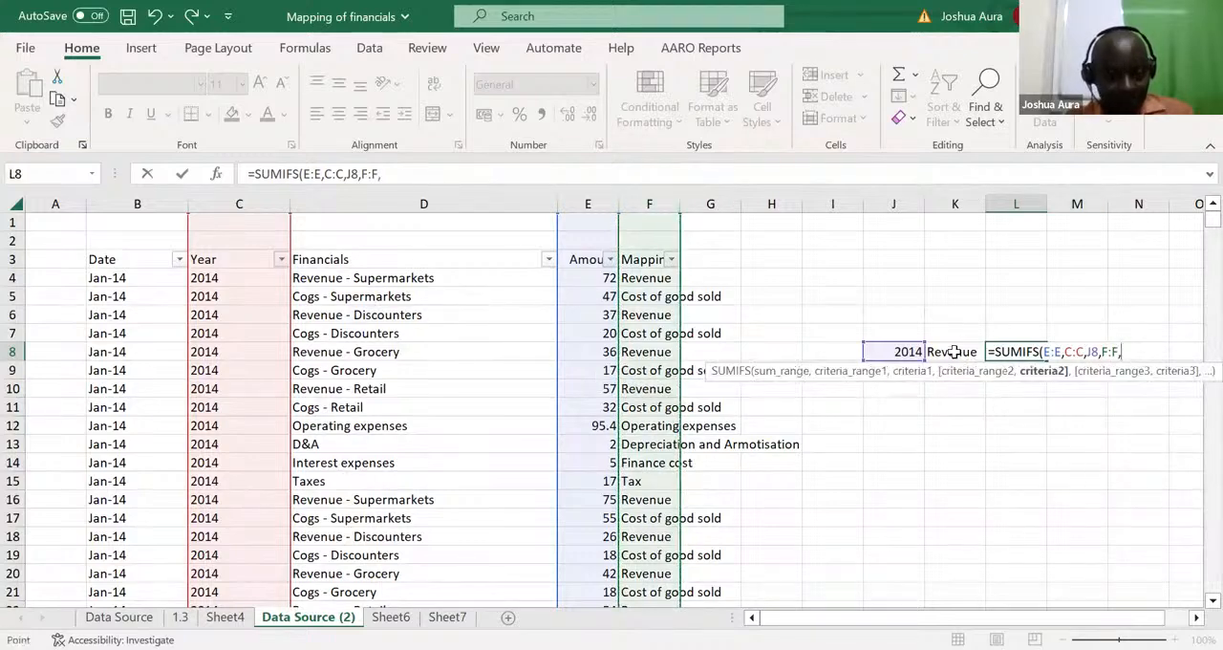
click(954, 352)
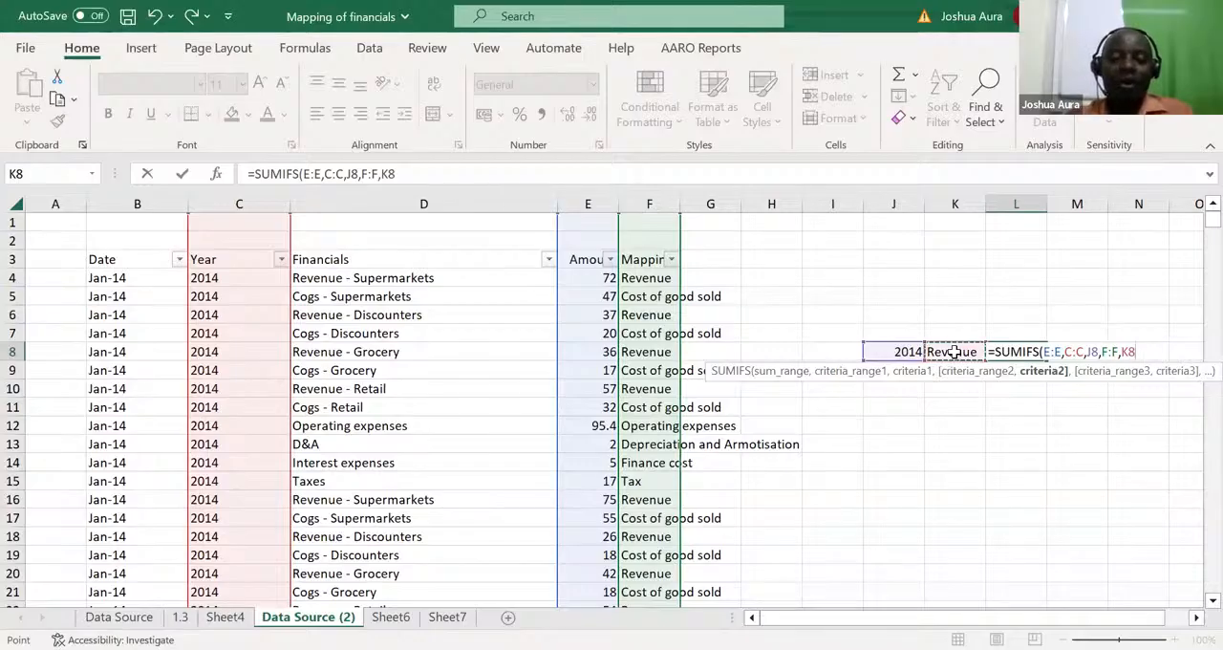
key(Return)
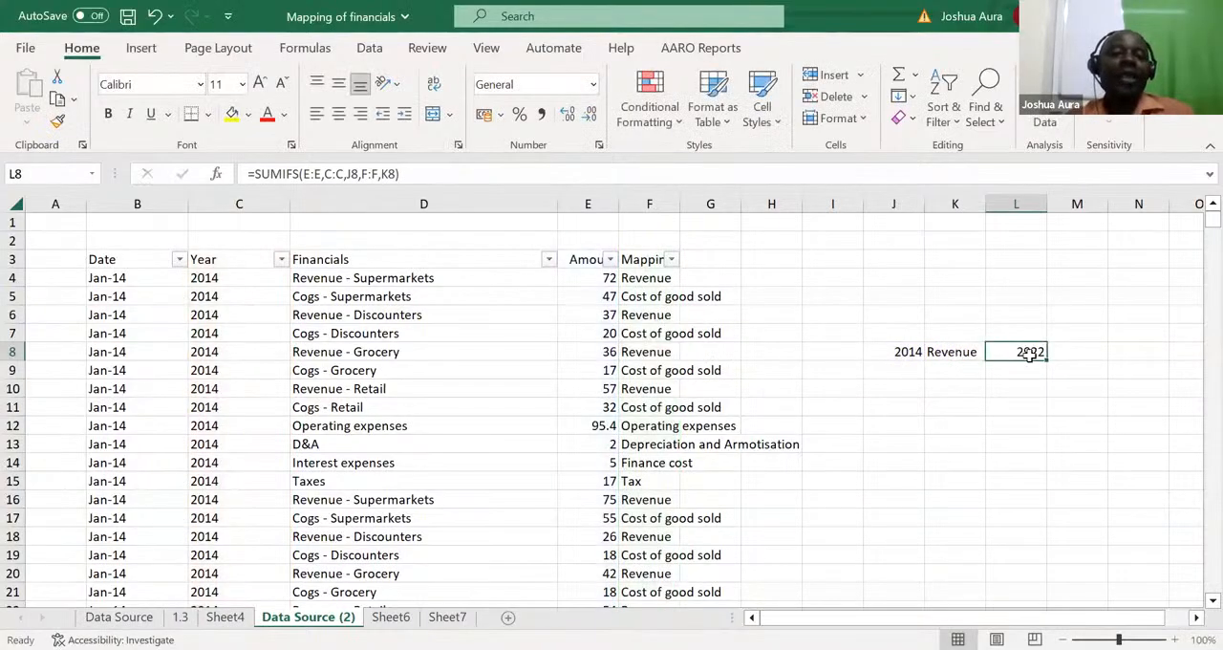
Step: Change the year criterion in J8 to 2015
click(908, 350)
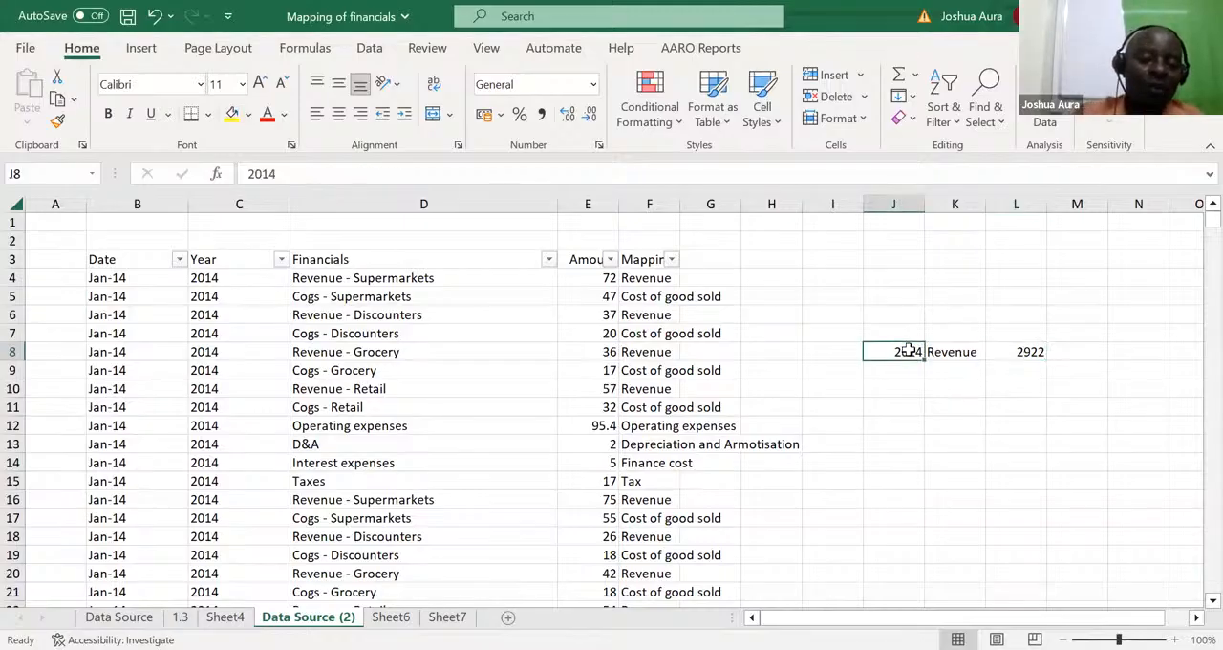
text(2015)
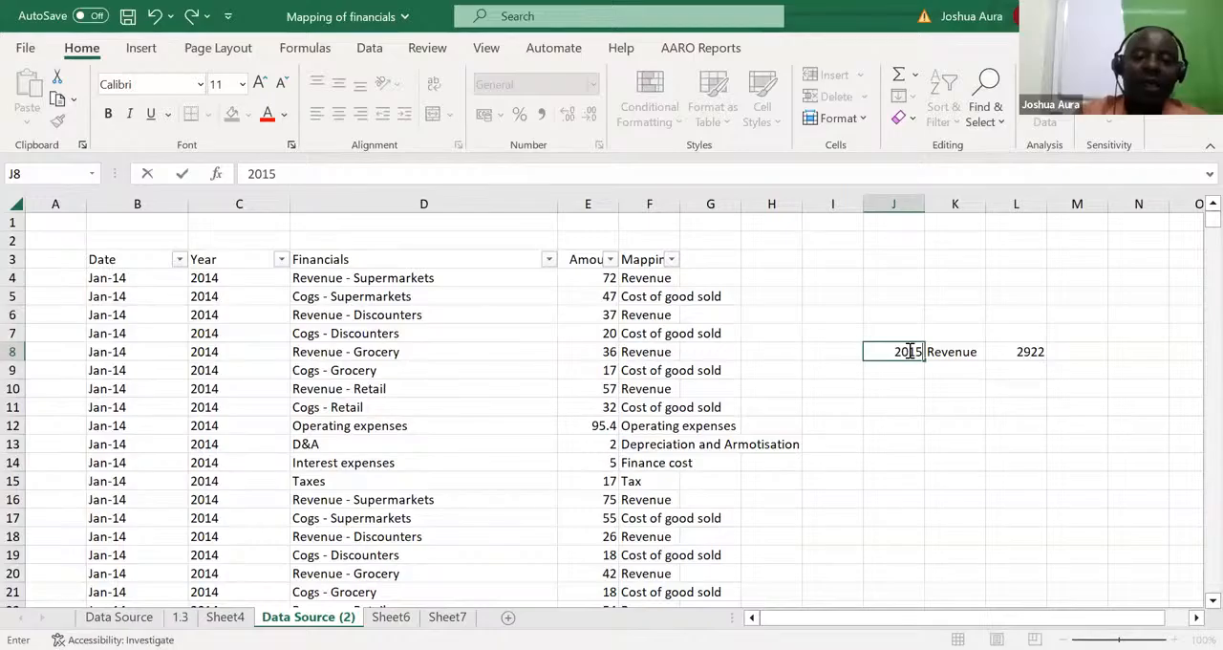
key(Return)
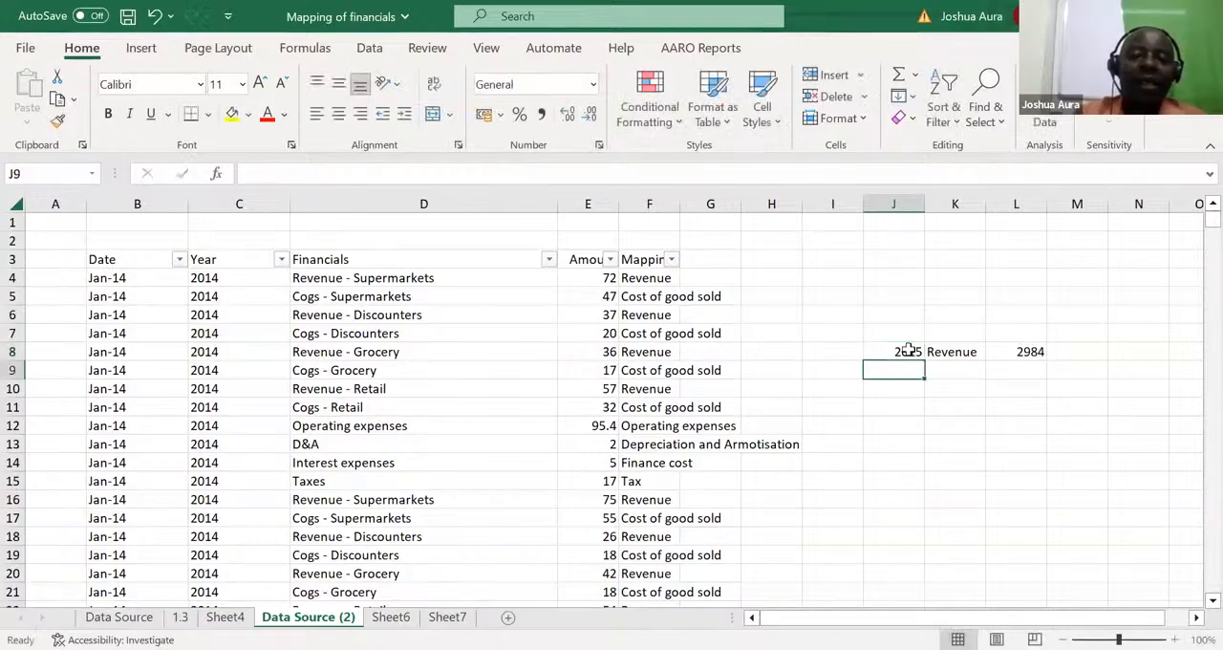
click(908, 350)
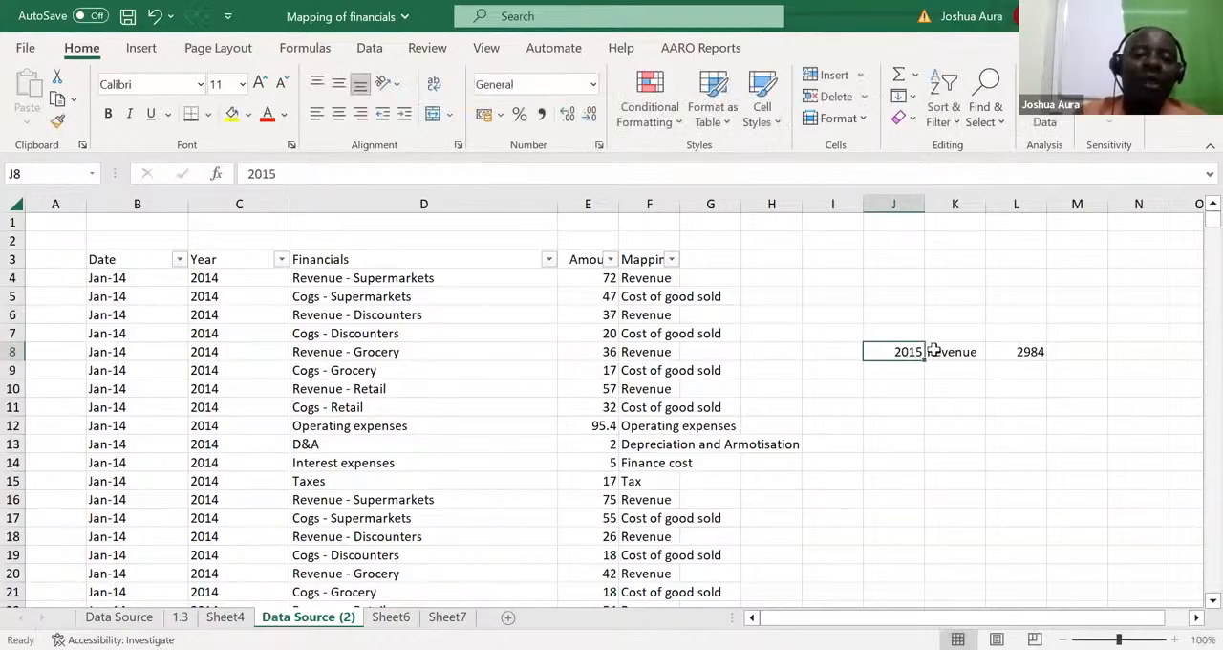
Step: Change the mapping criterion in K8 to tax
click(950, 351)
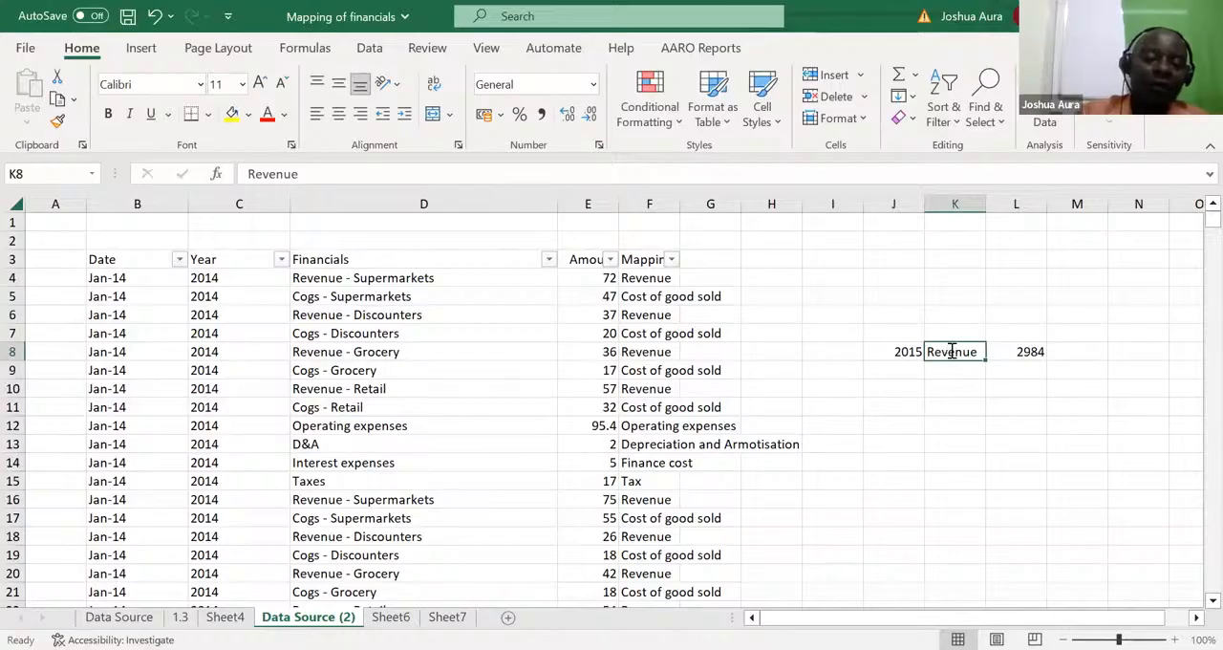
text(tax)
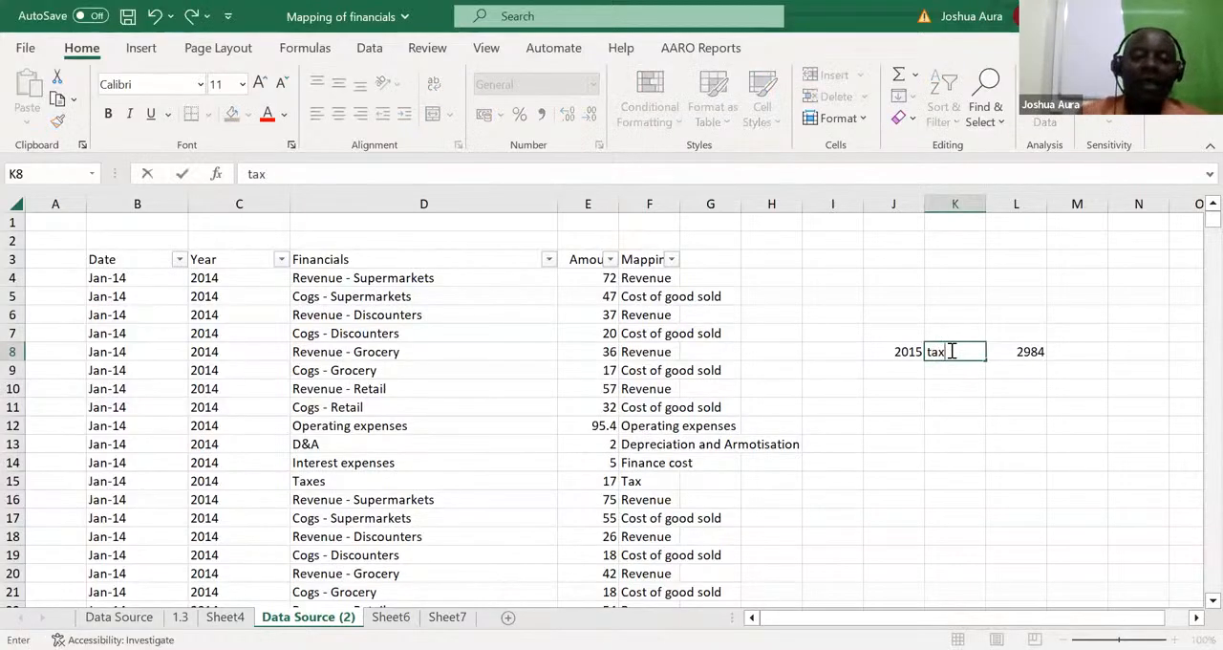
key(Return)
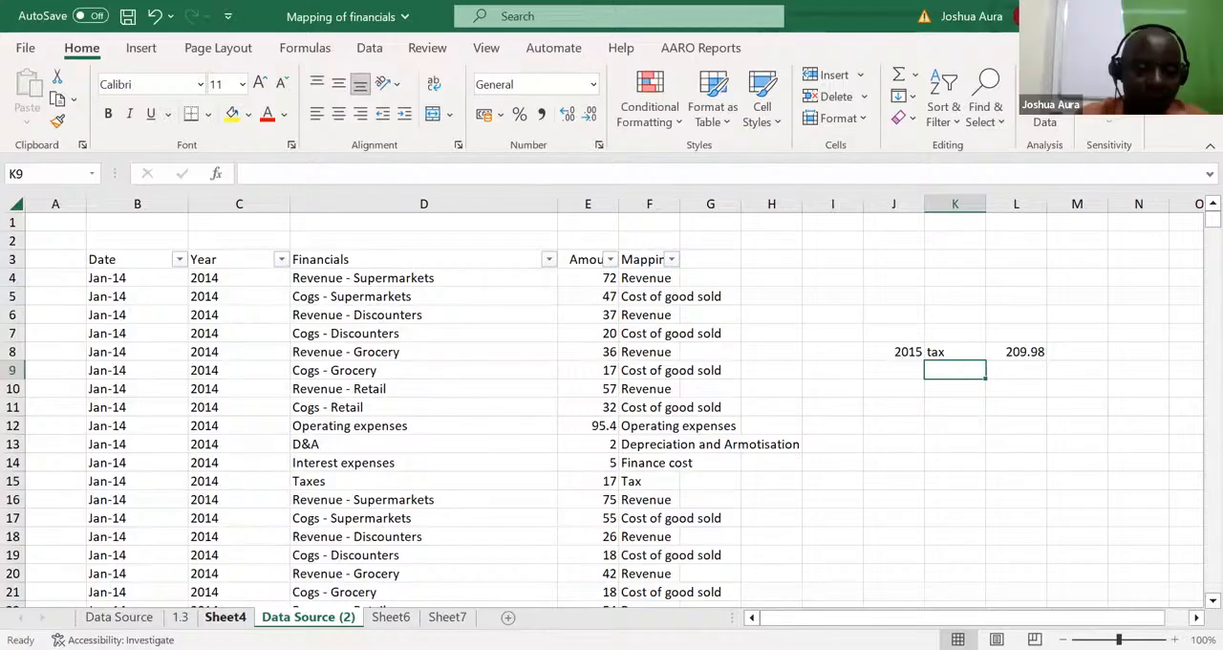
Step: Permanently delete the Sheet4 and Data Source (2) worksheets from the workbook
click(119, 616)
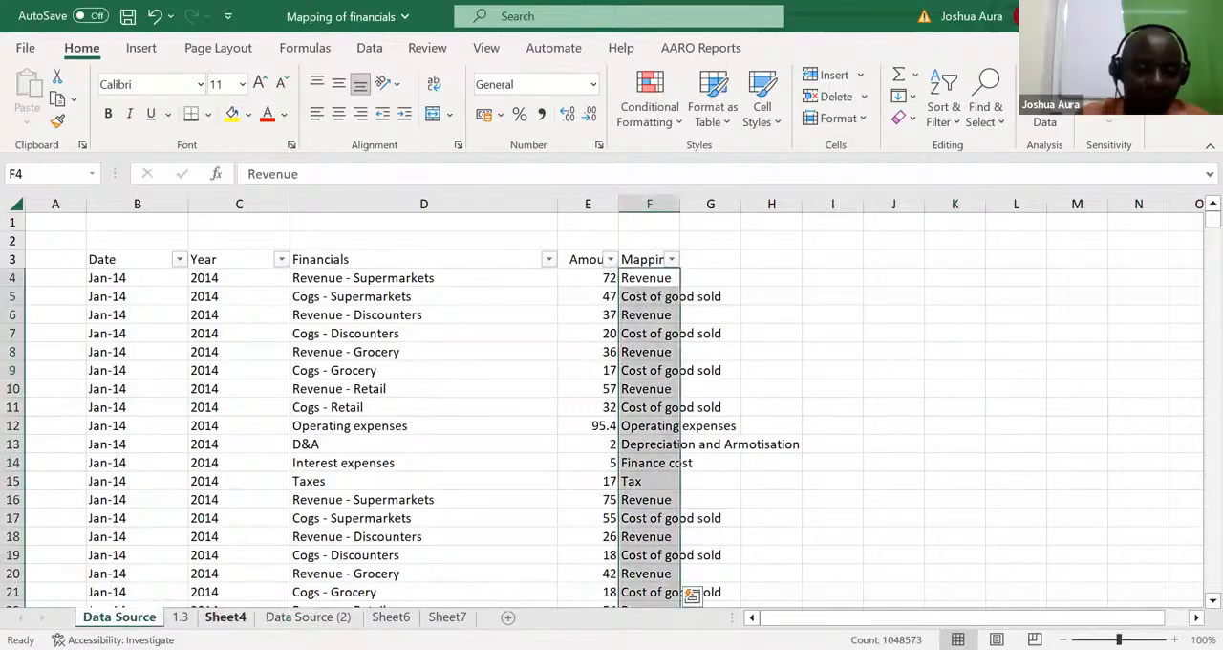
click(225, 617)
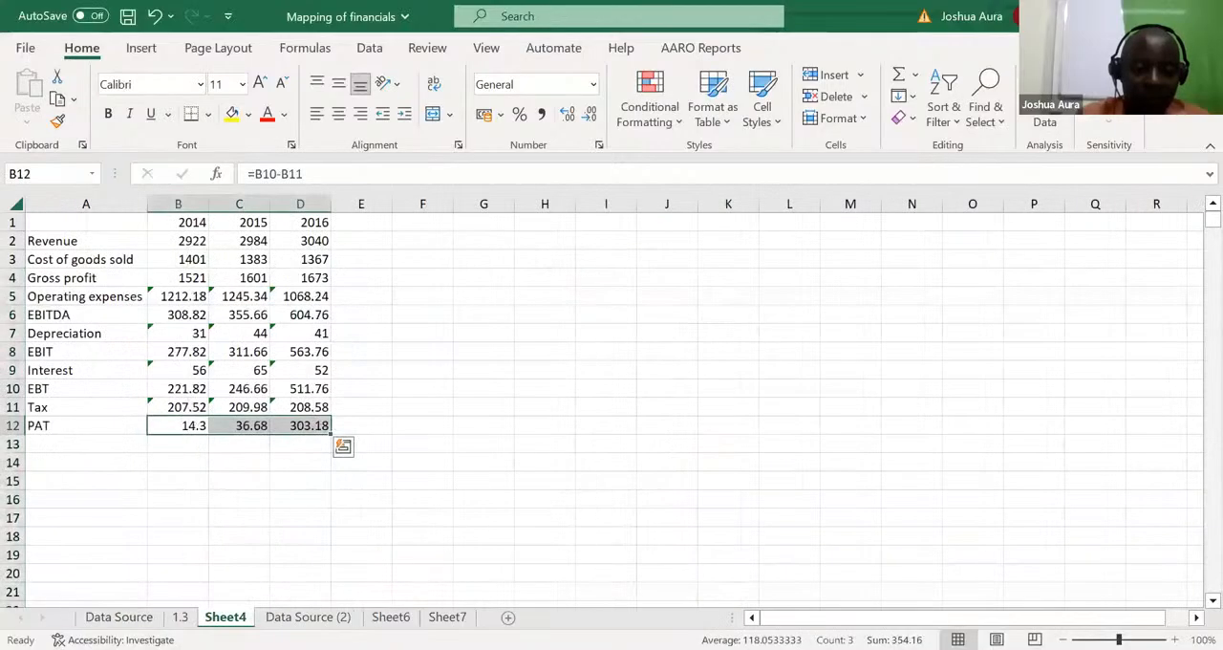
right_click(226, 616)
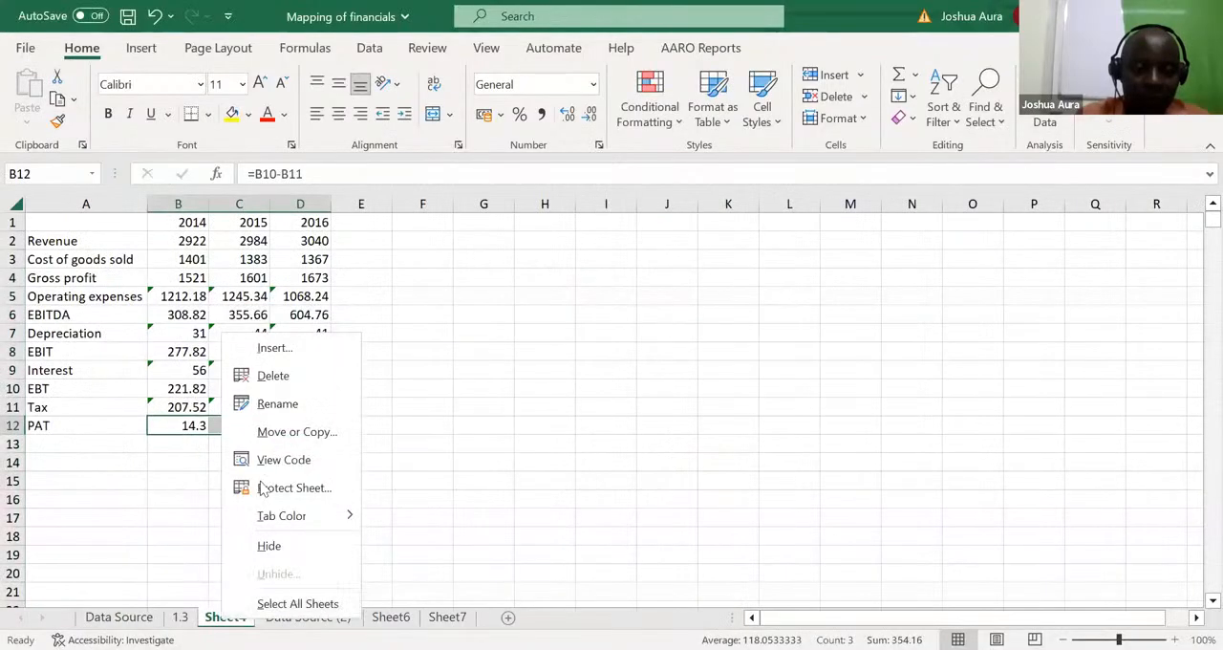
click(273, 376)
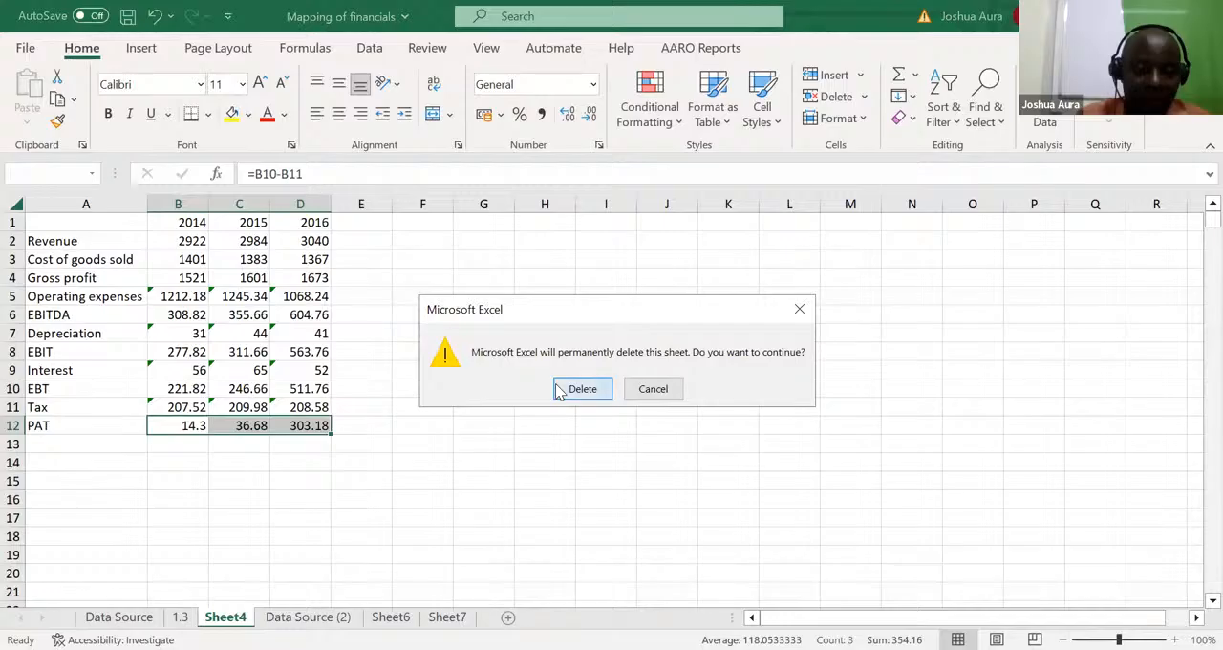
click(560, 392)
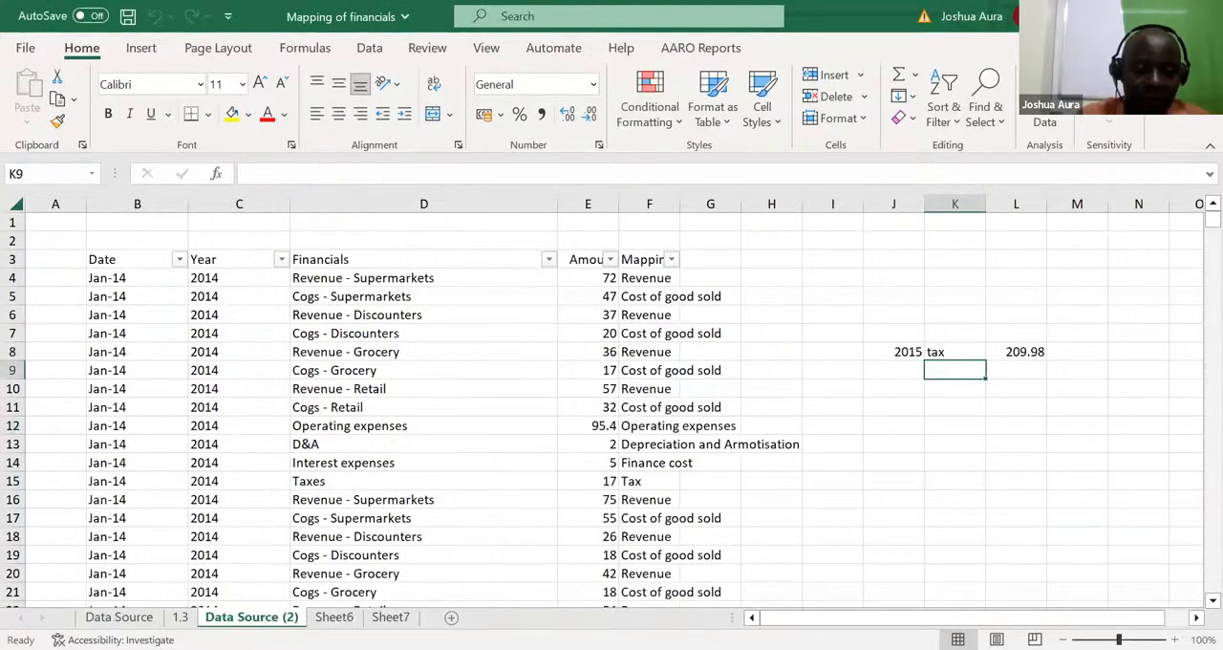
right_click(277, 616)
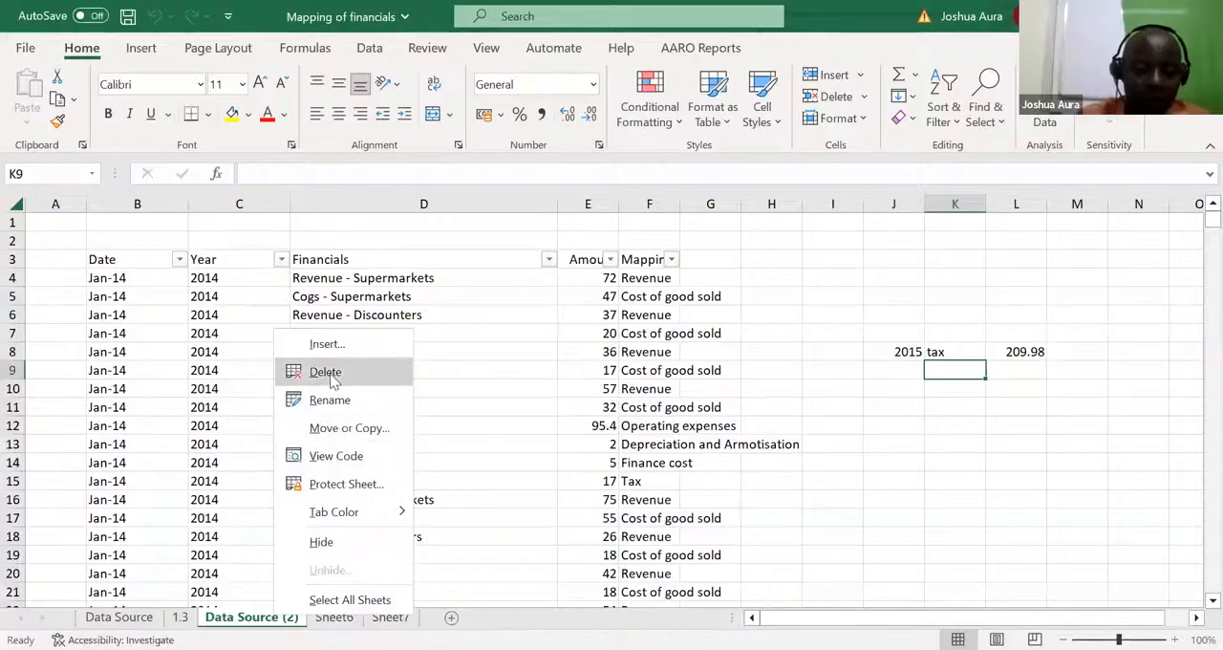
click(333, 380)
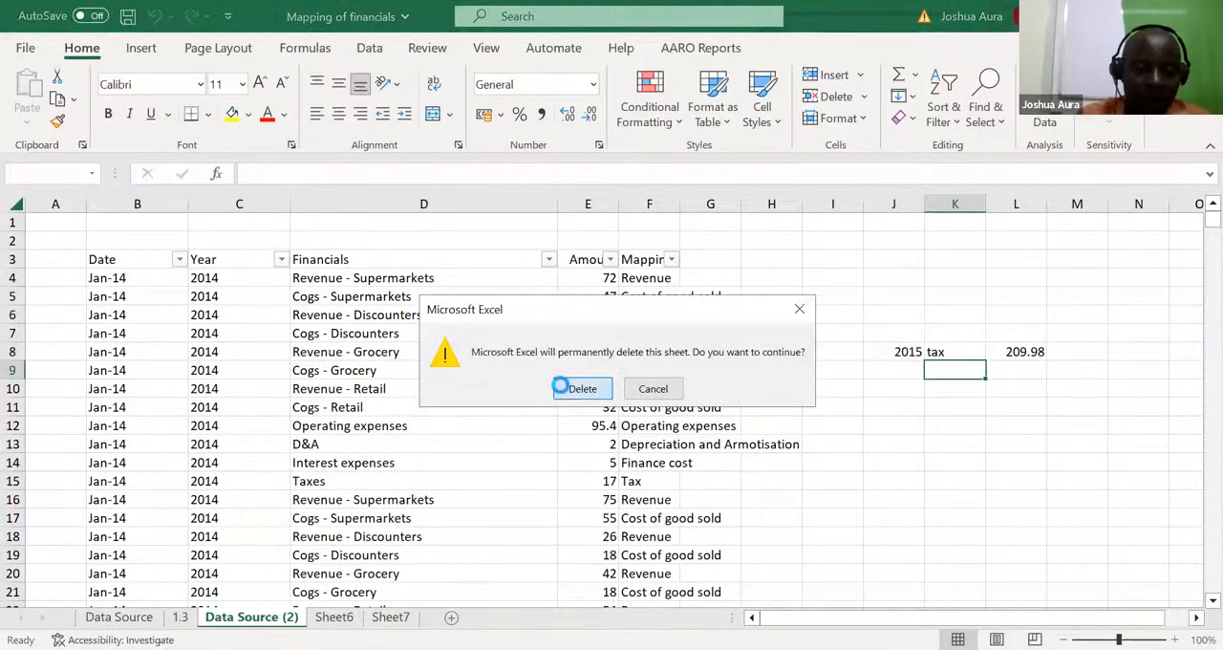
click(564, 388)
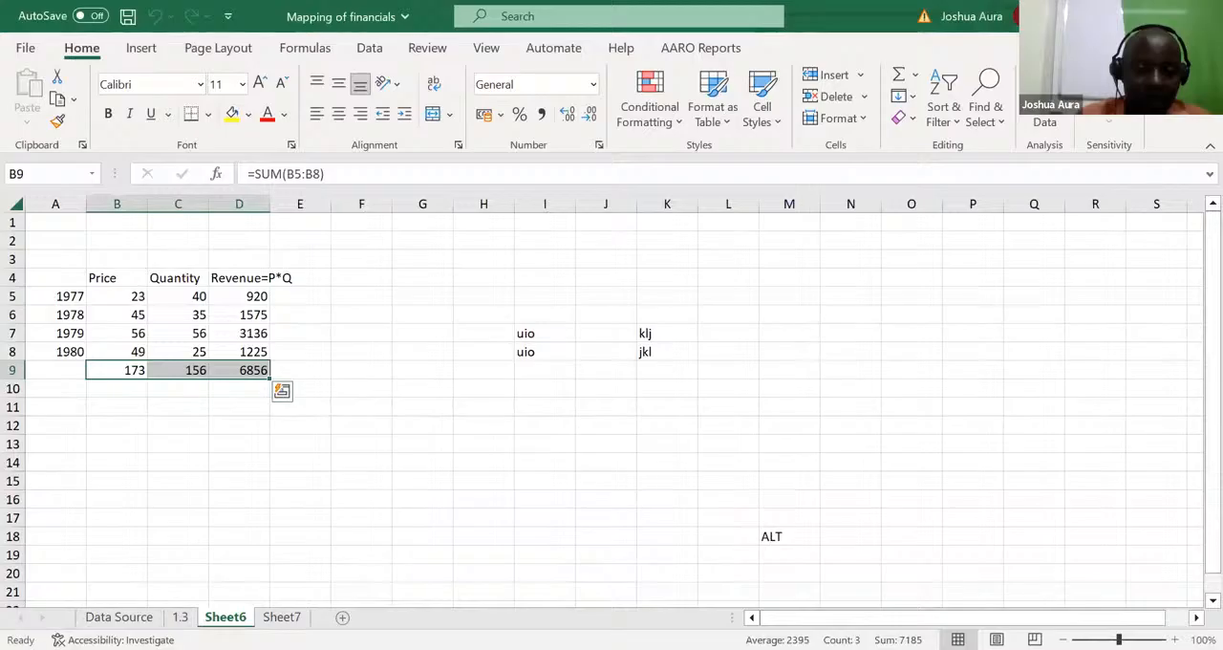
Step: Permanently delete the Sheet6 and Sheet7 practice worksheets, keeping only Data Source and 1.3
right_click(231, 616)
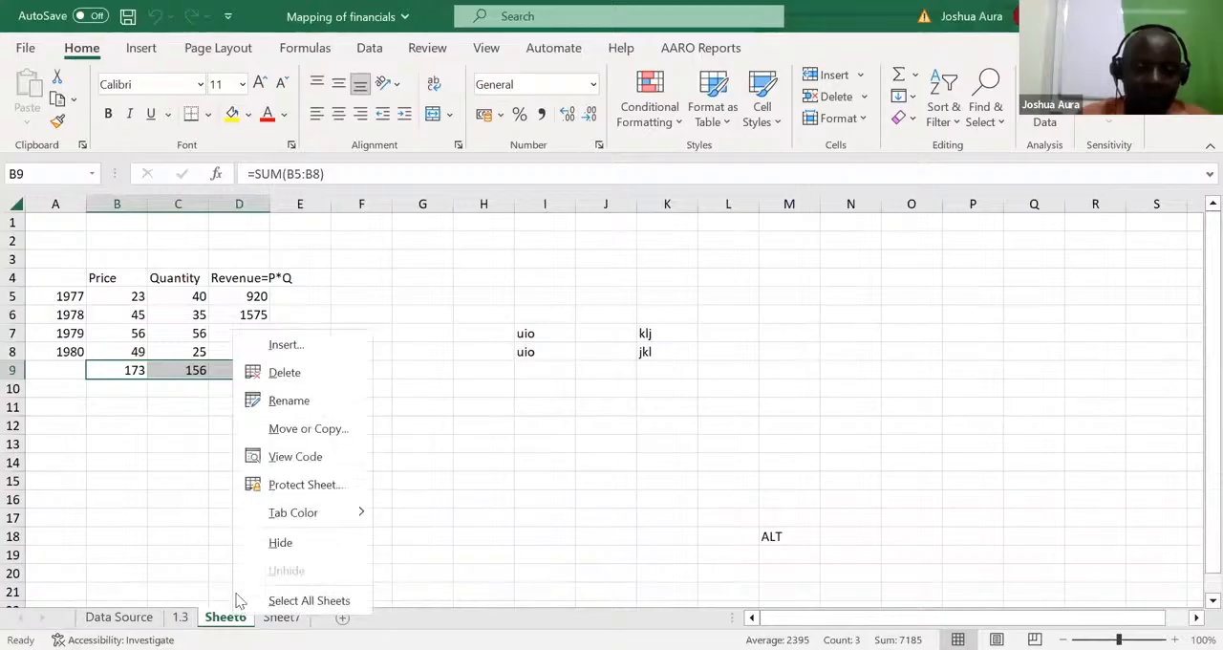
click(292, 379)
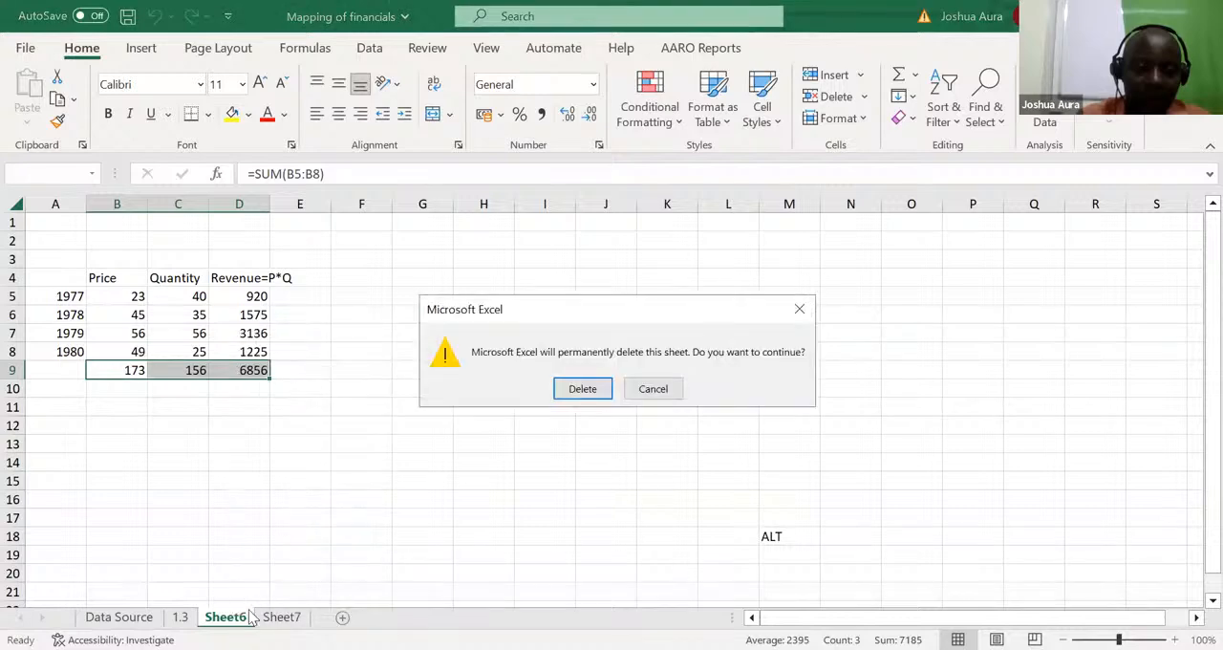
click(590, 389)
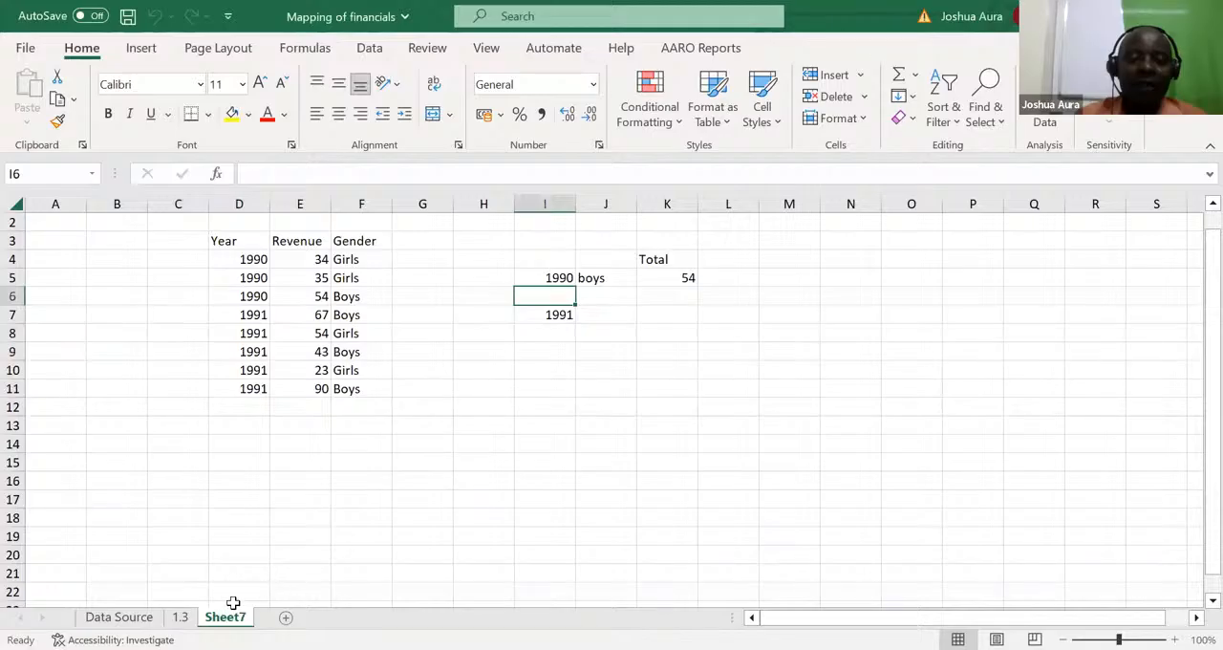
right_click(232, 617)
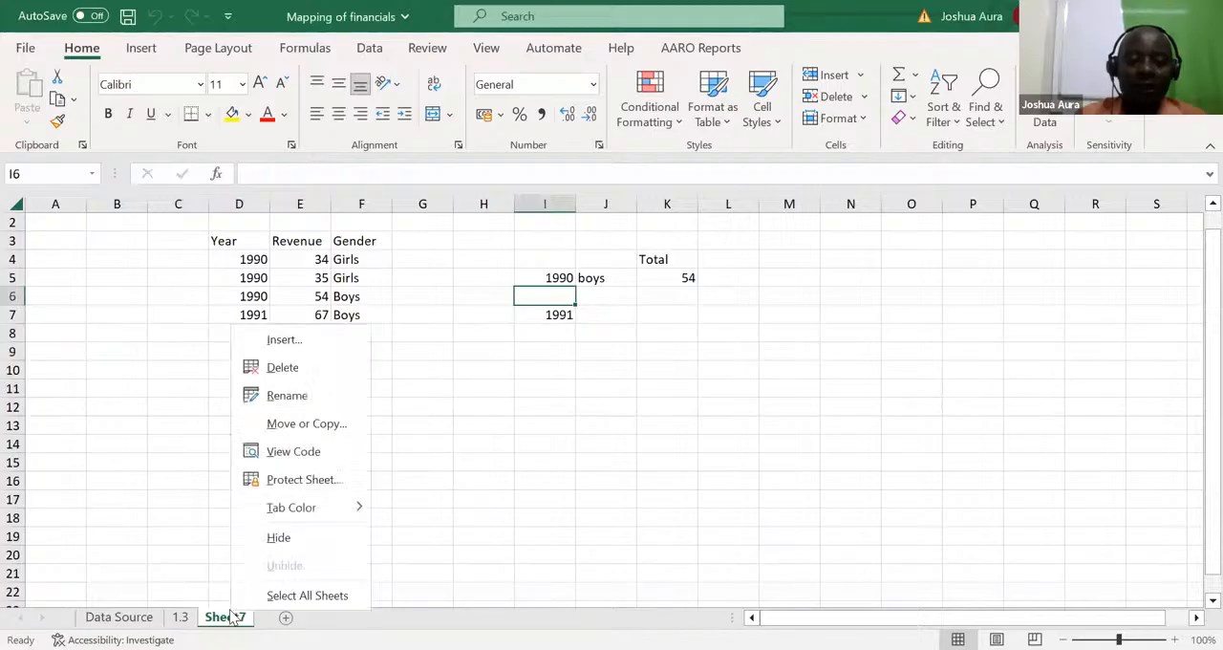
click(300, 371)
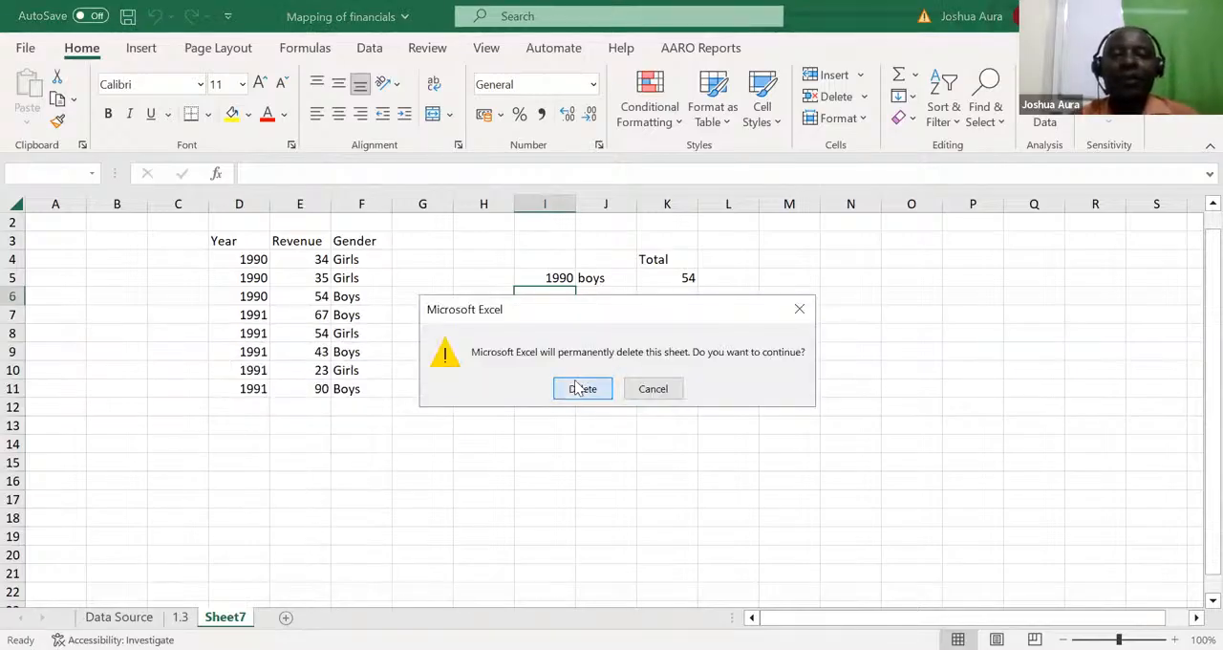
click(580, 388)
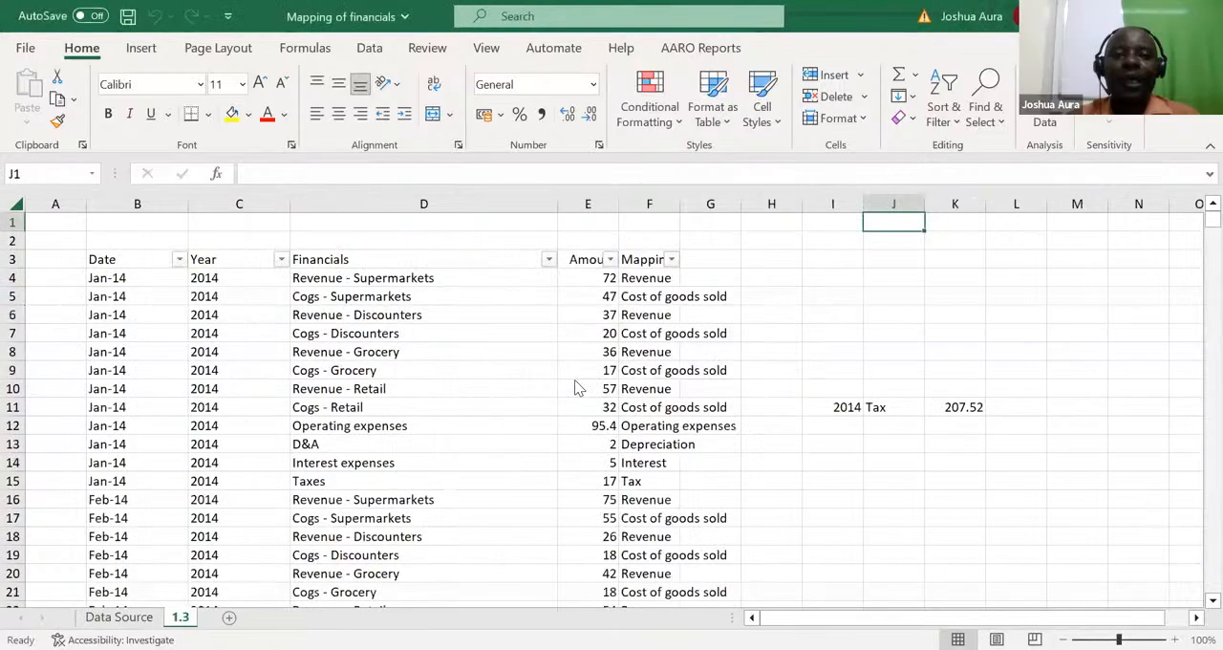
key(alt+Tab)
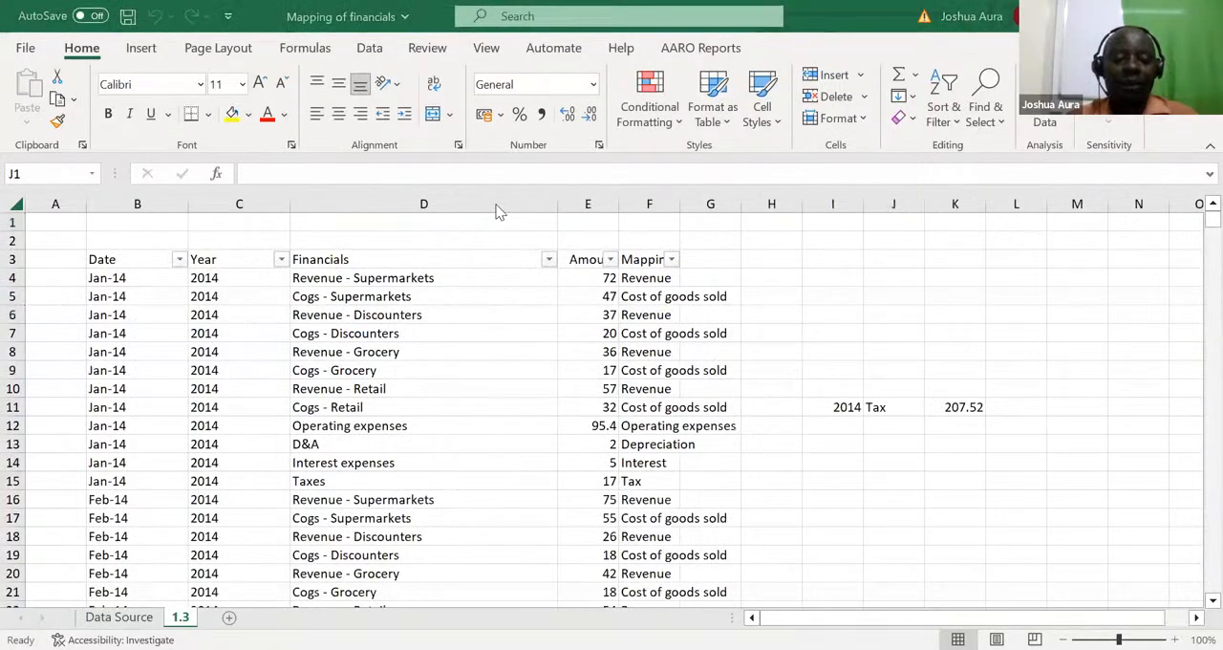